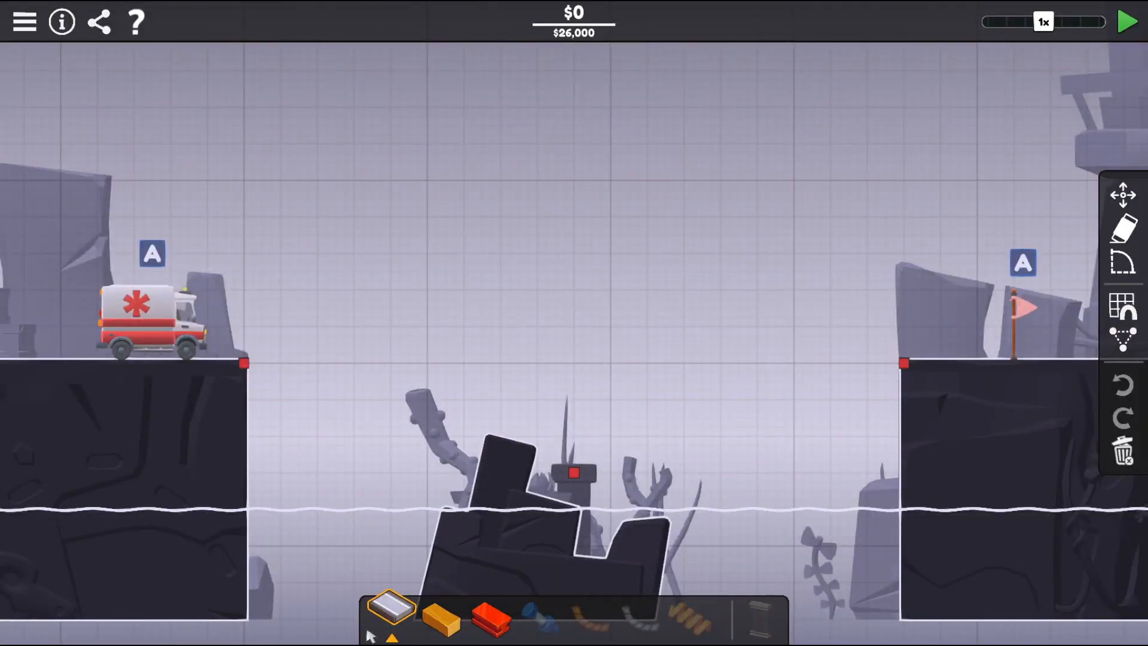
- Lay a flat road deck from the left cliff anchor across every grid point to the right anchor
click(395, 618)
click(245, 363)
click(318, 363)
click(386, 366)
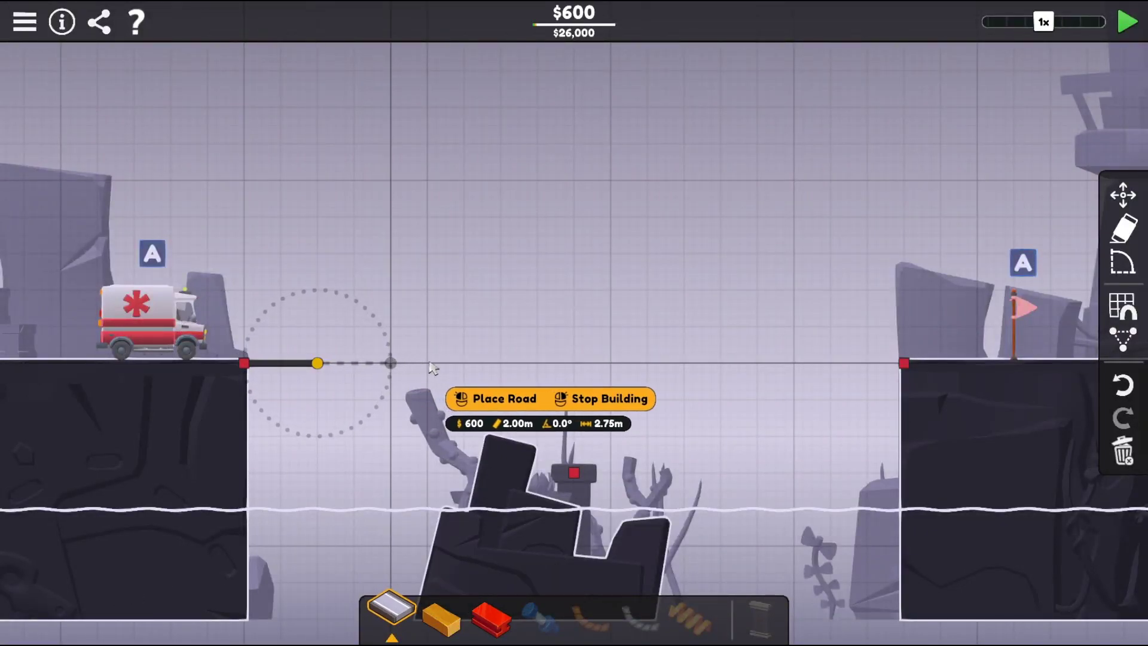
click(539, 368)
click(574, 368)
click(614, 365)
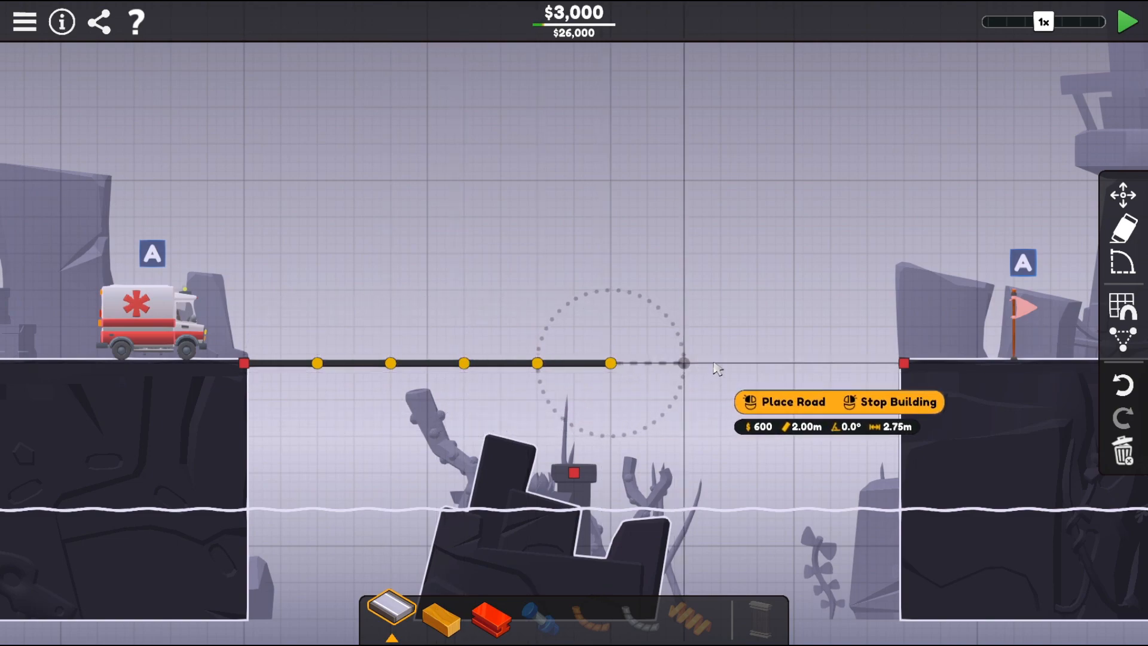
click(686, 365)
click(758, 365)
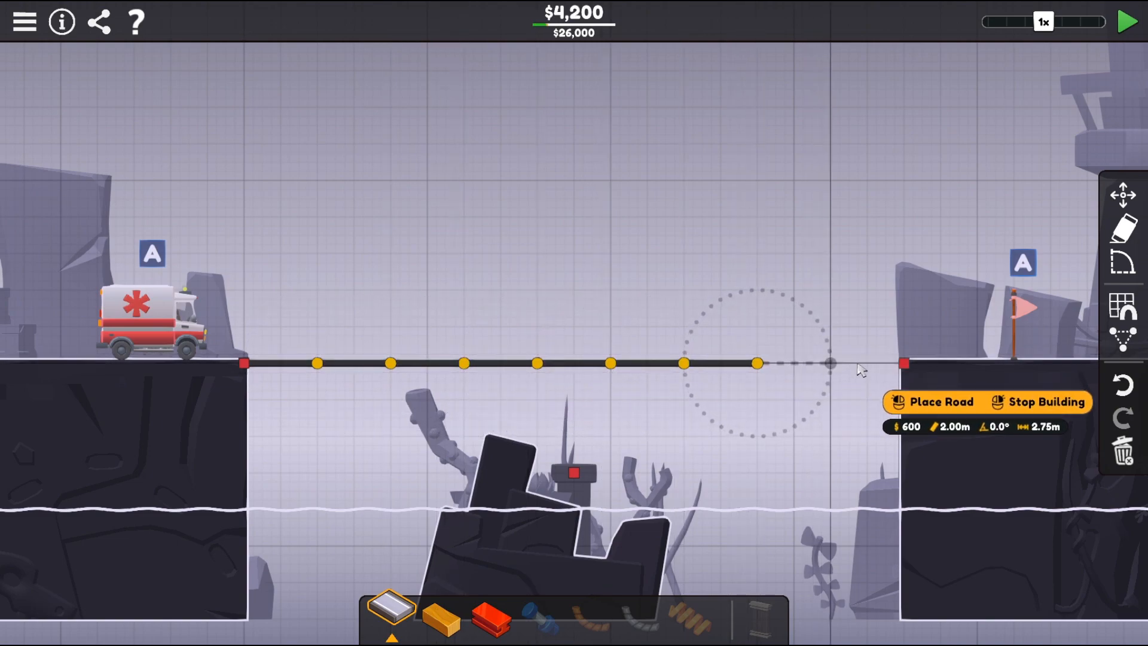
click(832, 364)
click(905, 363)
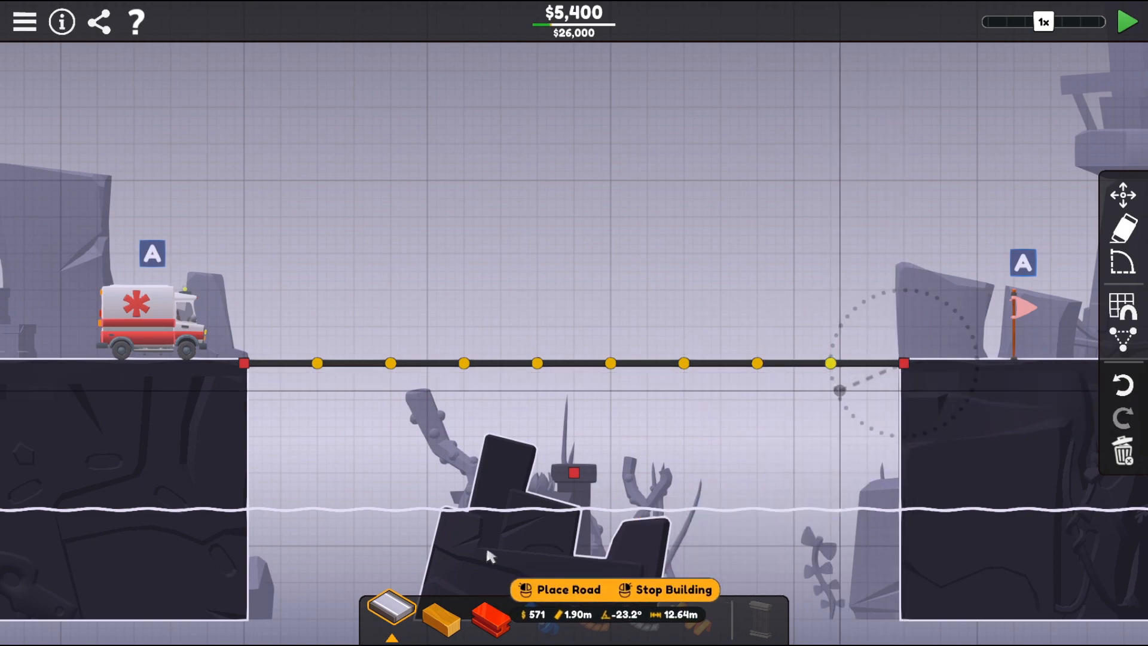
- Run two steel beams from the central rock anchor up to the two middle deck nodes as a V
click(491, 619)
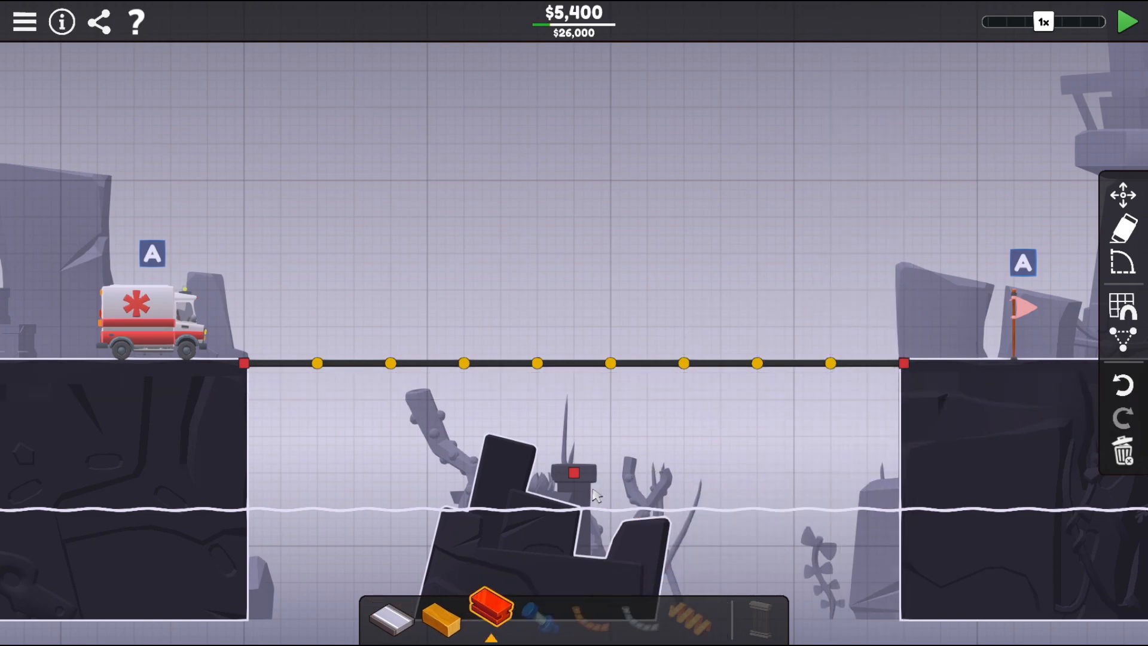
click(575, 472)
click(536, 364)
click(574, 472)
click(610, 364)
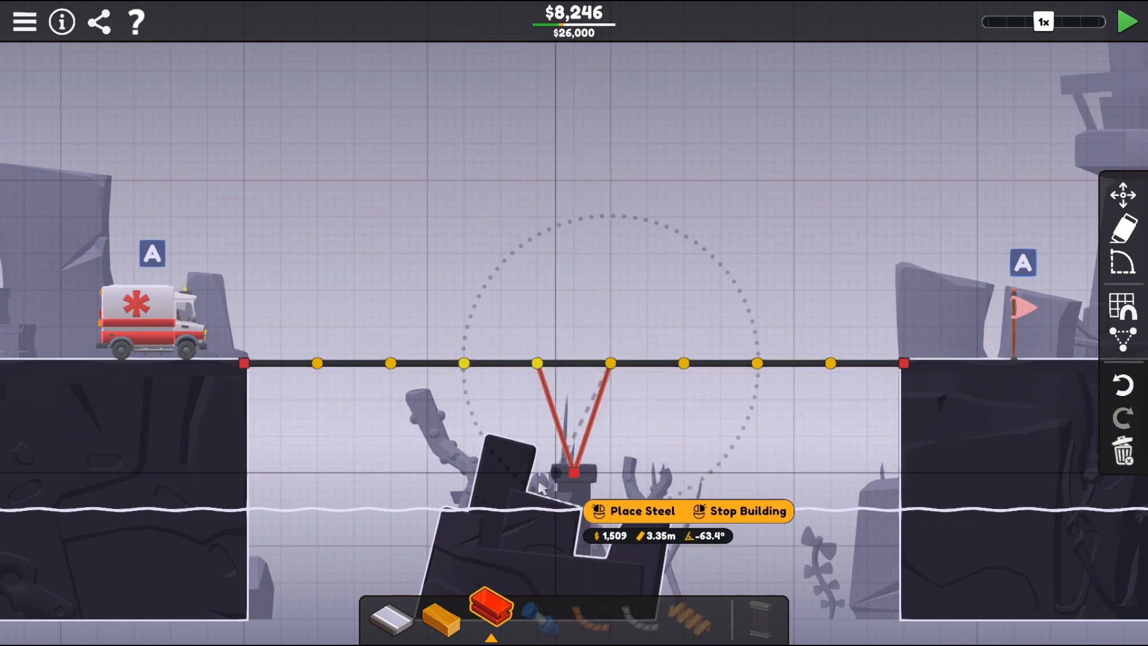
right_click(576, 485)
click(575, 473)
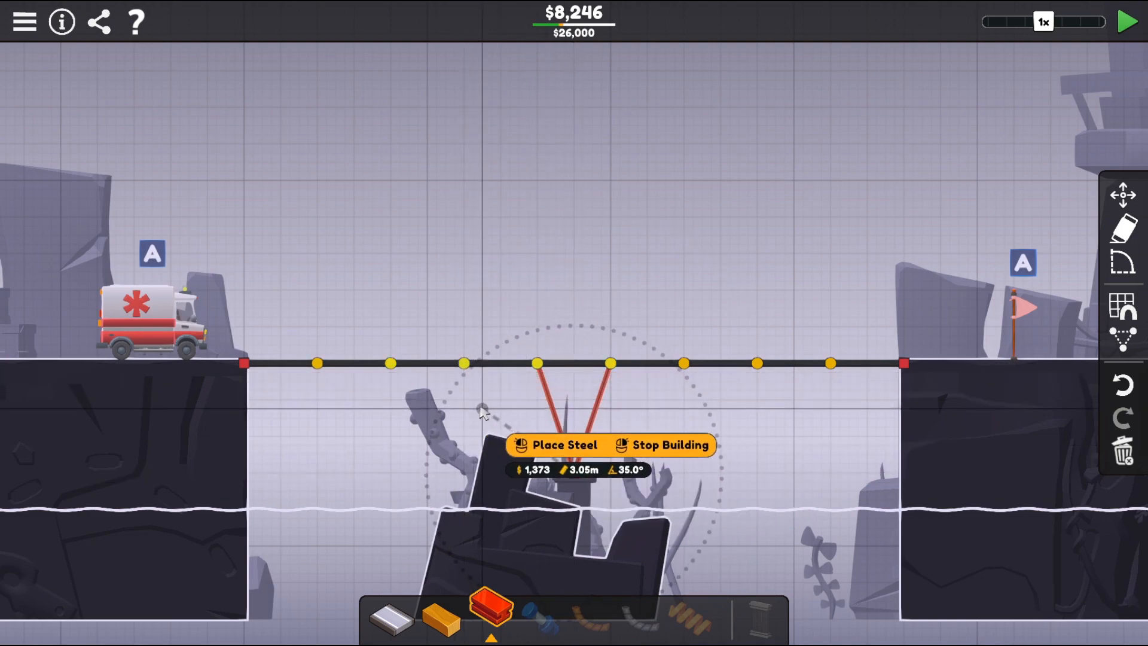
right_click(588, 476)
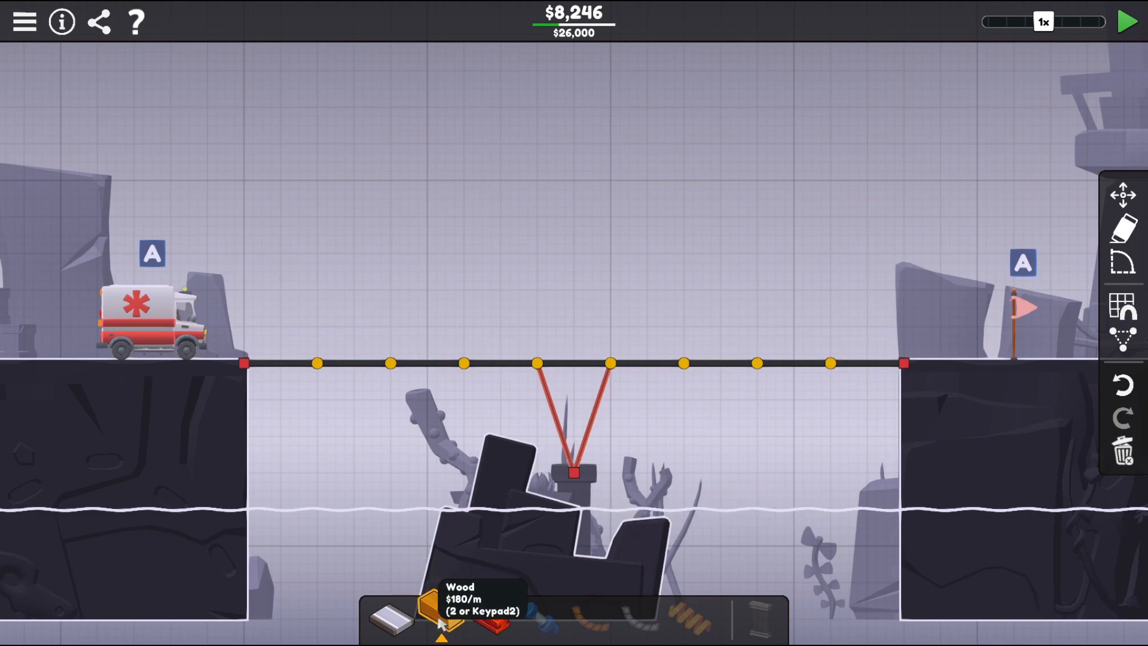
- Build wooden zigzag truss triangles above the deck from the left anchor past the steel V
click(240, 363)
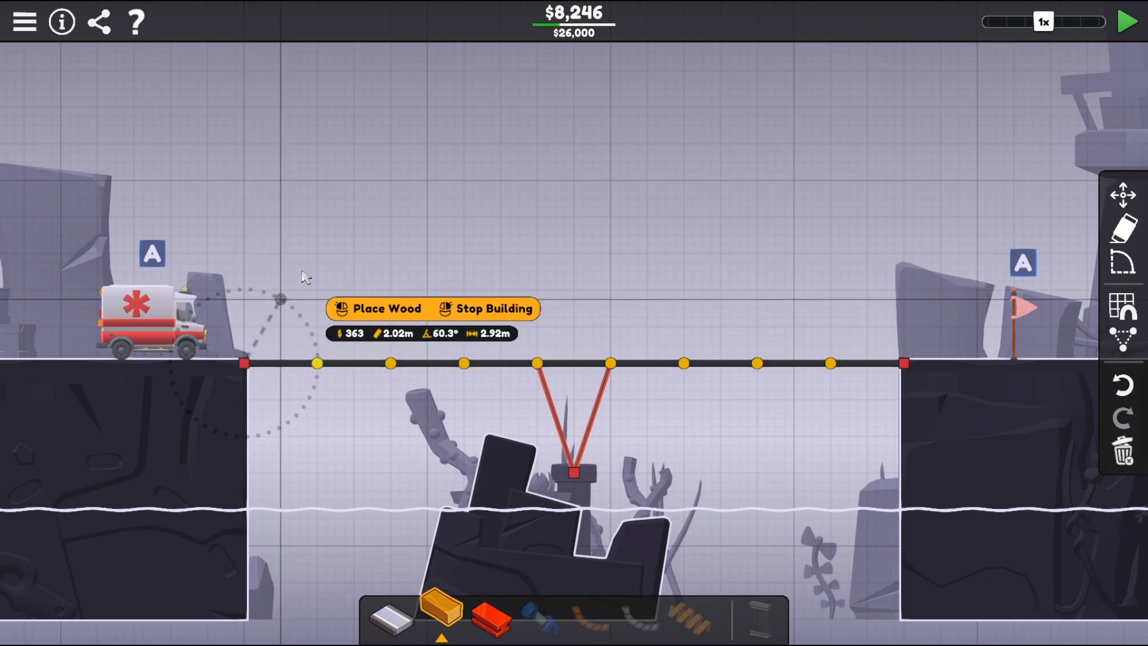
click(291, 308)
click(318, 363)
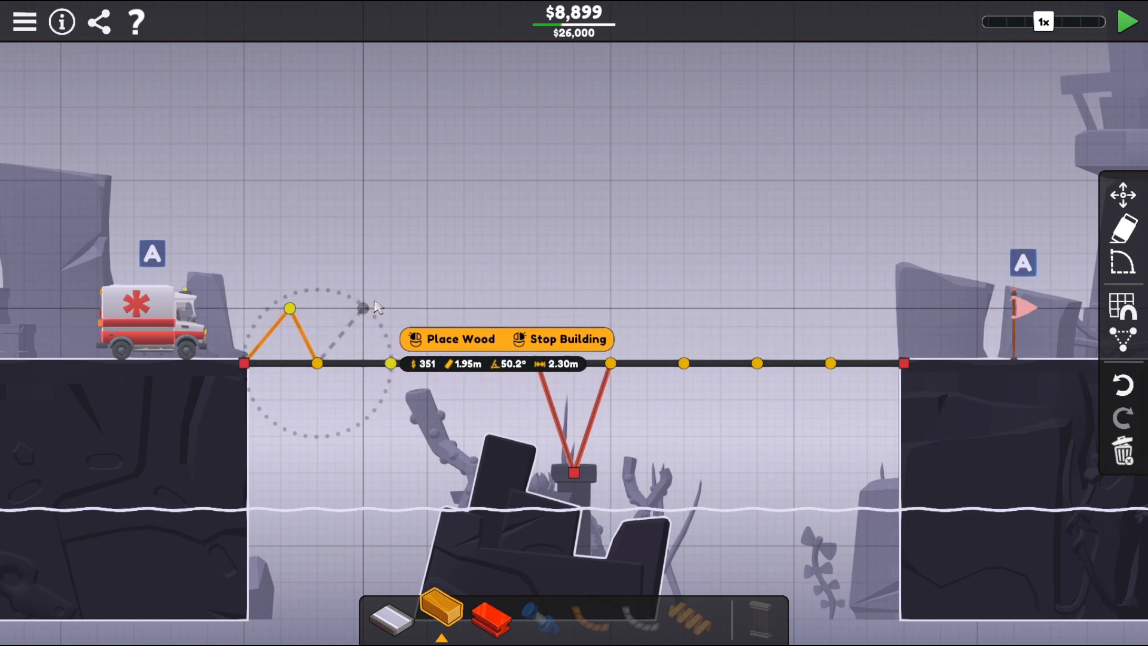
click(363, 308)
click(391, 362)
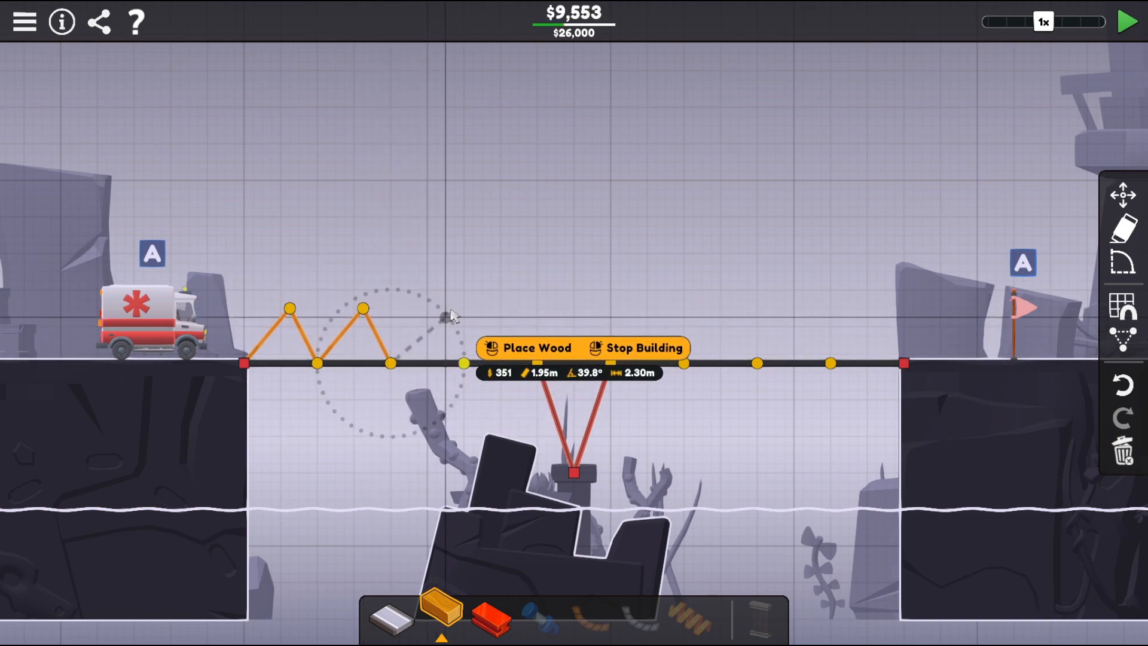
click(436, 309)
click(466, 363)
click(510, 310)
click(538, 363)
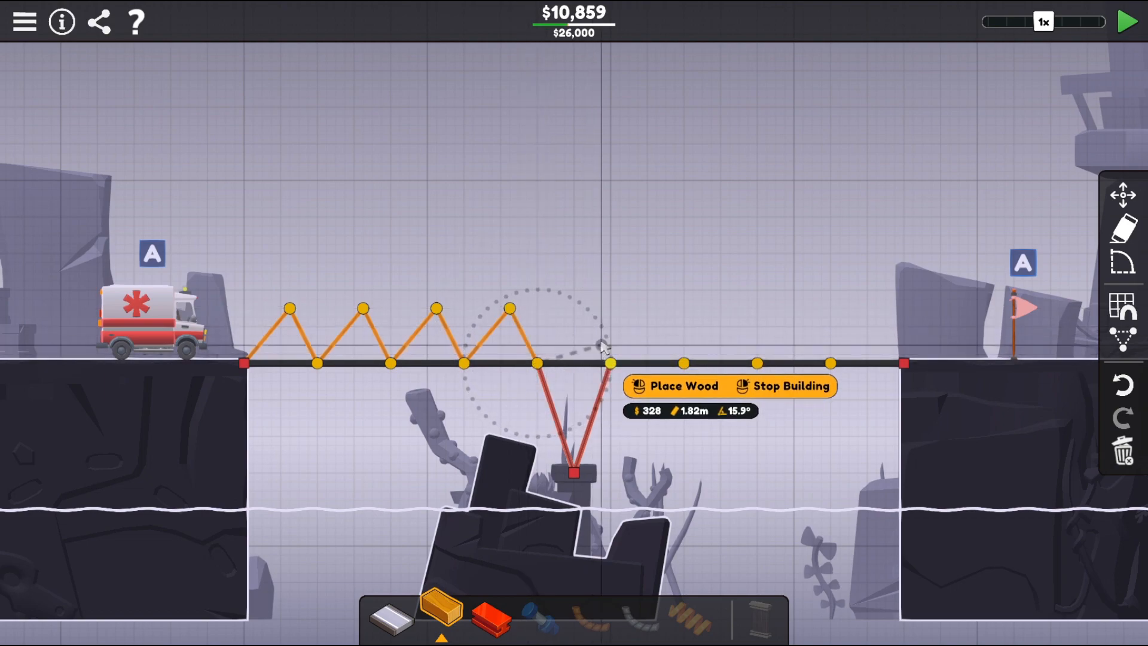
click(585, 310)
click(612, 364)
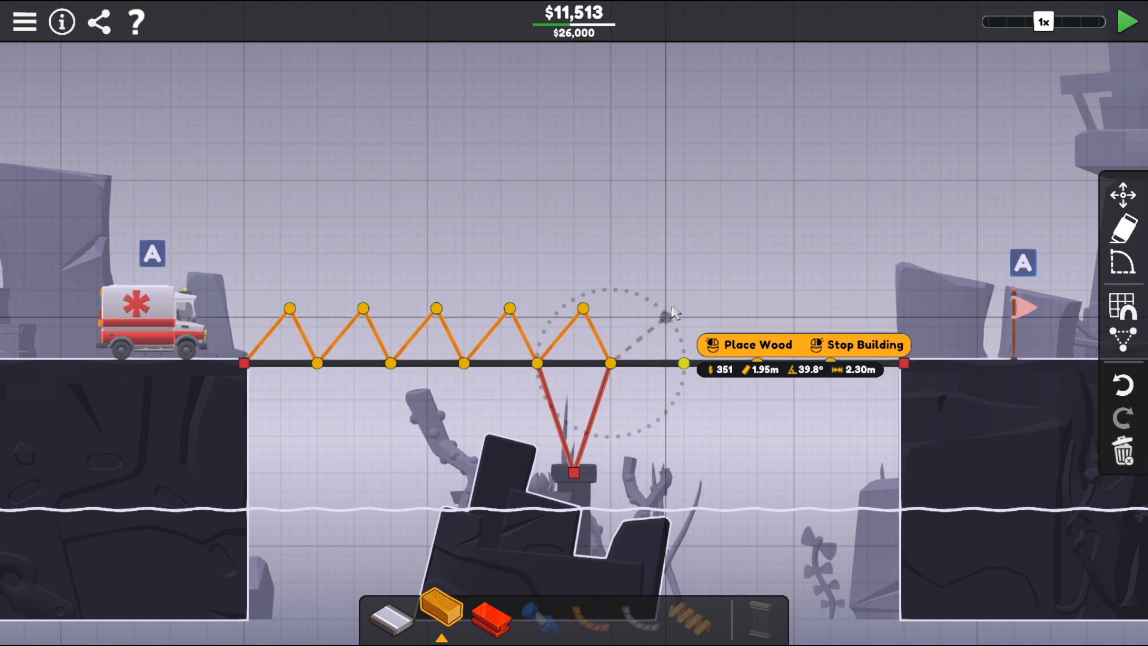
- Continue the wooden zigzag triangles rightward and tie the end diagonal to the right anchor
click(656, 310)
click(684, 363)
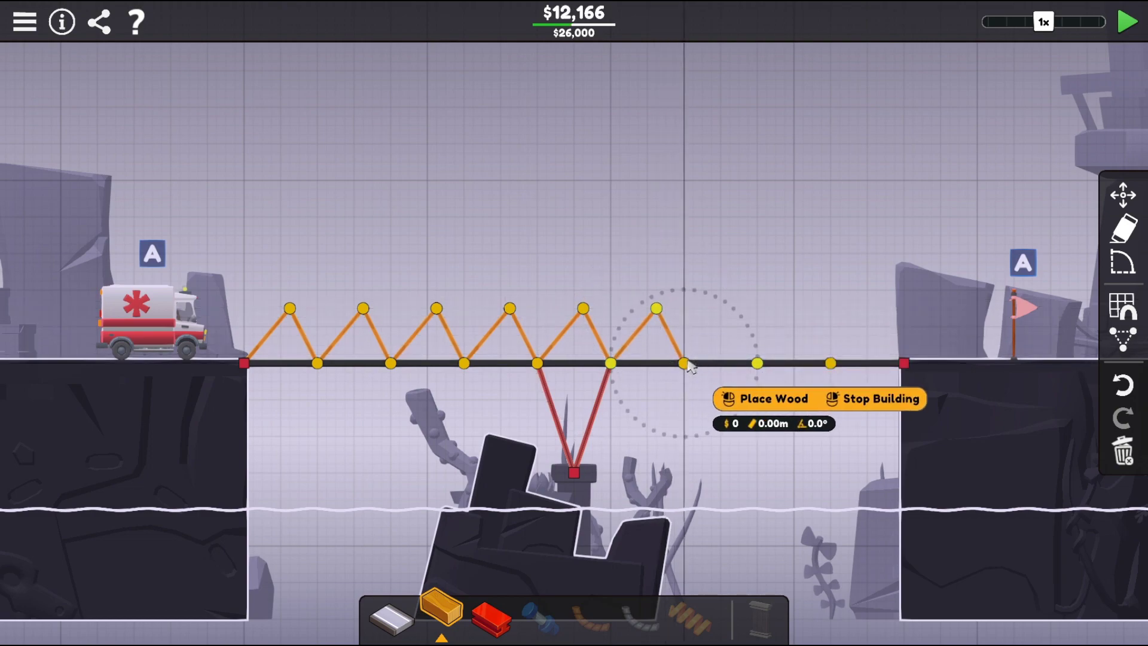
click(732, 310)
click(757, 362)
click(804, 309)
click(830, 363)
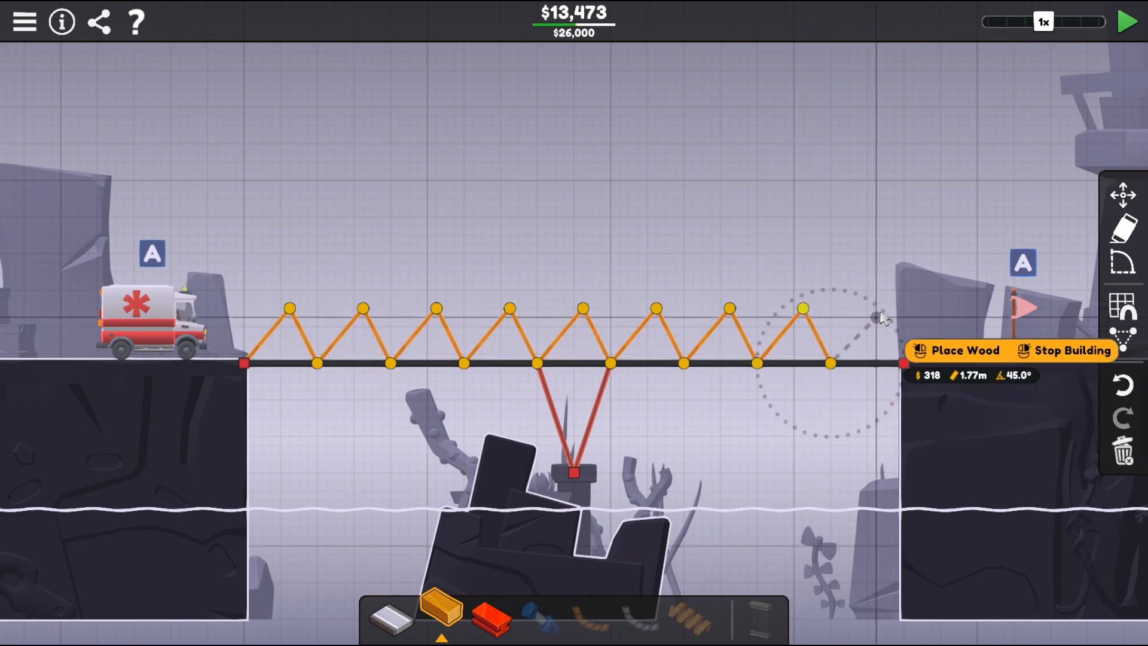
click(888, 314)
click(903, 363)
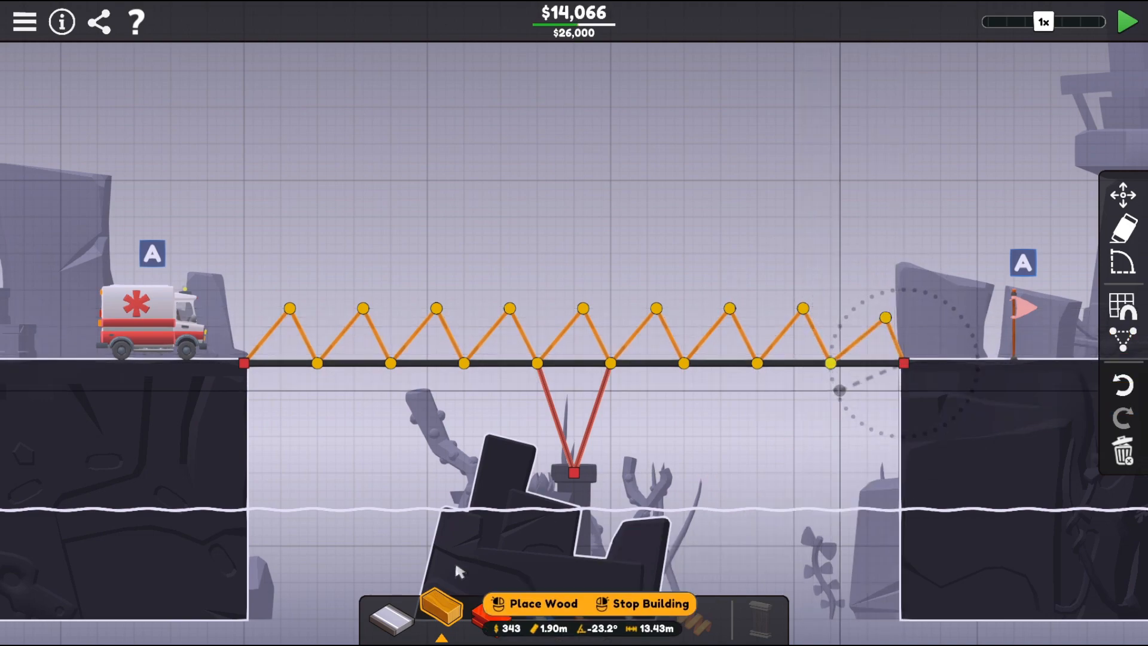
right_click(862, 359)
- Add wooden bracing joints around the right-end diagonal of the truss
click(886, 316)
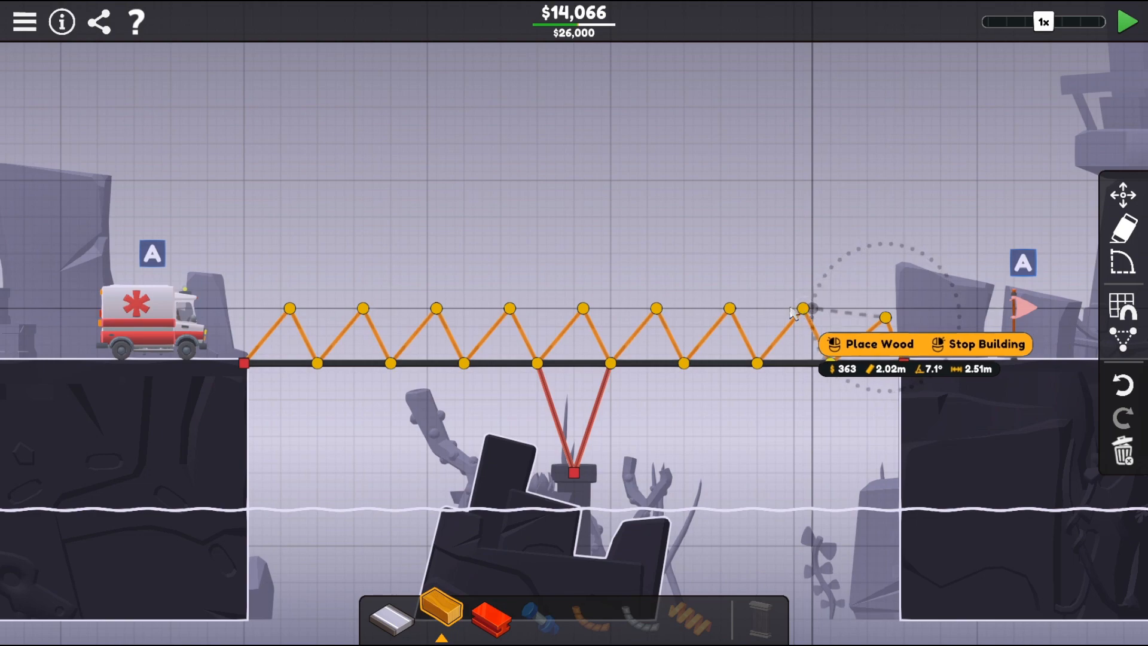
click(814, 334)
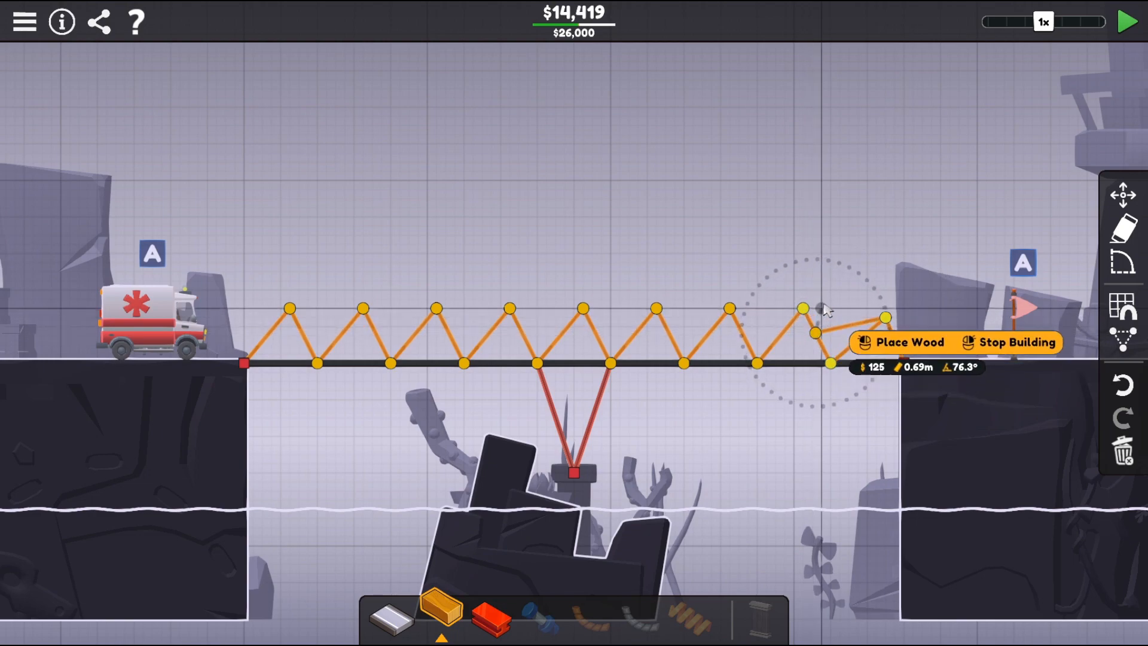
click(833, 309)
click(803, 310)
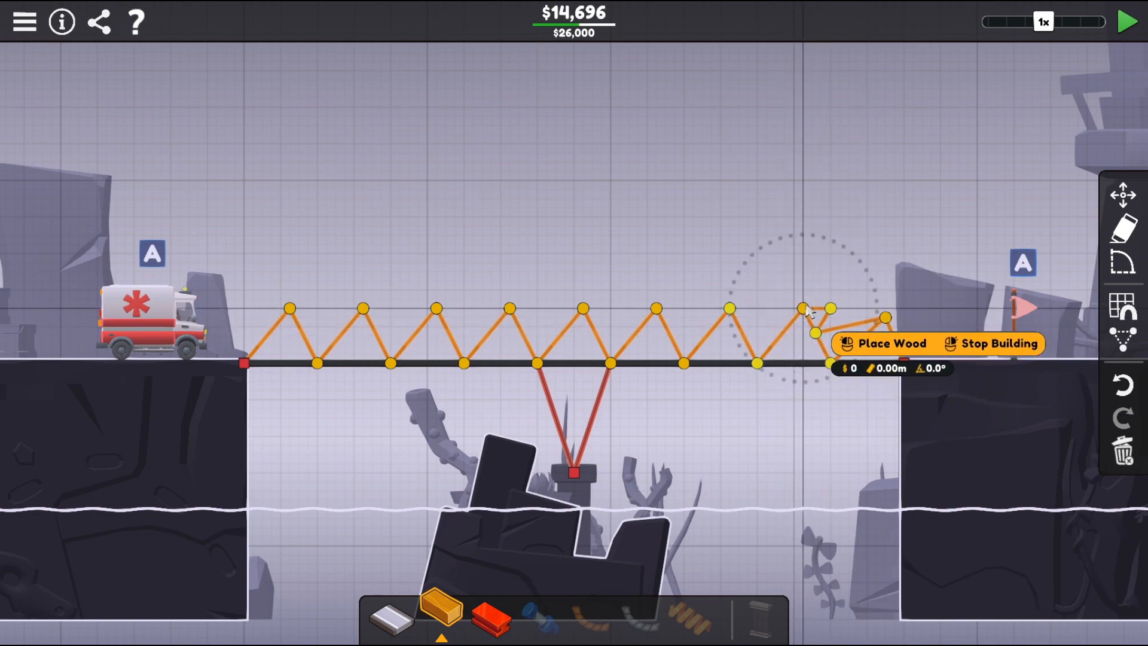
right_click(832, 311)
click(831, 310)
click(885, 316)
right_click(770, 317)
- Draw a continuous wooden top chord across all apex joints from right end to the first apex
click(803, 311)
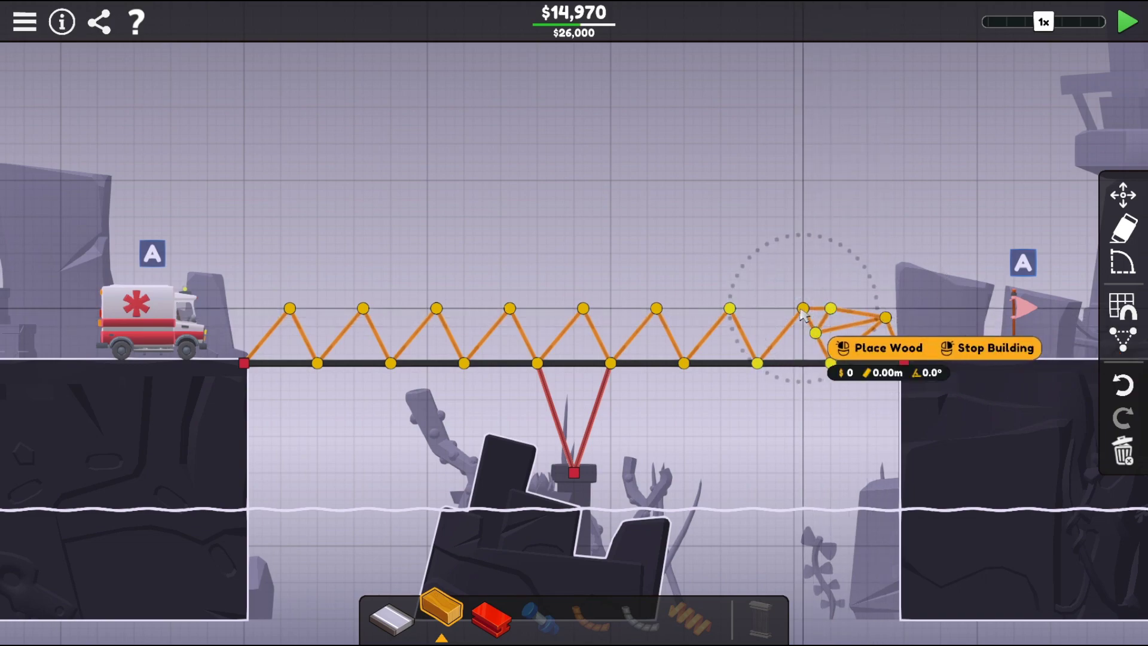
click(730, 309)
click(657, 309)
click(583, 309)
click(511, 310)
click(437, 309)
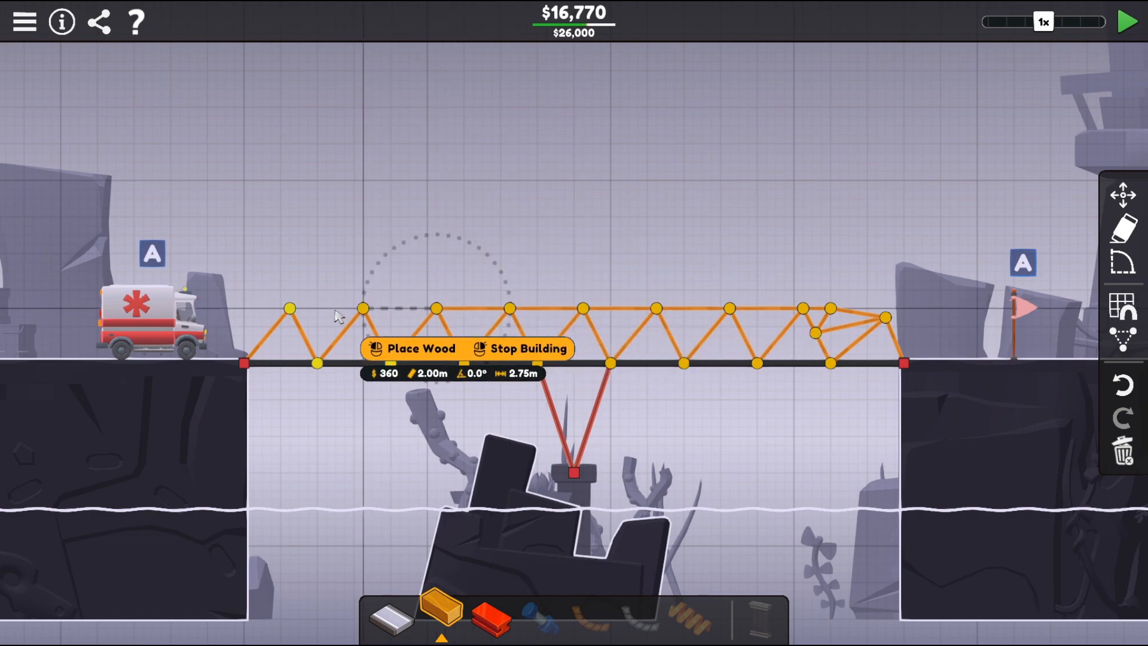
click(364, 310)
click(290, 310)
right_click(381, 446)
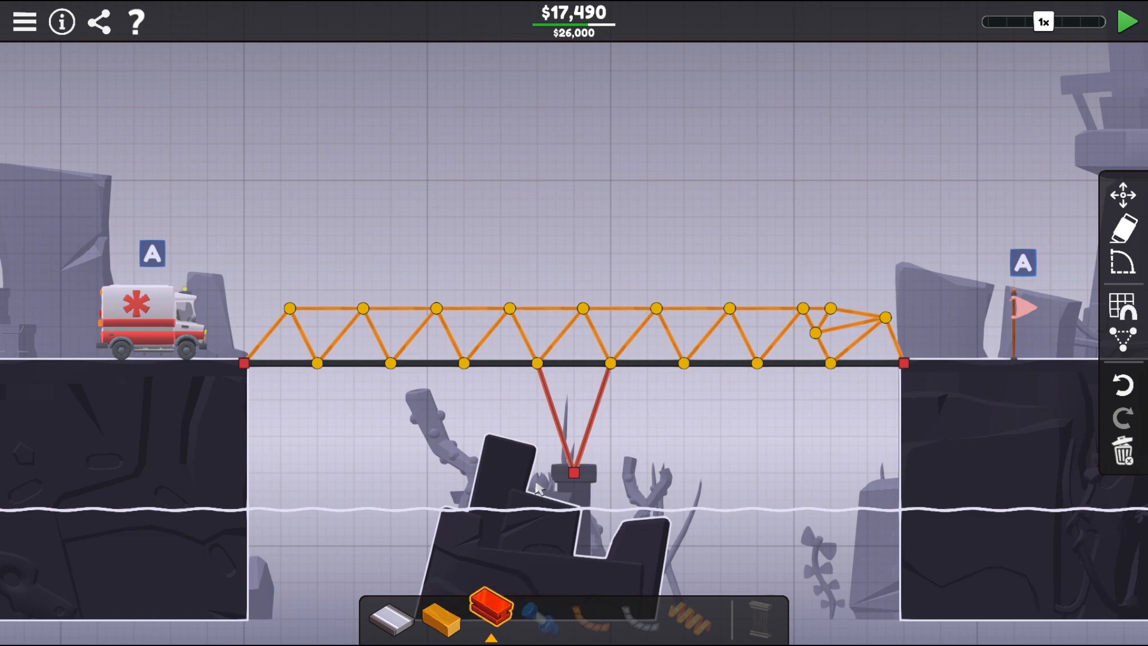
- Add steel bracing from the rock anchor under the left half of the deck
click(574, 473)
click(464, 363)
click(536, 363)
click(529, 418)
click(552, 408)
right_click(606, 433)
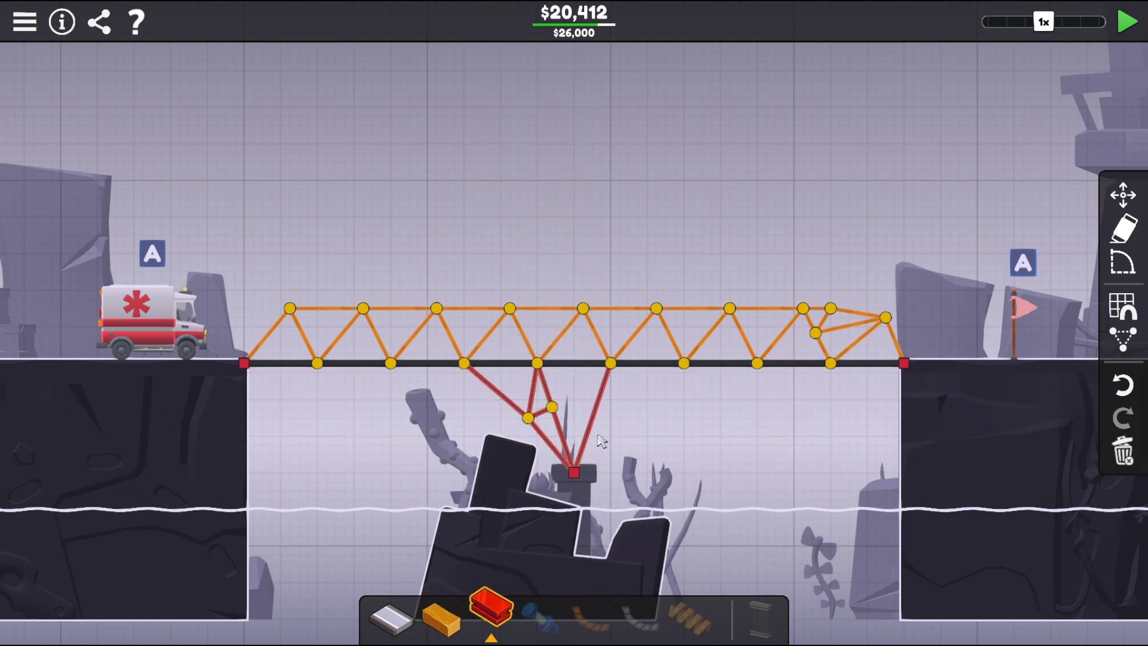
- Add steel joints and braces right of the V, tied up to the deck nodes
click(575, 472)
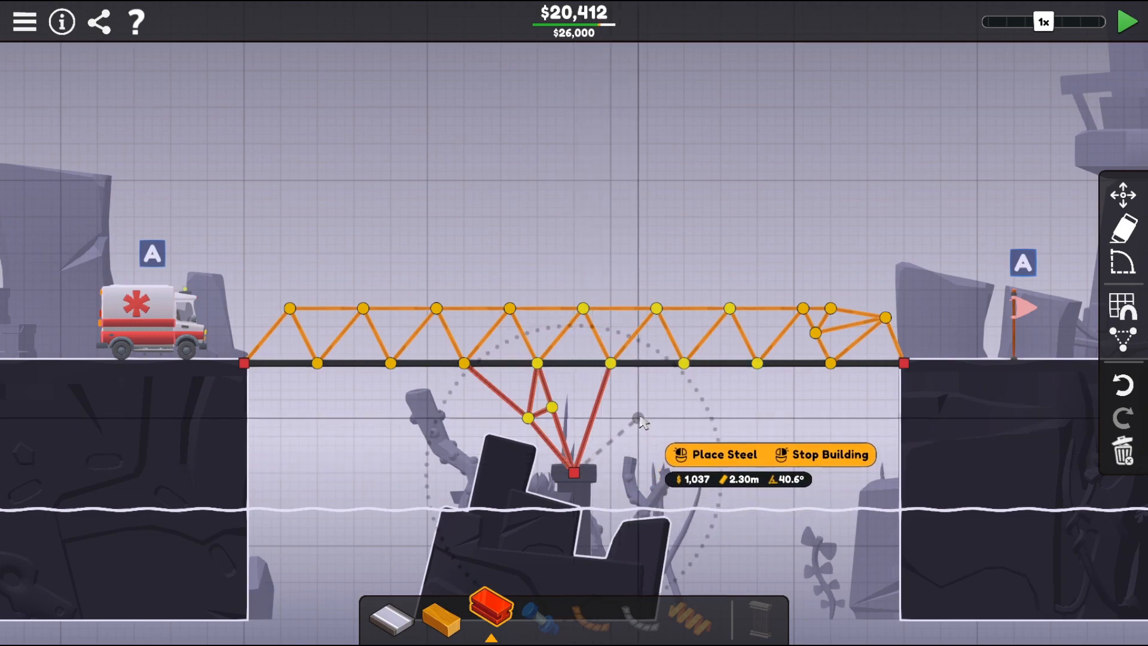
click(639, 420)
click(610, 363)
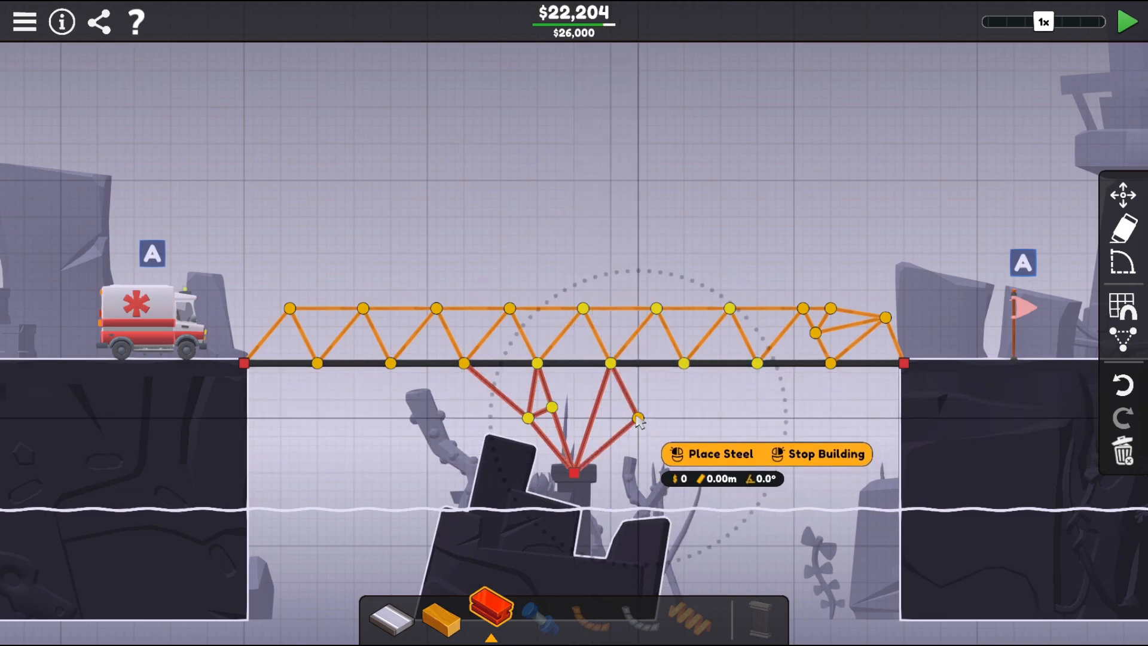
click(598, 406)
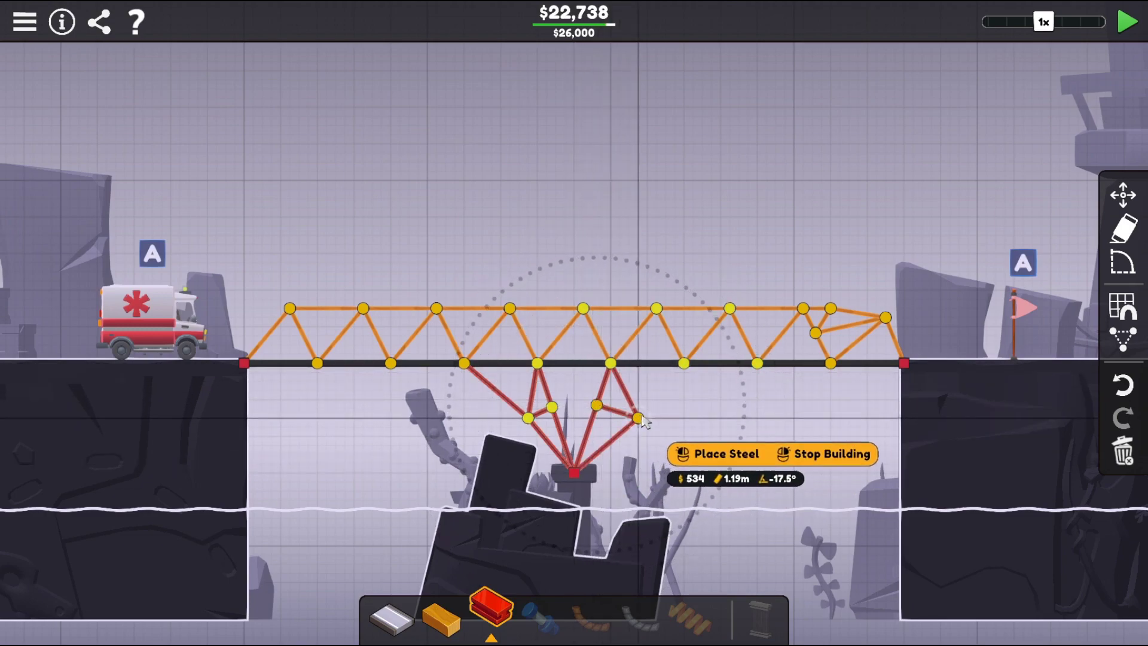
click(685, 366)
right_click(646, 431)
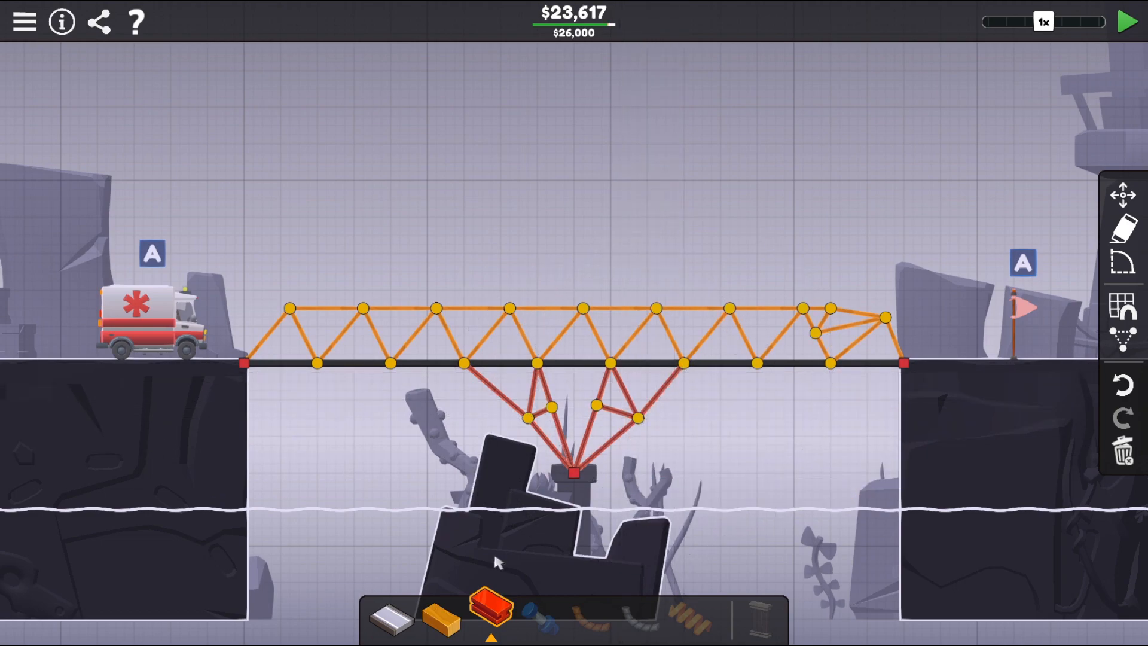
- Cross-brace the inner steel joints to each other and up to the deck
click(598, 405)
click(552, 408)
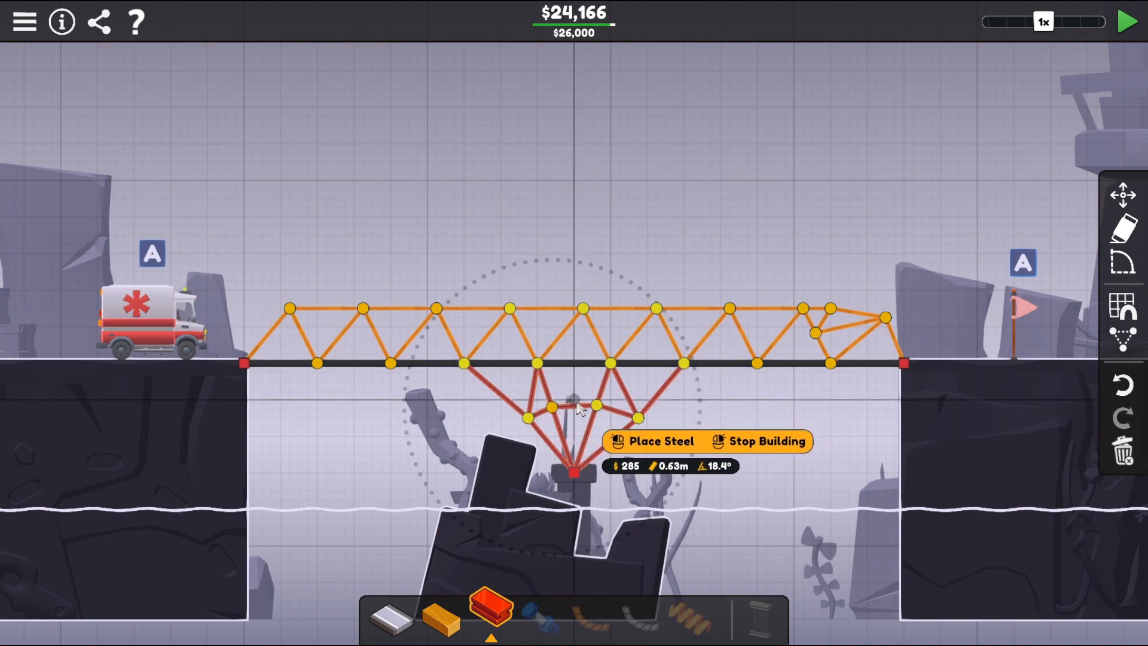
right_click(579, 408)
click(597, 405)
click(610, 364)
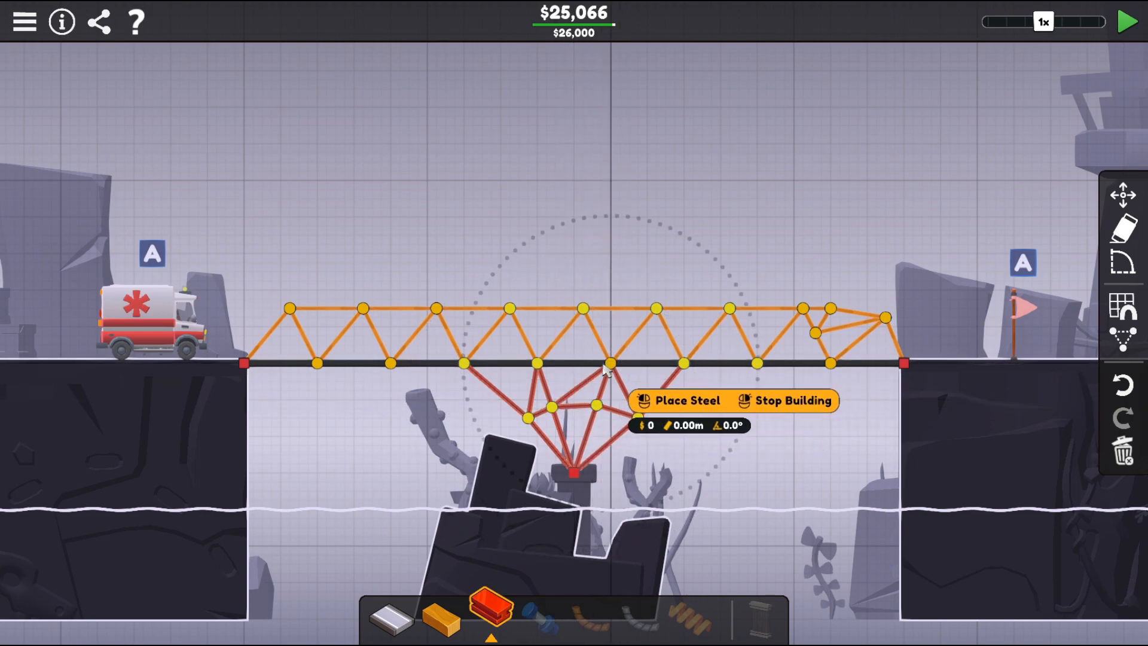
click(639, 421)
right_click(628, 404)
click(537, 363)
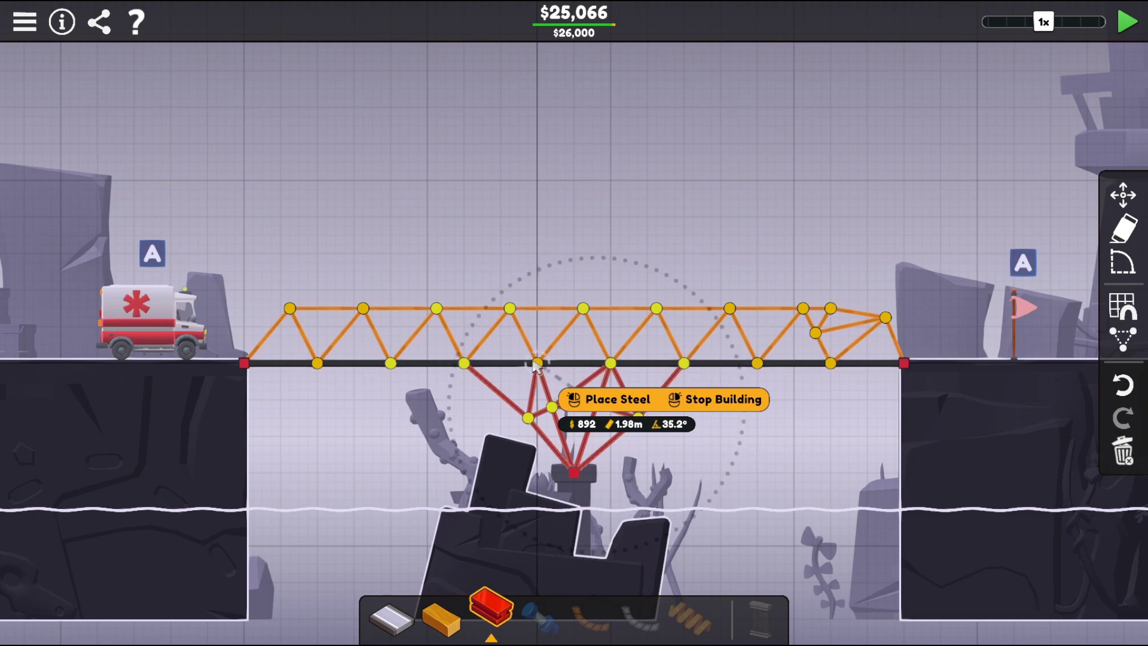
right_click(418, 446)
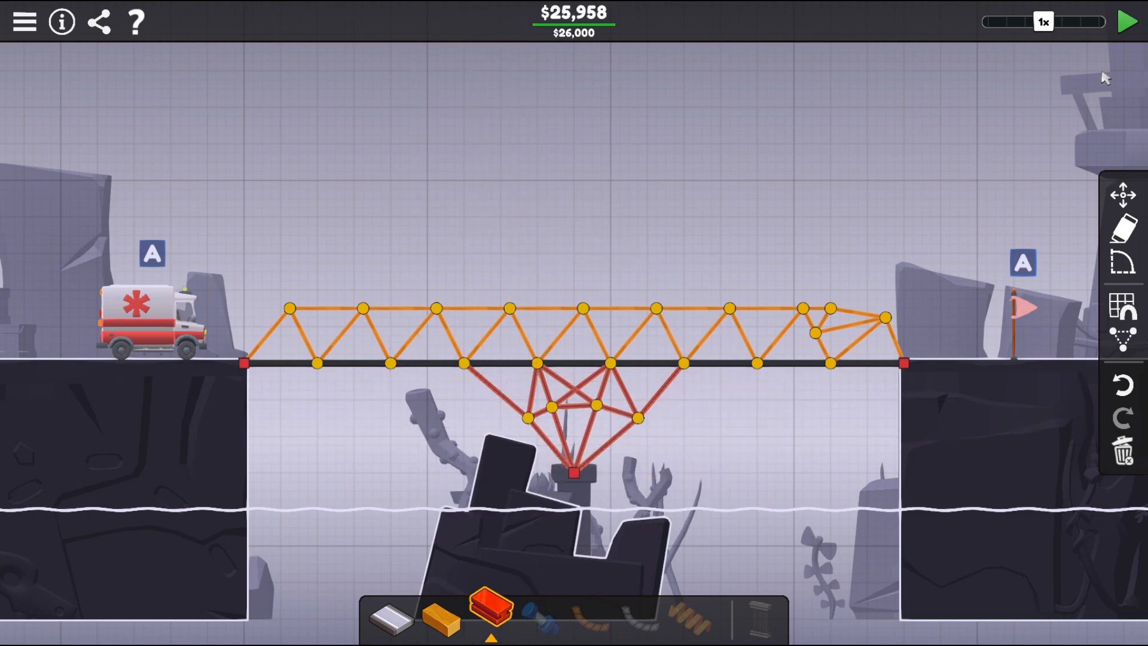
- Run the simulation to complete CR-05 and continue to level CR-06 Two Bridges
click(1125, 29)
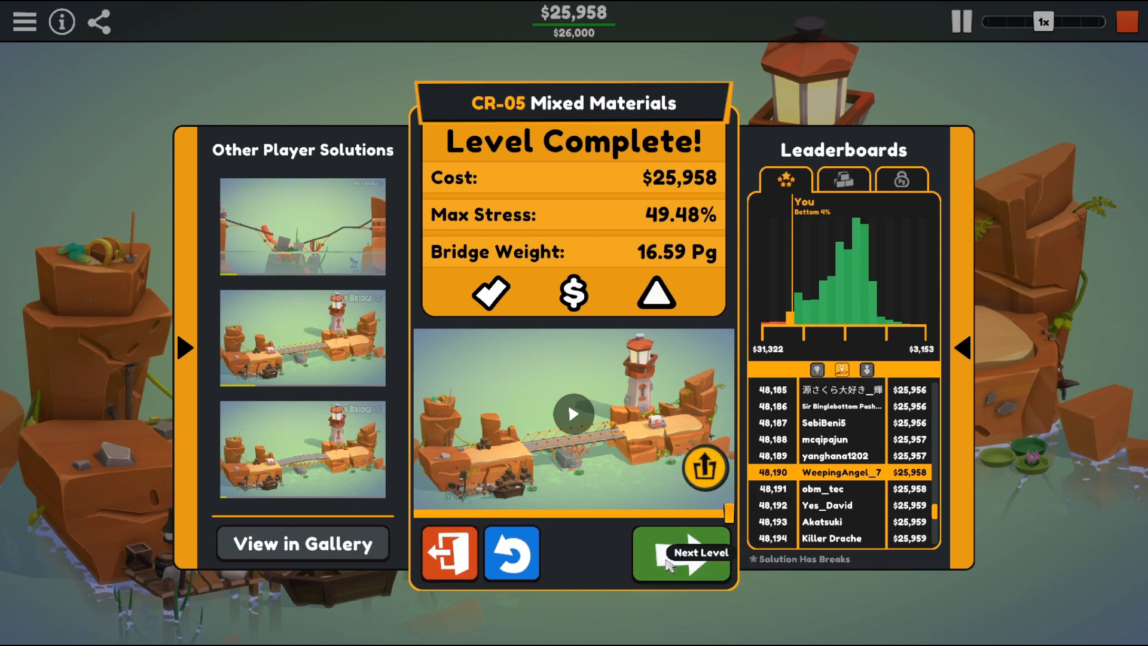
click(669, 561)
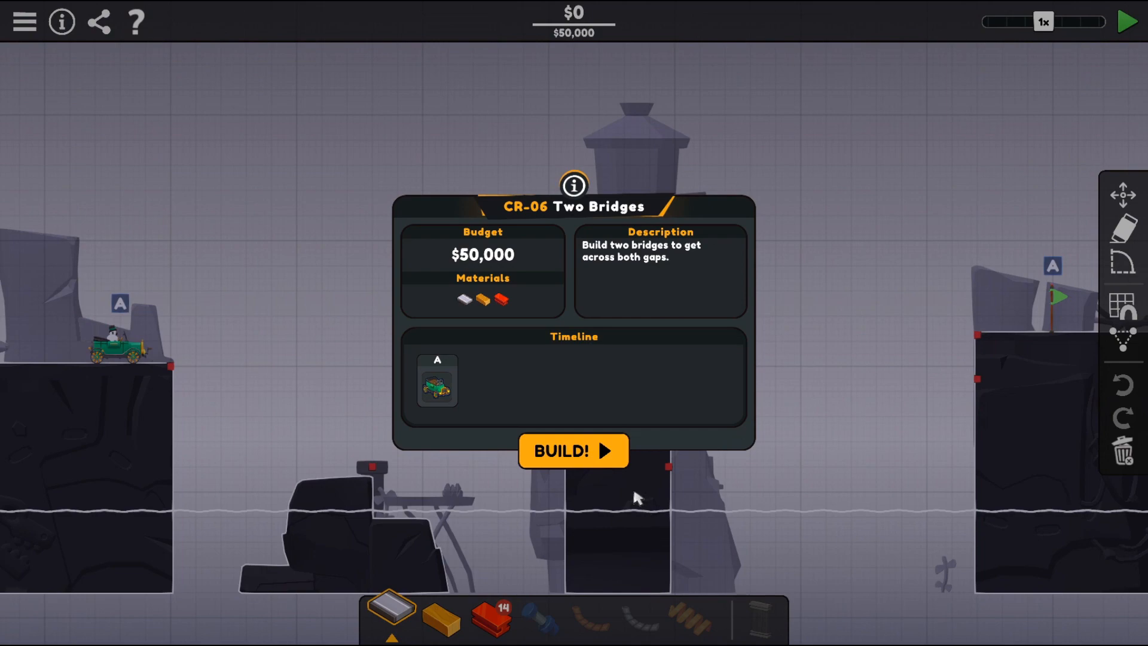
- Dismiss the CR-06 Two Bridges briefing to start building
click(593, 456)
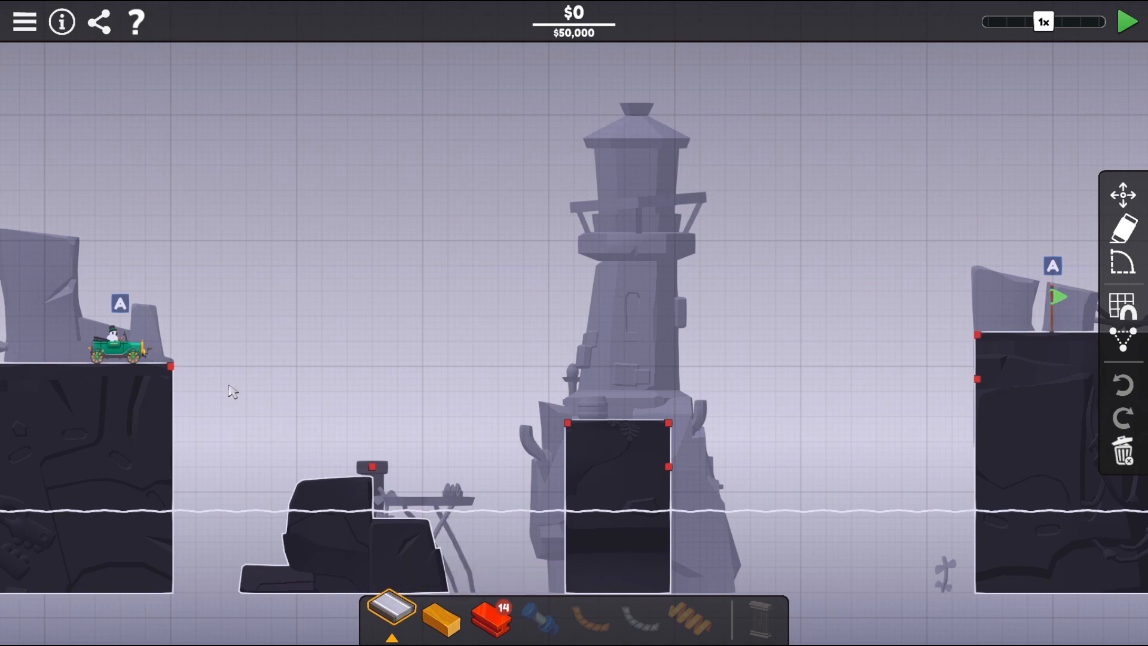
- Lay road from the left cliff anchor down onto the central rock's top
click(171, 366)
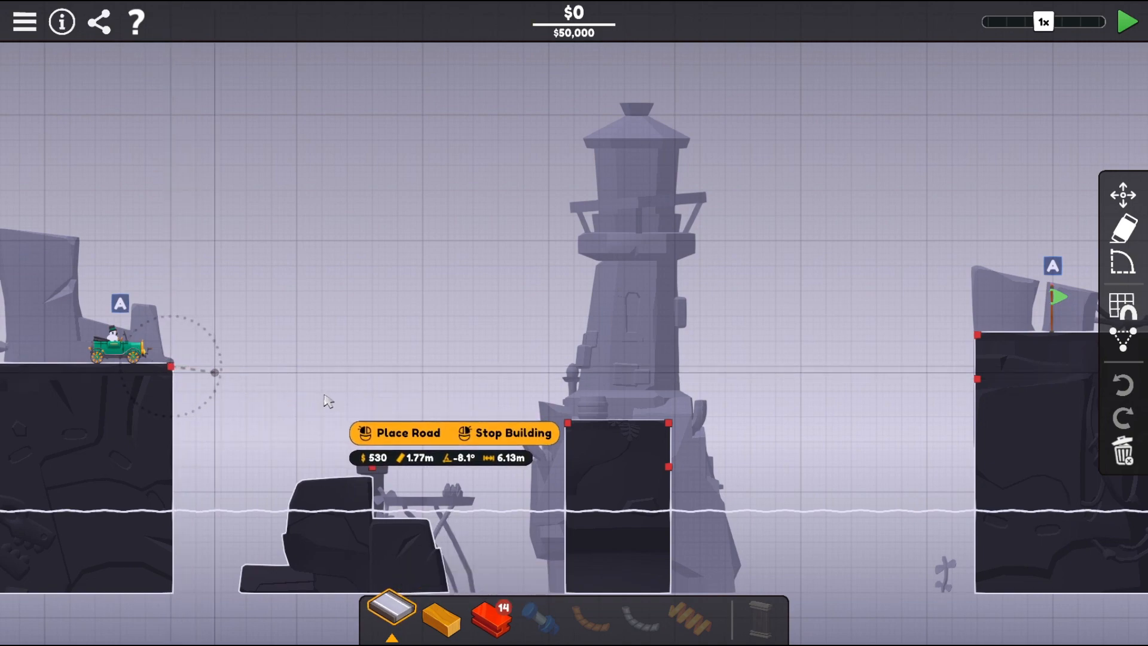
click(331, 401)
click(414, 468)
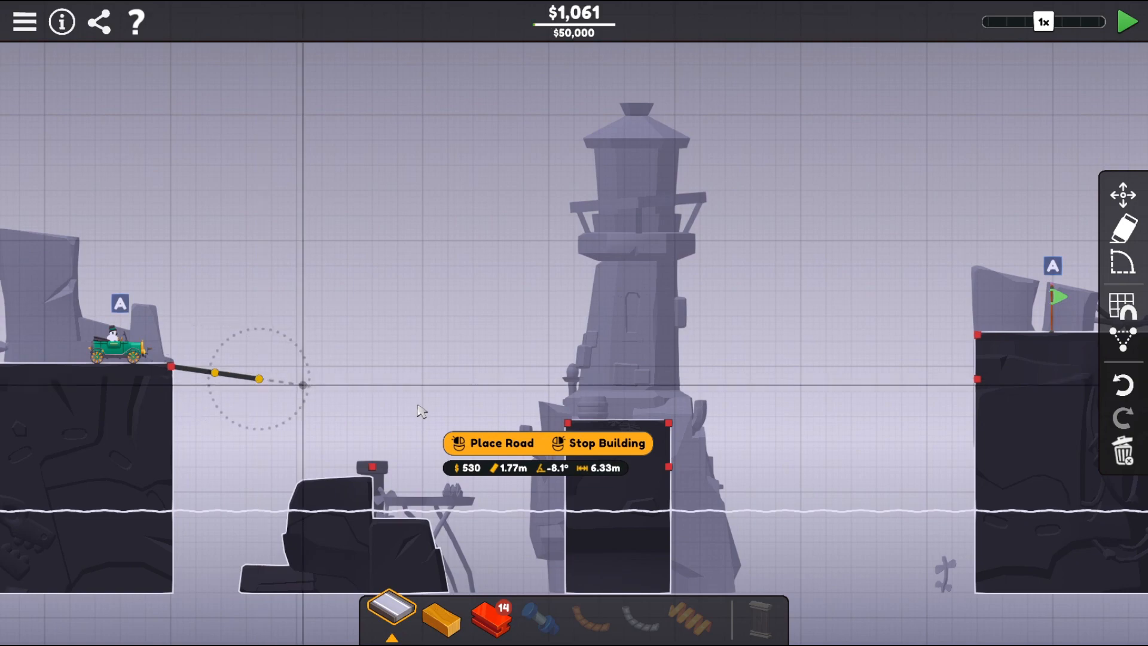
click(466, 424)
click(547, 425)
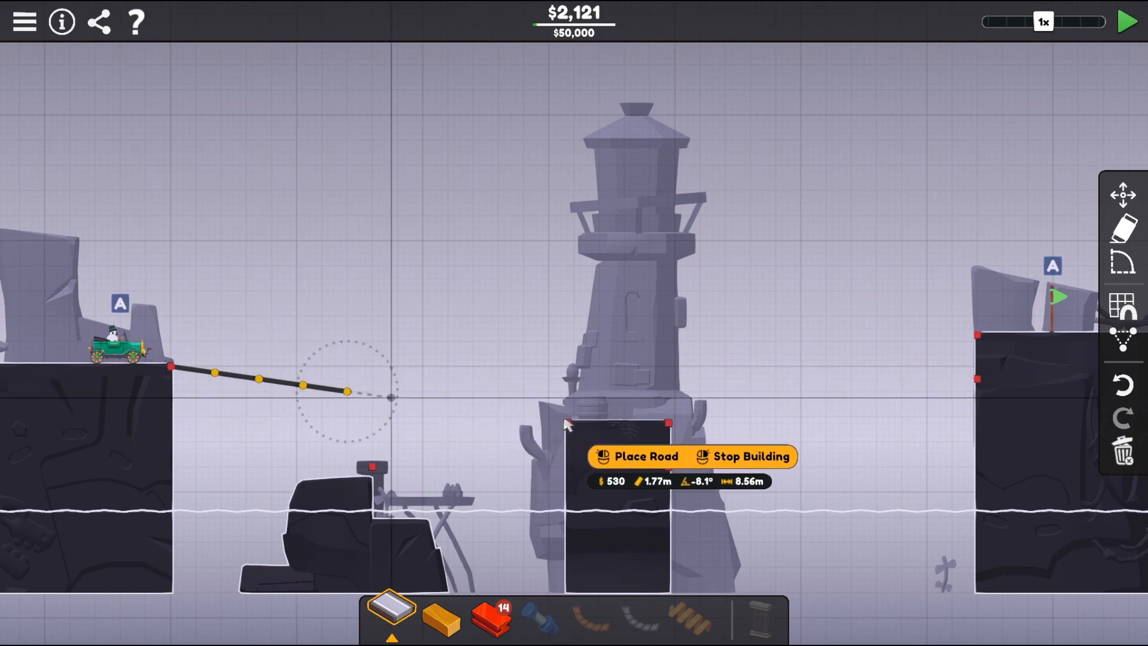
click(585, 426)
click(637, 420)
click(682, 435)
click(714, 448)
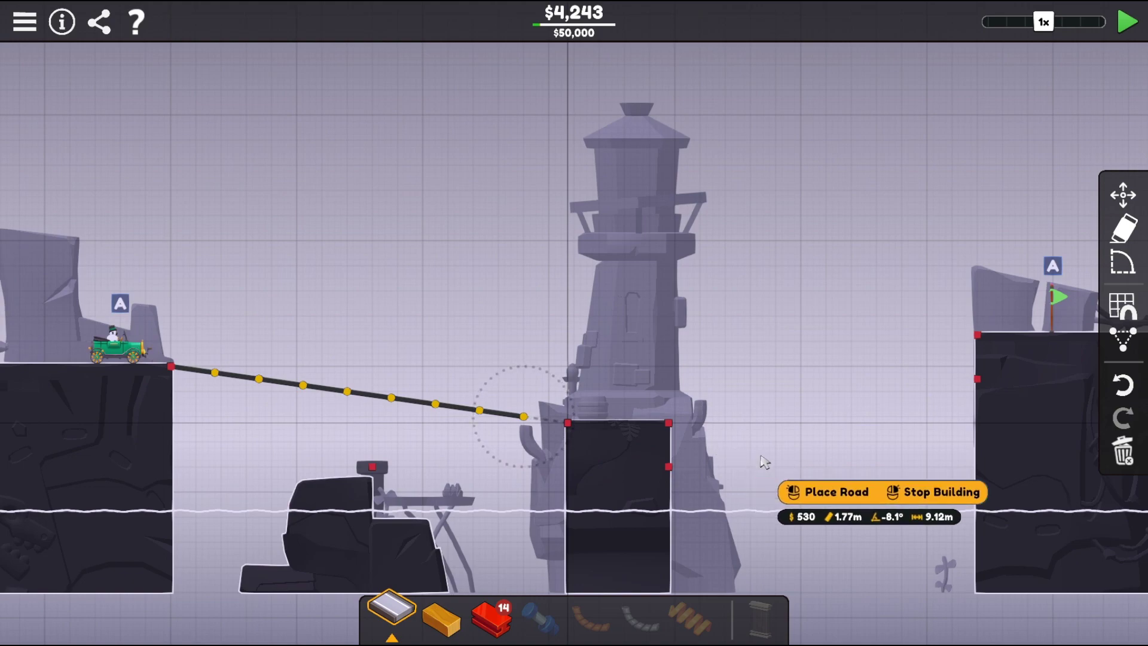
click(582, 442)
right_click(755, 370)
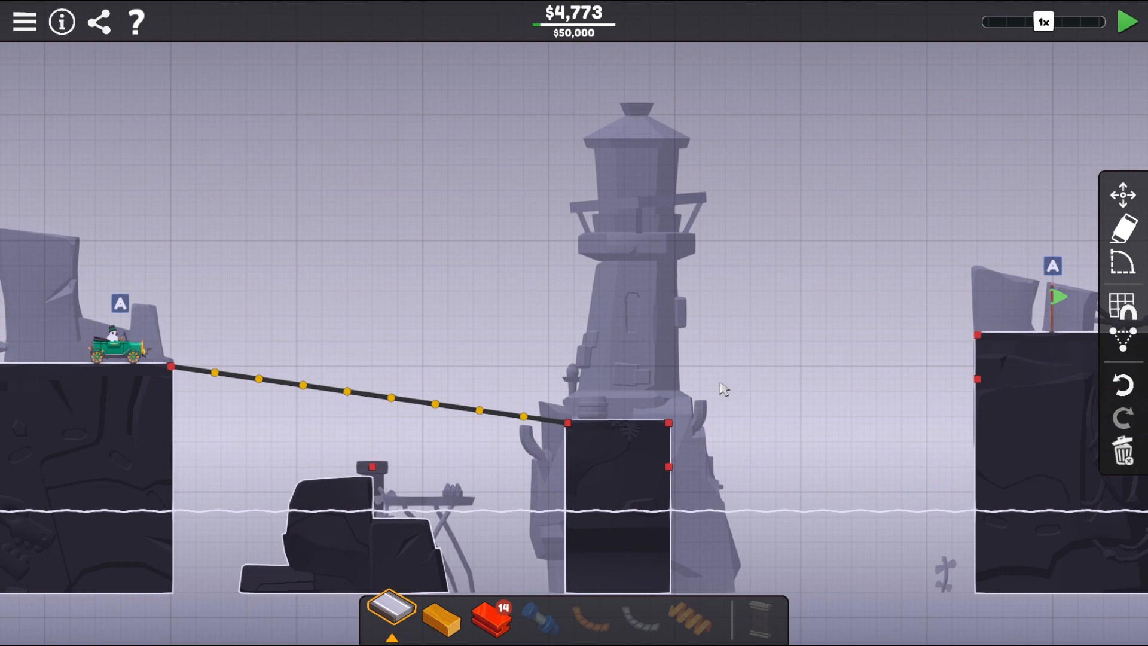
- Lay a rising road from the rock's right corner up to the right cliff's edge
click(672, 424)
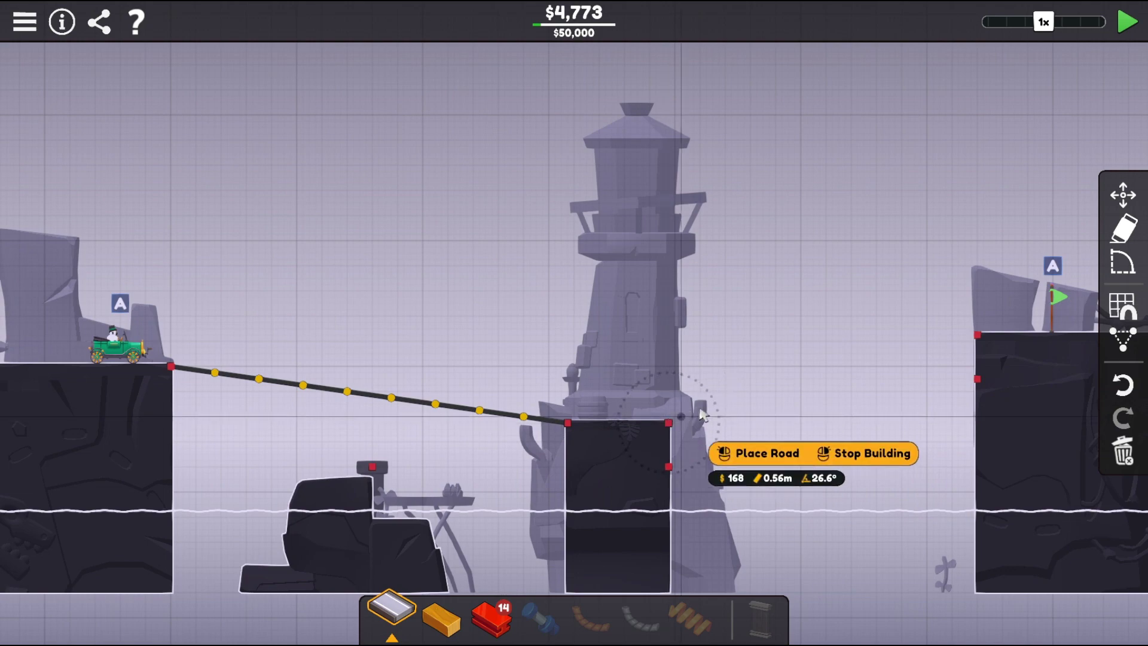
click(779, 387)
click(825, 366)
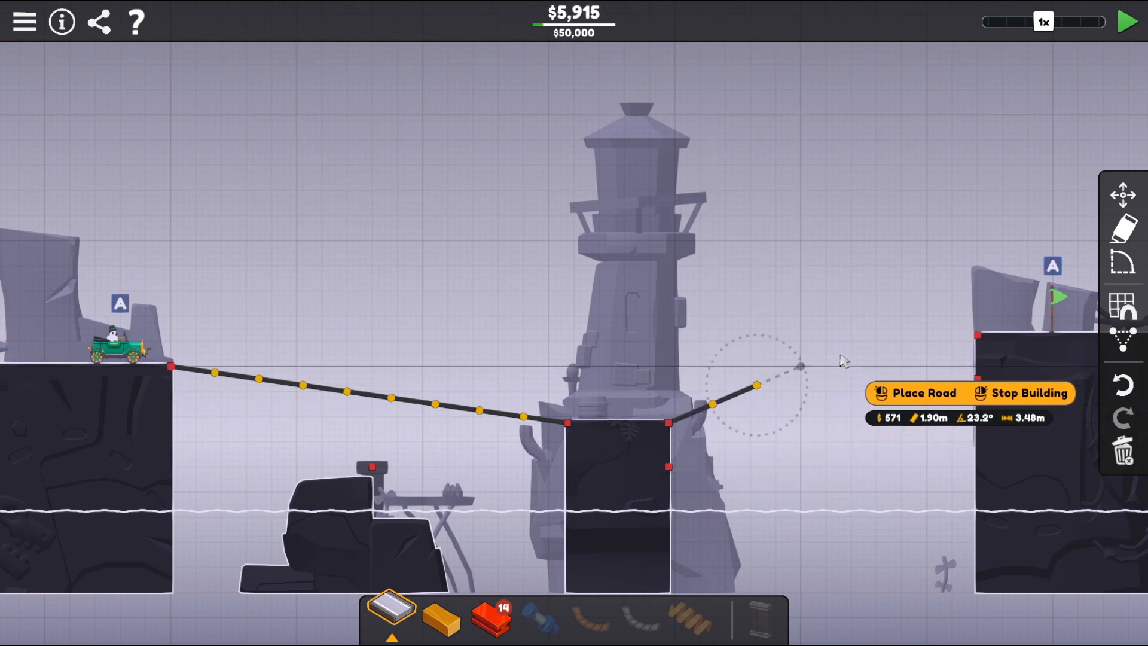
click(884, 353)
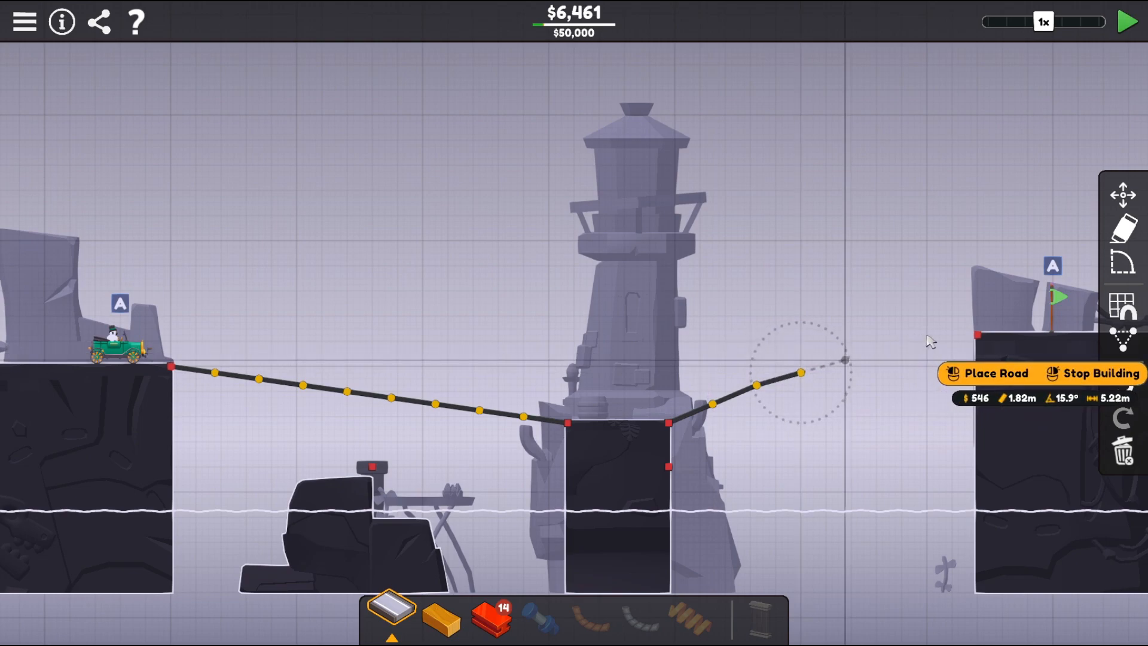
click(930, 341)
click(961, 338)
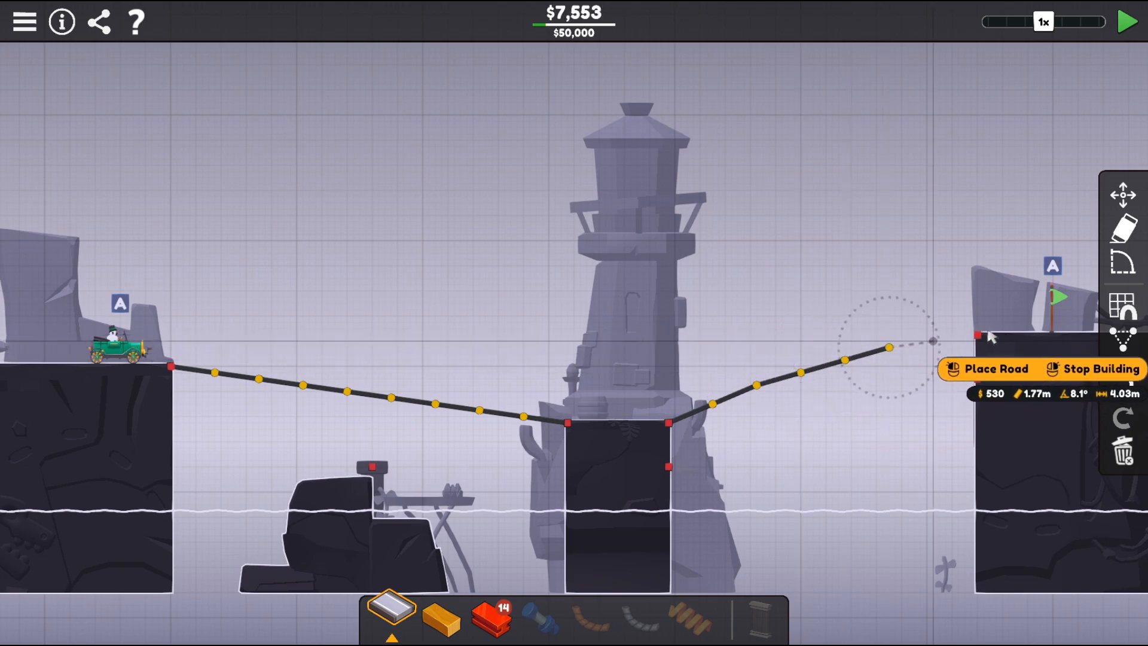
click(990, 337)
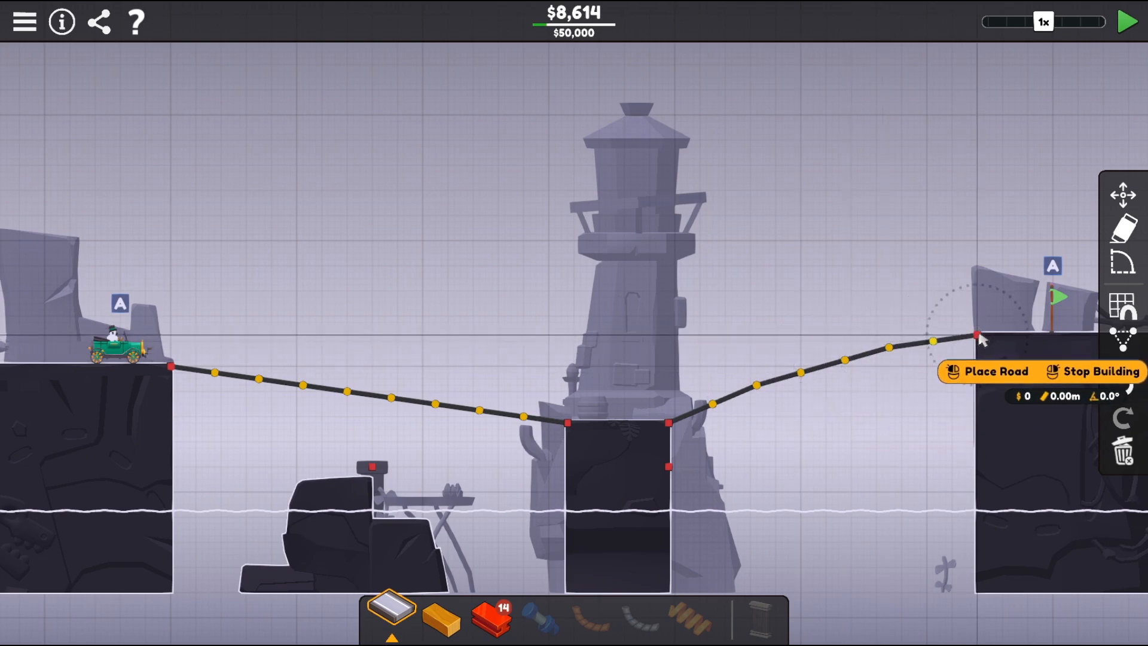
right_click(981, 339)
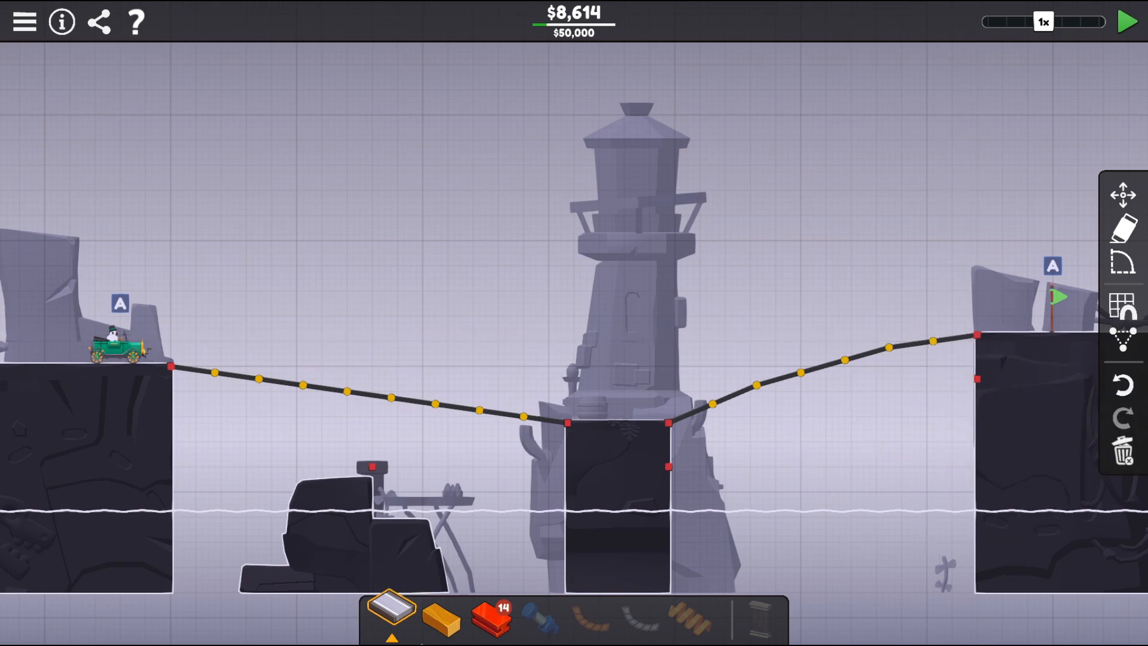
- Place a steel joint below the left road from the small post anchor and connect it up to the road
click(500, 618)
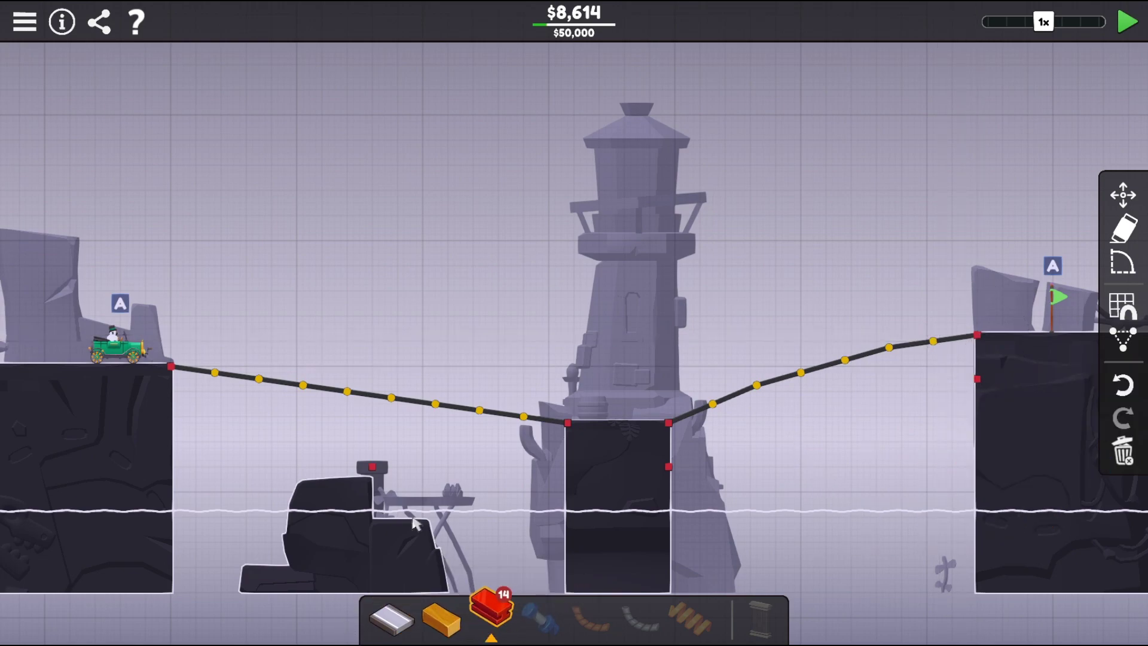
click(374, 469)
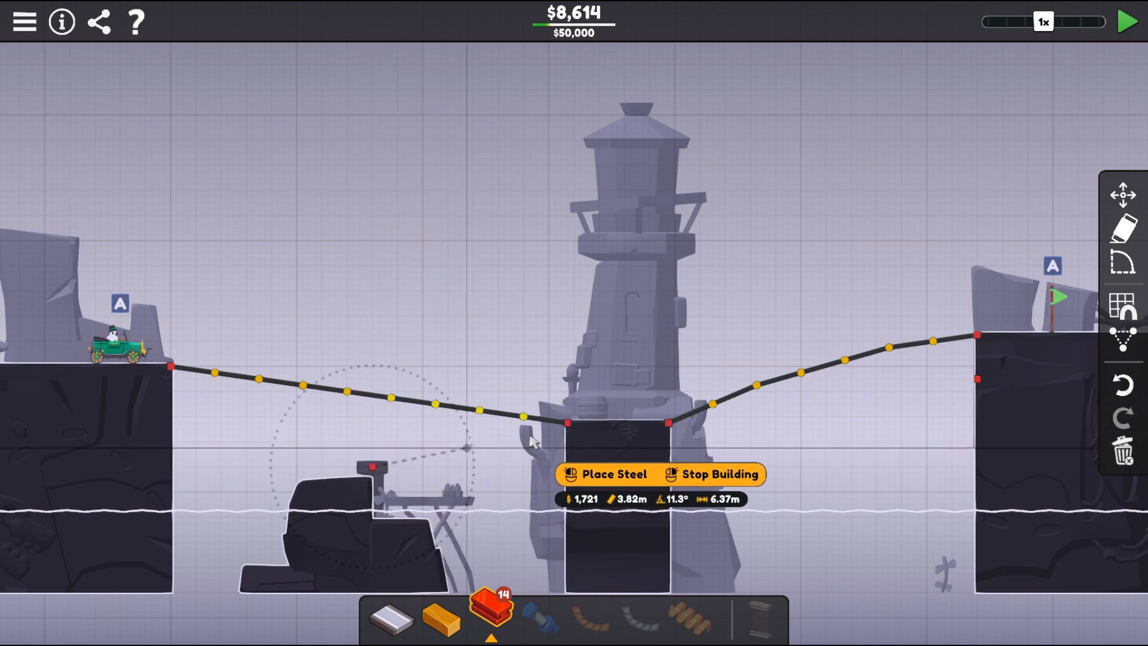
click(468, 448)
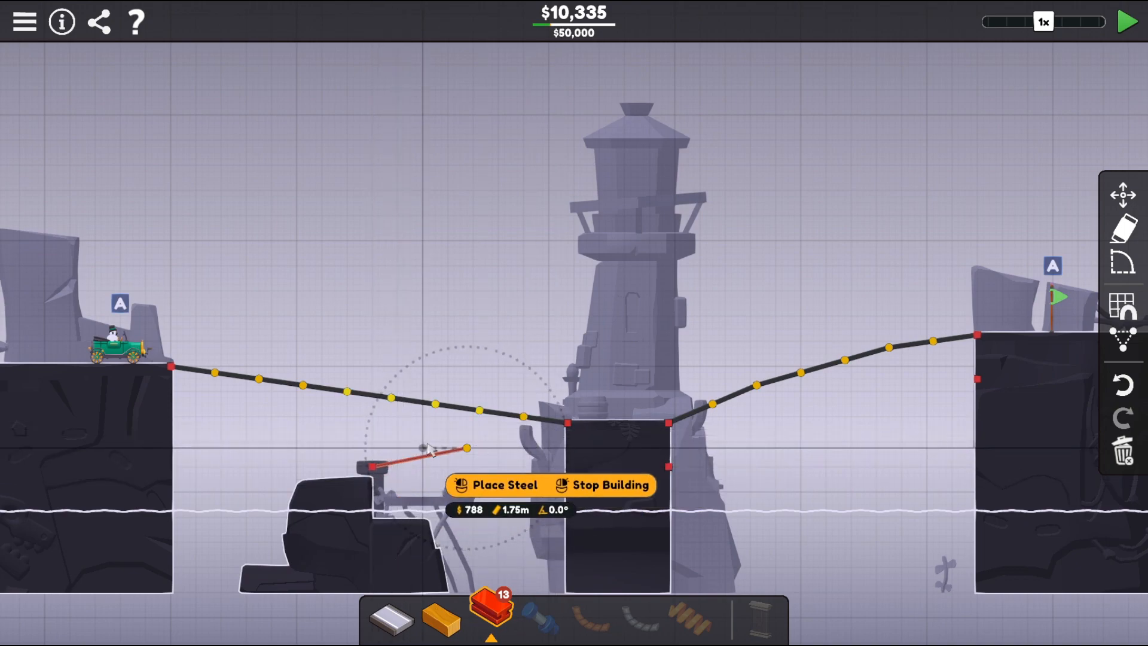
key(ctrl+z)
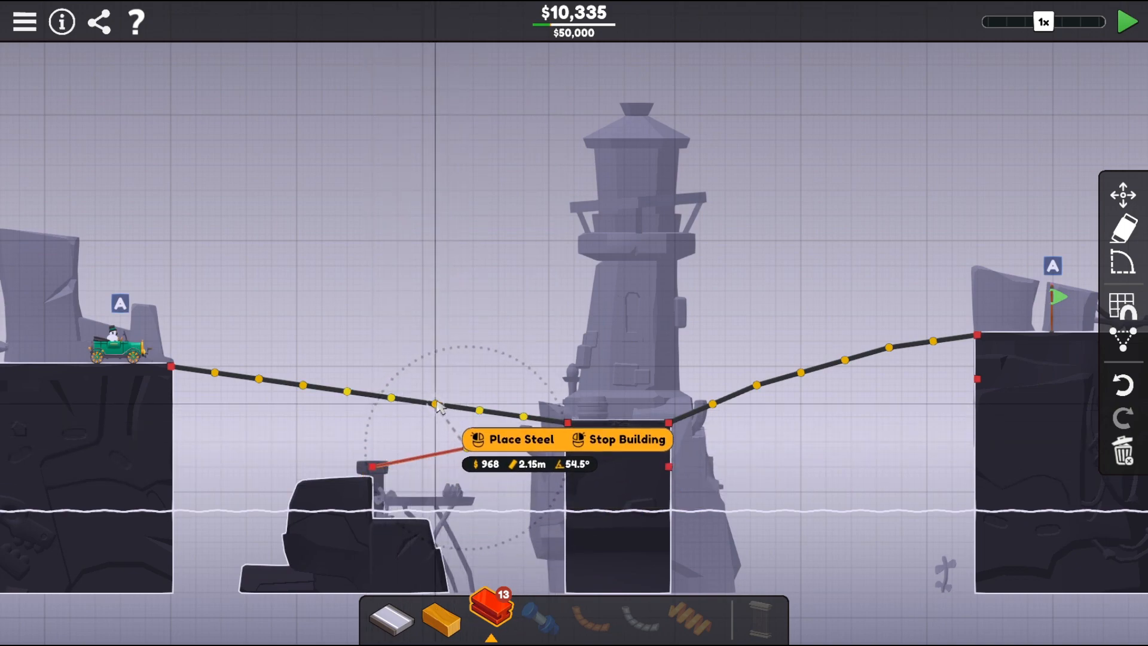
click(468, 448)
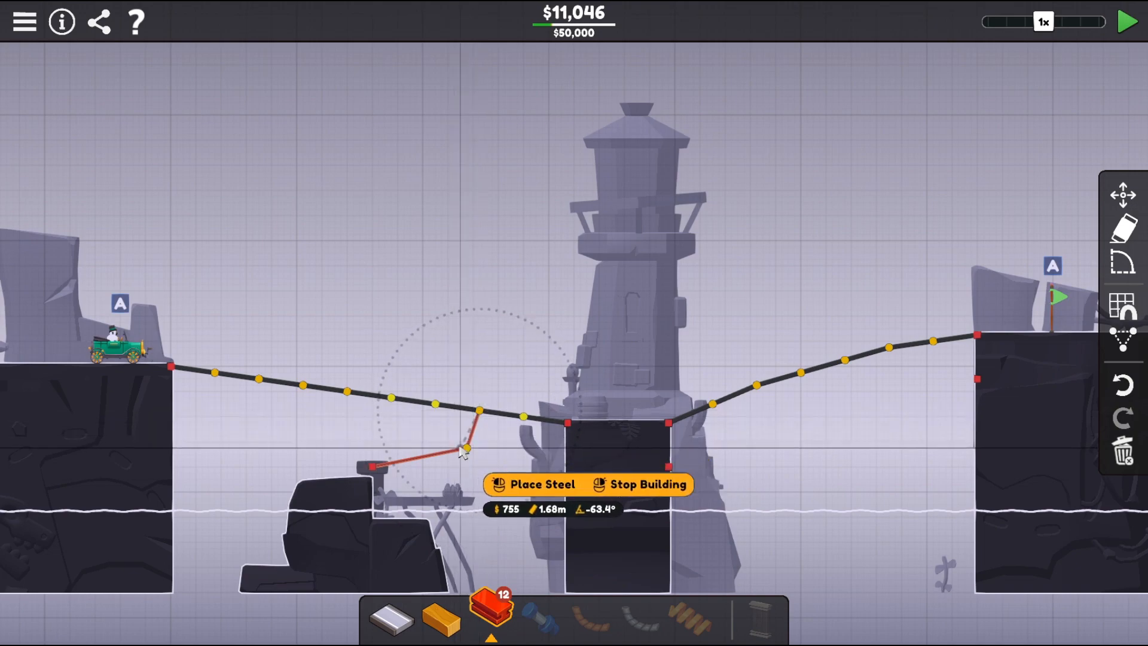
click(440, 409)
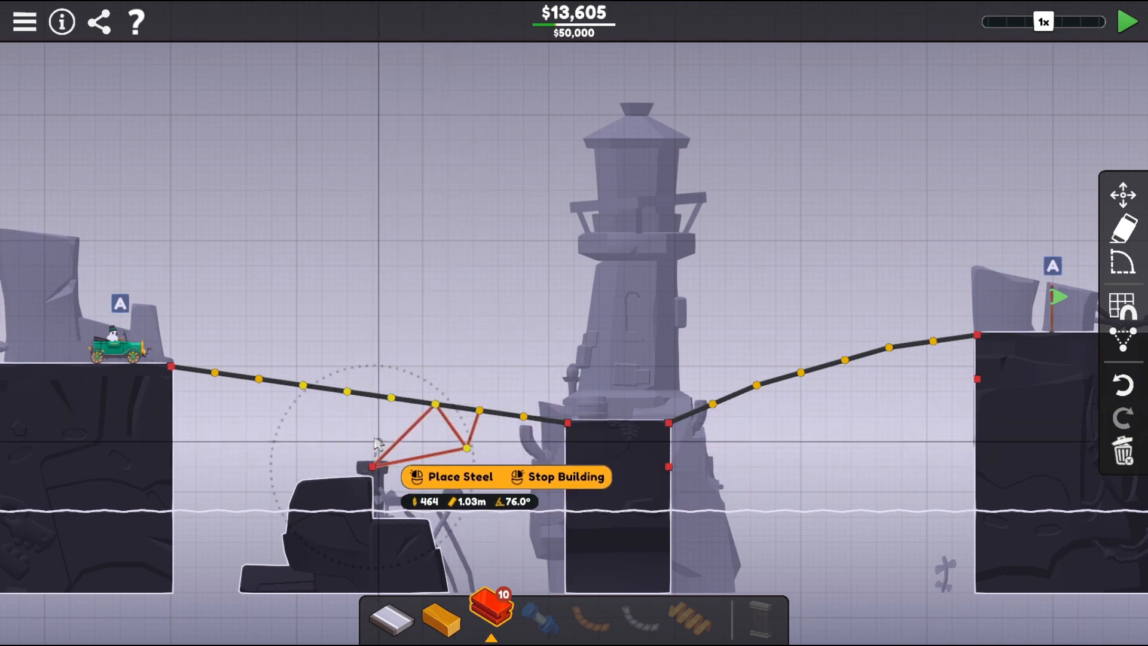
right_click(378, 449)
- Brace the post anchor to a road joint and tie that joint down to the lower steel
click(376, 470)
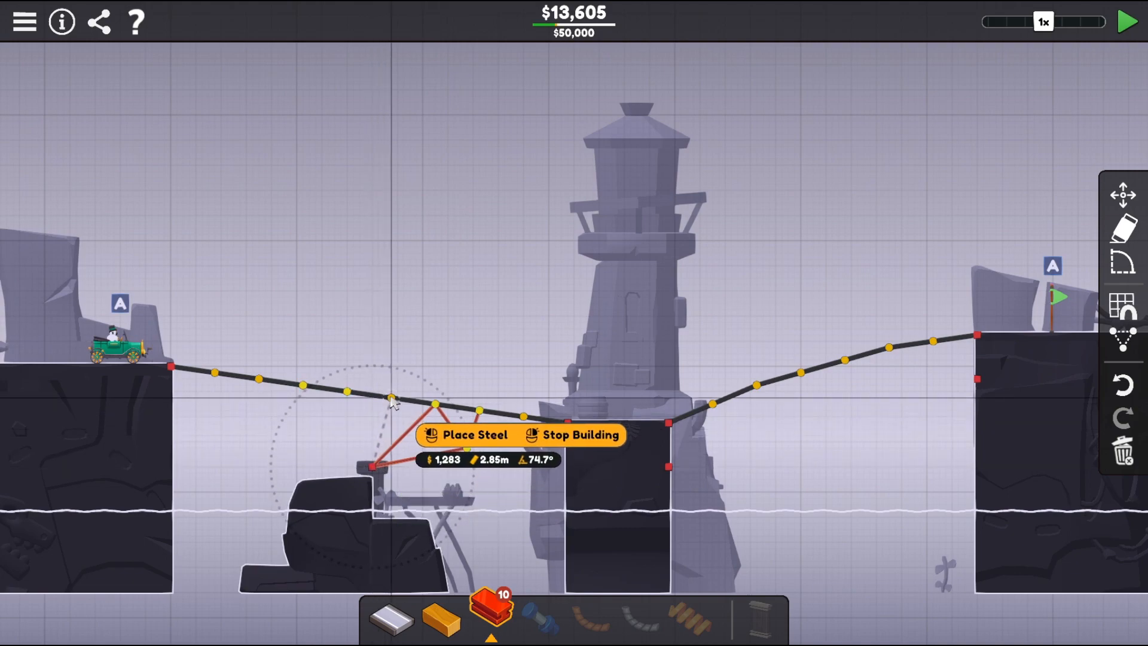
right_click(372, 466)
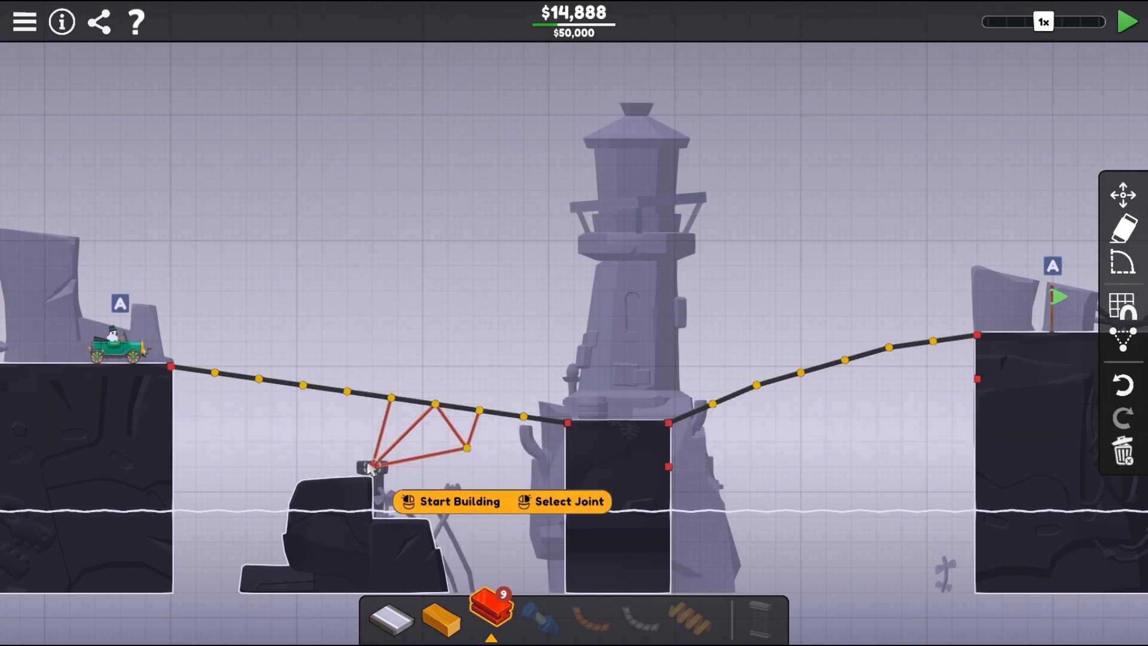
click(374, 467)
click(393, 397)
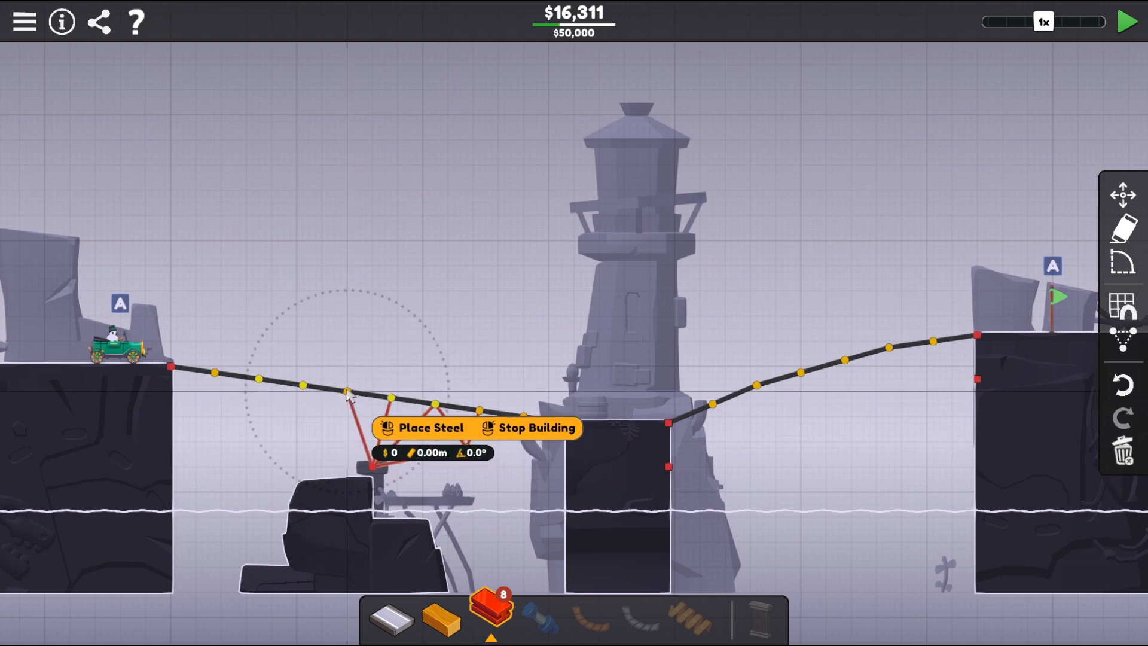
right_click(341, 413)
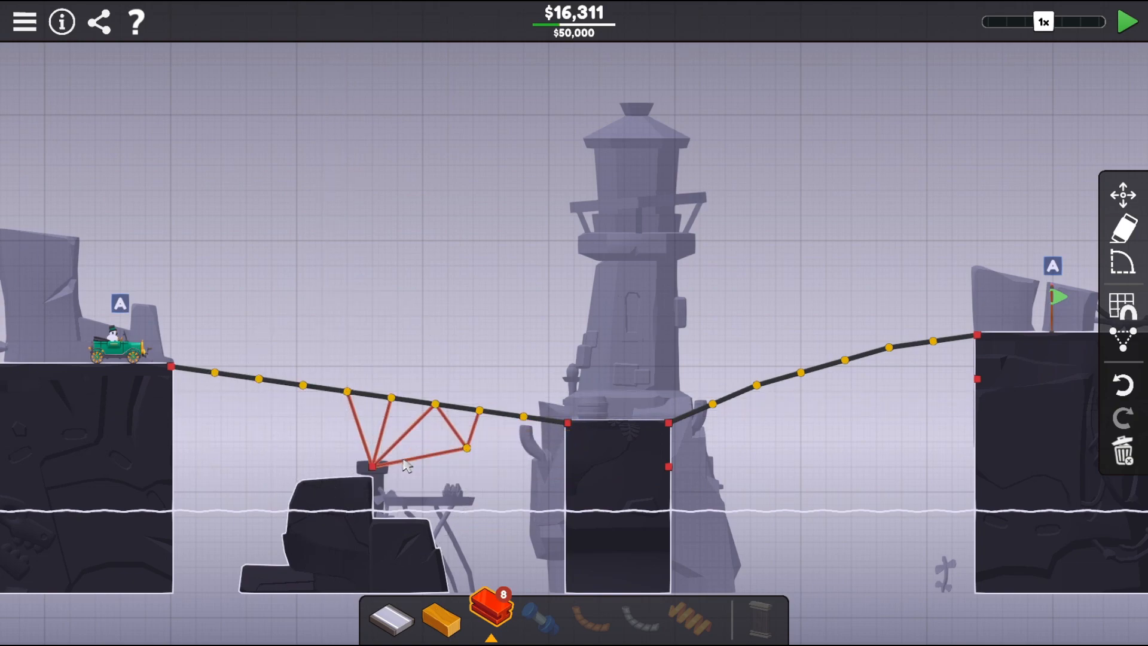
click(435, 406)
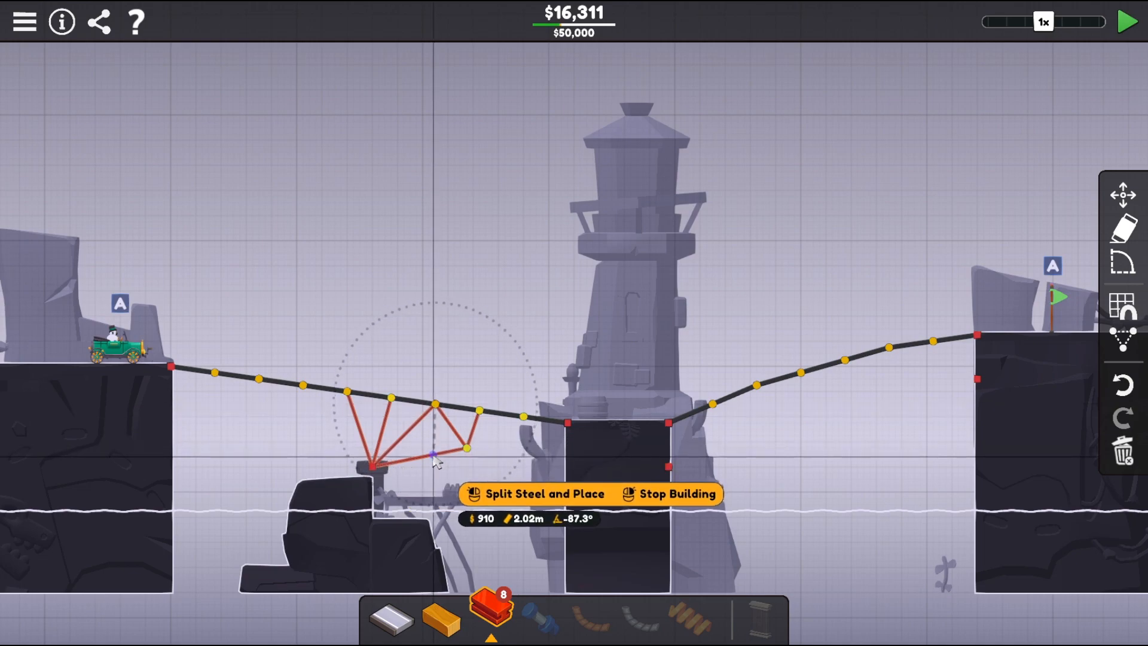
click(435, 458)
right_click(538, 377)
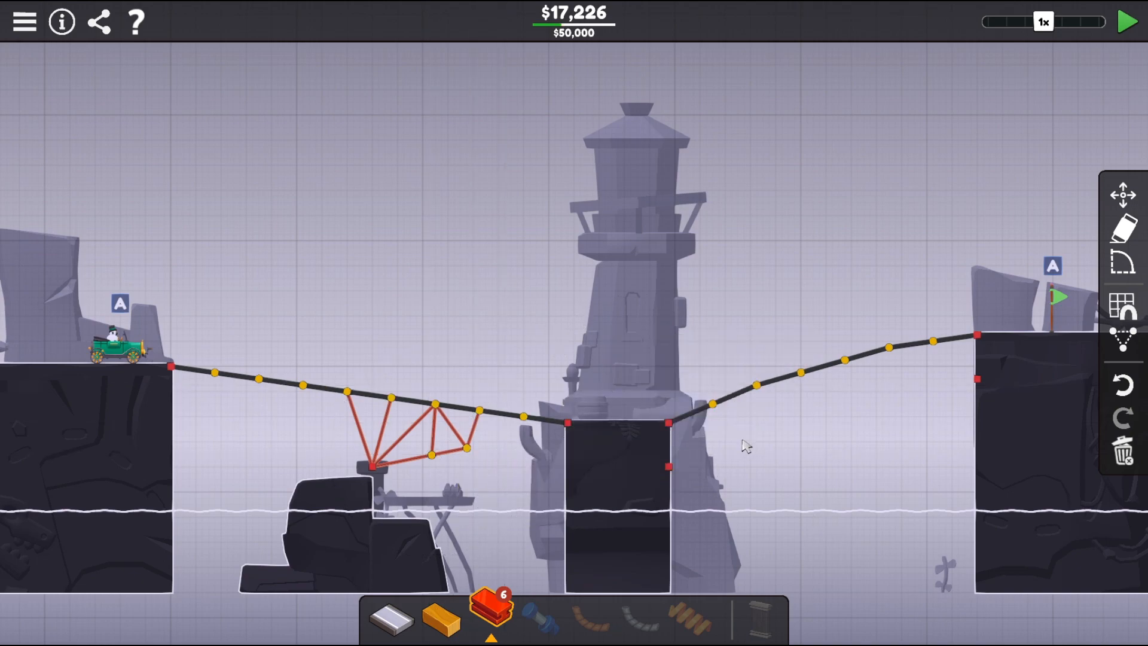
- Add steel struts from the rock's lower anchor and right cliff anchor to the right road, then select Wood
click(672, 467)
click(712, 408)
right_click(744, 423)
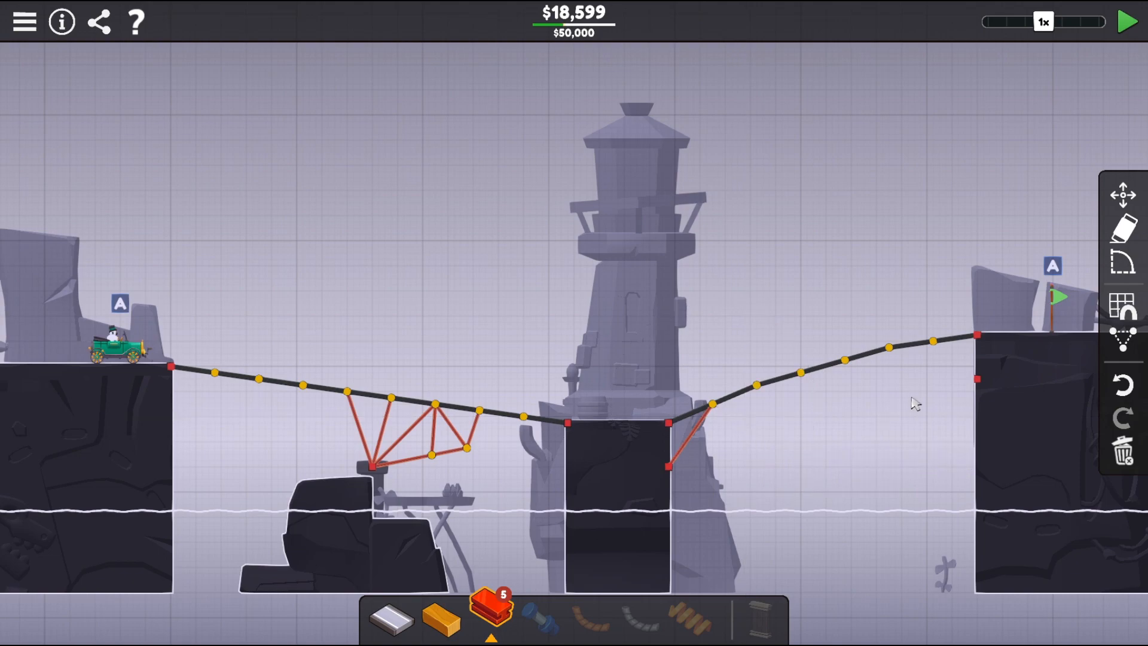
click(976, 380)
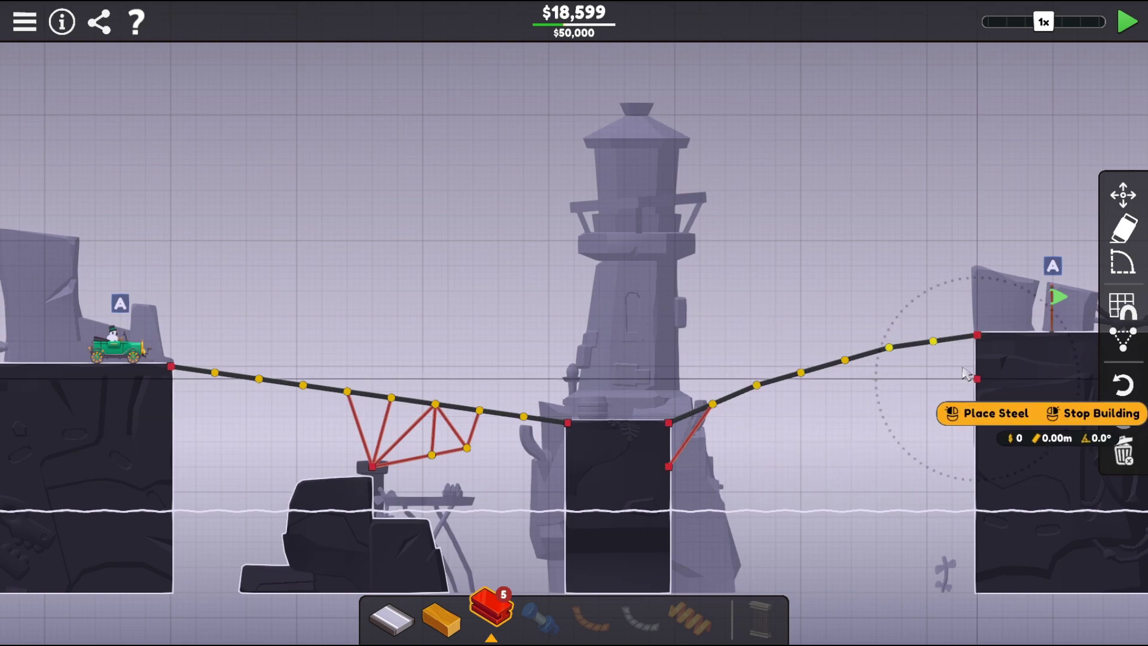
click(934, 344)
right_click(797, 332)
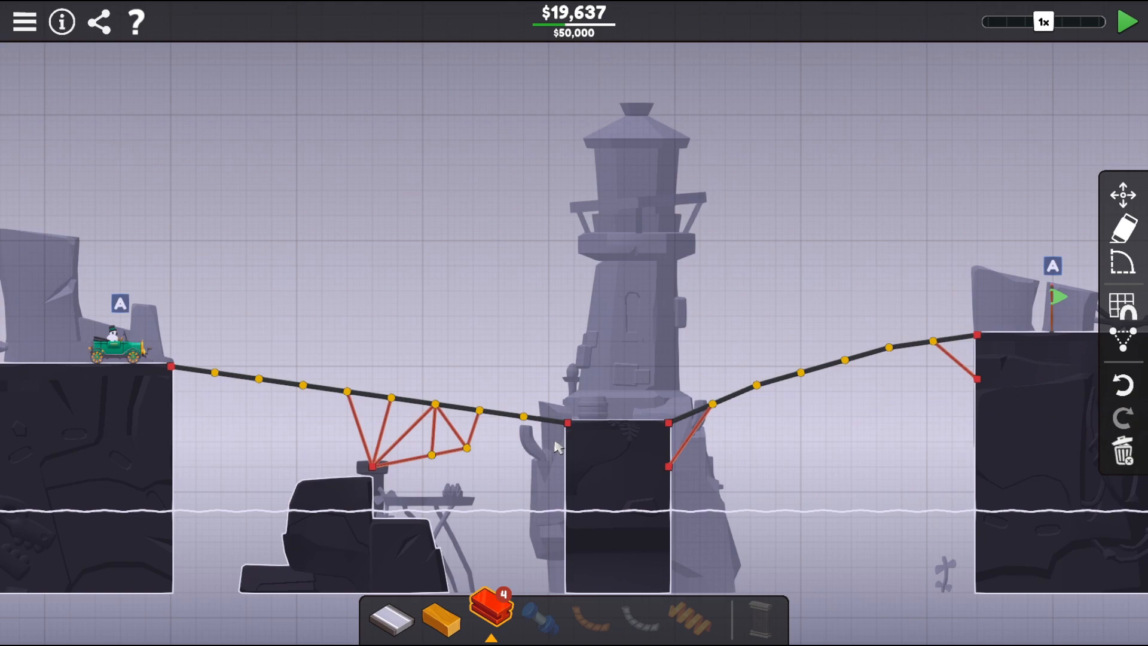
click(442, 618)
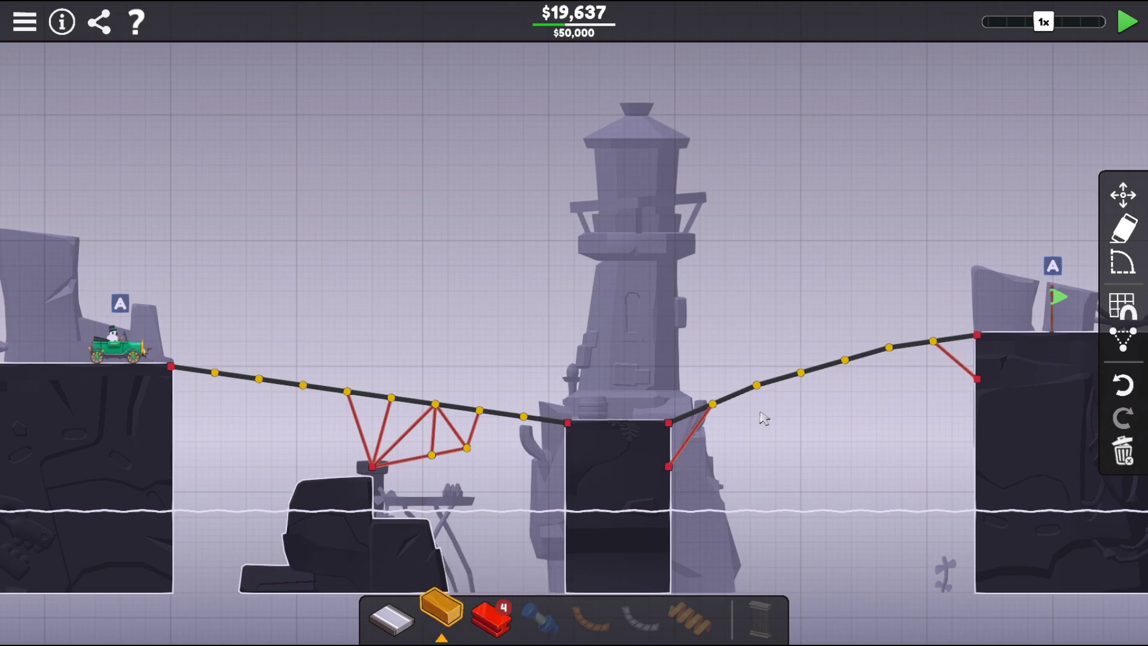
- Build a wood zigzag truss from the right cliff over the right road down to the tower anchor
click(978, 337)
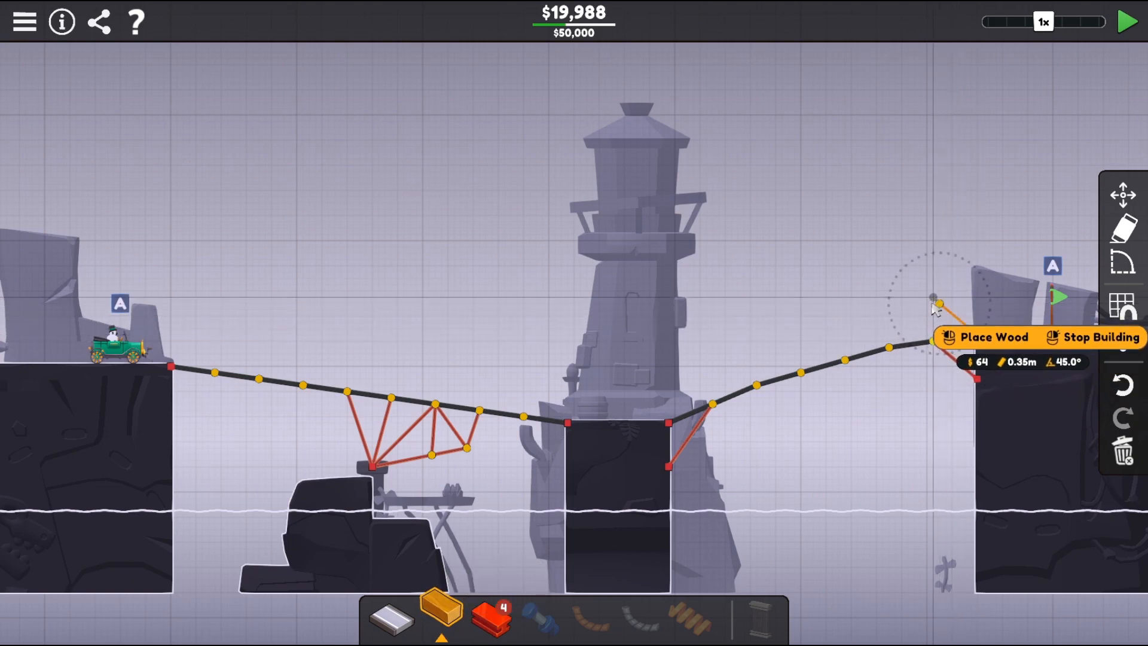
click(939, 305)
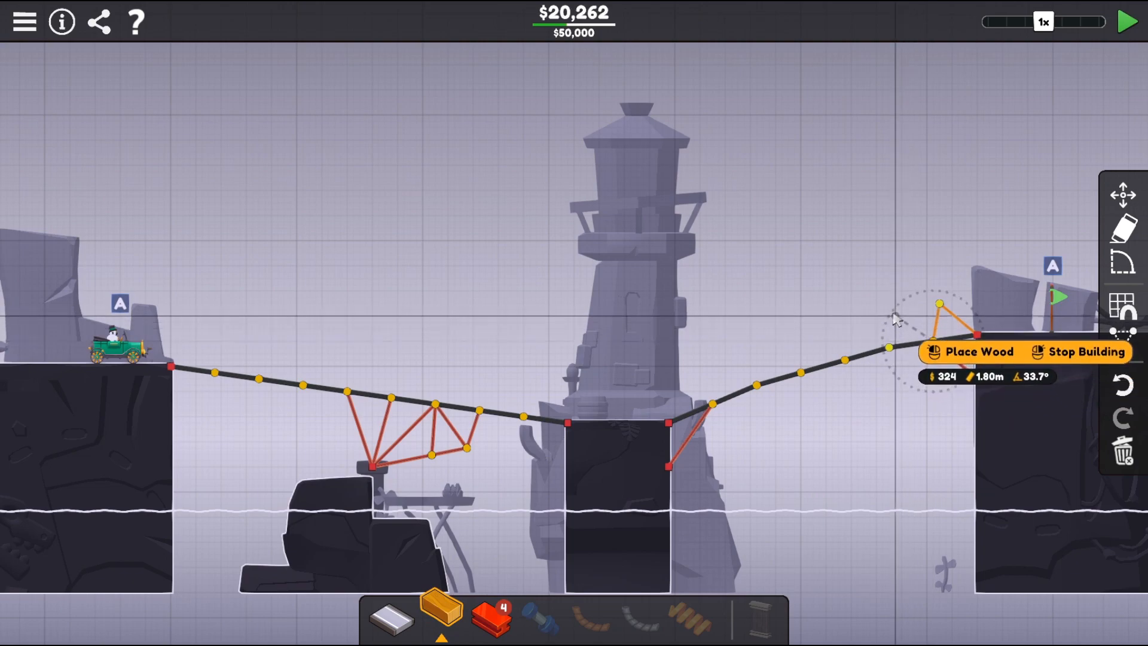
click(896, 316)
click(888, 348)
click(846, 328)
click(845, 359)
click(807, 342)
click(801, 377)
click(762, 349)
click(760, 388)
click(720, 360)
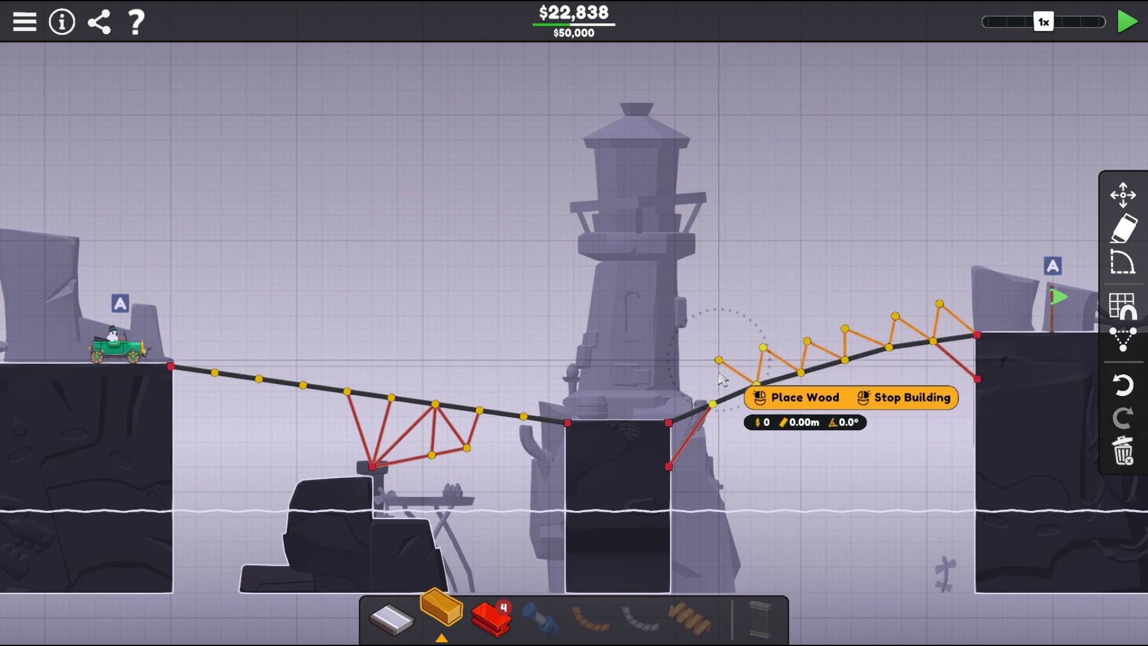
click(715, 408)
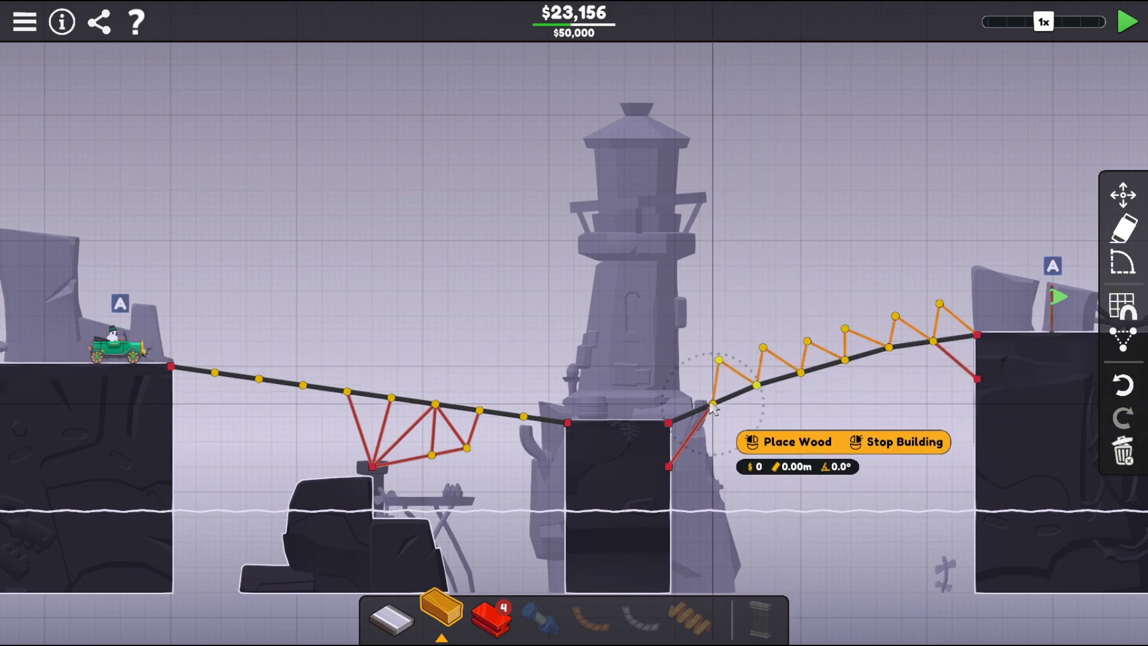
click(672, 422)
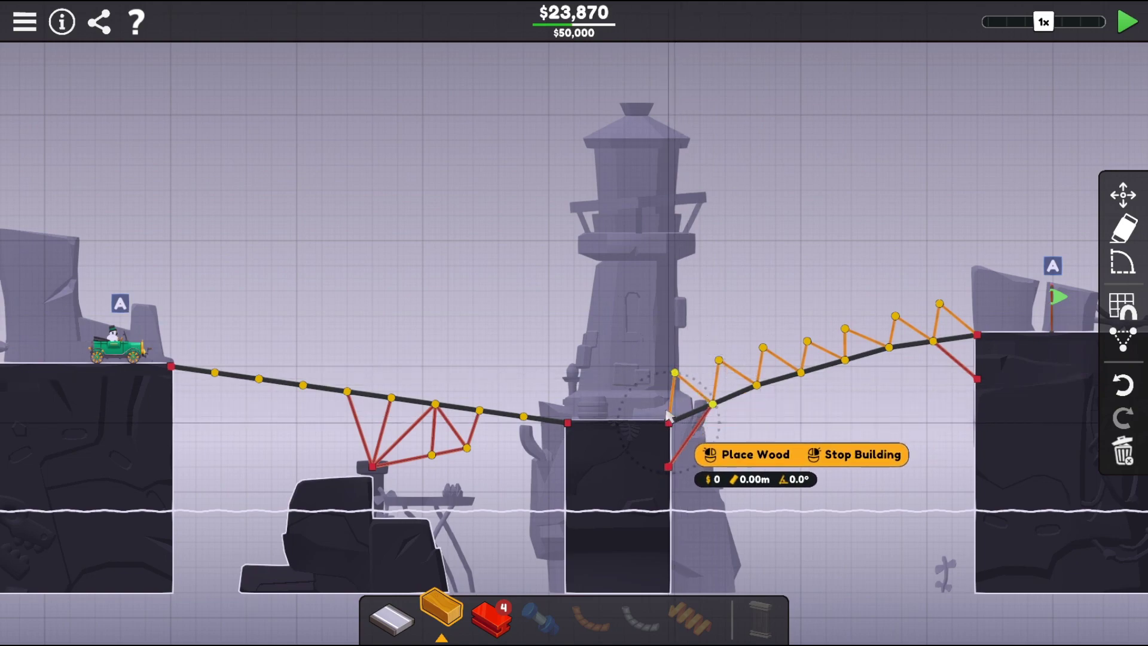
right_click(567, 422)
- Raise wood members atop the tower and fan diagonals from them down to the right road joint
click(567, 421)
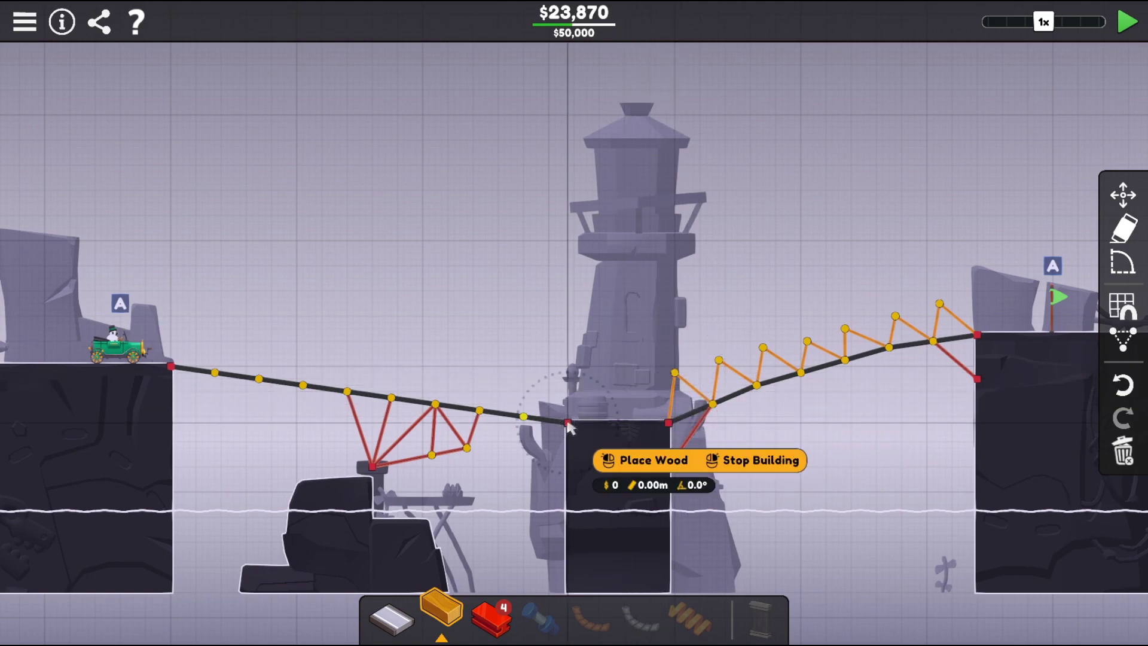
click(606, 392)
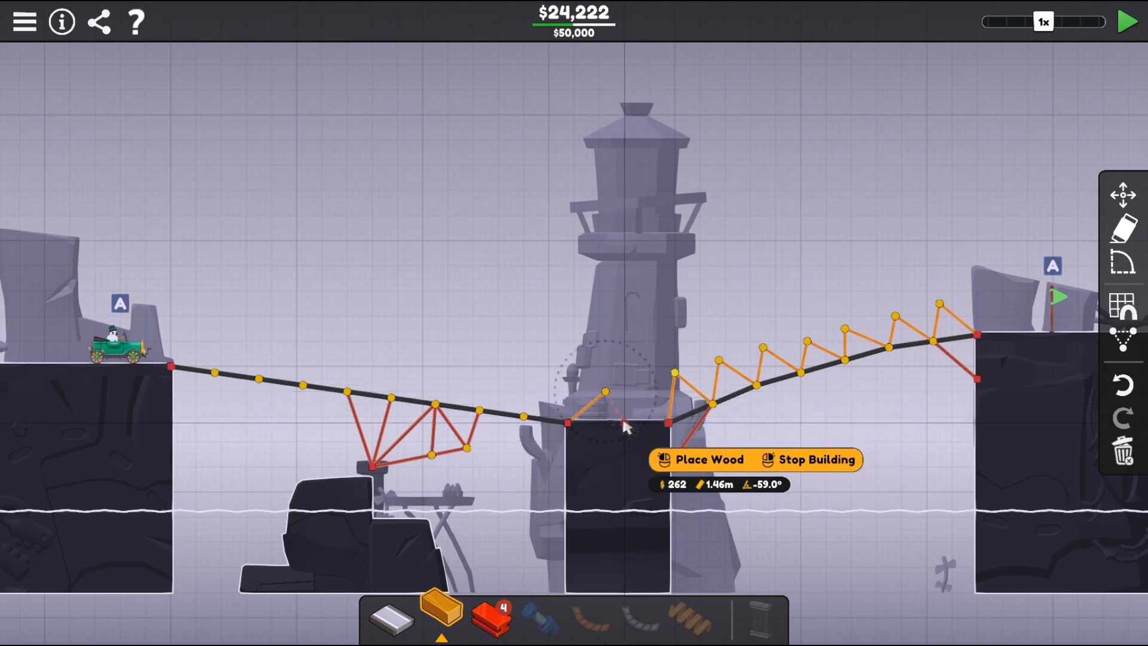
click(631, 373)
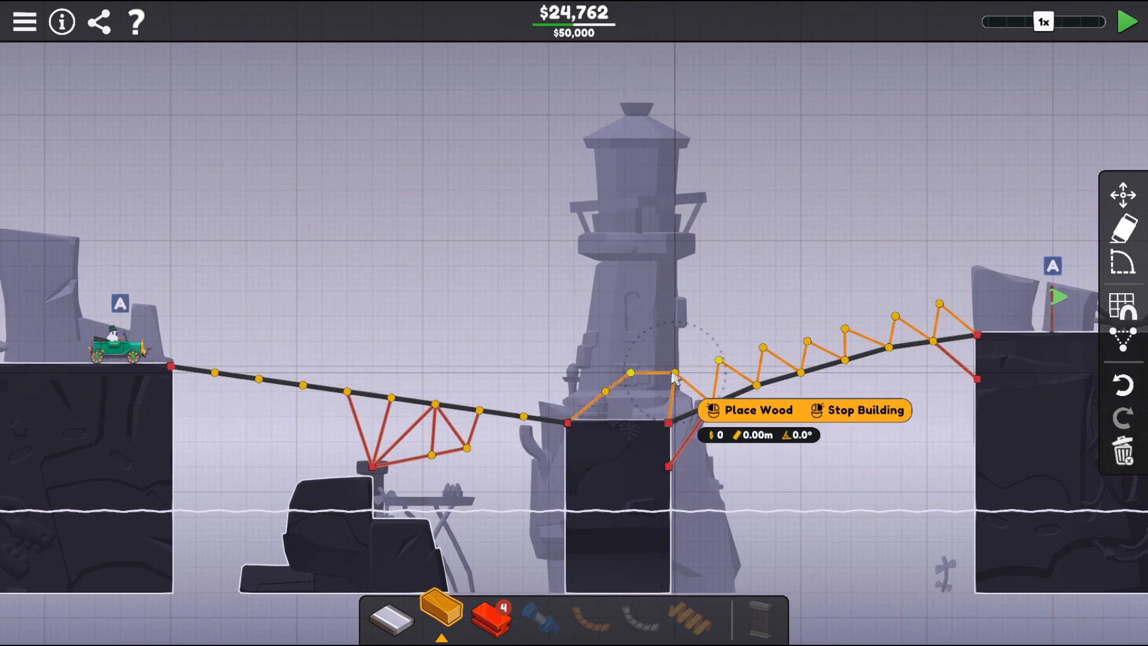
click(631, 372)
click(669, 422)
click(674, 372)
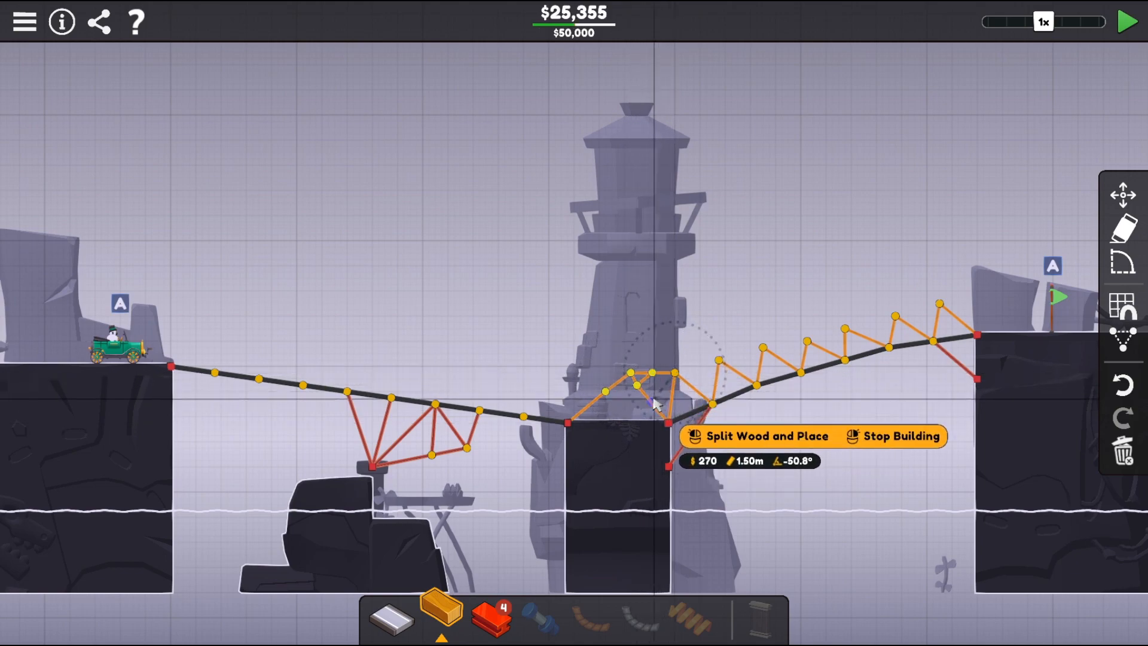
click(669, 421)
click(652, 376)
click(669, 422)
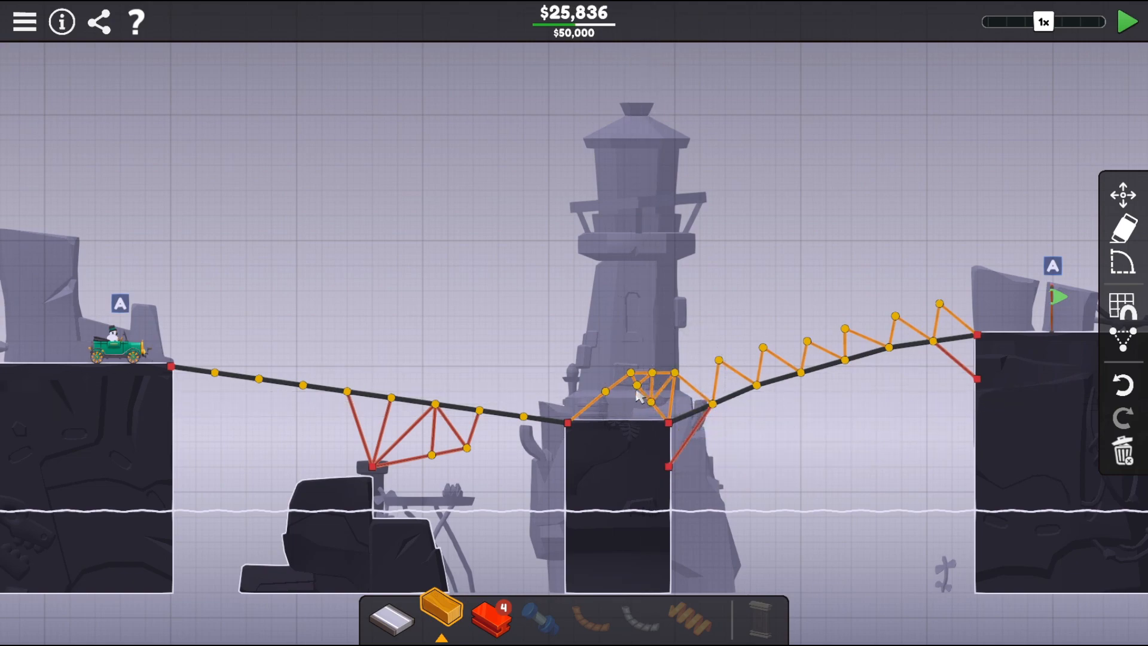
click(637, 392)
click(669, 422)
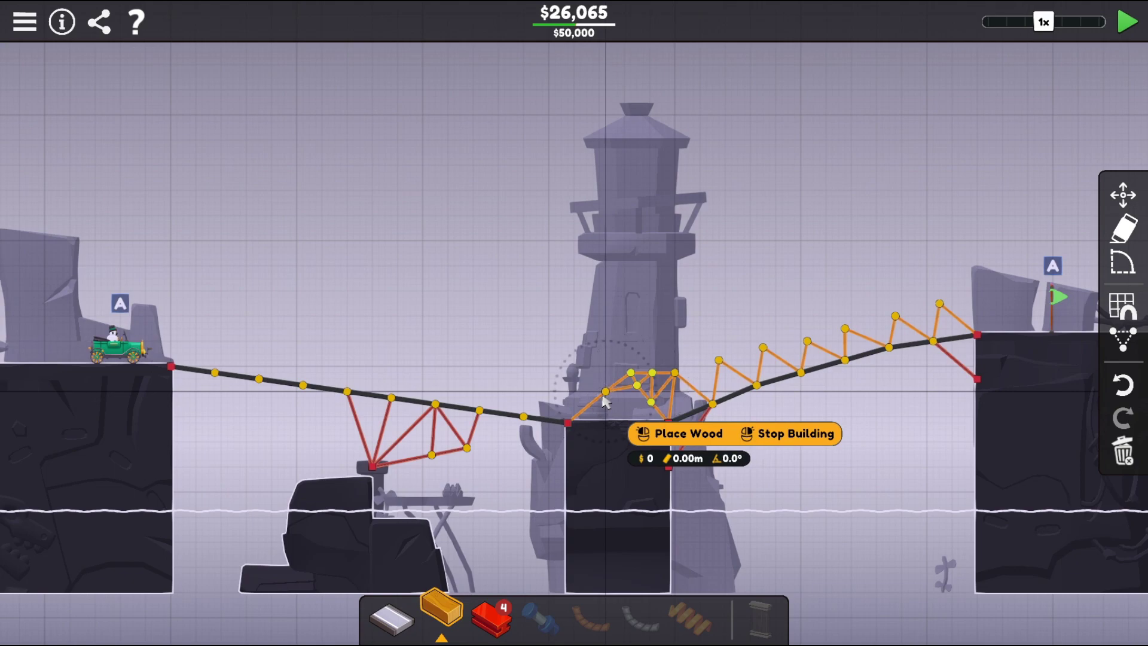
- Add short wood pieces on the tower, splitting existing members to tie the bracing together
click(652, 404)
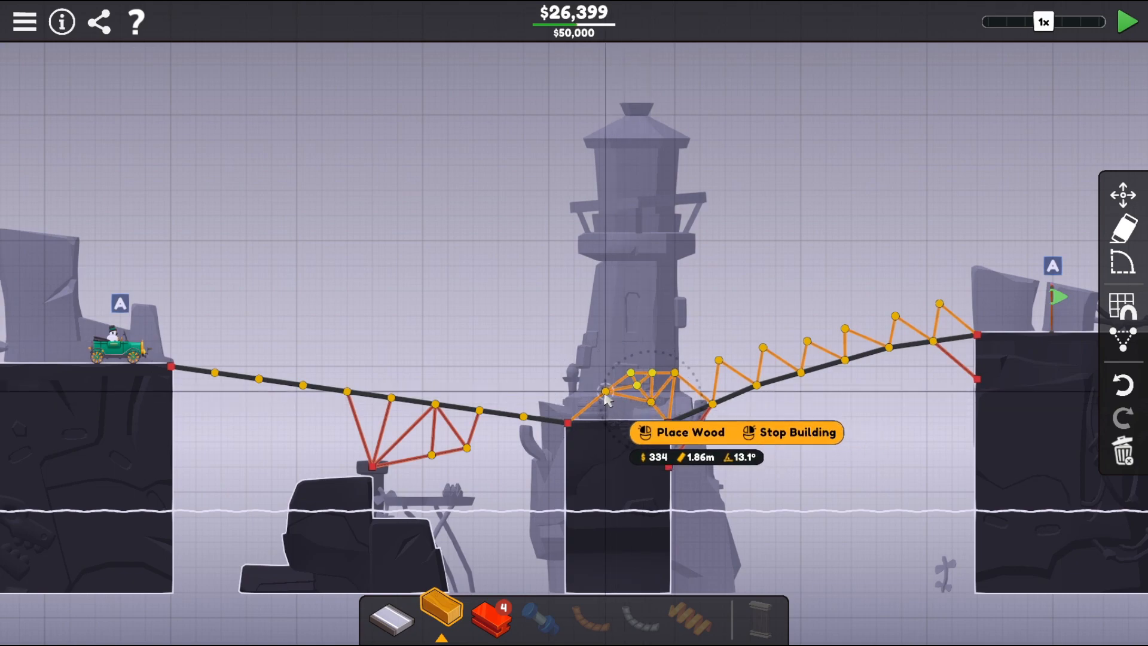
click(597, 413)
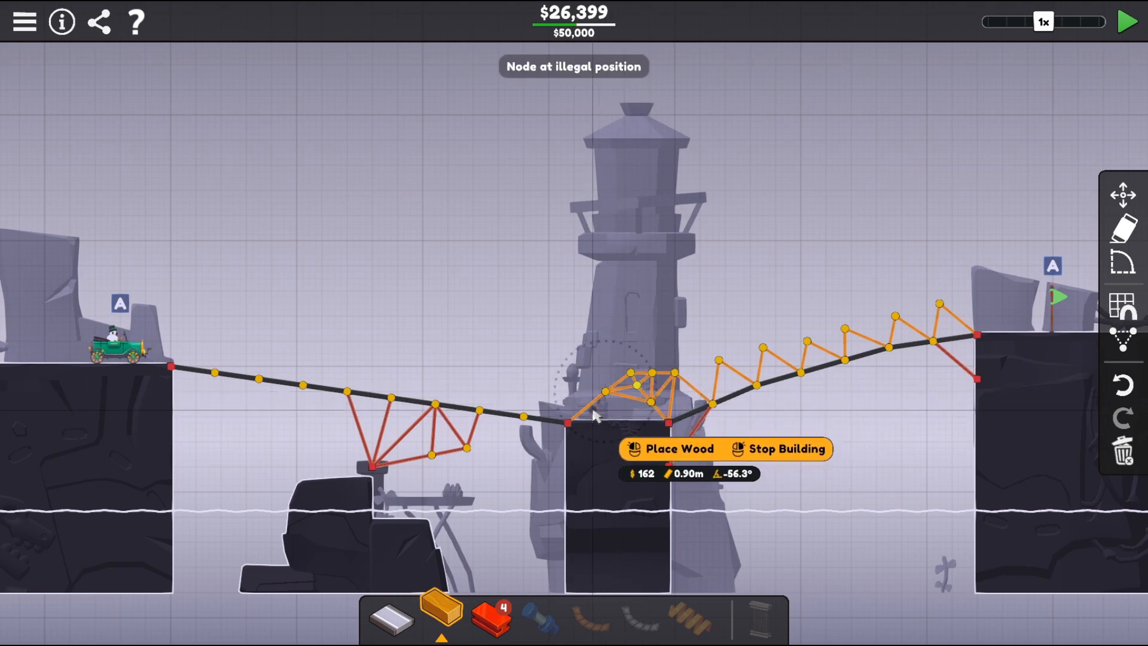
click(571, 400)
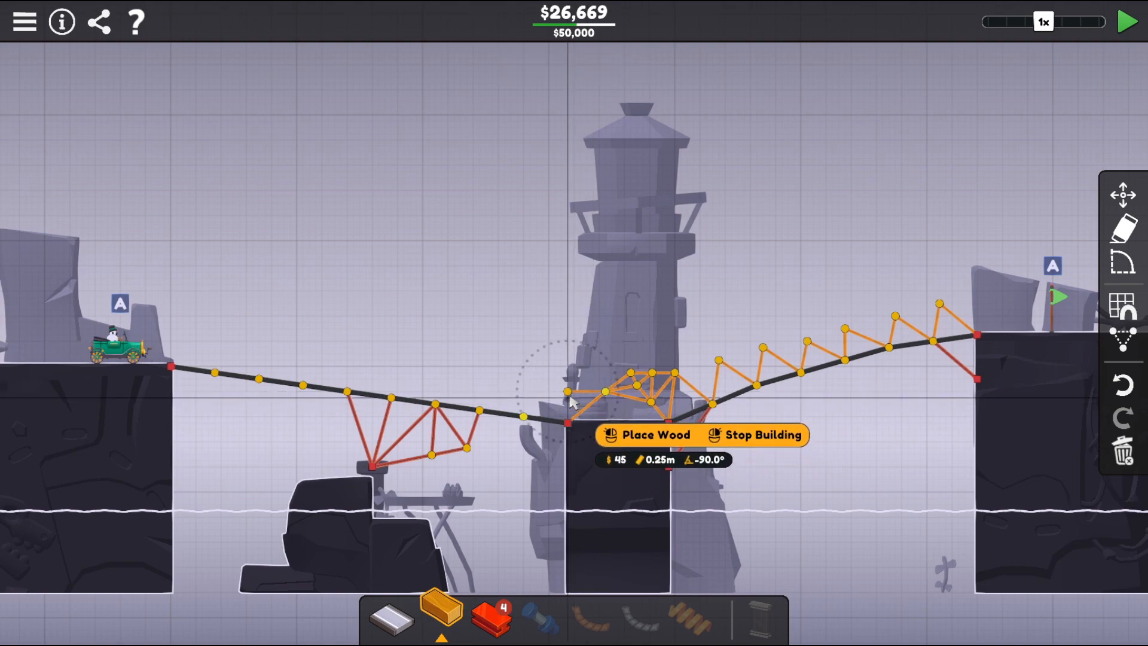
right_click(571, 401)
click(567, 422)
click(571, 399)
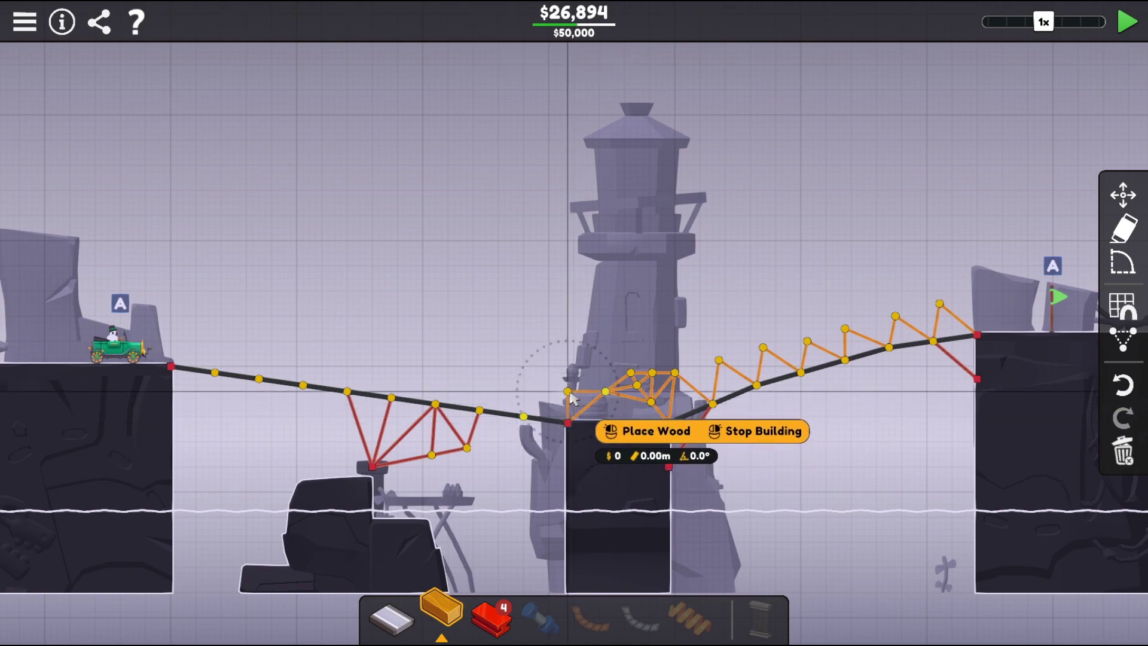
right_click(609, 389)
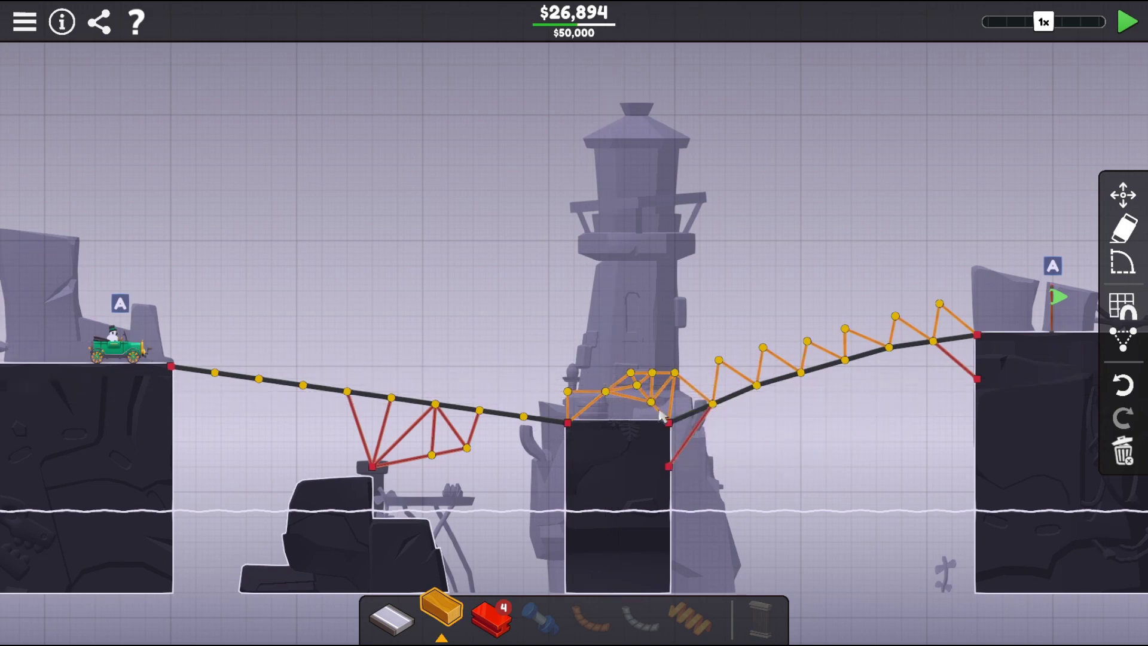
click(608, 395)
click(633, 377)
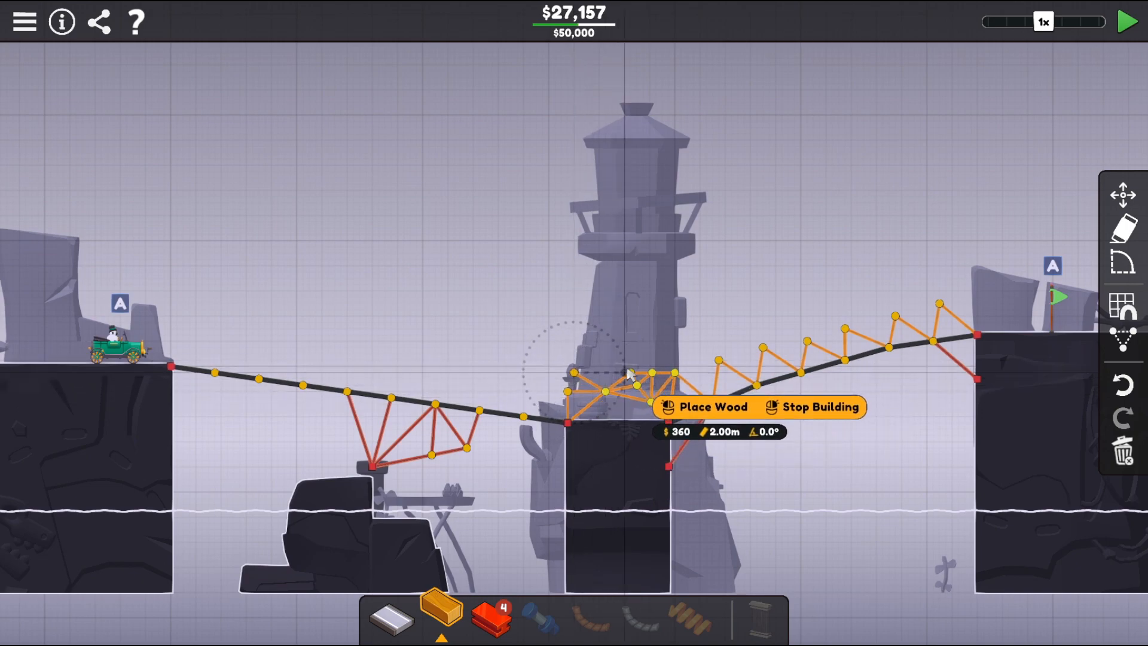
click(619, 388)
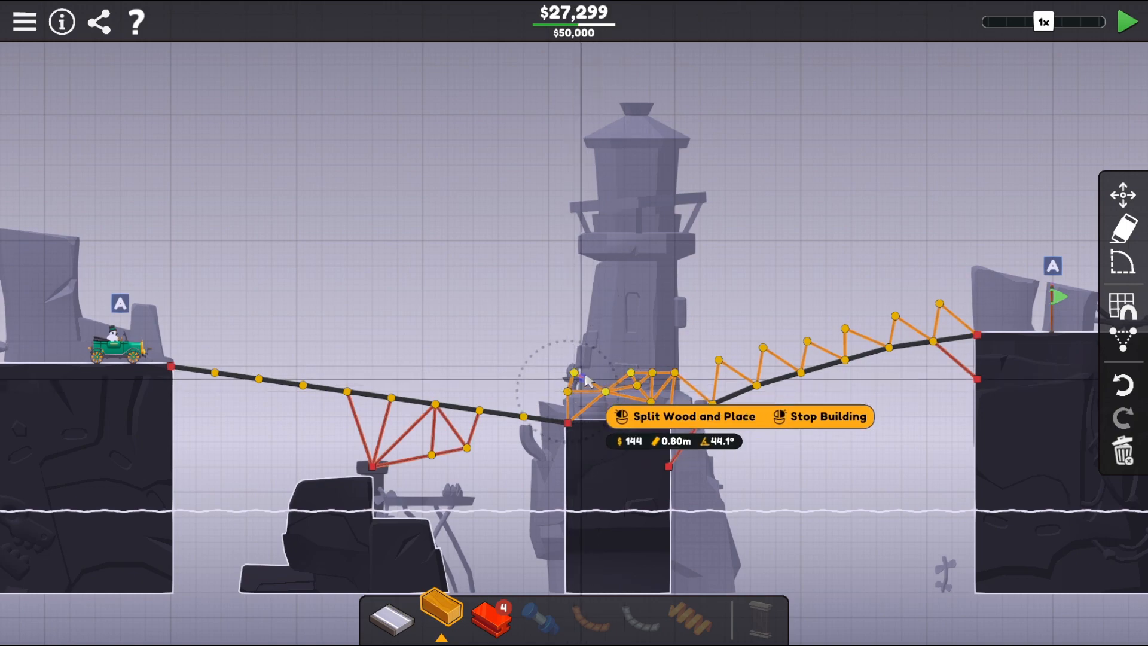
right_click(596, 377)
- Add a new wood joint on the tower's left side, link it across, and run wood down to the left road
click(574, 373)
click(606, 361)
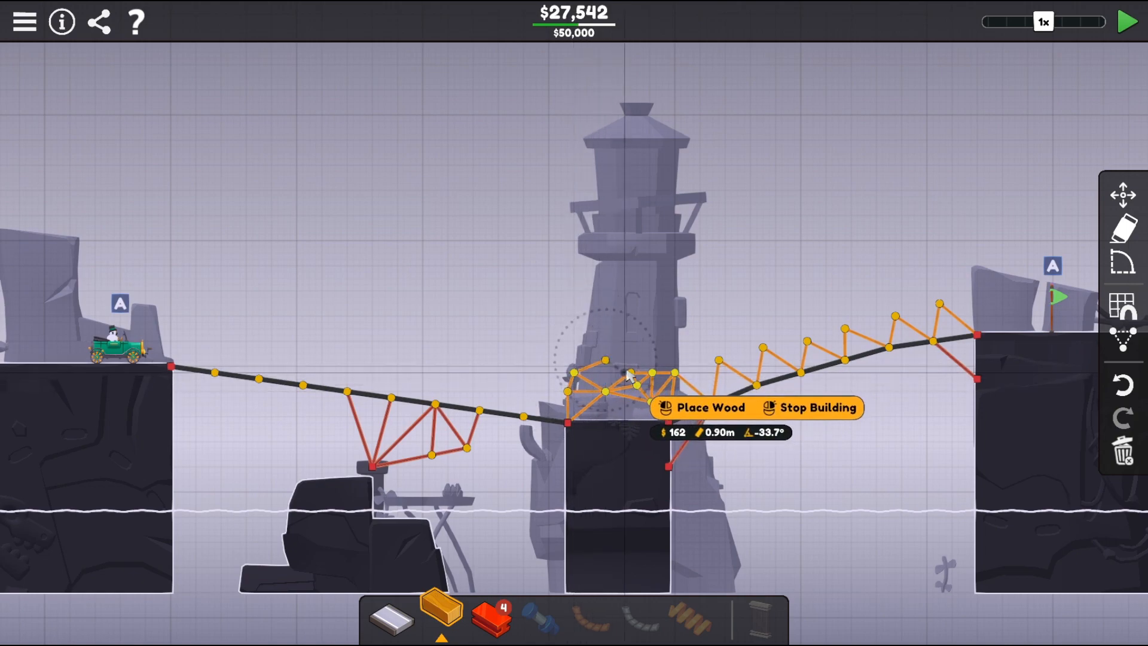
click(632, 375)
click(606, 366)
click(574, 375)
right_click(579, 382)
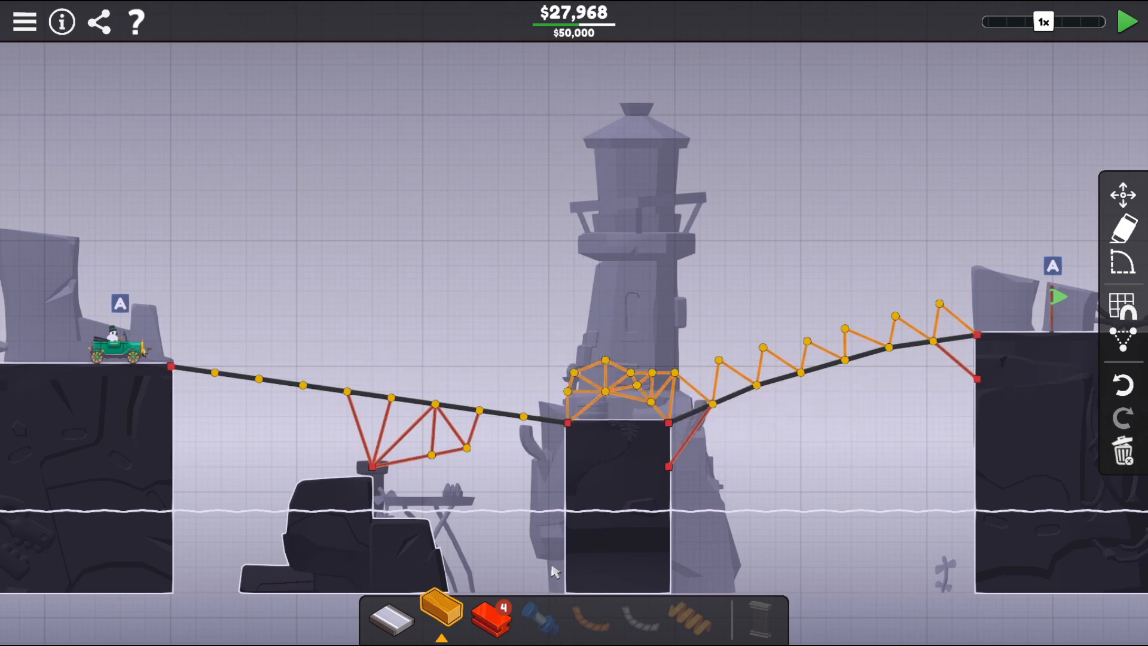
click(573, 394)
click(526, 416)
right_click(538, 413)
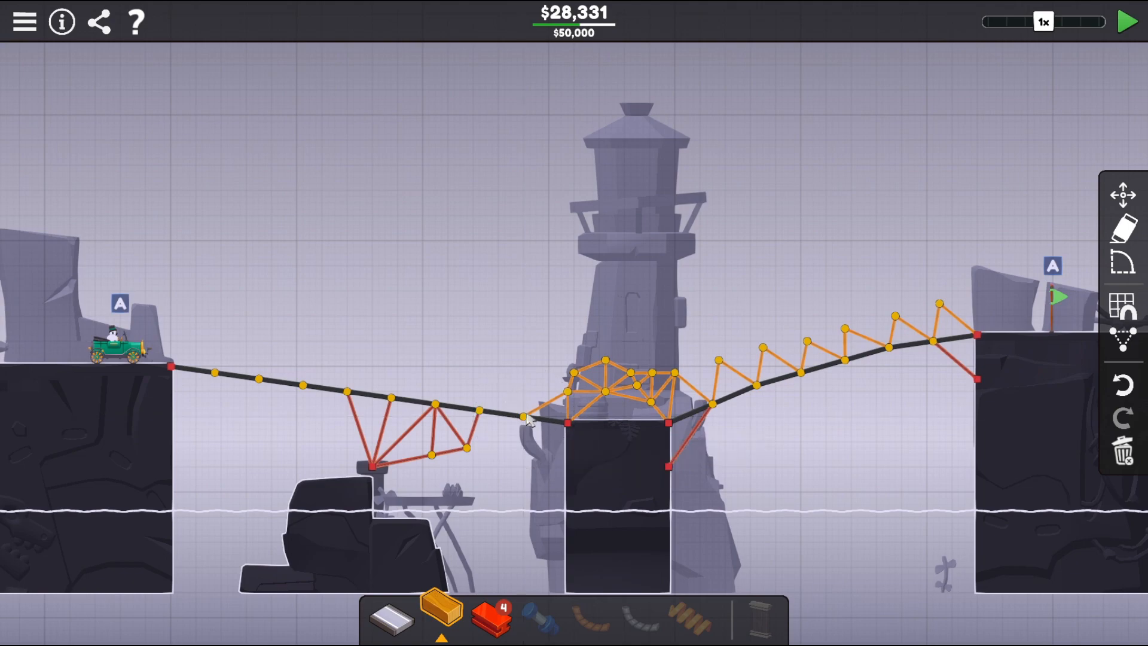
- Build a wood zigzag truss over the left road from the tower to the left cliff
click(525, 415)
click(498, 381)
click(480, 411)
click(459, 372)
click(435, 405)
click(418, 368)
click(391, 398)
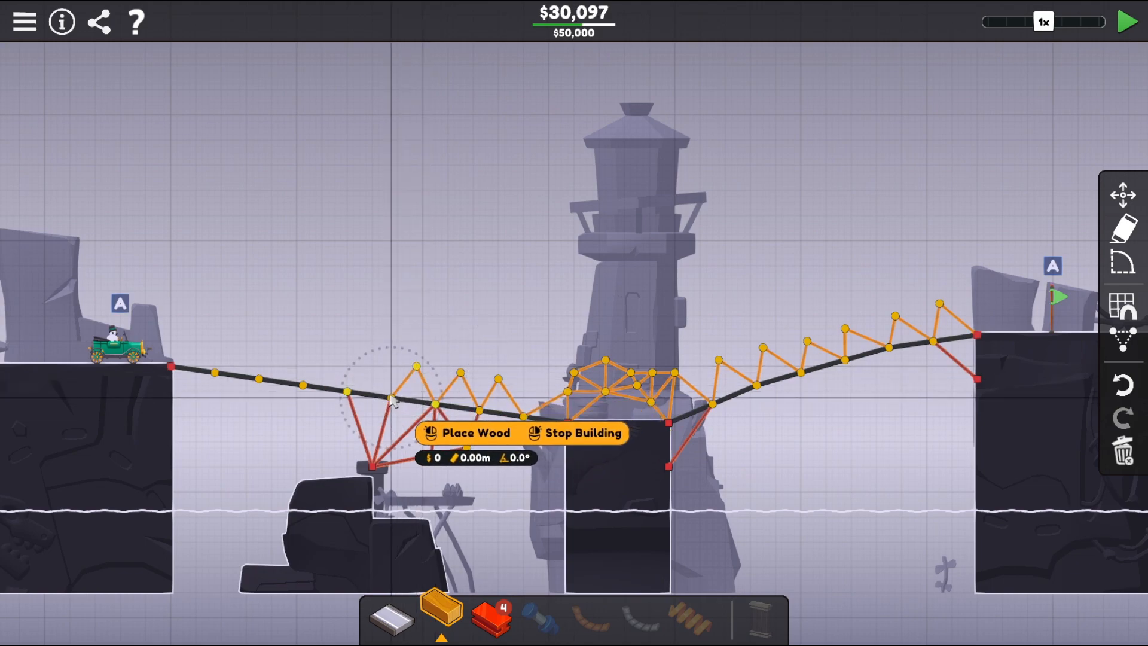
click(392, 397)
click(373, 362)
click(348, 393)
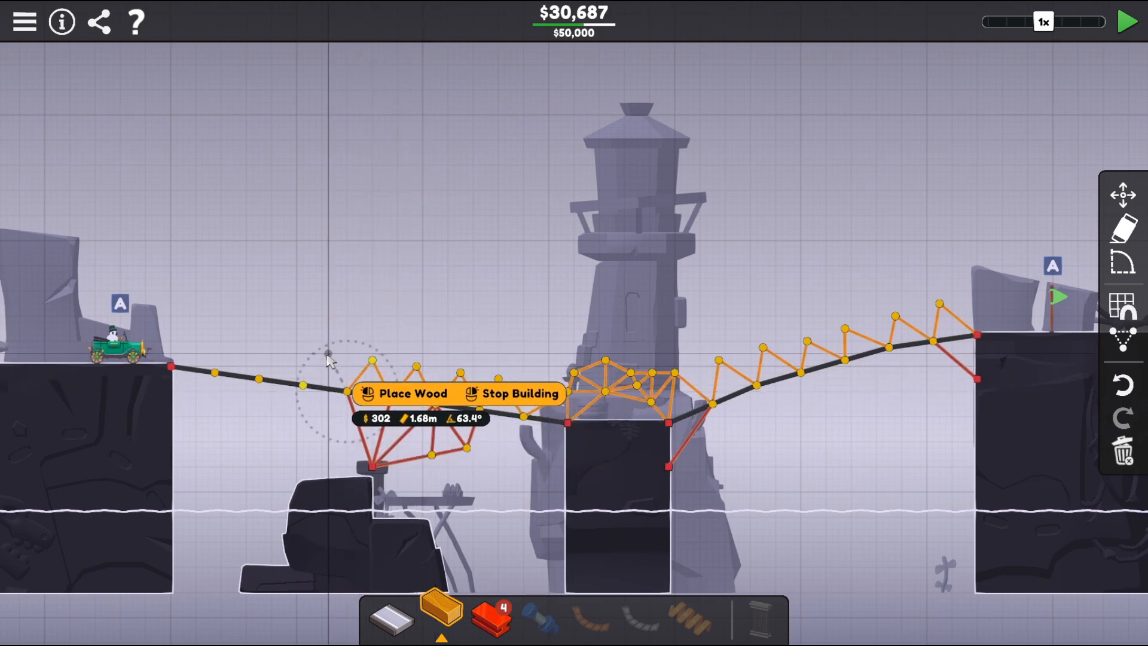
click(327, 359)
click(305, 386)
click(284, 348)
click(259, 382)
click(240, 349)
click(217, 373)
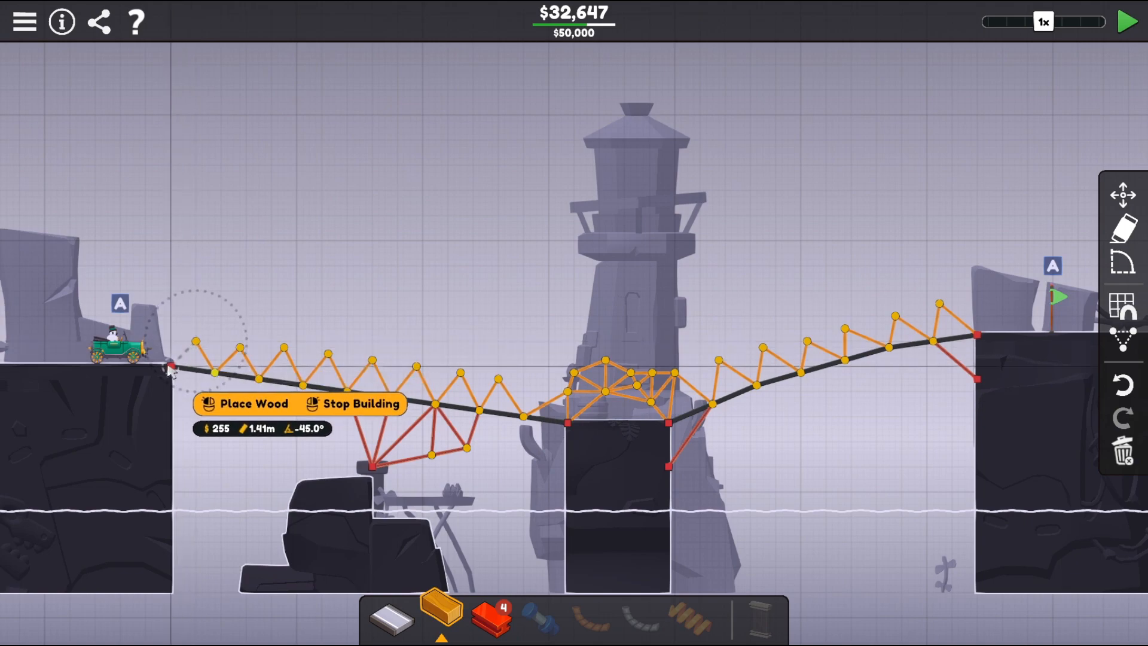
click(196, 343)
right_click(199, 347)
- Run a continuous wood top chord across the truss peaks from the left cliff into the tower bracing
click(195, 343)
click(241, 348)
click(284, 349)
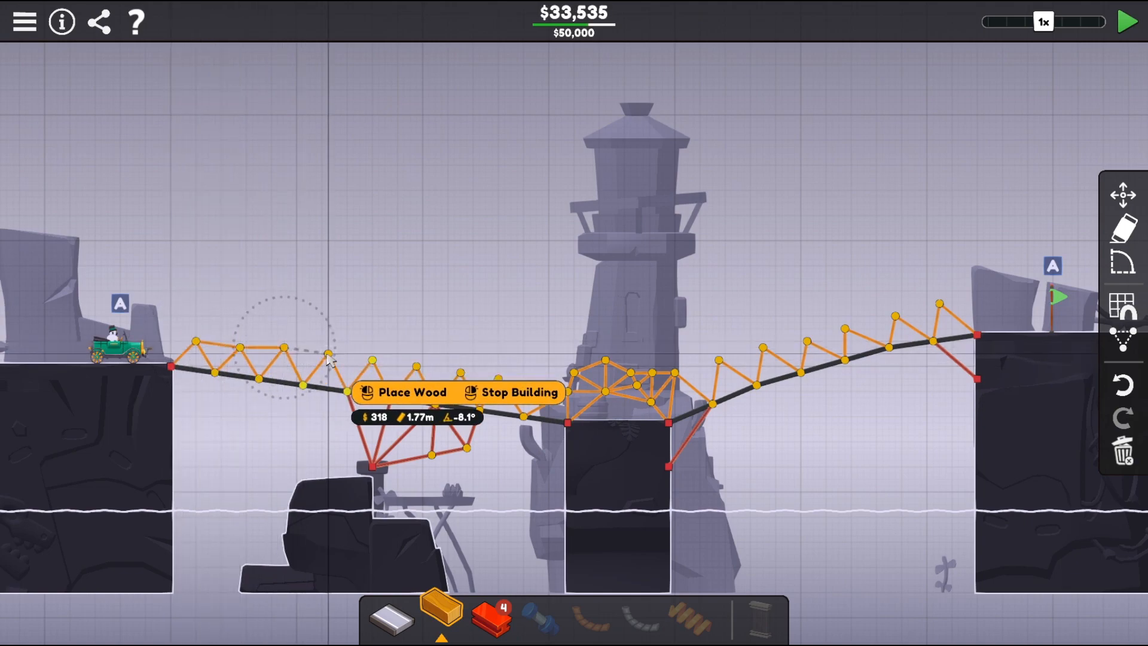
click(372, 359)
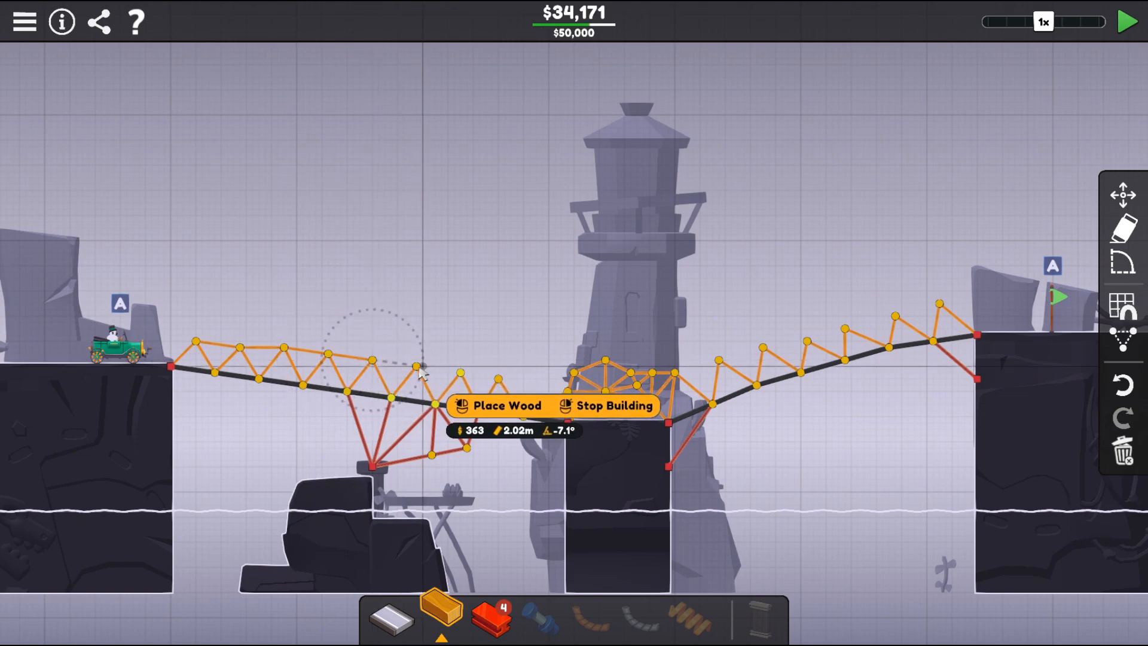
click(417, 367)
click(460, 372)
click(499, 378)
click(549, 373)
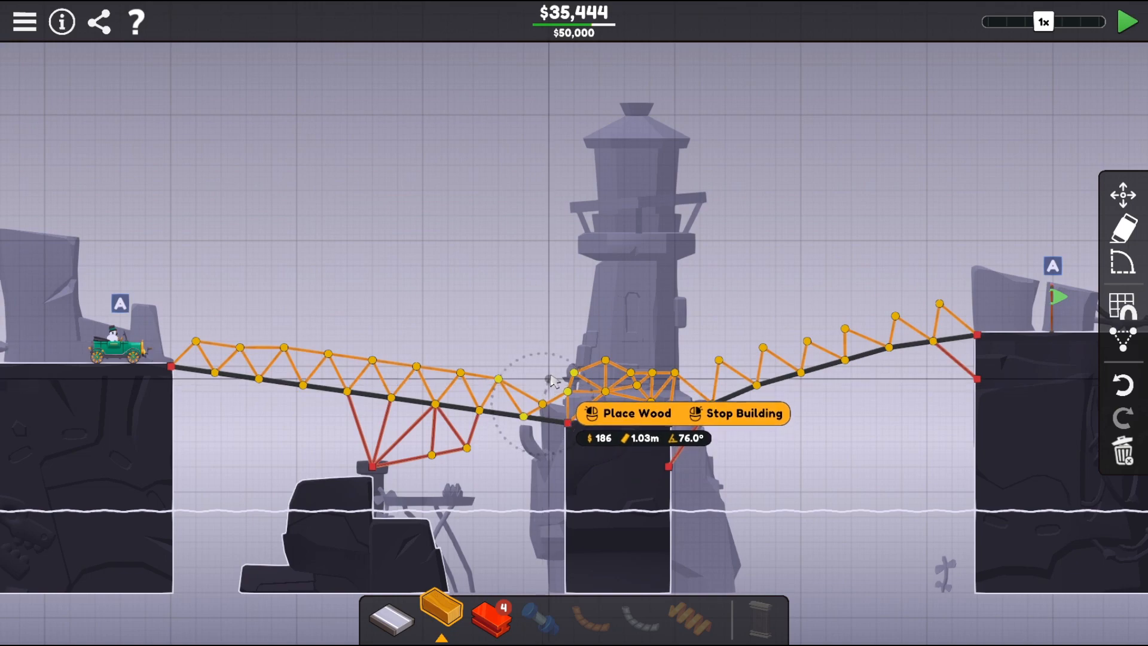
click(573, 376)
click(559, 388)
double_click(556, 379)
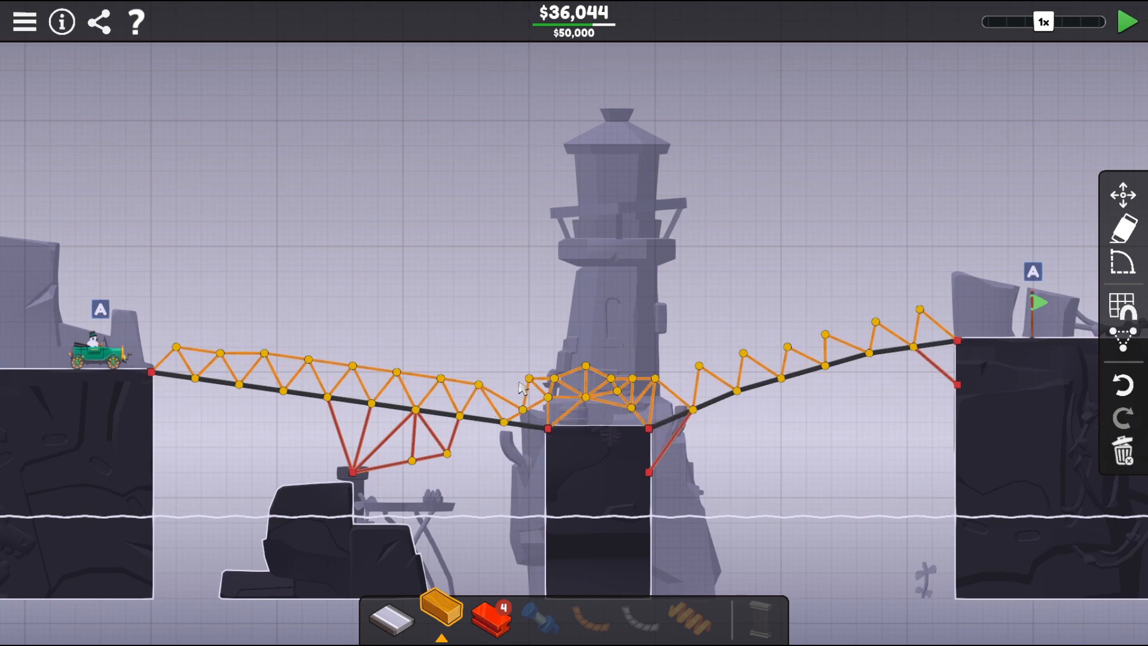
- Add short wood members between the tower-top and tower-base joints
click(530, 379)
click(549, 395)
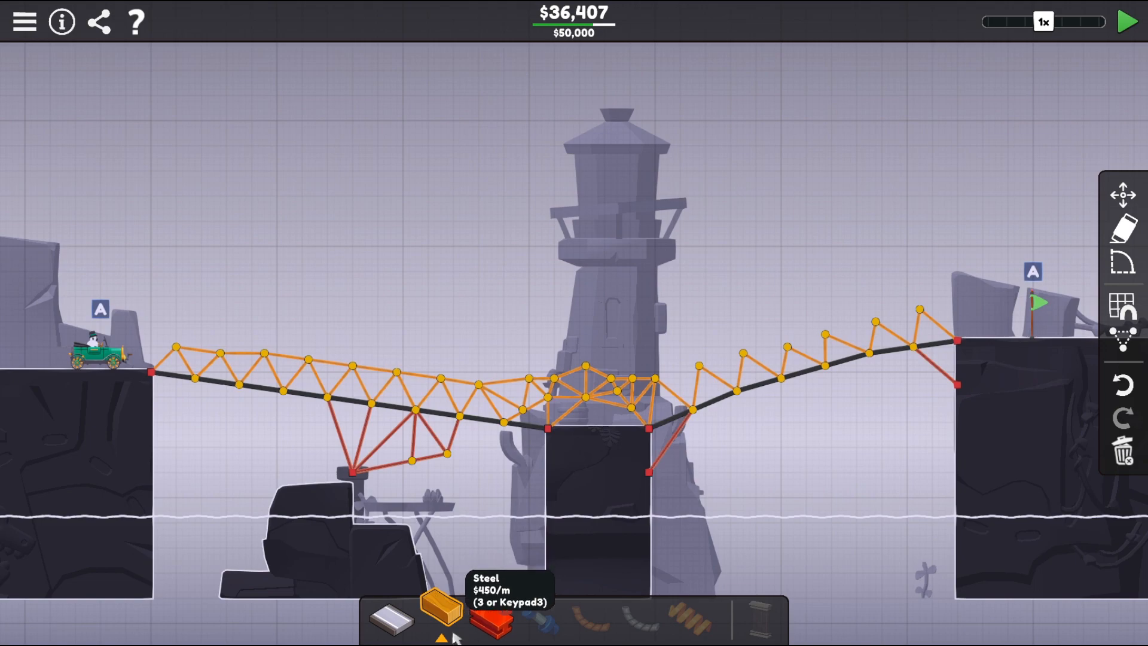
click(545, 428)
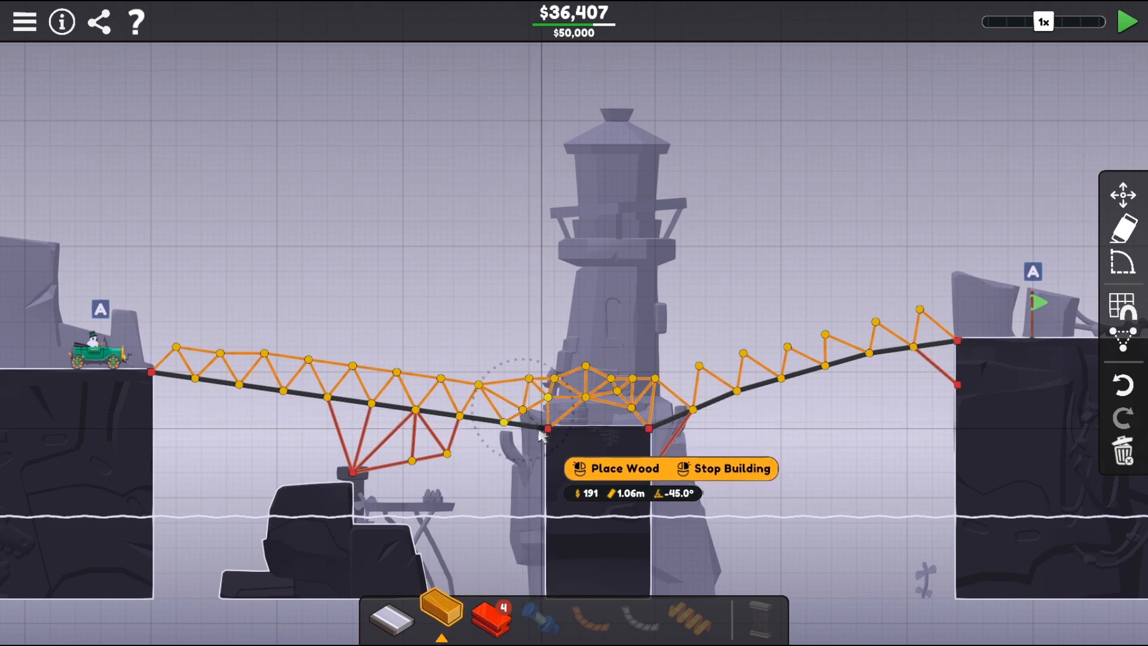
click(506, 421)
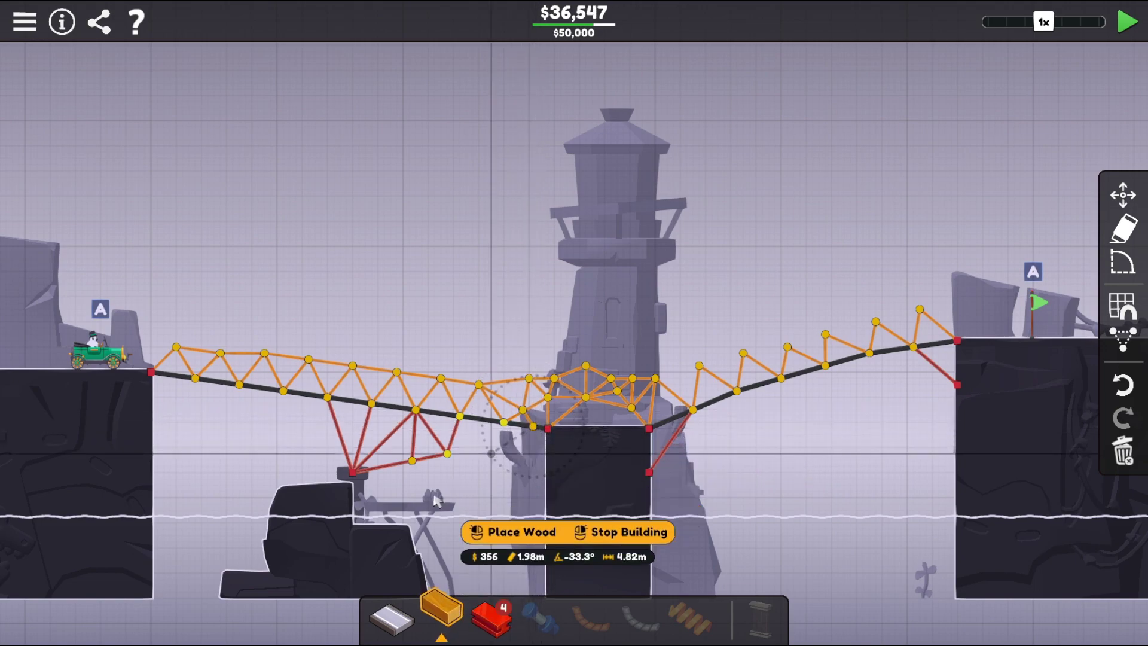
click(534, 415)
right_click(488, 486)
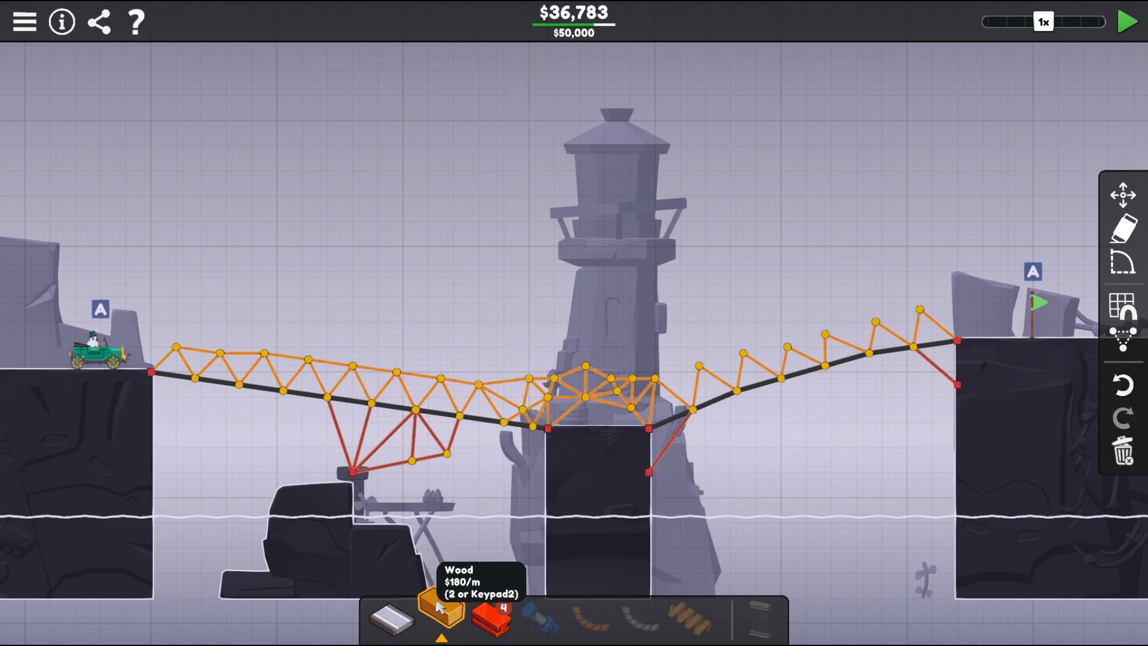
- Run a wood top chord along the right truss peaks with diagonals near its right end
click(658, 382)
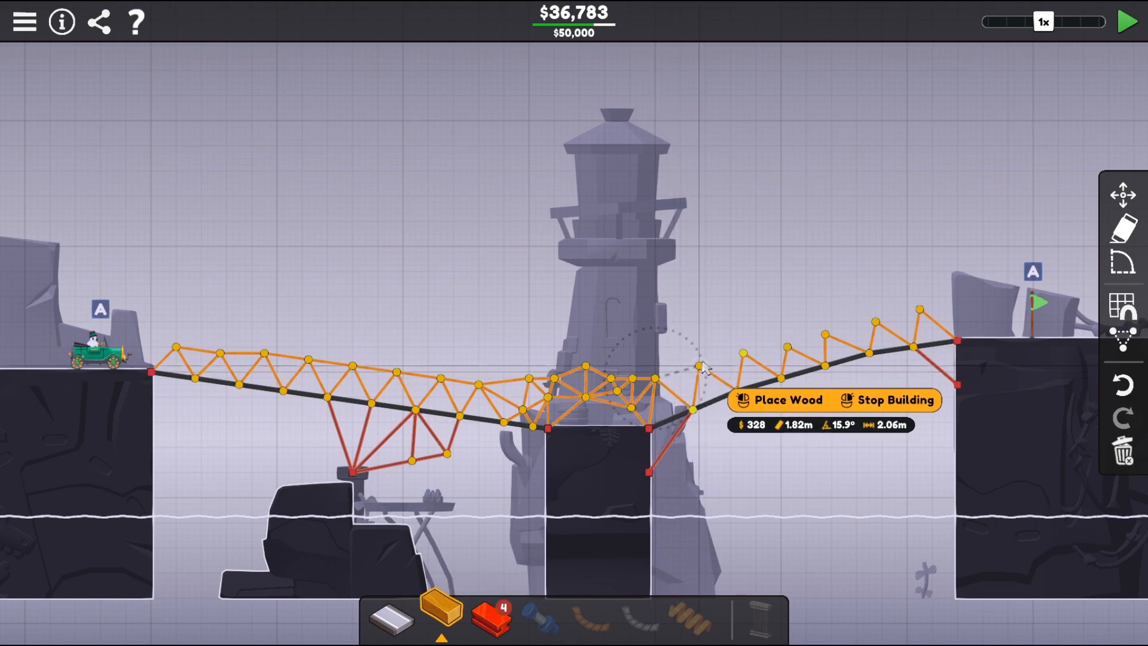
click(700, 366)
click(767, 348)
click(826, 334)
click(875, 321)
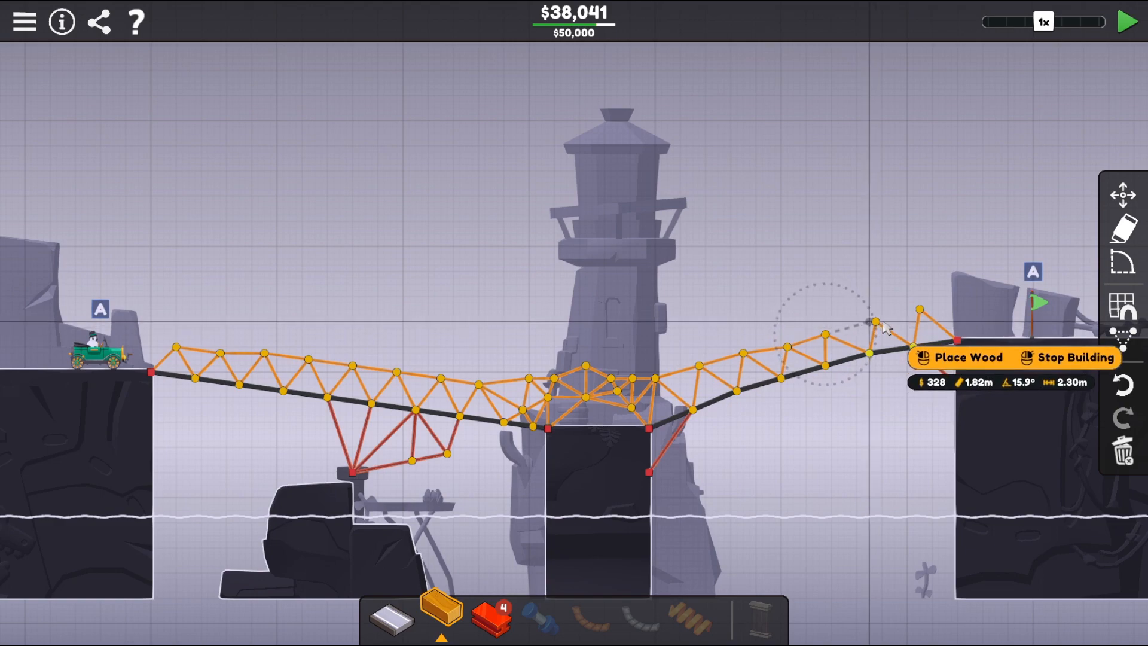
click(878, 344)
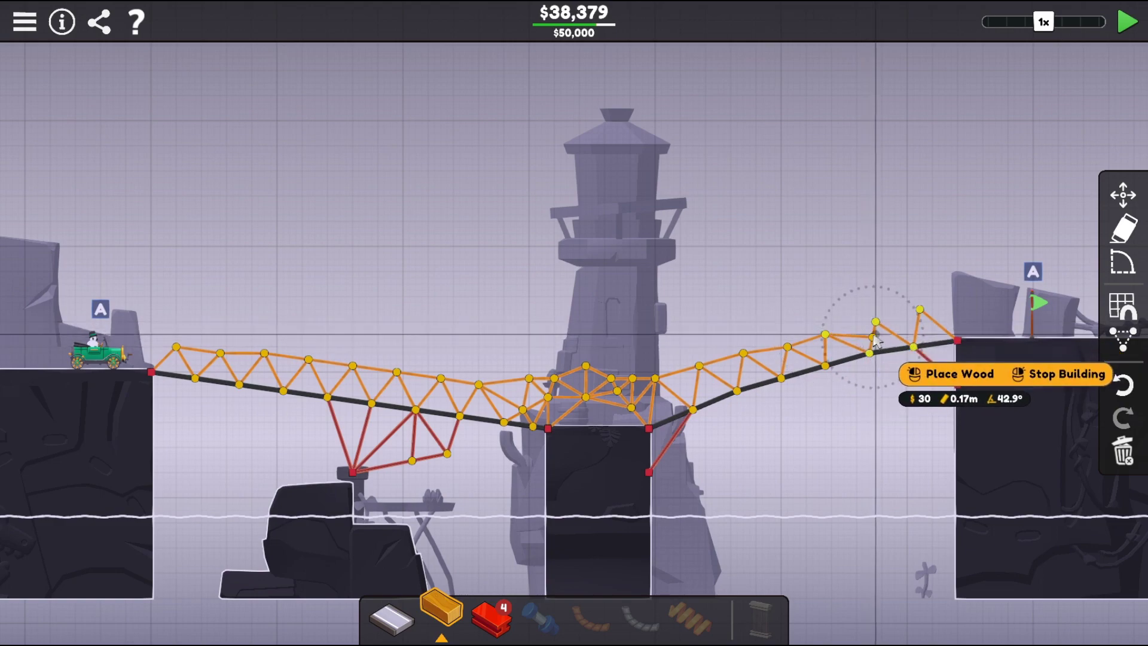
click(851, 317)
click(880, 330)
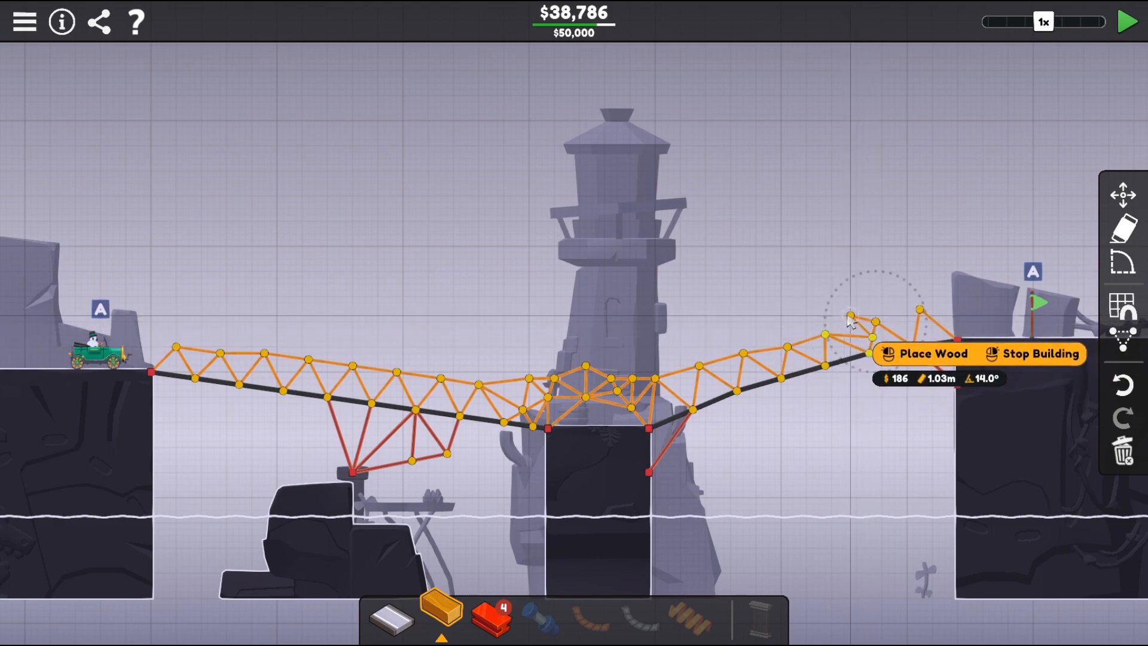
click(826, 339)
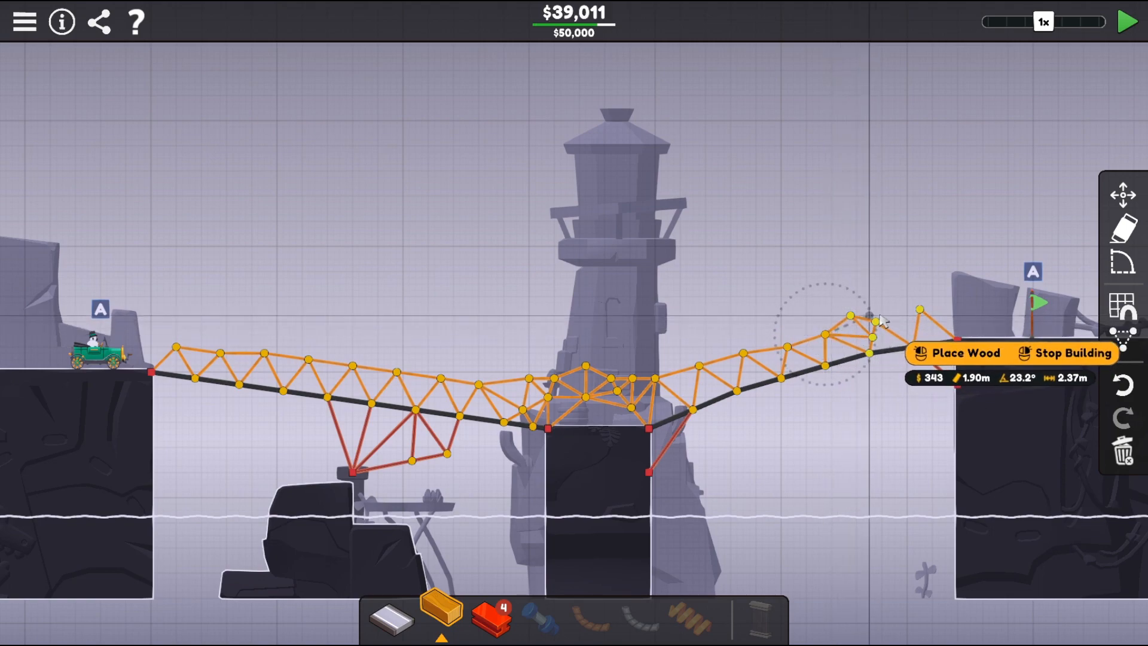
right_click(861, 332)
- Tie the right truss down to the right cliff anchor, reaching $39,931, and run the simulation
click(921, 311)
click(956, 339)
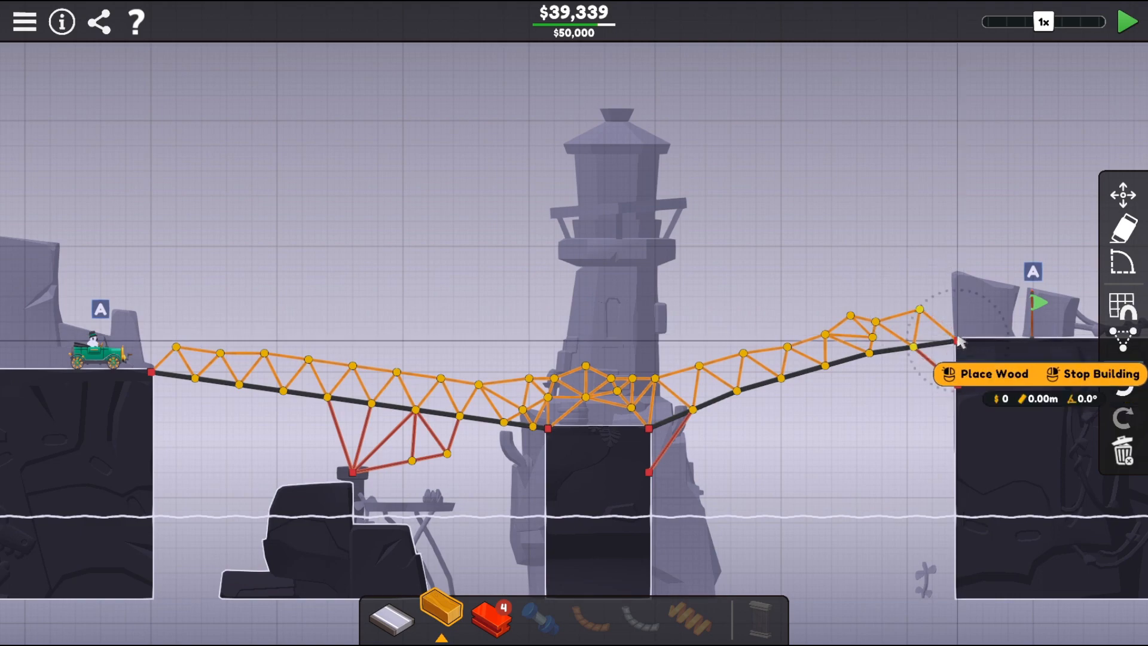
click(966, 307)
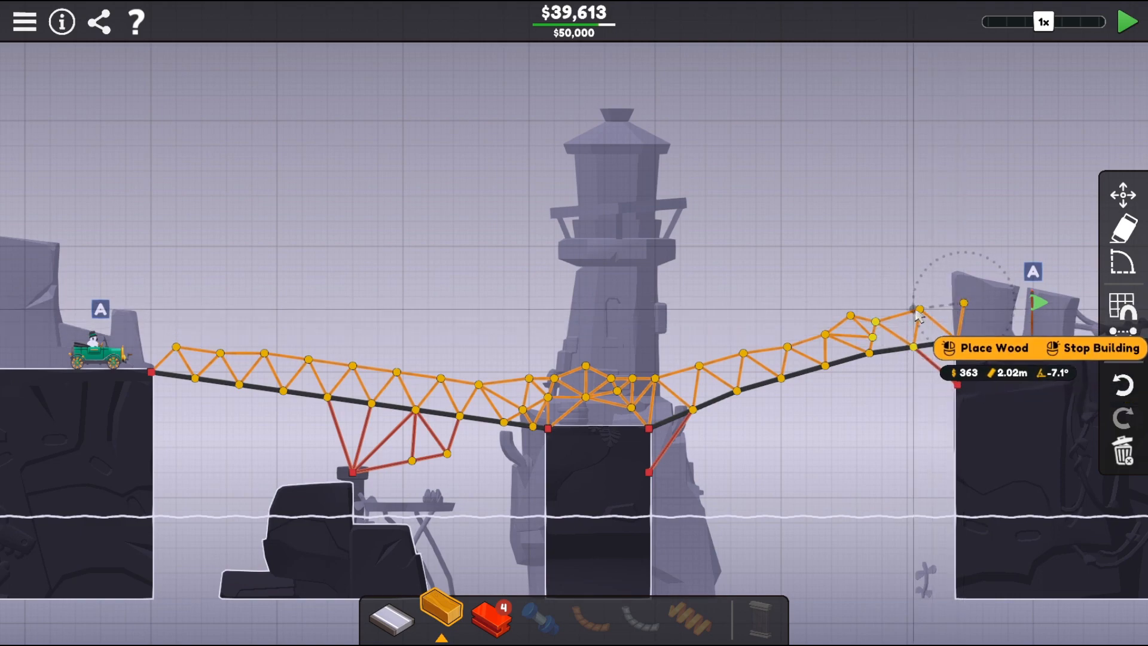
click(959, 339)
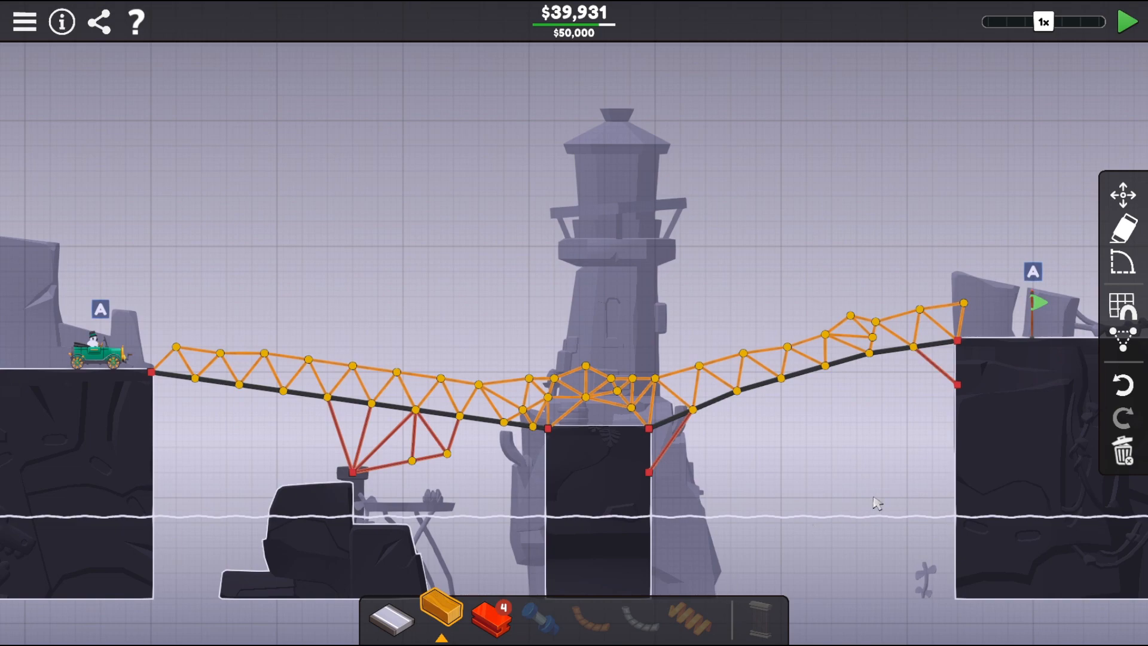
click(1129, 23)
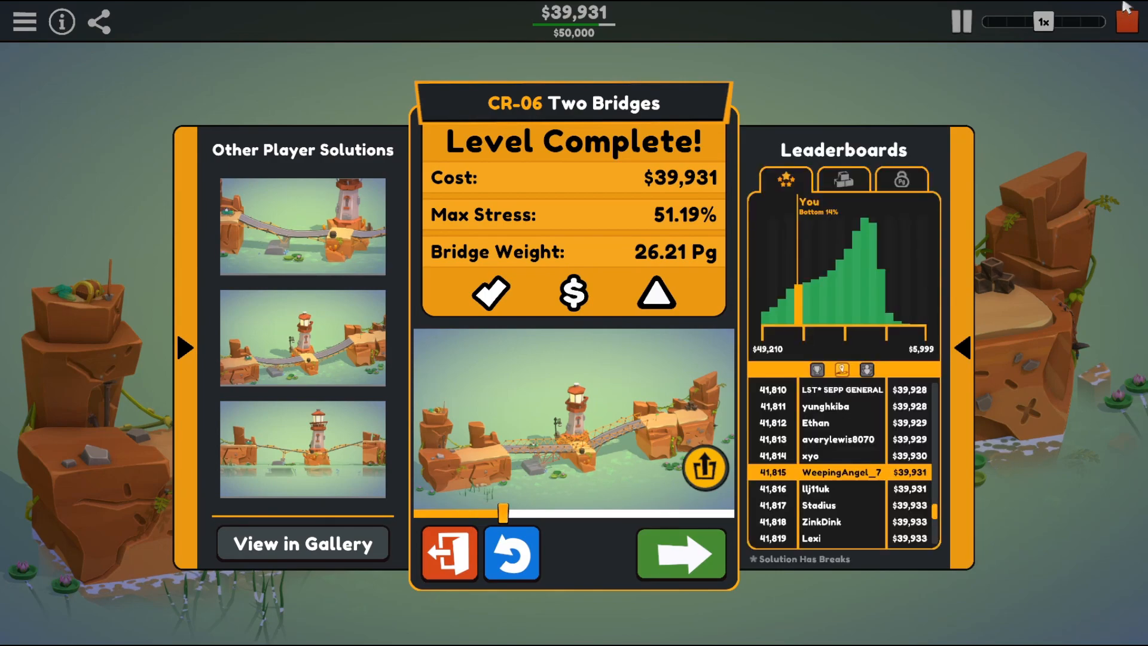
- Advance from the CR-06 Level Complete dialog to the next level, CR-07 Under Plane
click(682, 553)
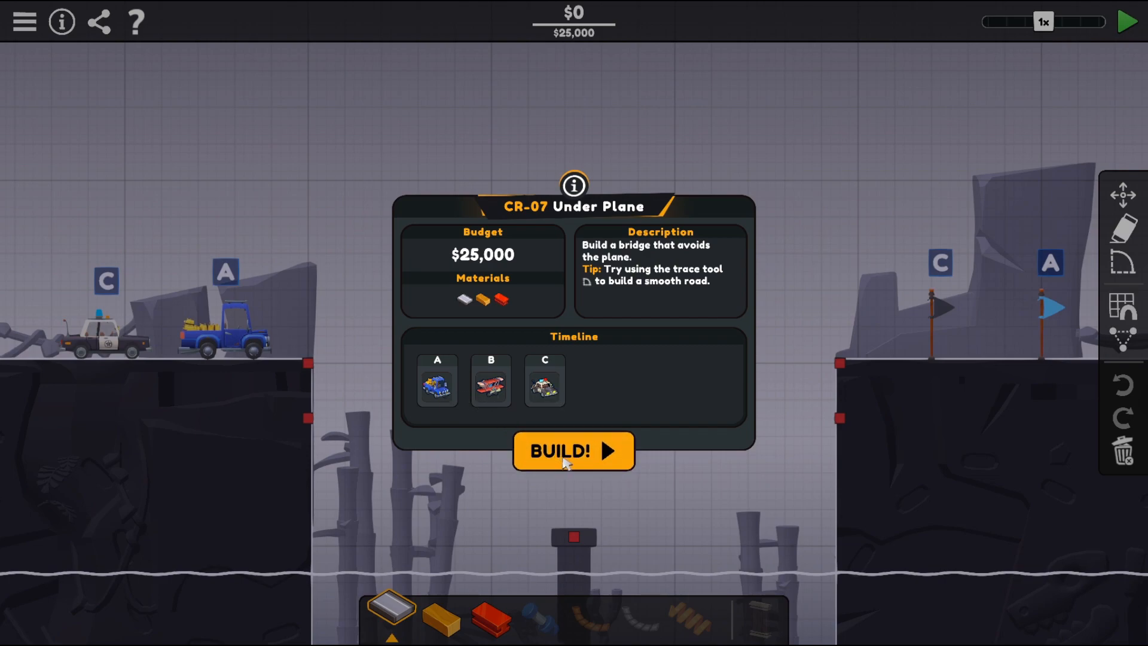
- Dismiss the CR-07 briefing with BUILD! and clear the left anchor's joint options
click(565, 460)
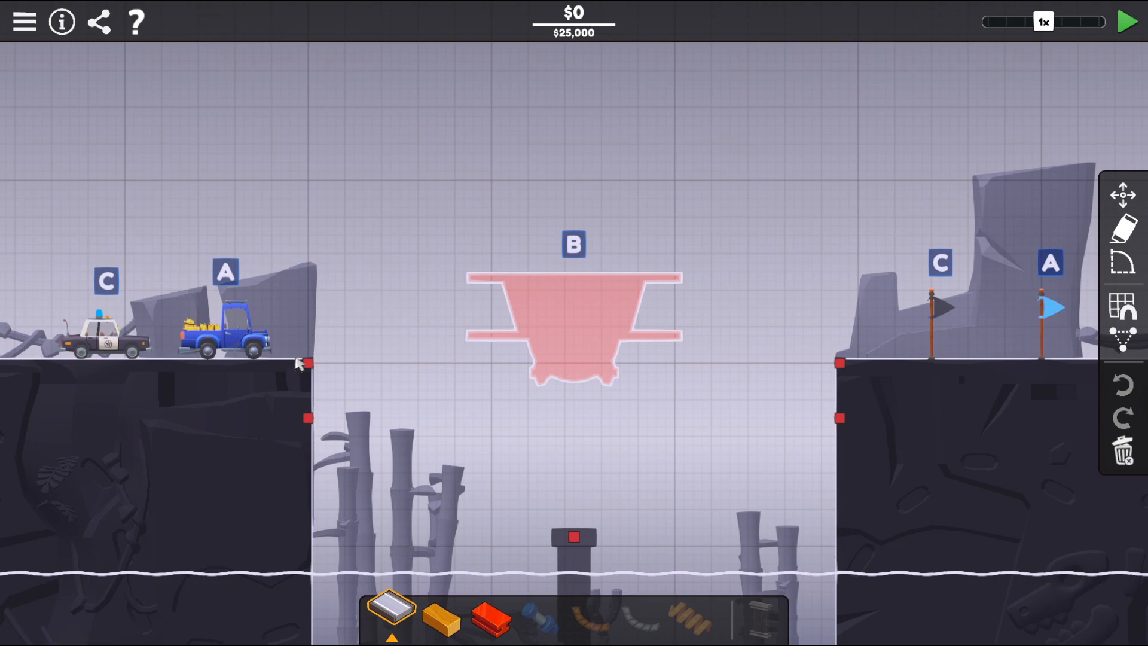
click(305, 363)
click(342, 429)
- Lay road from the left cliff anchor sloping down to the dip's low point
click(308, 364)
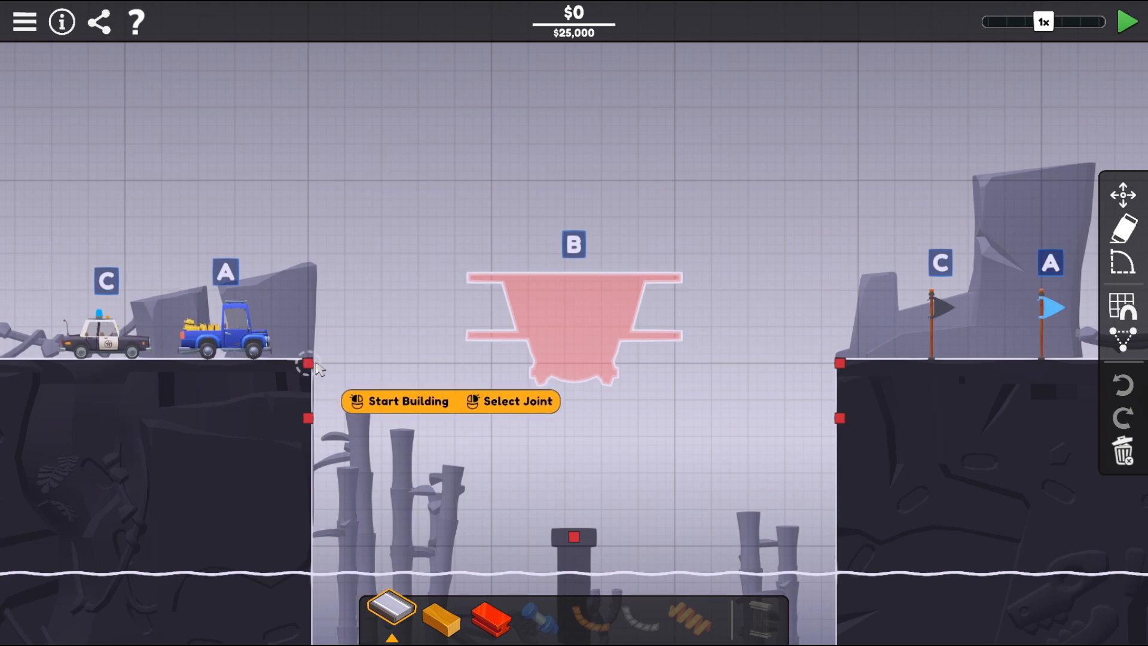
click(395, 393)
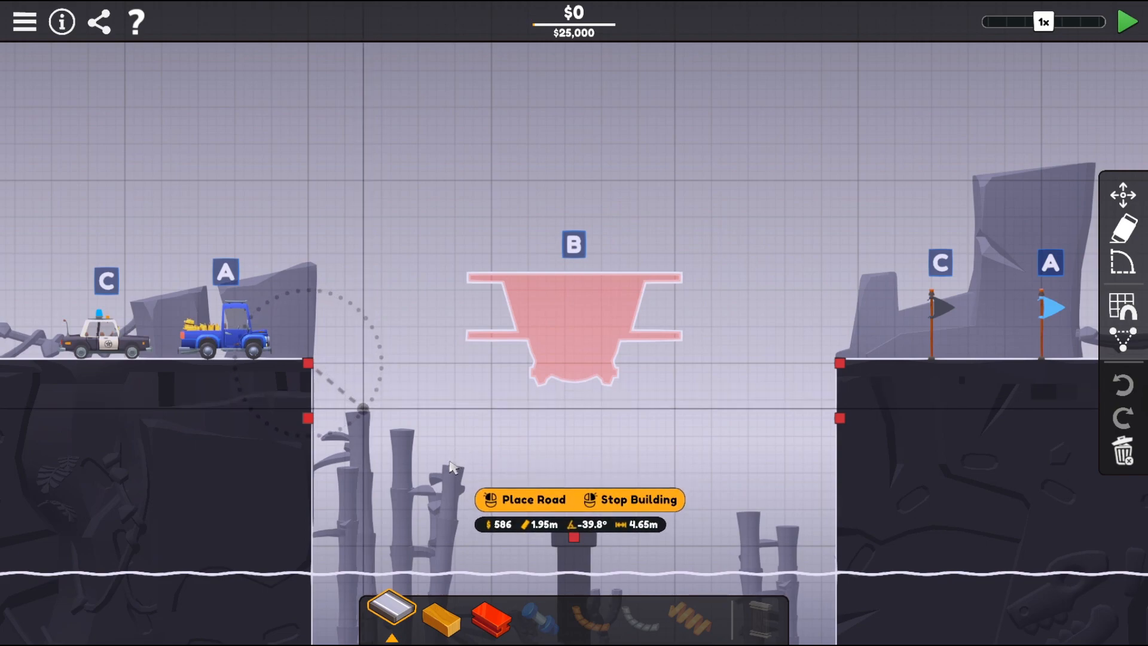
click(533, 502)
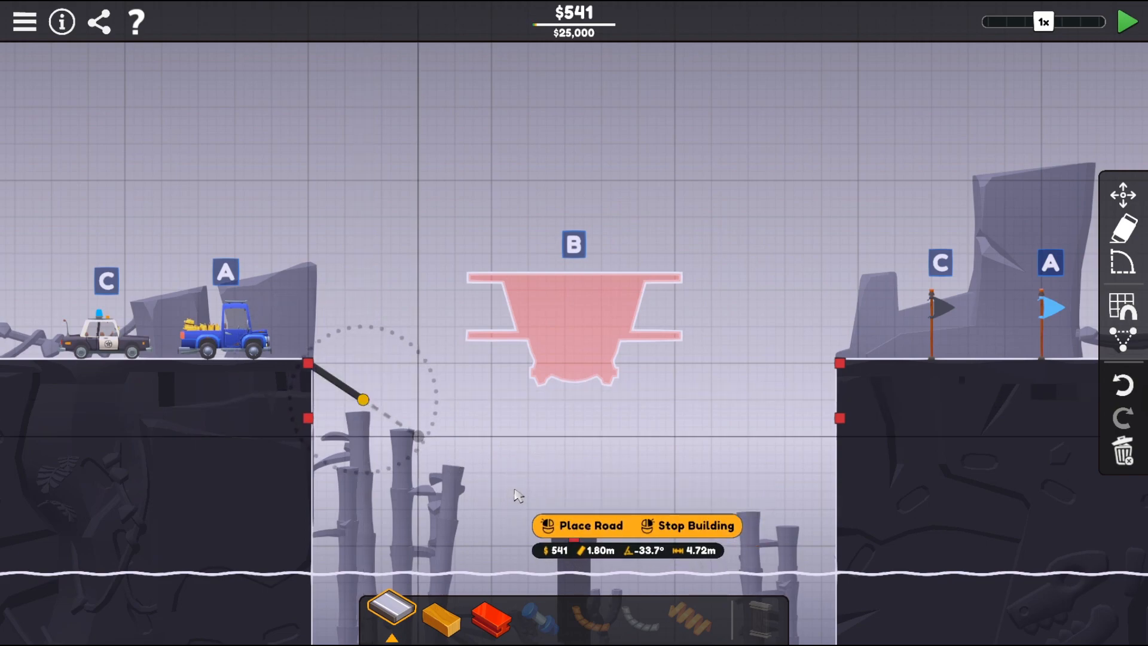
click(574, 516)
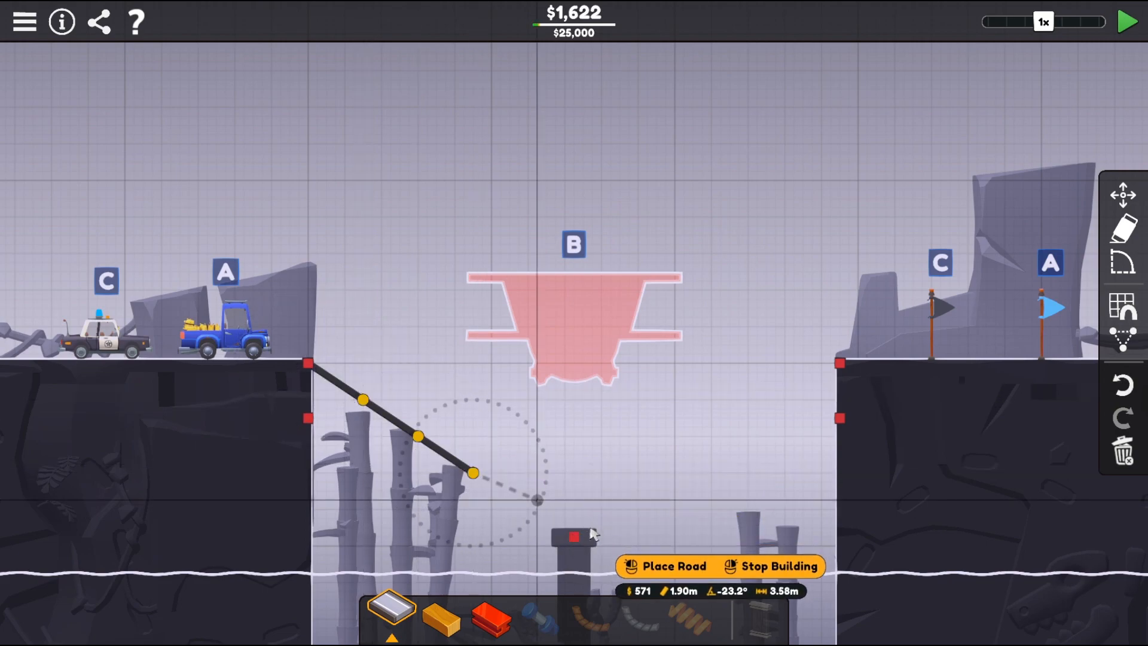
click(538, 491)
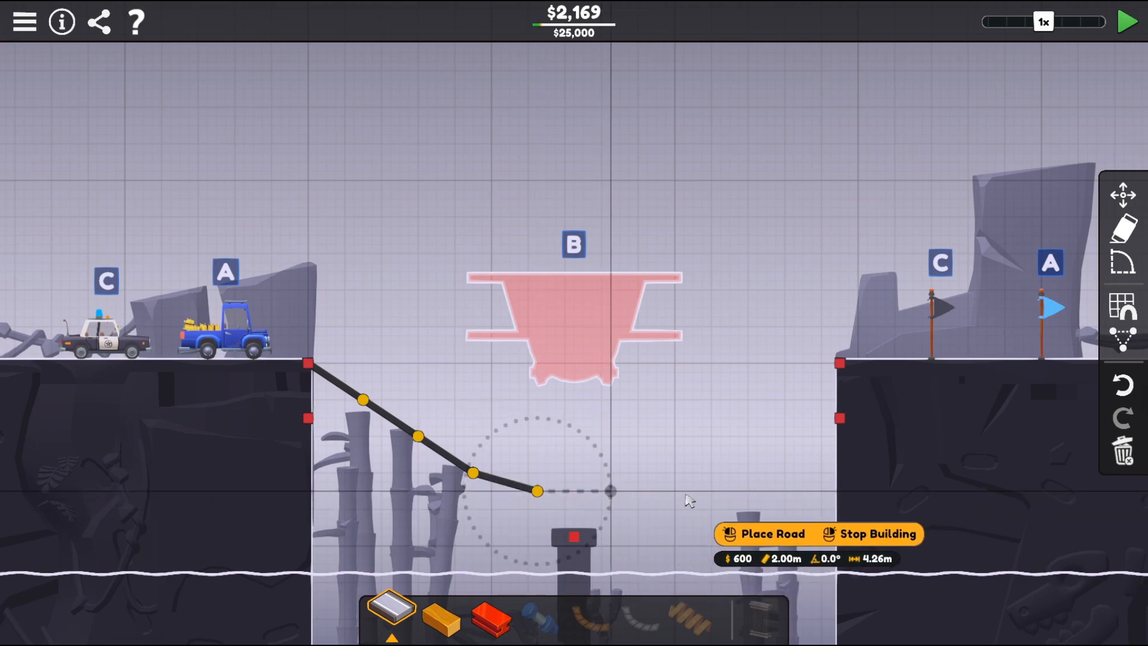
- Continue the road across the dip and up to the right cliff anchor, costing $4,924
click(689, 501)
click(734, 437)
click(771, 422)
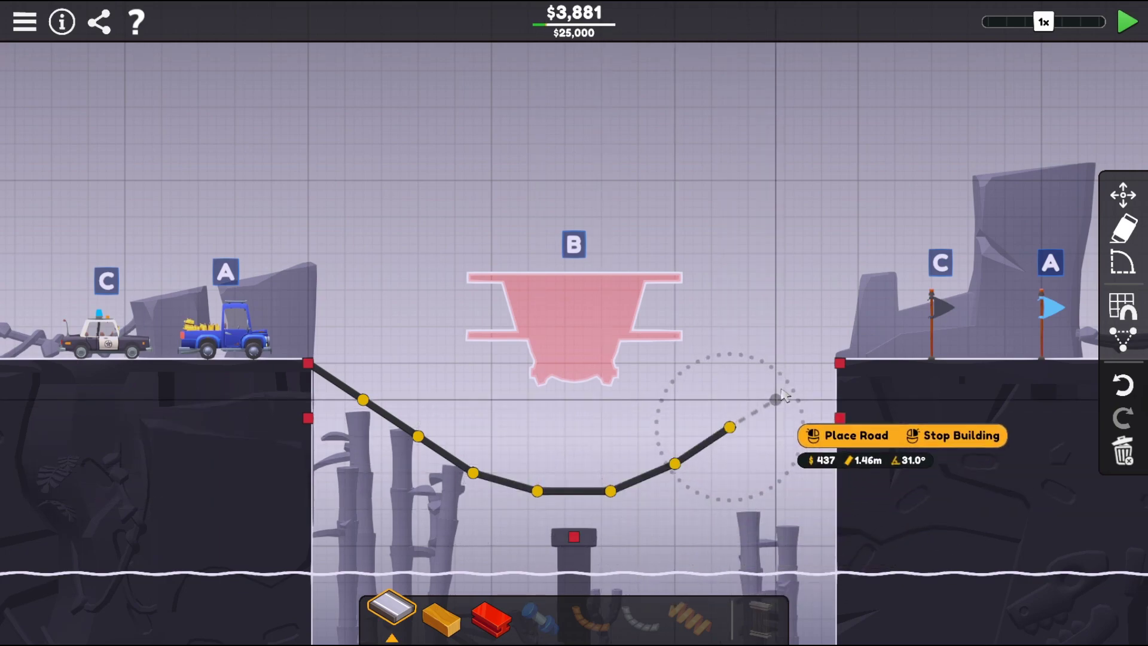
click(820, 377)
click(840, 364)
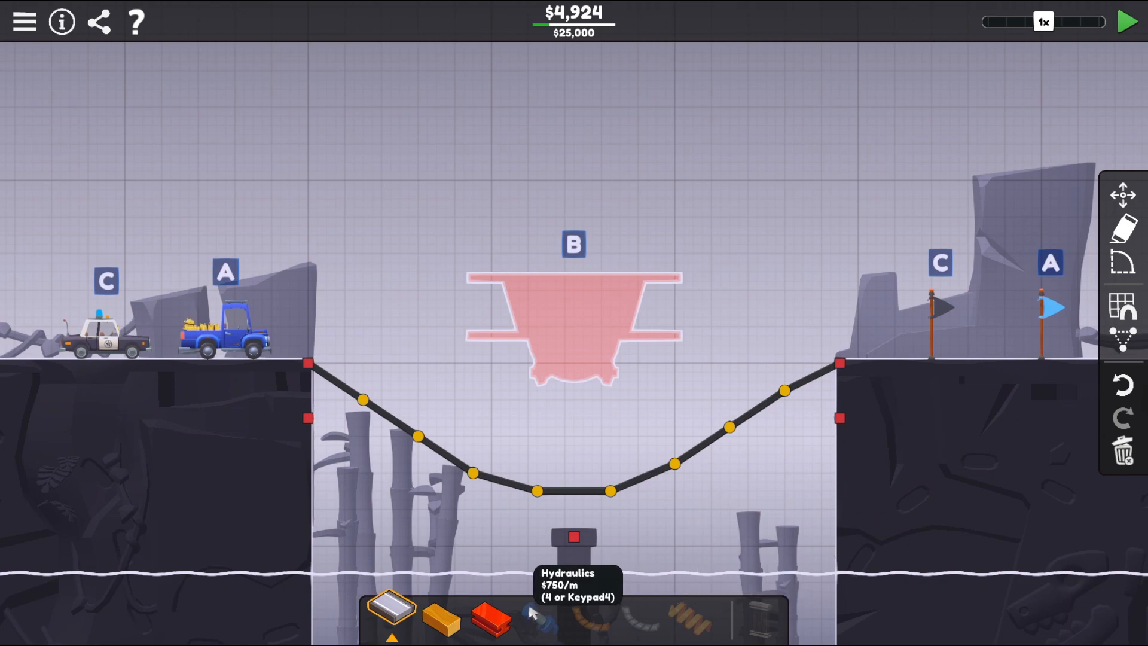
click(492, 617)
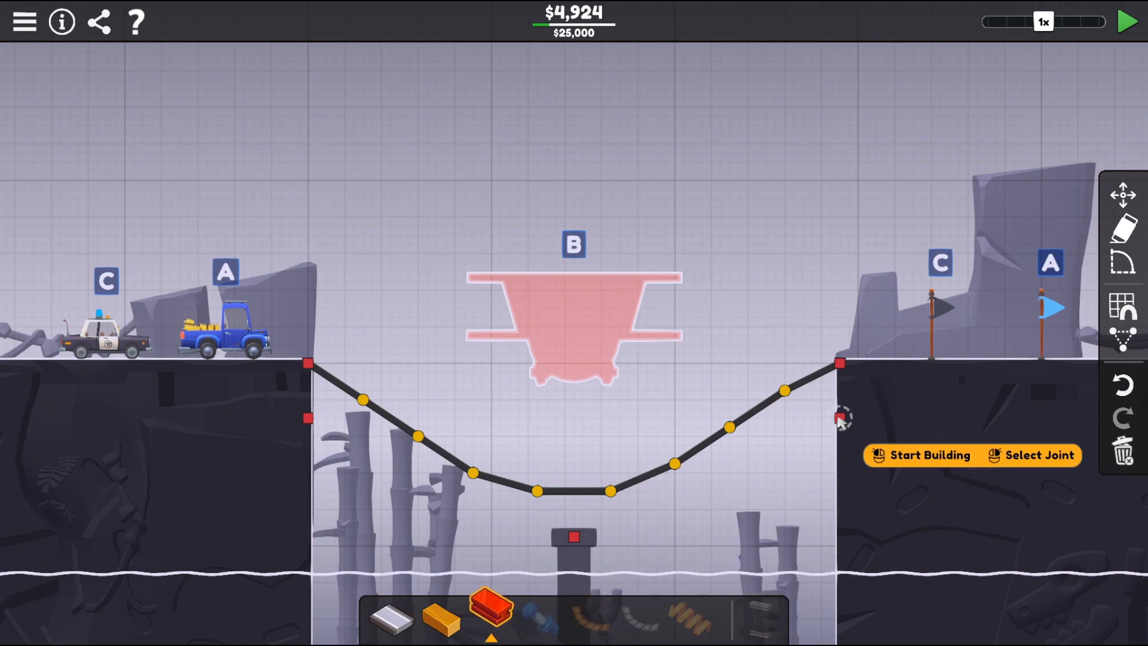
- Brace the road with steel from the lower right anchor and two struts from the central pillar
click(839, 418)
click(787, 393)
right_click(736, 507)
click(574, 536)
click(610, 491)
right_click(561, 543)
click(538, 491)
click(574, 536)
right_click(586, 556)
- Raise a steel peak above the dip and connect it to the left and right road joints
click(611, 491)
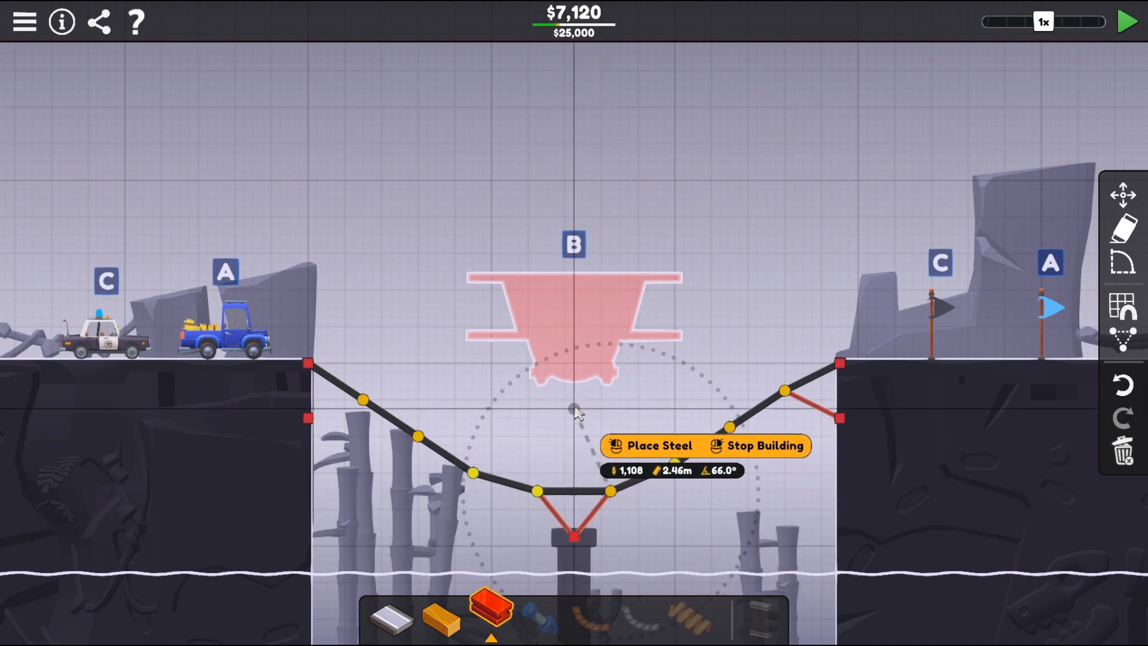
right_click(572, 421)
click(539, 492)
click(575, 410)
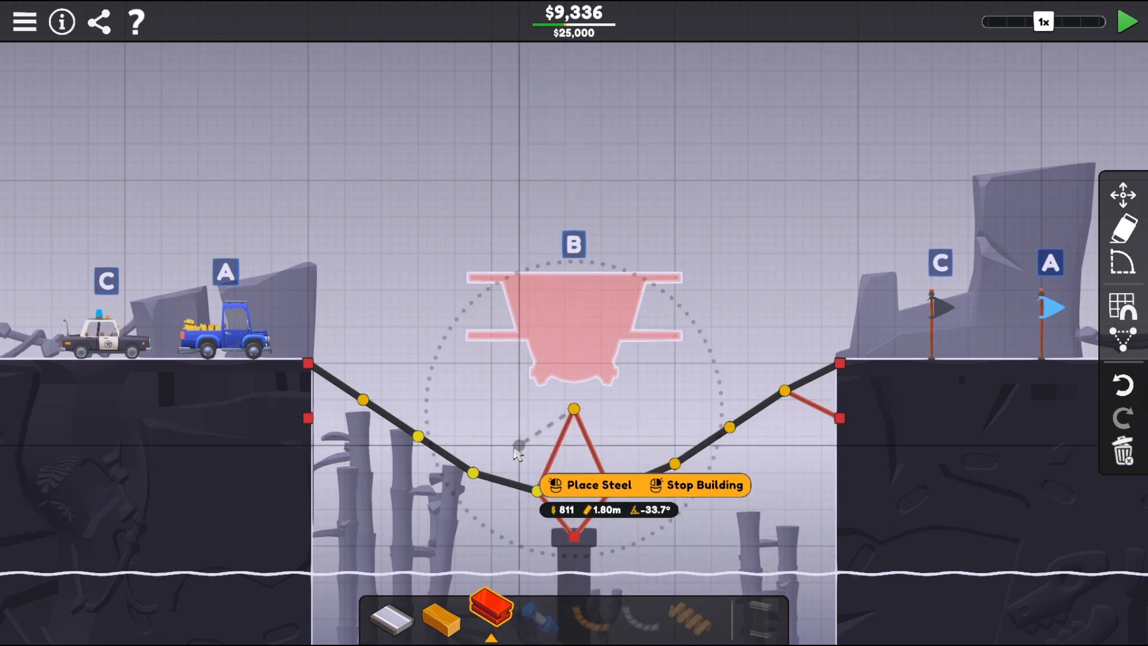
click(473, 473)
right_click(593, 419)
click(575, 410)
click(675, 464)
right_click(479, 538)
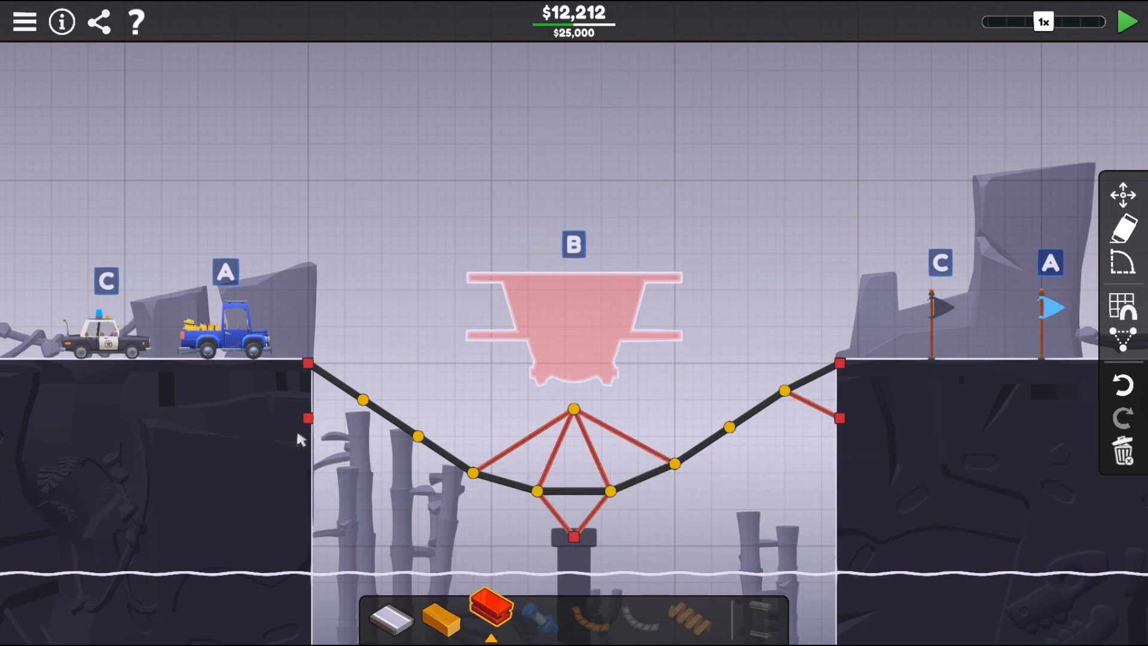
- Add a steel brace from the lower left cliff anchor to the road, totaling $12,924
click(308, 418)
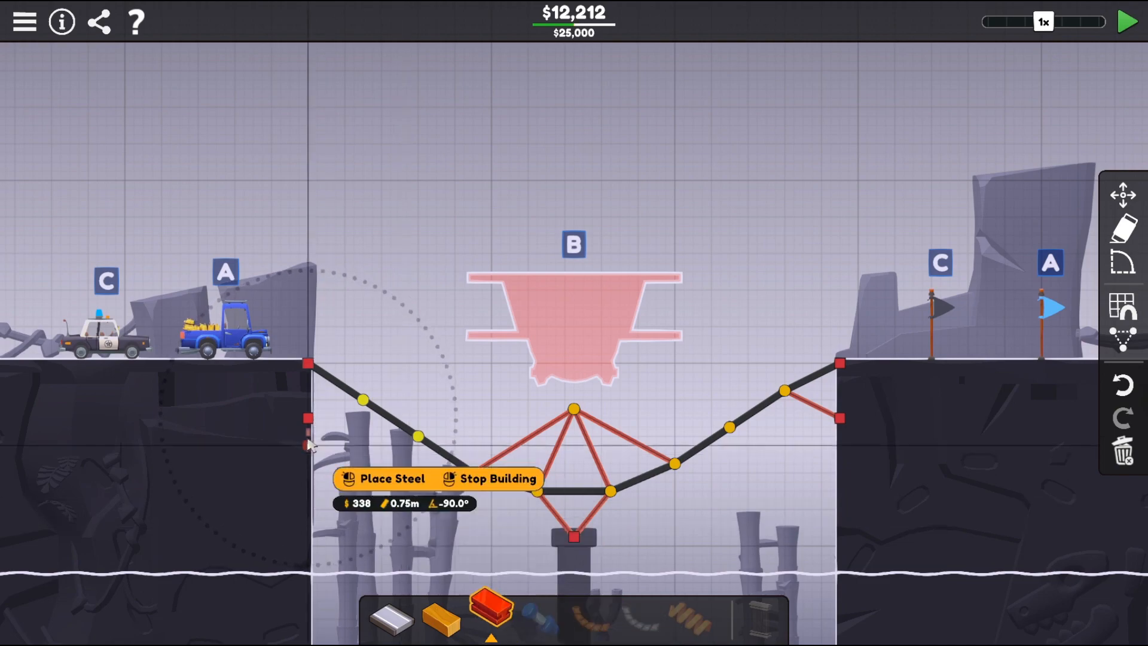
click(363, 400)
right_click(429, 442)
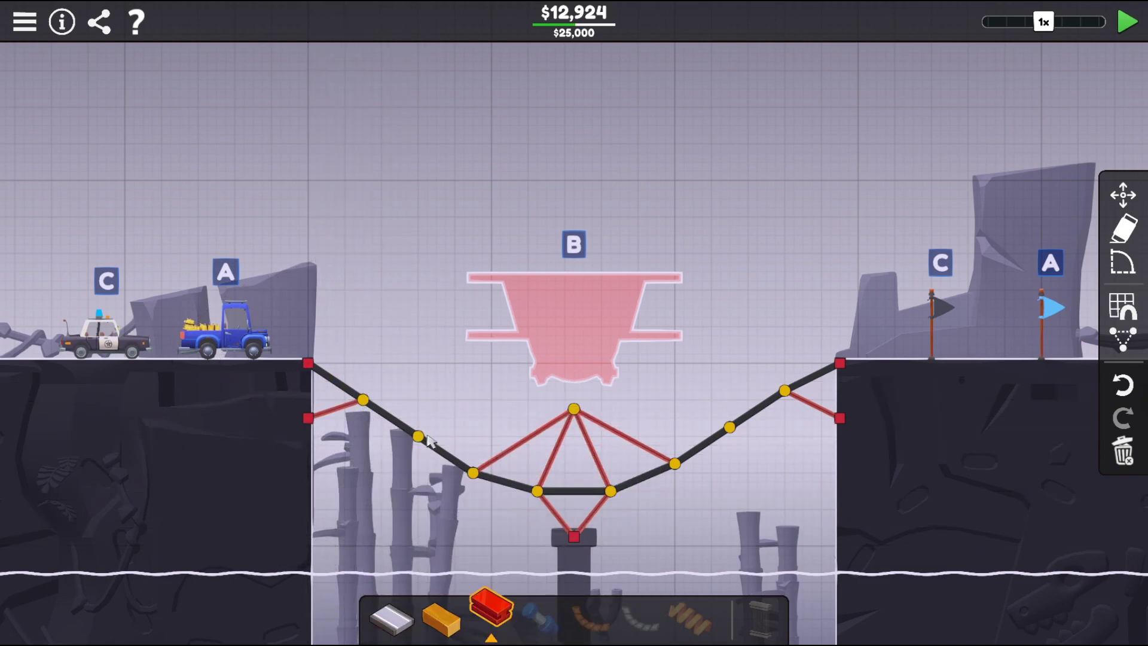
- Build a closed wooden truss above the left road half
click(448, 628)
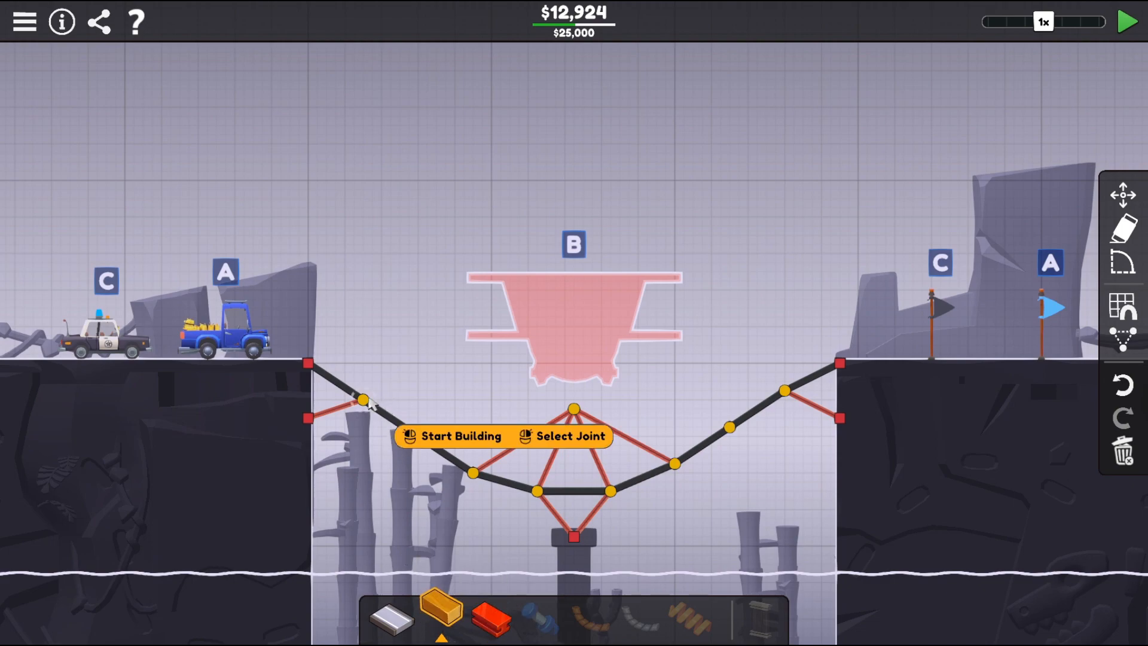
click(362, 400)
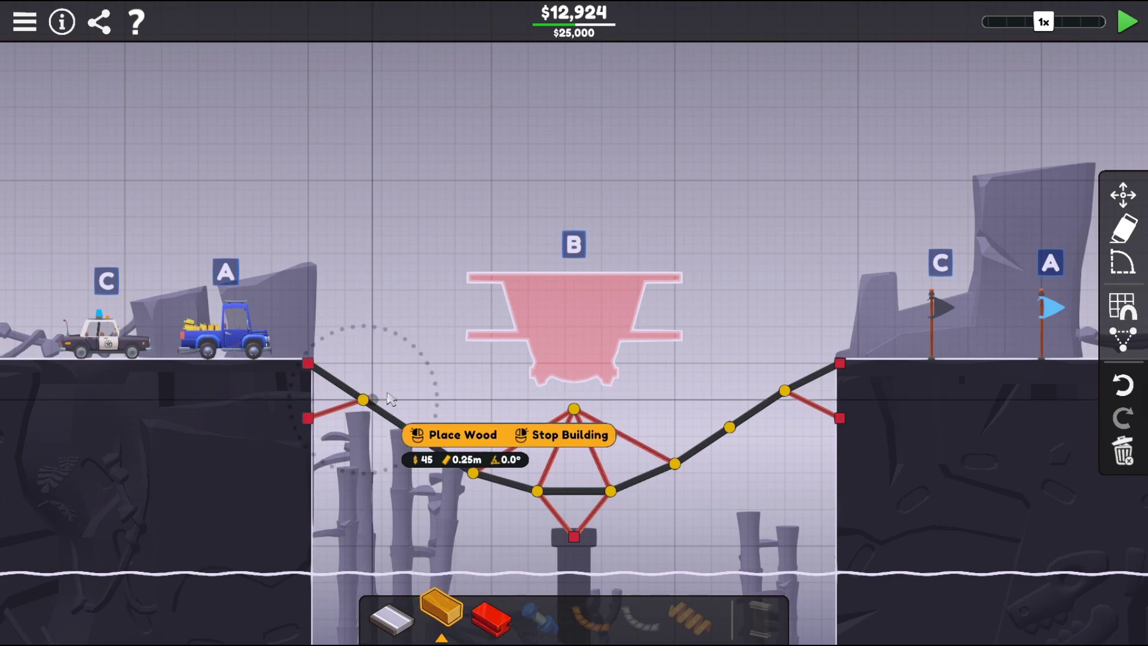
click(428, 374)
click(420, 436)
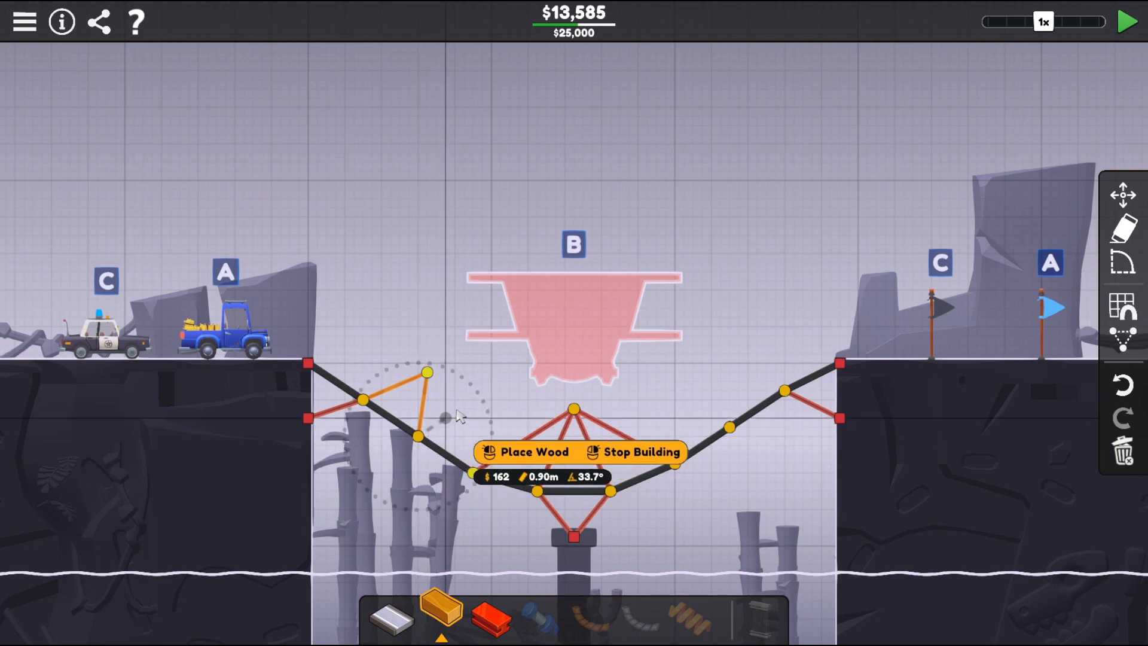
click(482, 402)
click(473, 471)
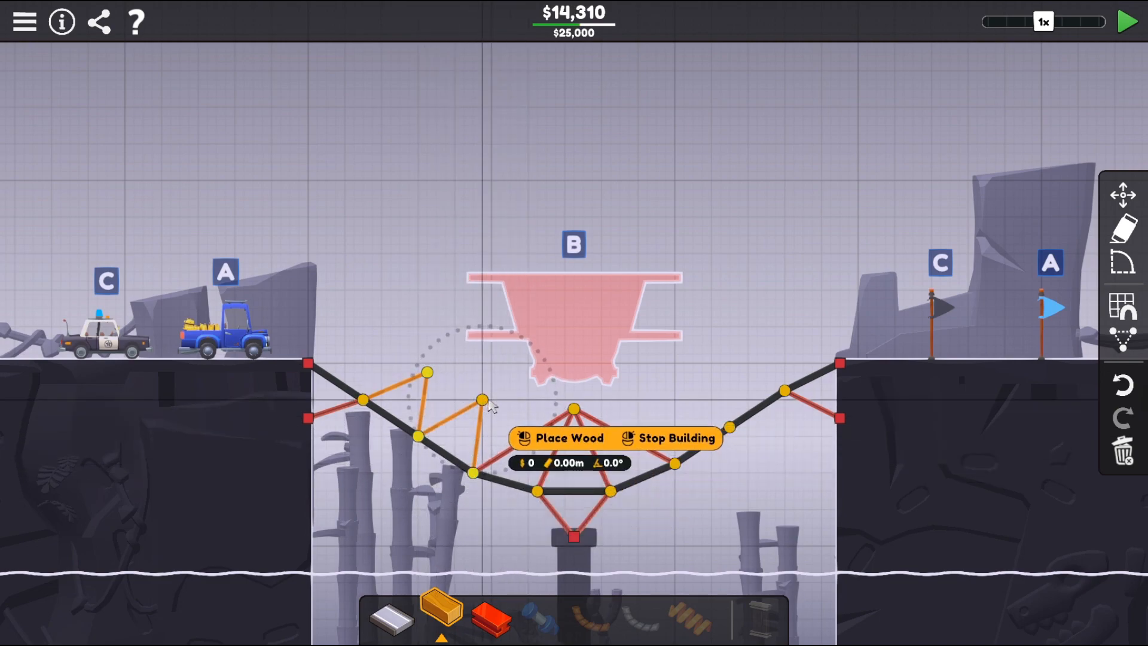
click(427, 374)
right_click(427, 373)
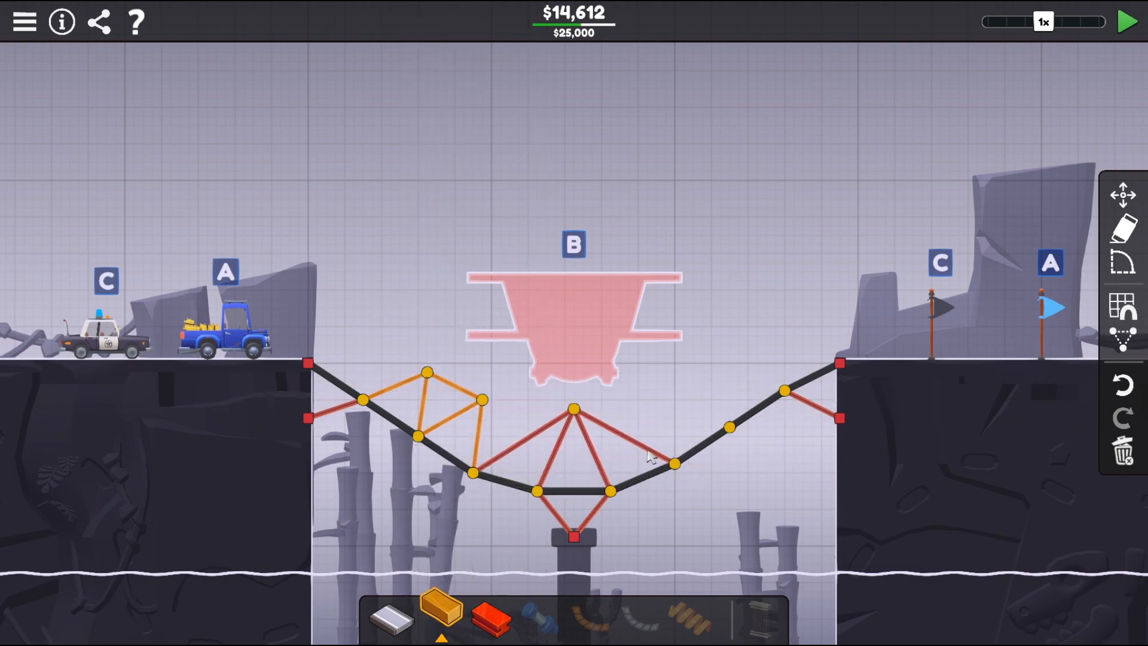
- Build a wooden truss above the right road half
click(675, 464)
click(684, 393)
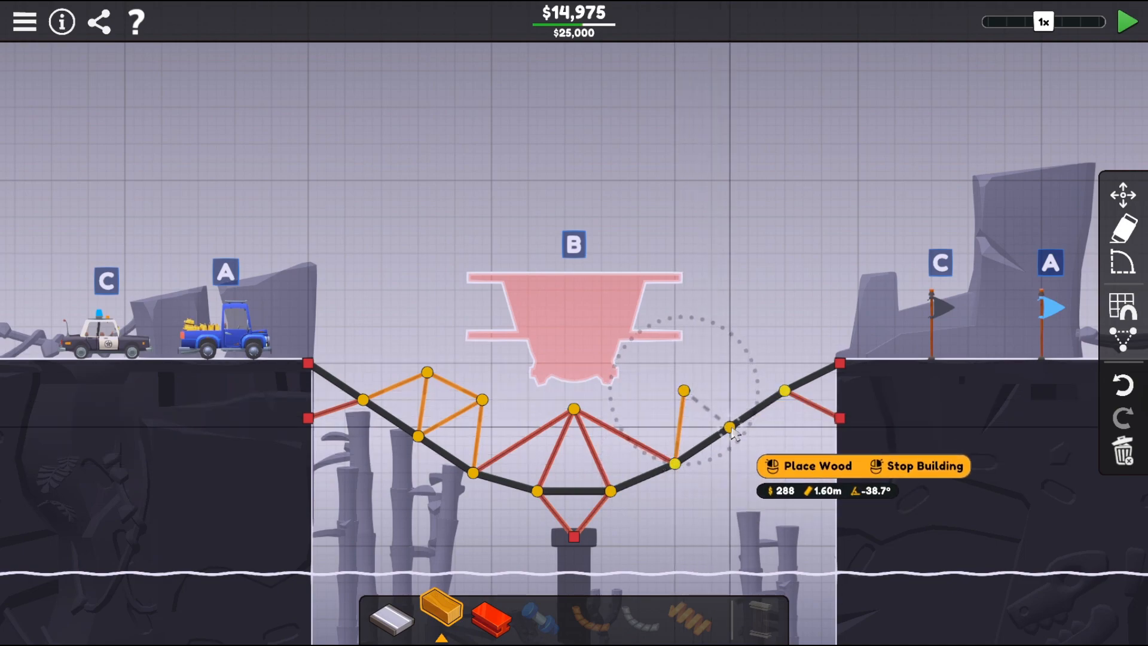
click(731, 428)
click(739, 354)
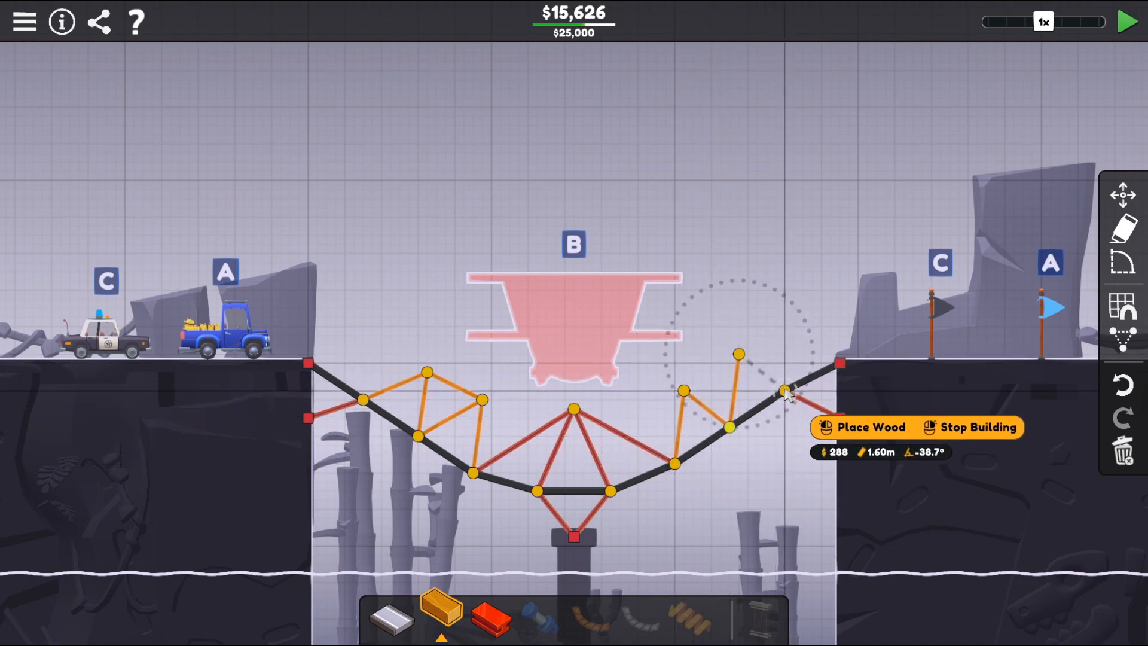
click(787, 392)
click(739, 355)
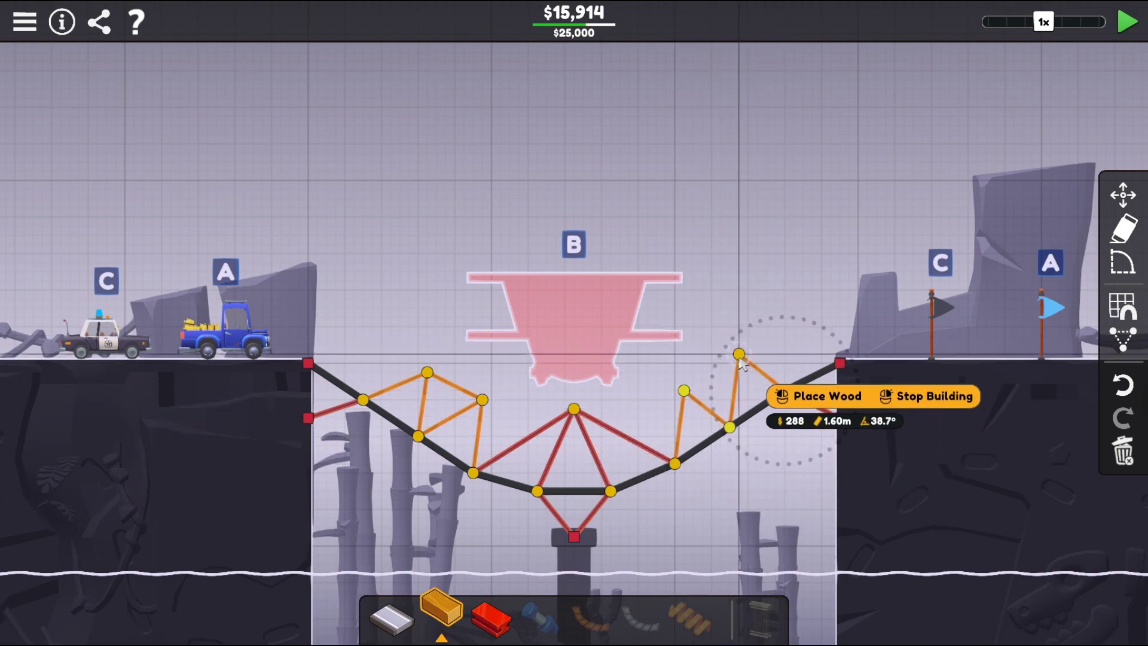
click(685, 392)
right_click(684, 392)
- Extend the right truss upward and tie its top to the right cliff anchor
click(739, 355)
click(805, 327)
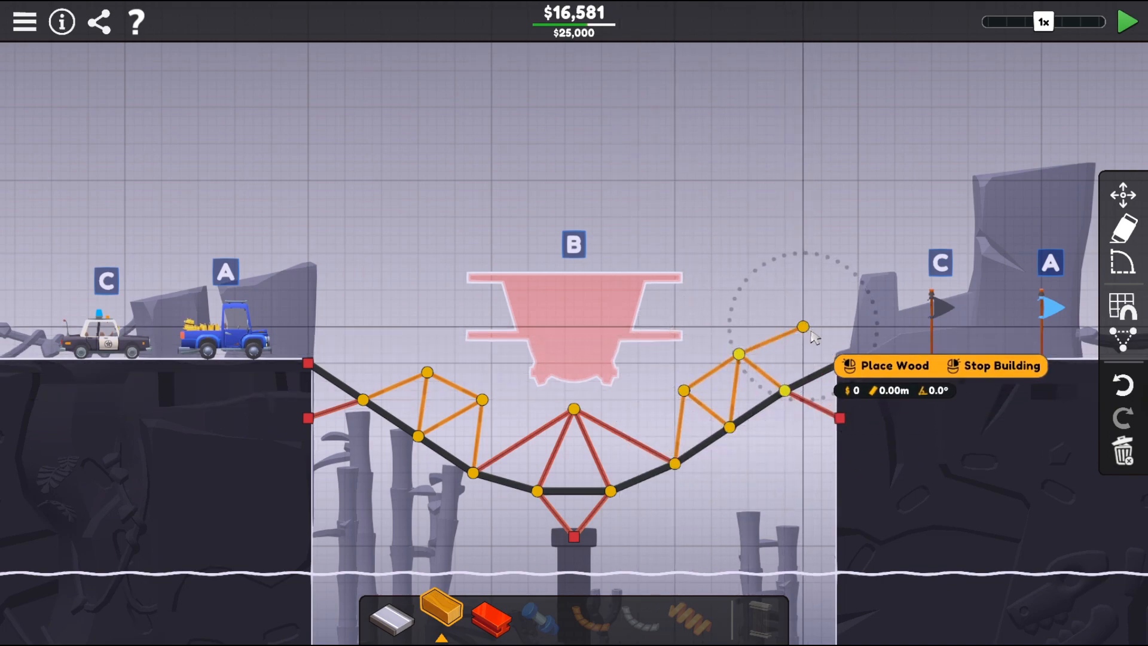
click(785, 392)
click(804, 327)
click(838, 363)
right_click(839, 364)
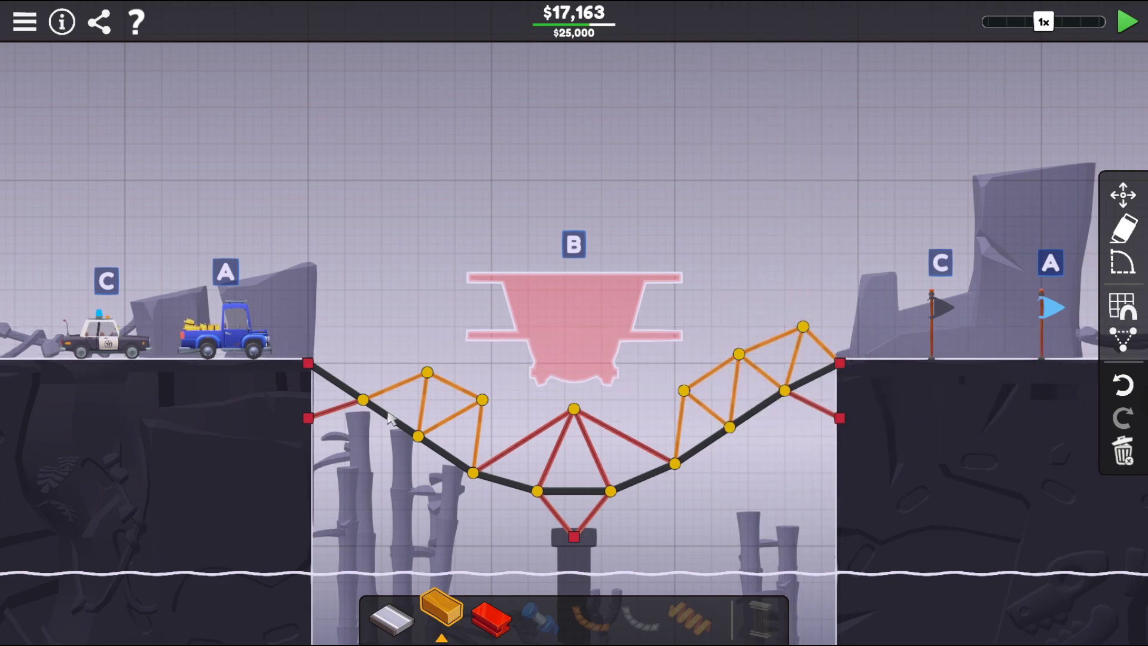
- Raise a joint above the left road and tie it to the left cliff anchor, reaching $18,061
click(428, 375)
click(363, 345)
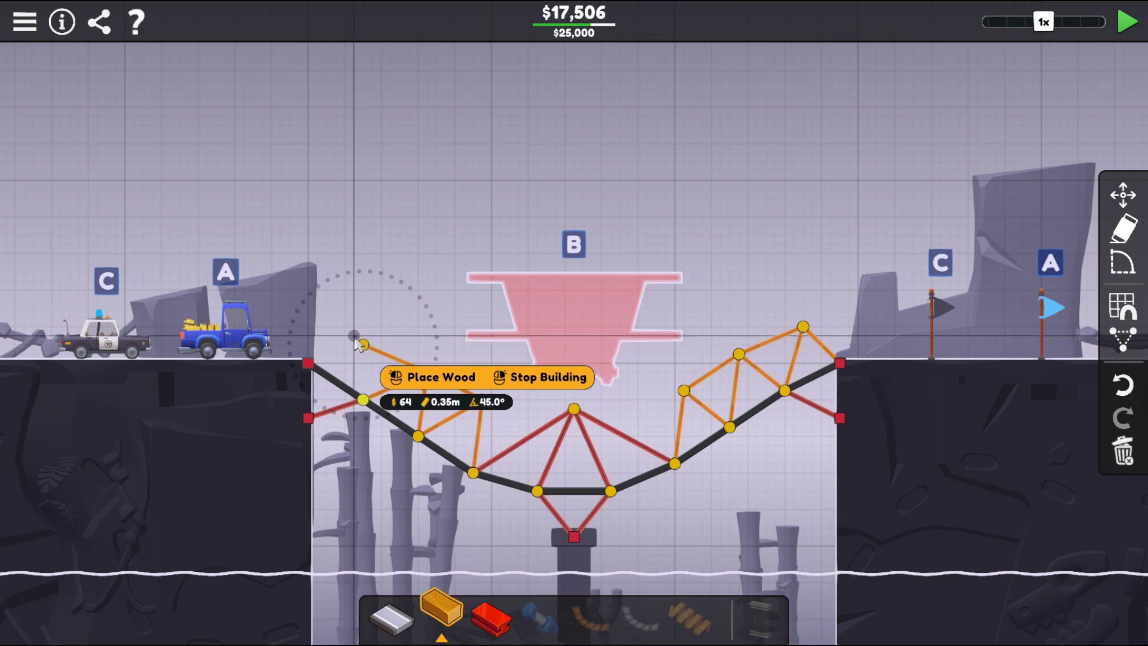
click(309, 362)
click(364, 345)
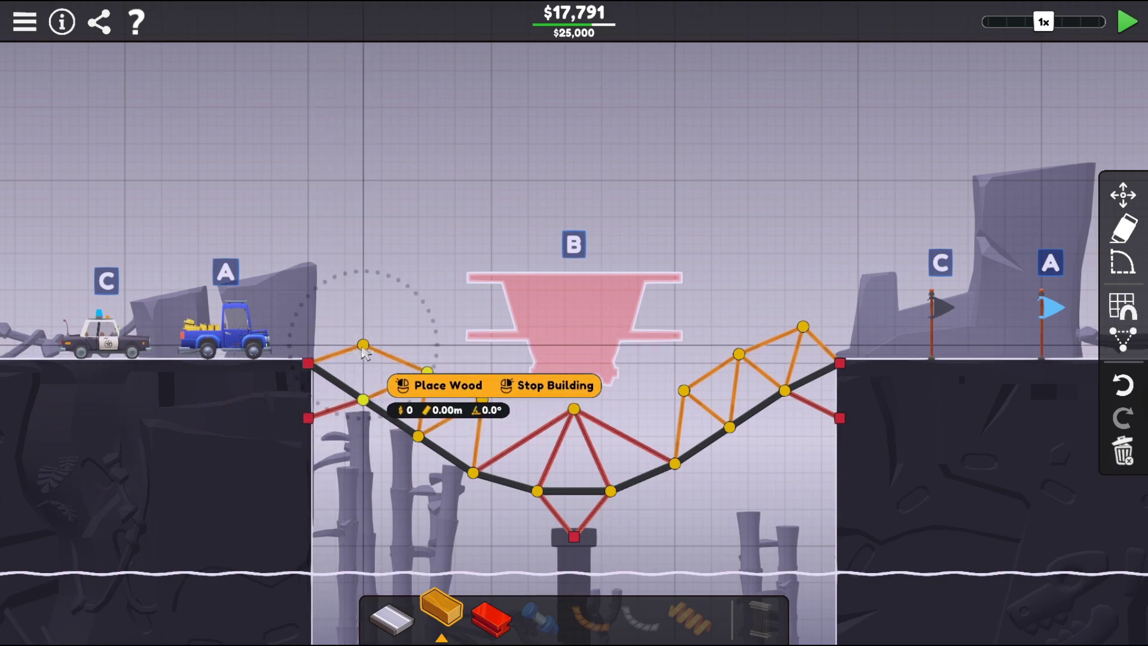
click(364, 400)
right_click(584, 431)
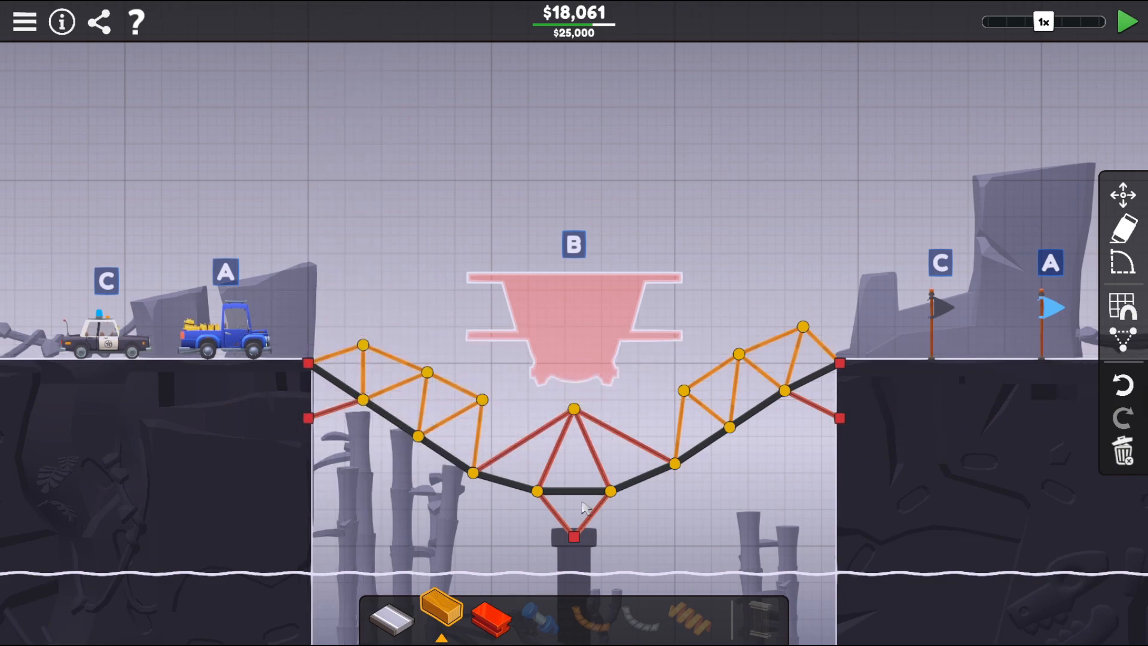
- Add steel members from both truss top joints to the central steel peak, cost $20,560
click(501, 619)
click(482, 399)
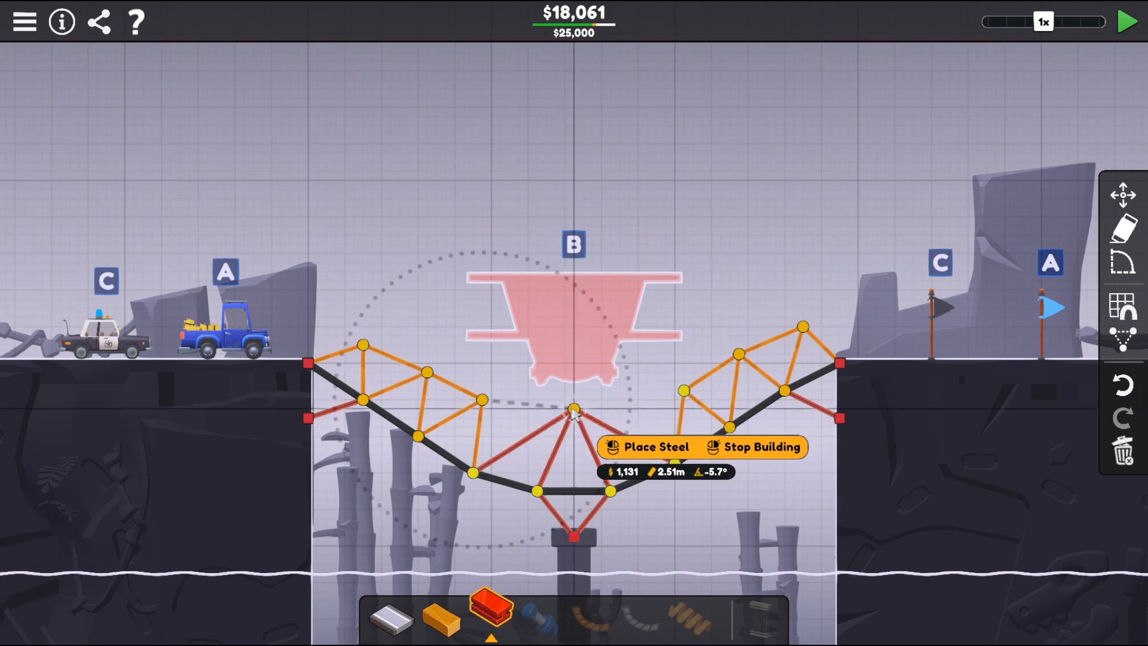
click(574, 412)
right_click(584, 418)
click(683, 391)
click(574, 411)
right_click(575, 422)
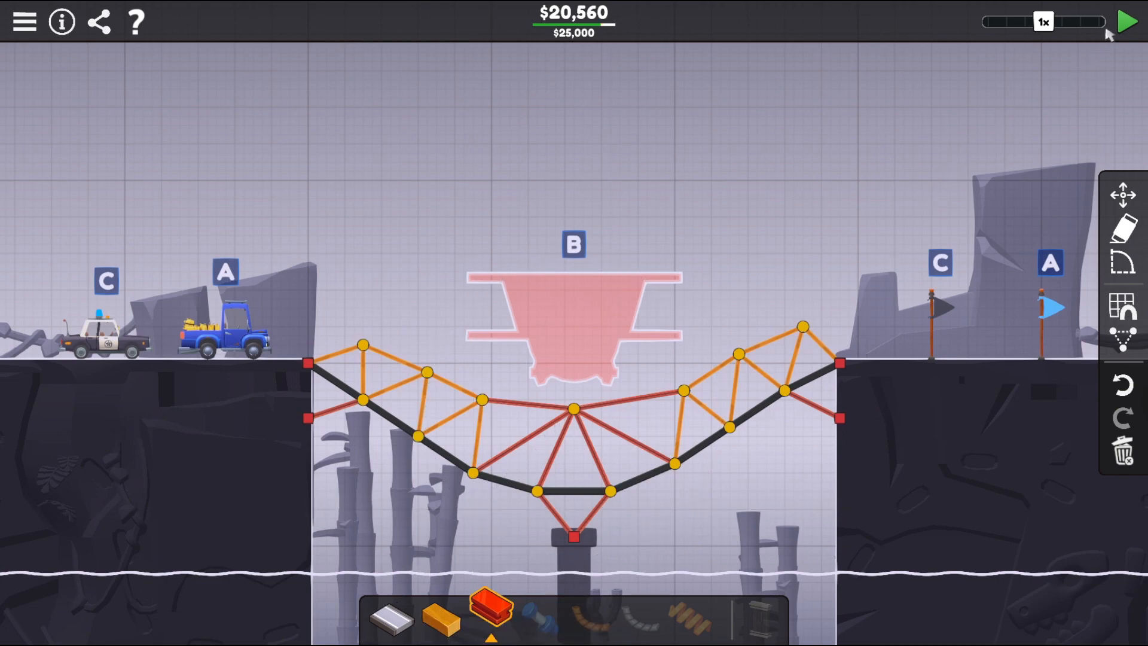
- Simulate CR-07 Under Plane to Level Complete and advance to CR-08 Over The Boat
click(1125, 29)
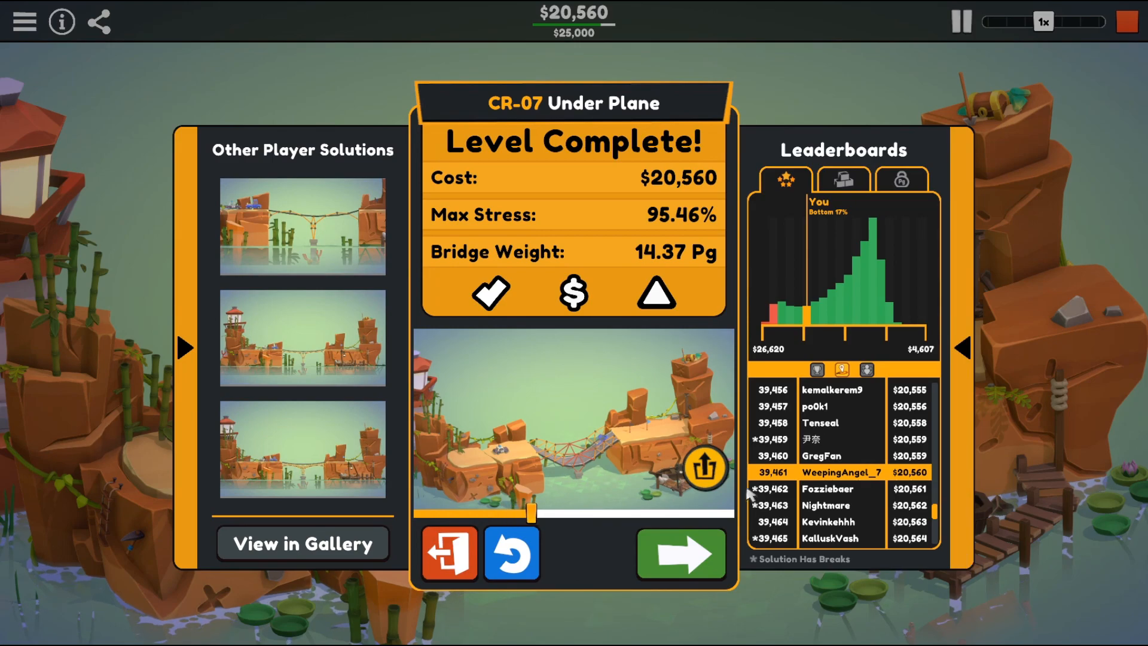
click(686, 565)
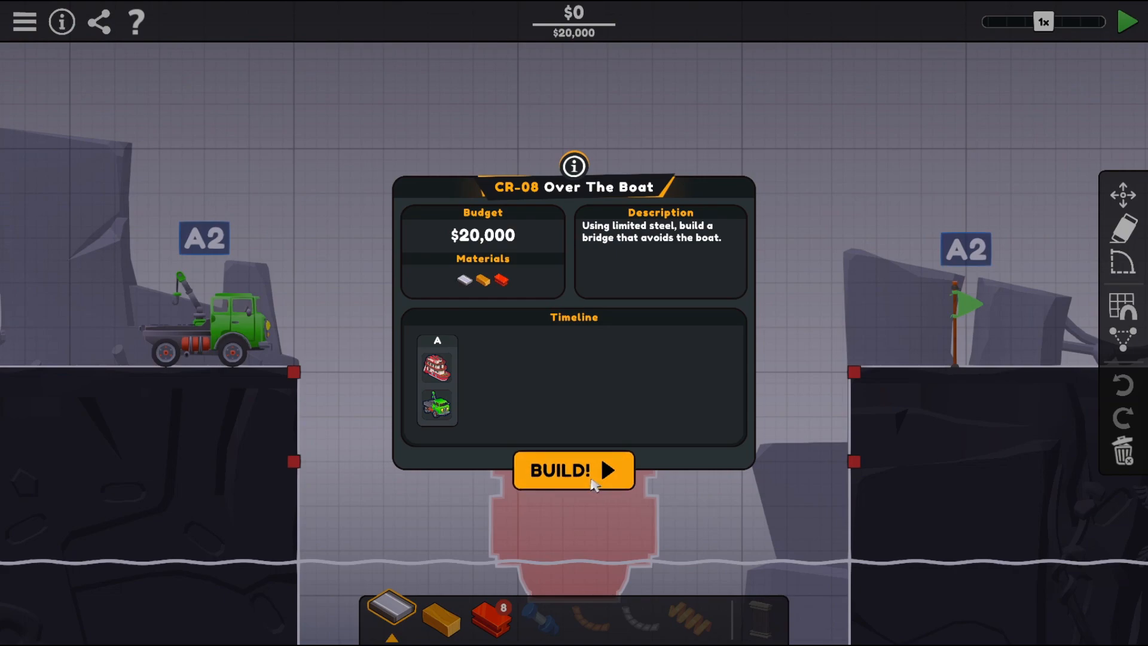
- Dismiss the CR-08 briefing and start a road from the left cliff anchor
click(593, 483)
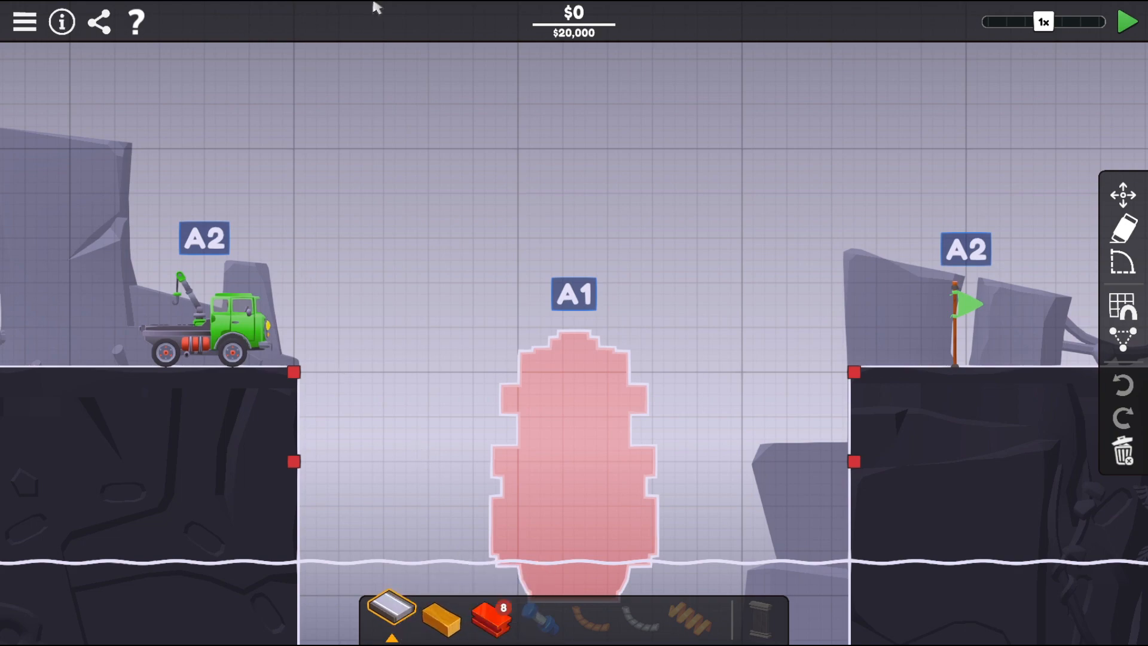
click(294, 373)
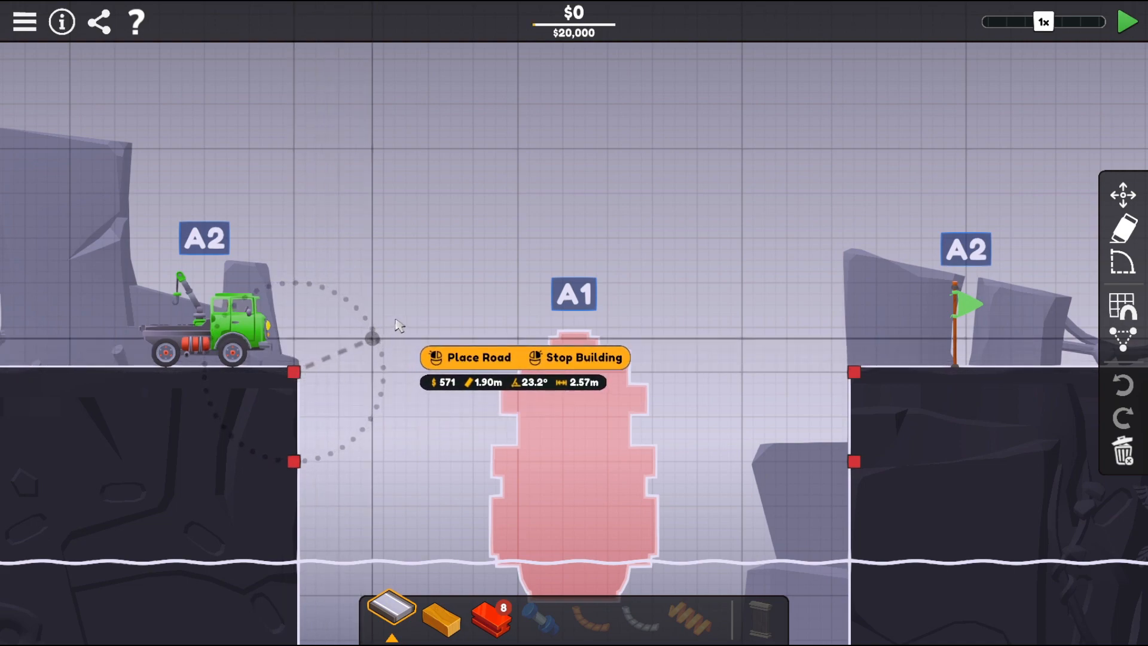
- Lay an arched road over boat zone A1 to the right cliff anchor, costing $3,865
click(372, 339)
click(450, 317)
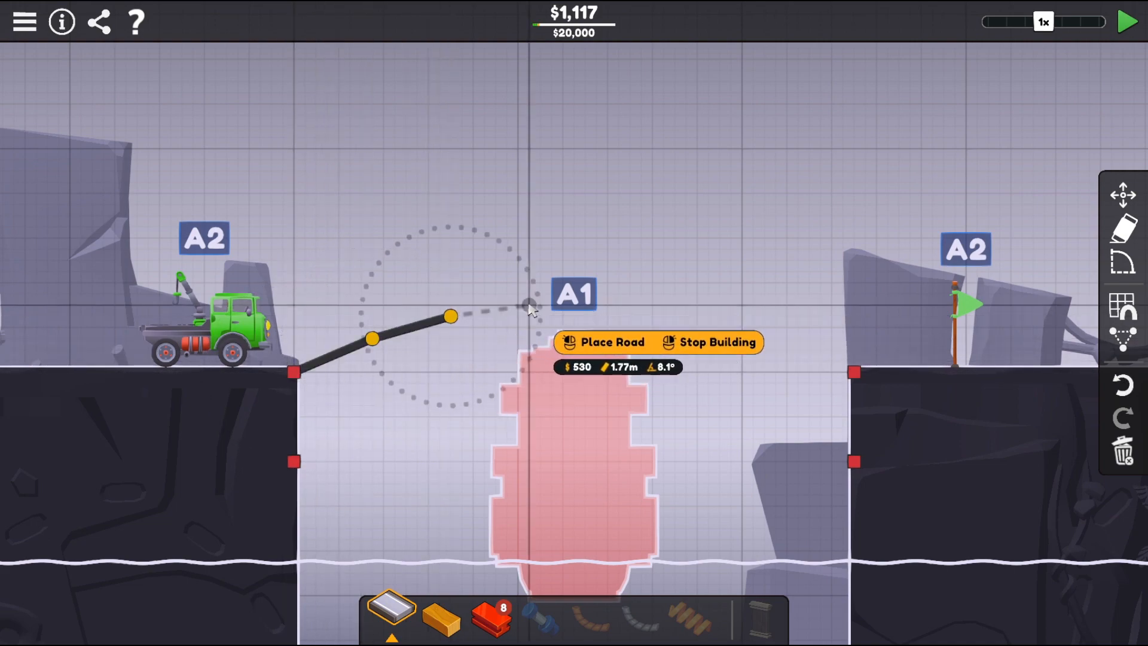
click(540, 316)
click(631, 316)
click(709, 340)
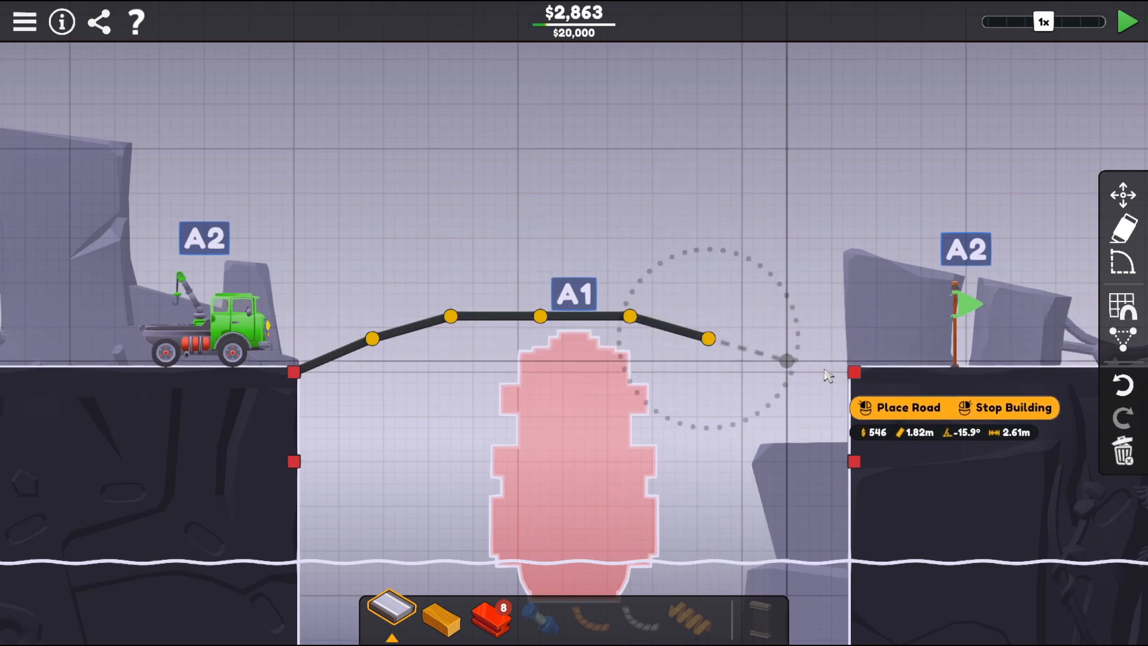
click(788, 361)
click(854, 371)
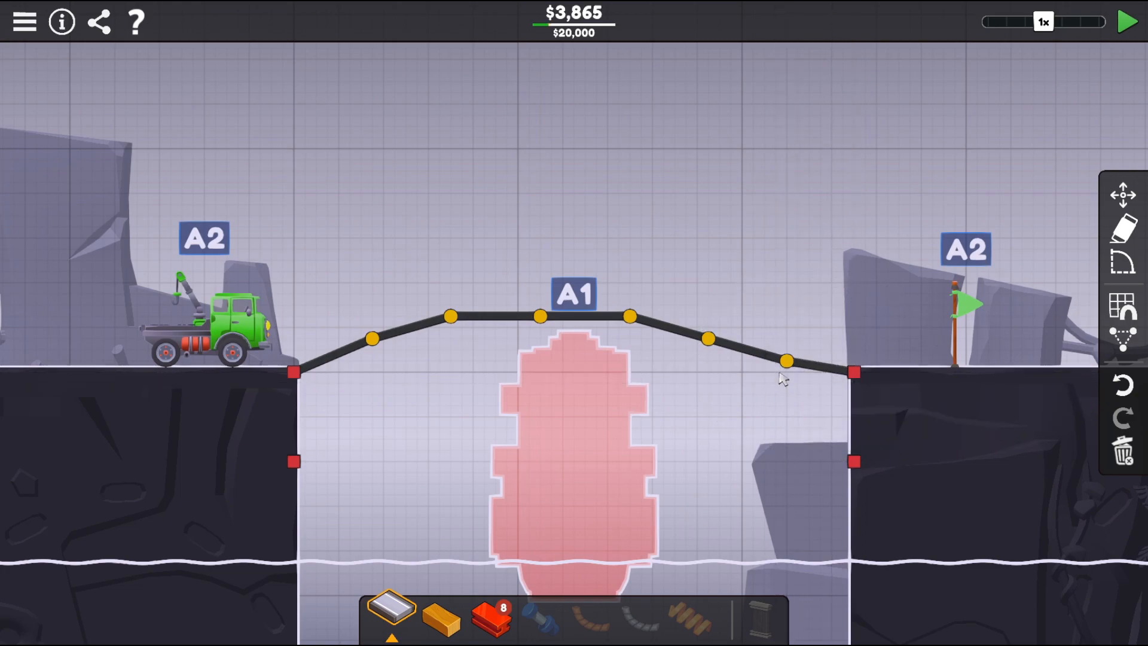
- Brace both arch ends with steel beams from the lower cliff anchors to the road
click(475, 615)
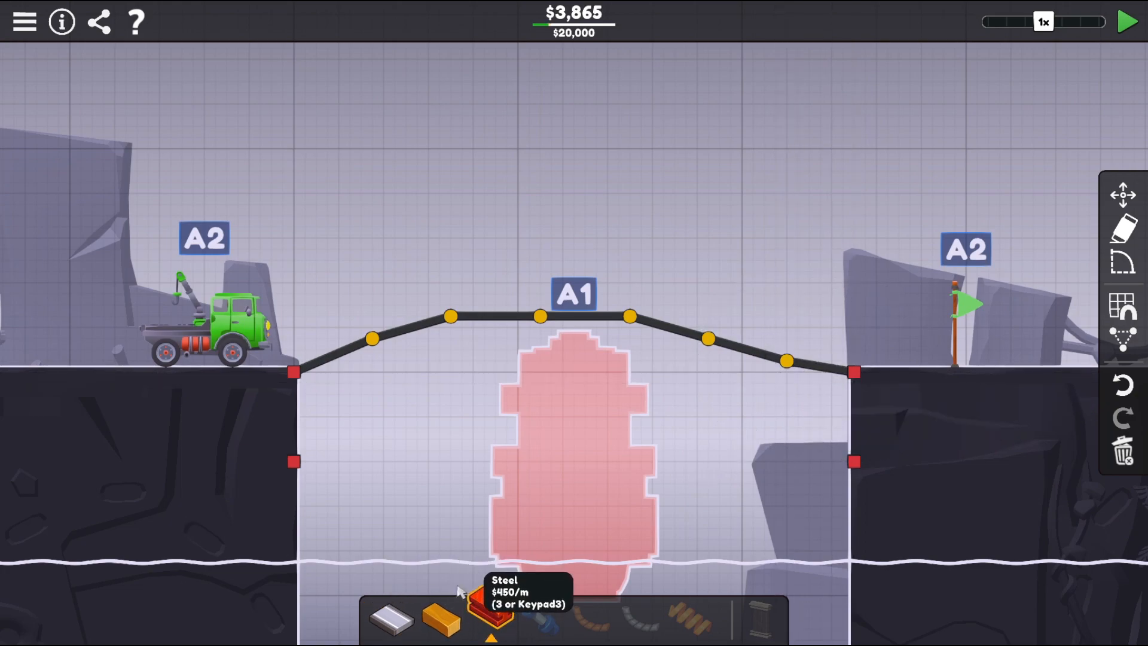
click(296, 461)
click(377, 479)
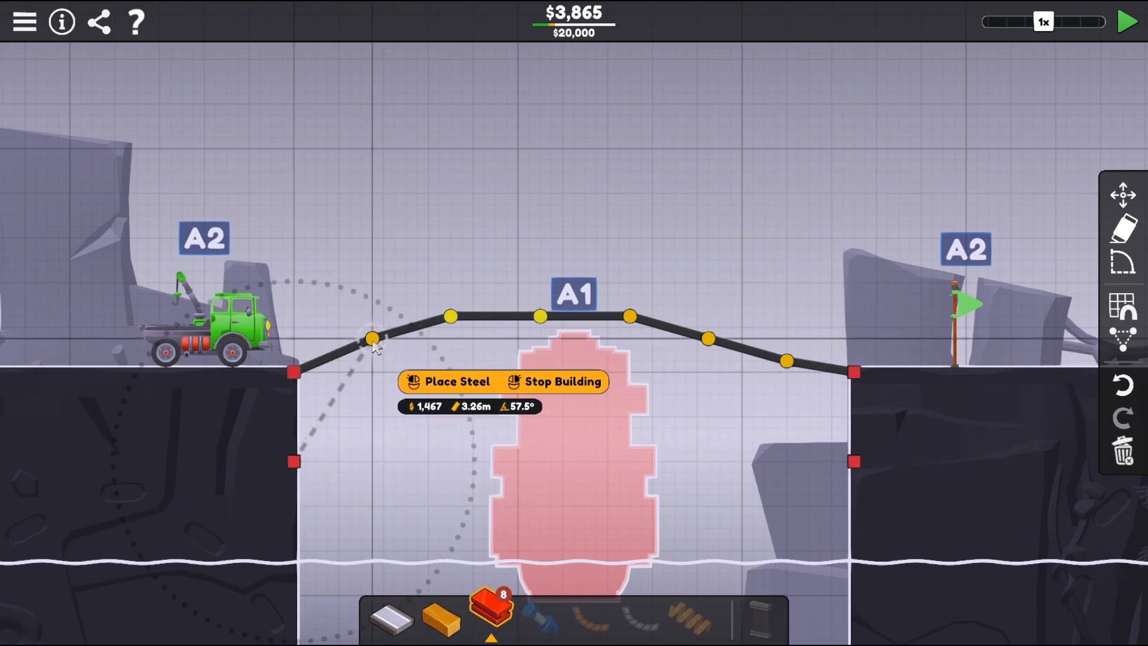
click(371, 339)
right_click(375, 342)
click(854, 461)
click(787, 362)
right_click(745, 399)
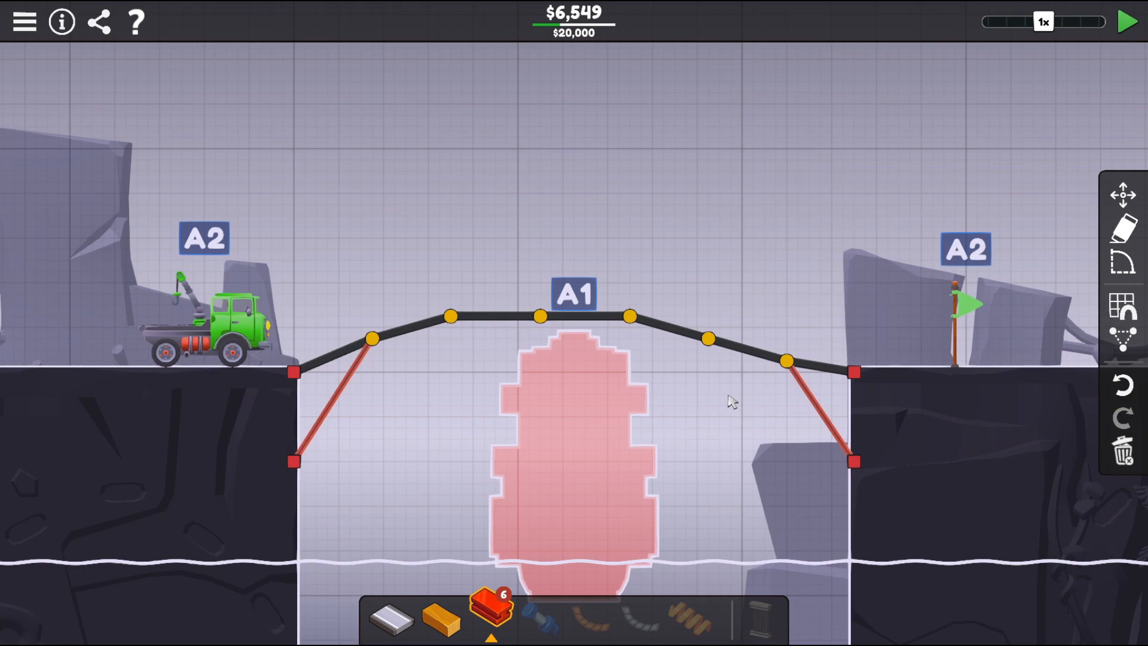
- Raise triangular steel towers above the right and left road ends, cost $11,080
click(857, 374)
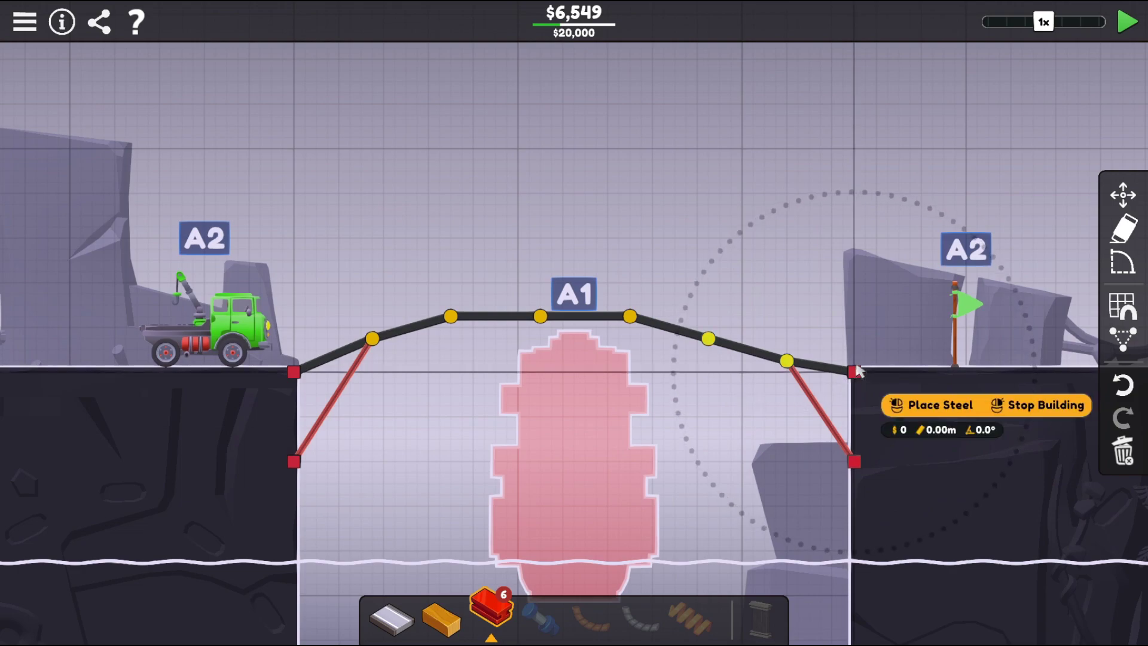
click(820, 262)
click(786, 361)
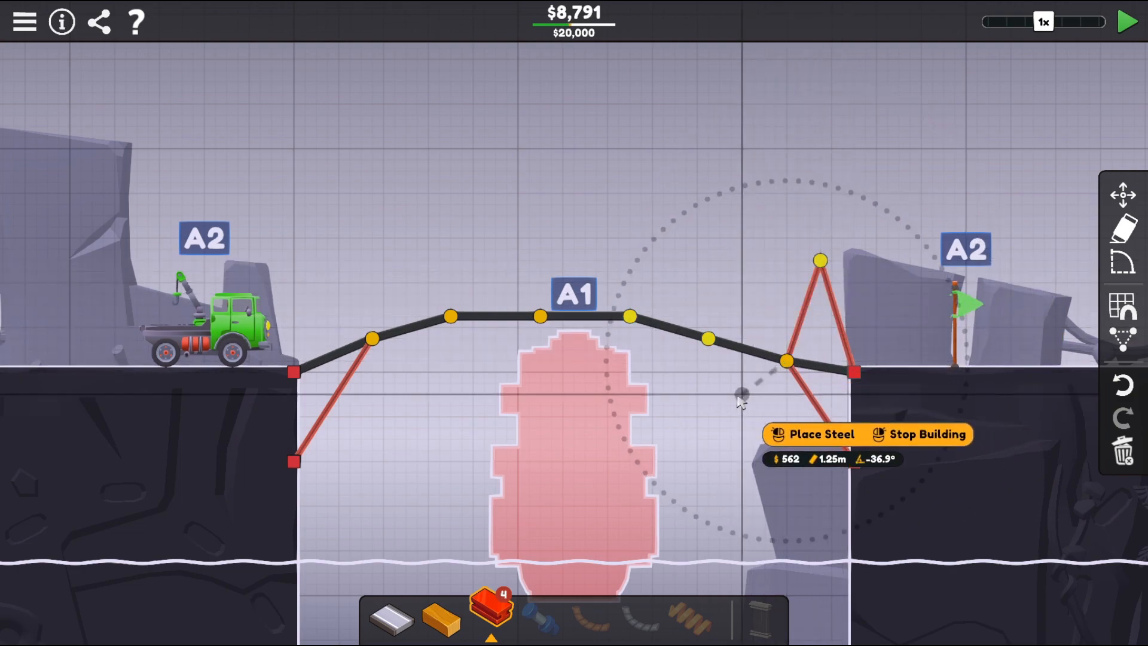
right_click(416, 441)
click(372, 340)
click(372, 339)
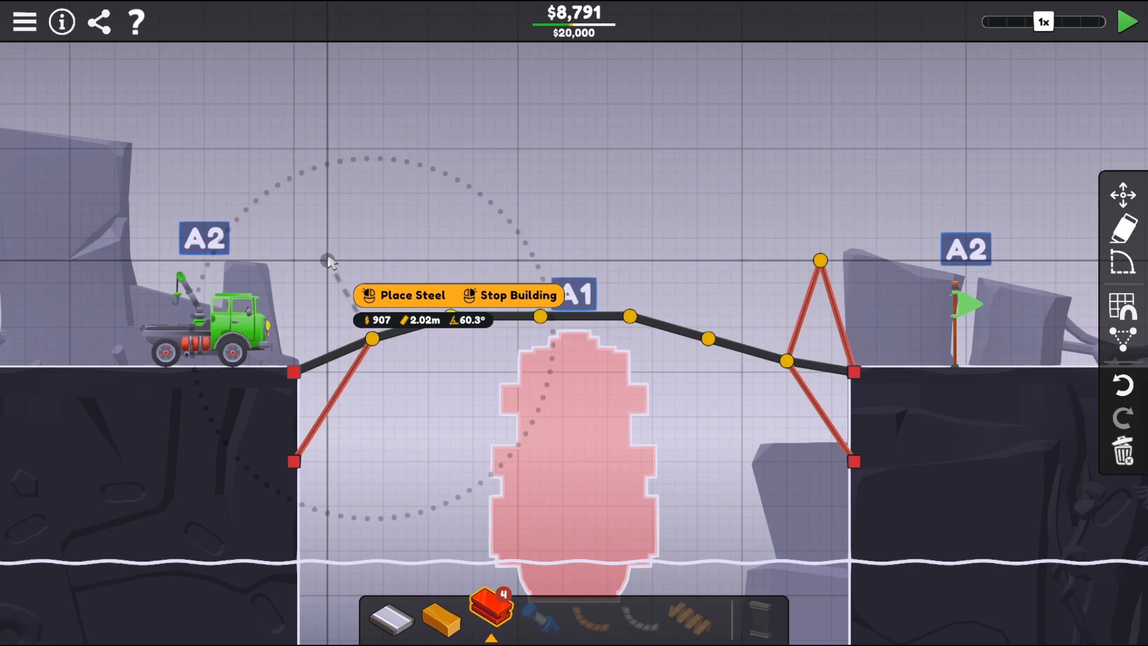
click(328, 259)
click(309, 366)
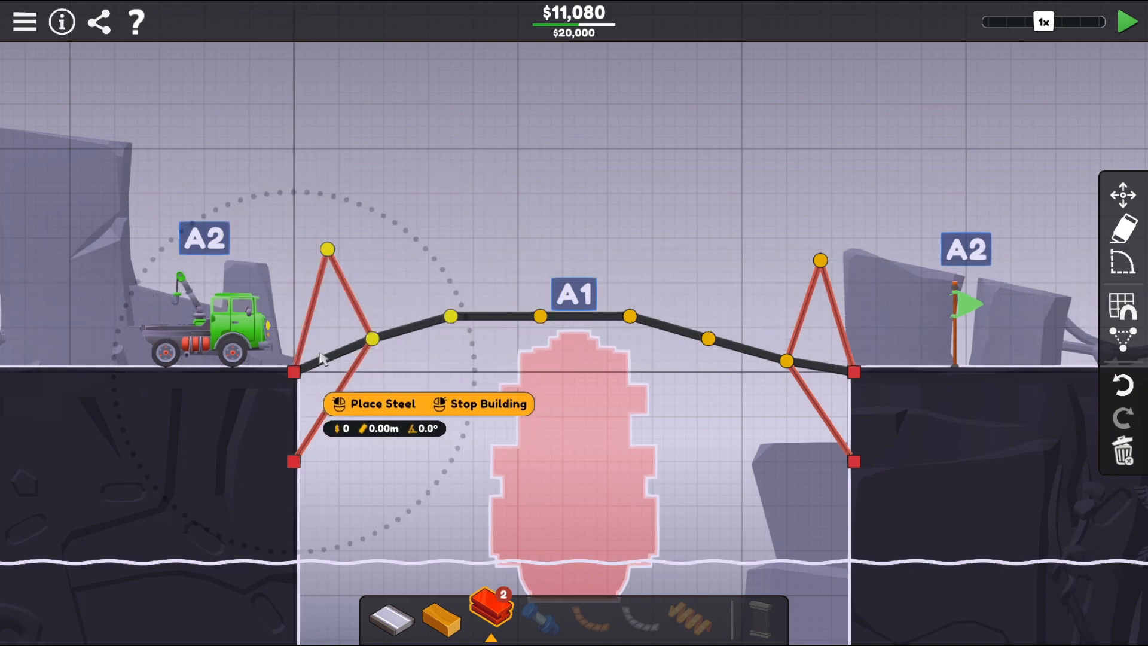
right_click(323, 359)
- Build wooden truss members from the road up to the left tower top
key(2)
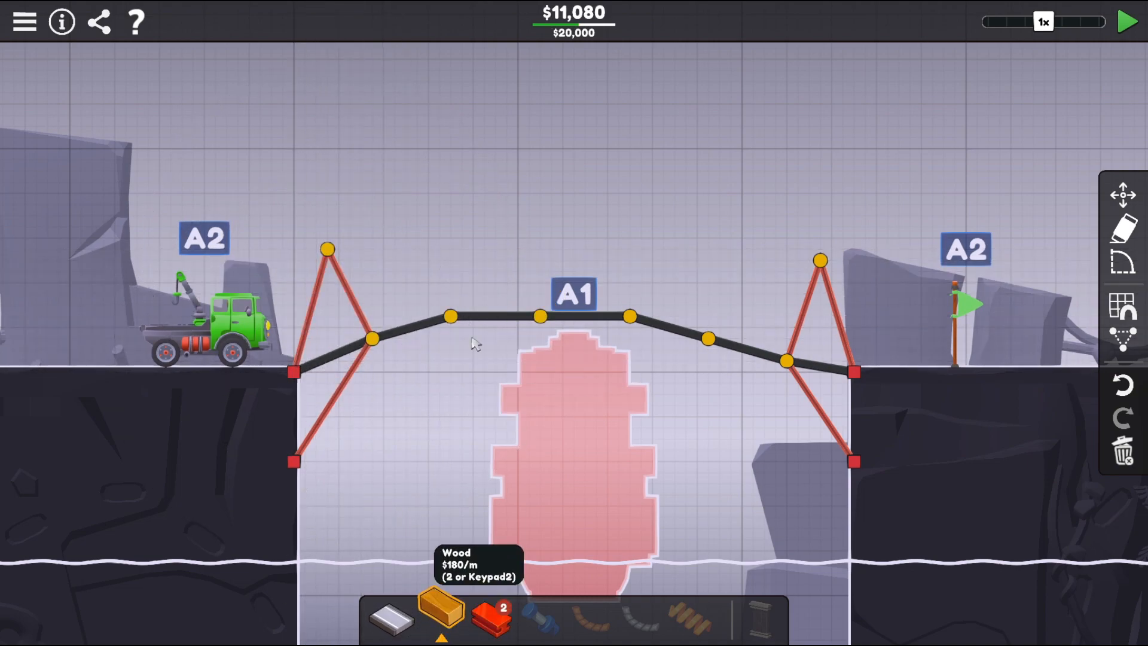
click(450, 317)
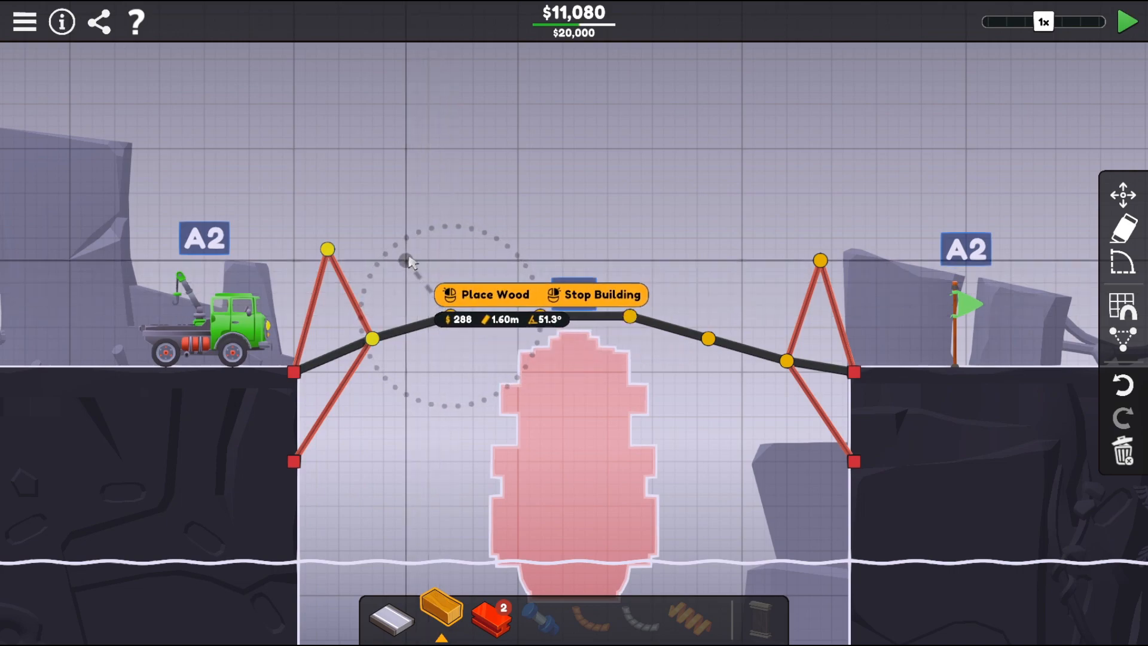
click(406, 260)
click(372, 339)
click(406, 260)
click(327, 250)
click(405, 260)
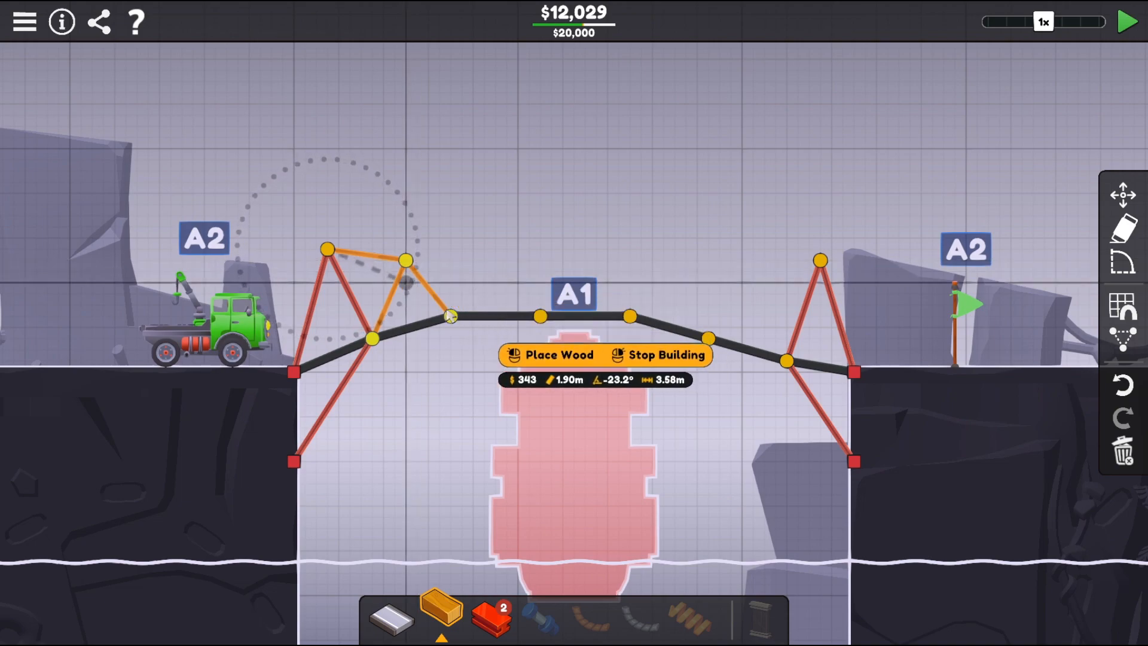
right_click(538, 341)
- Continue the wooden truss over the road centre and across to the right tower
click(449, 317)
click(507, 260)
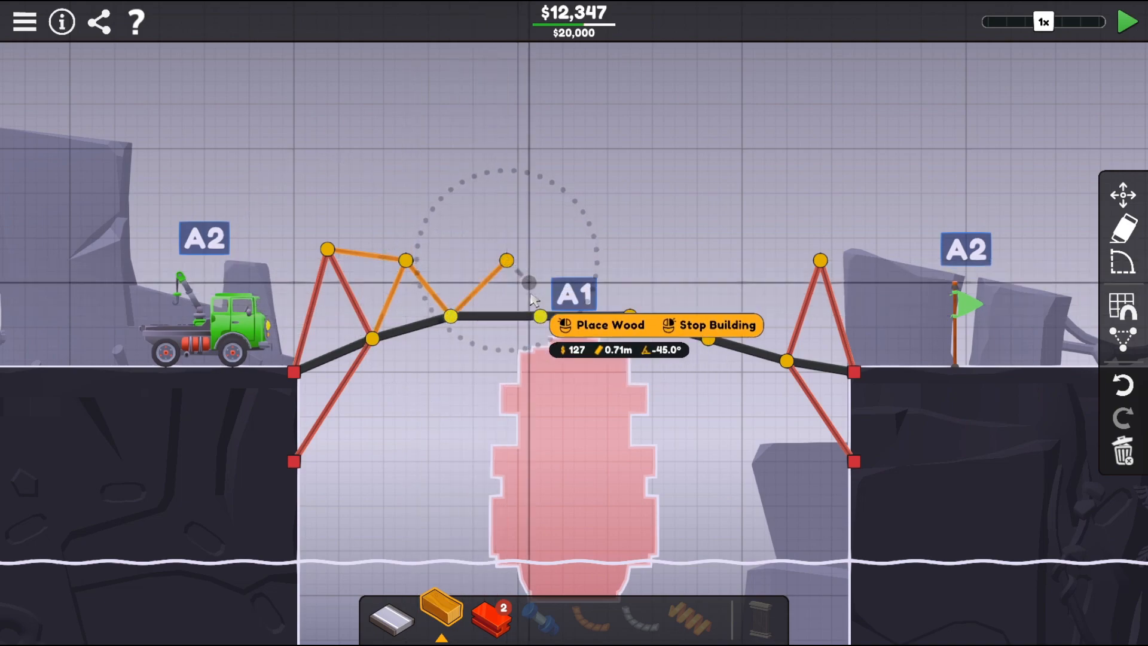
click(539, 317)
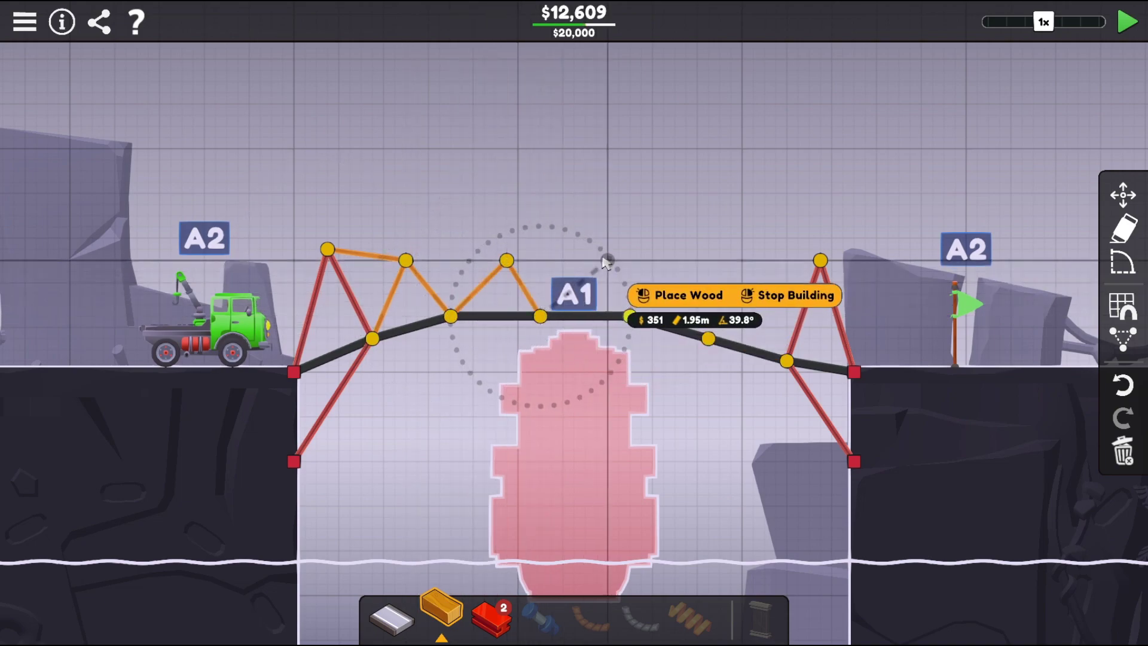
click(631, 316)
click(710, 269)
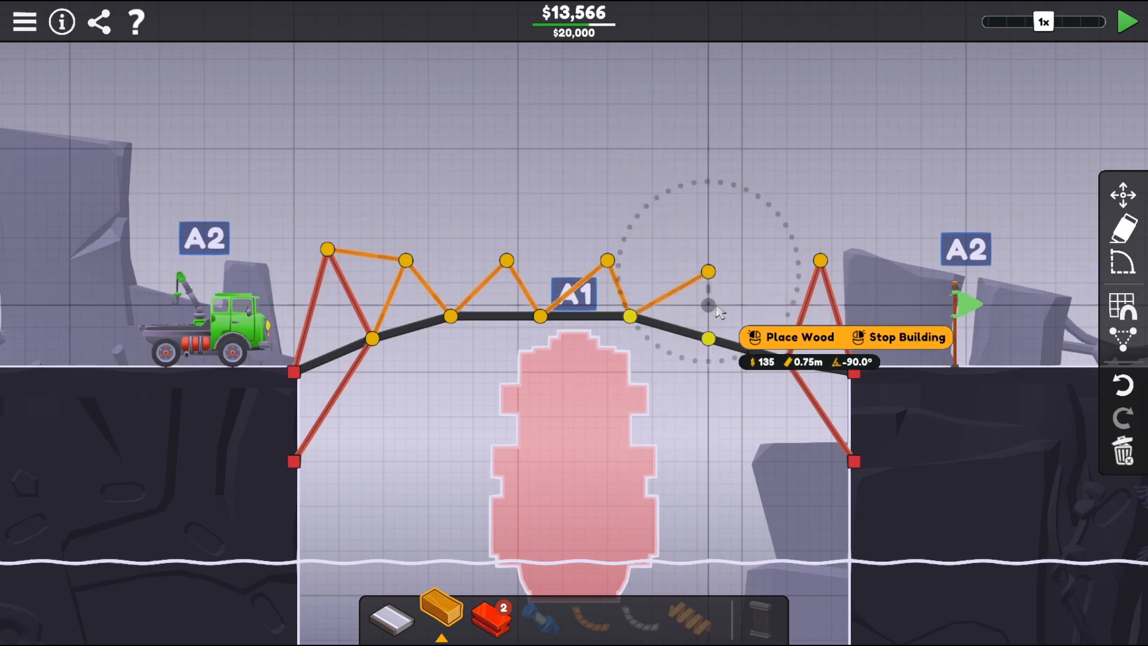
click(709, 339)
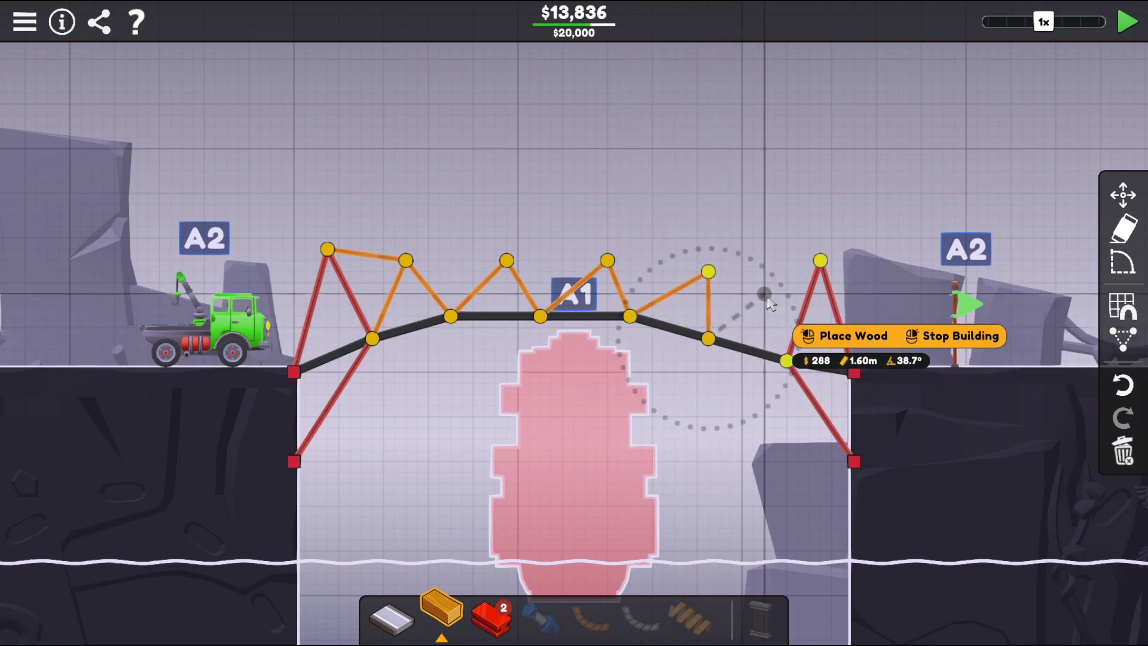
click(786, 362)
click(821, 260)
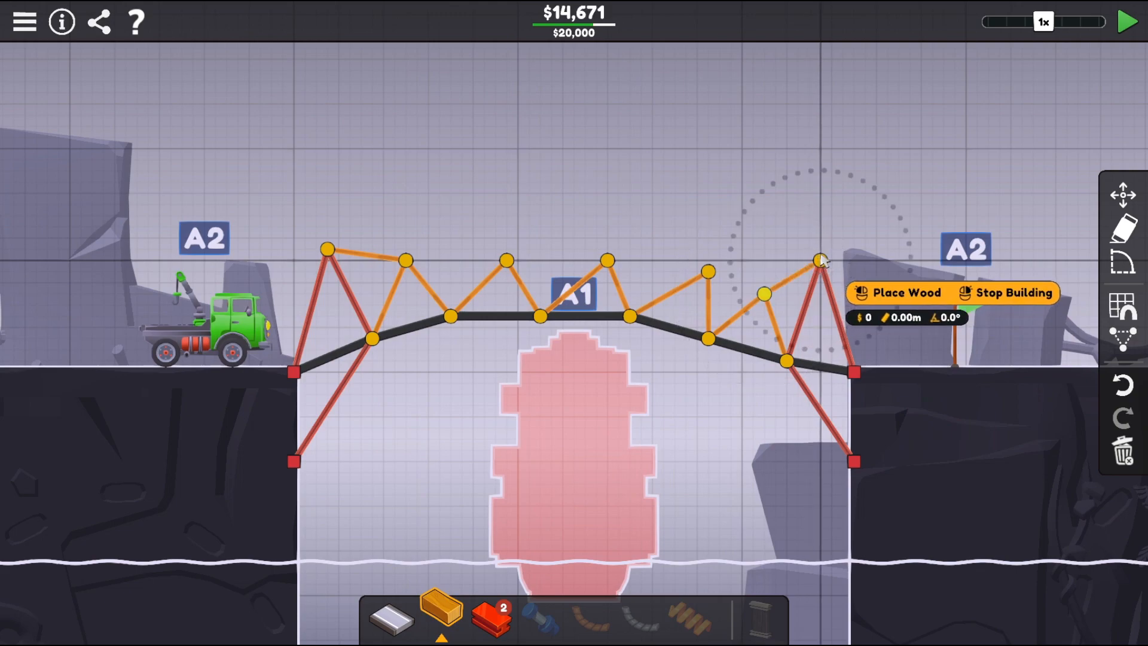
click(765, 295)
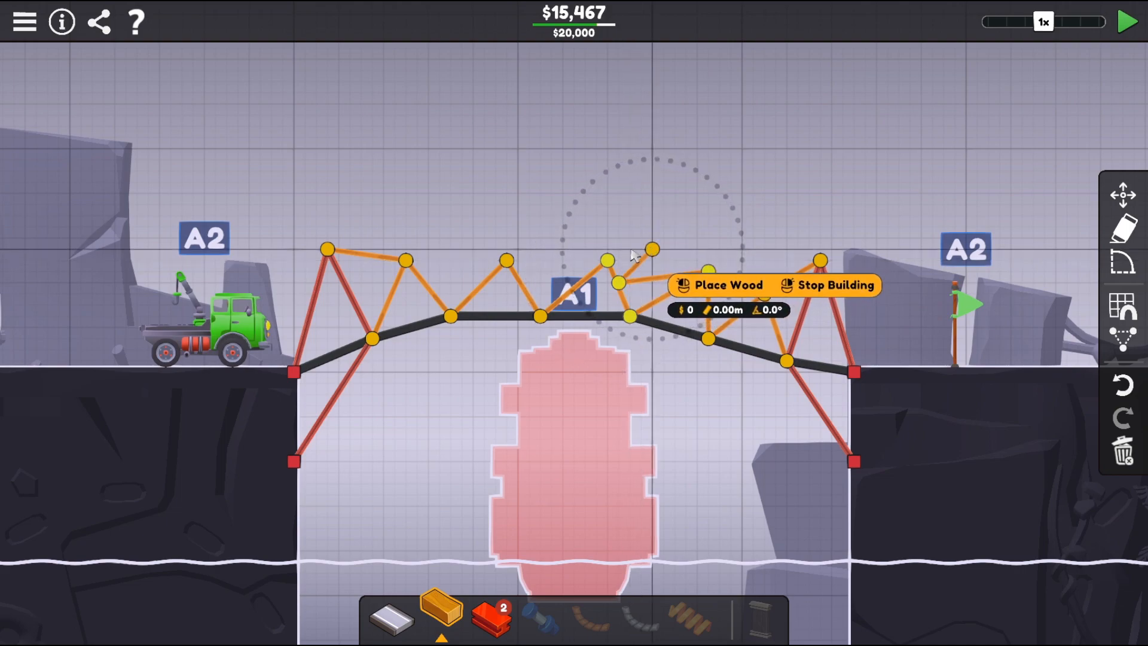
click(710, 273)
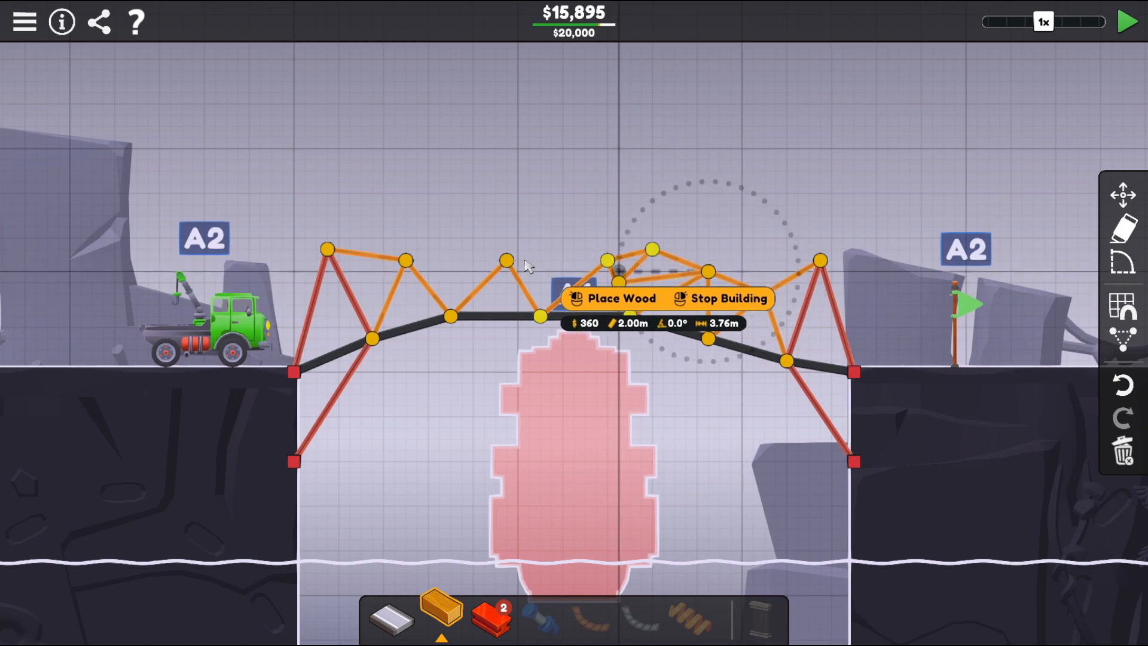
right_click(596, 266)
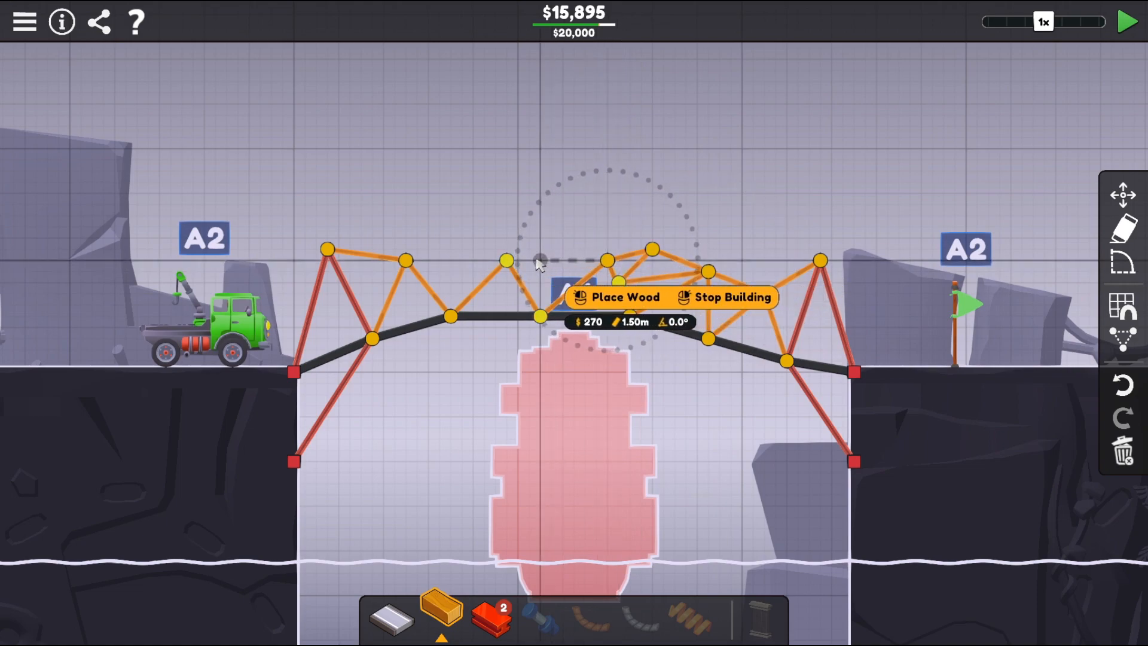
- Add diagonal wooden braces through the middle of the upper truss, cost $17,771
click(507, 260)
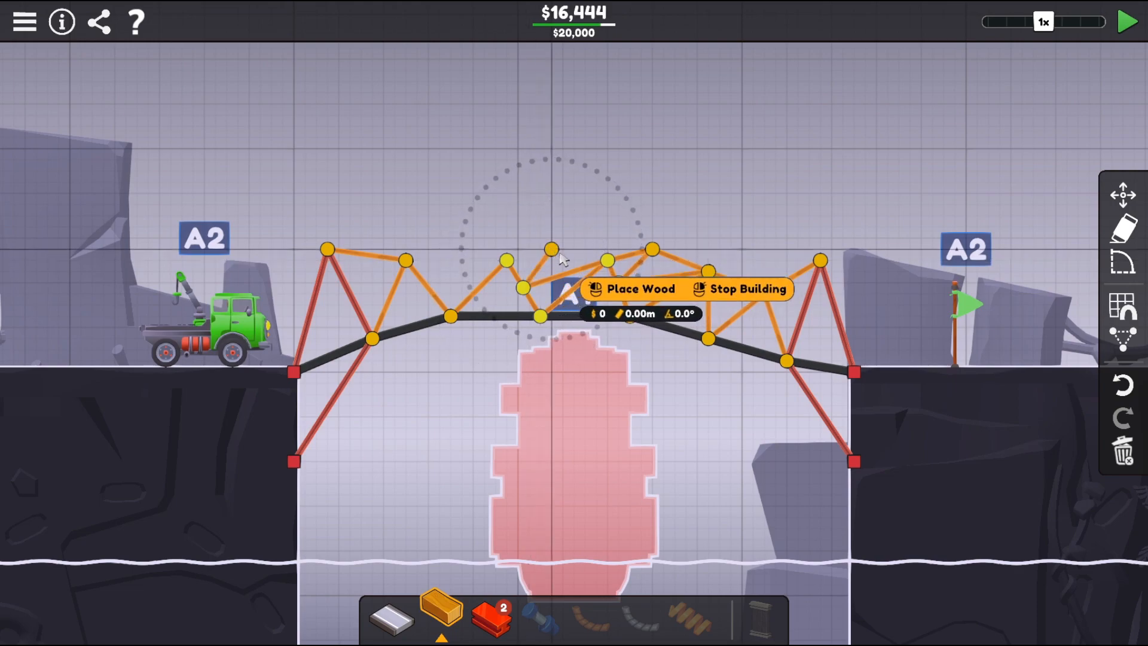
click(551, 251)
click(507, 260)
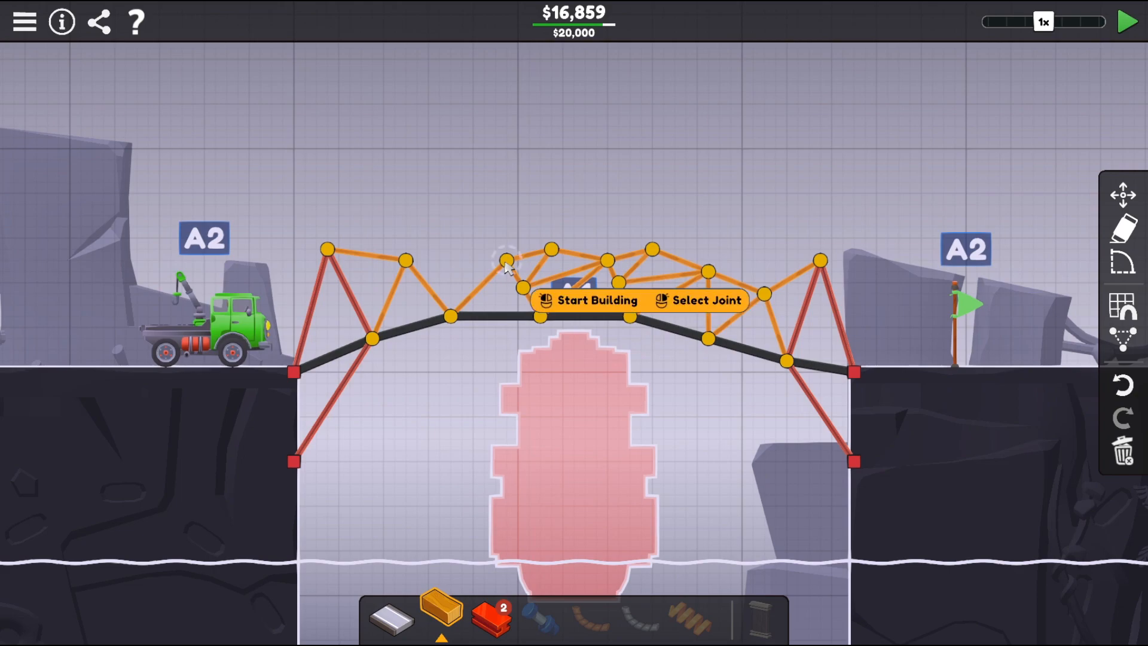
click(507, 262)
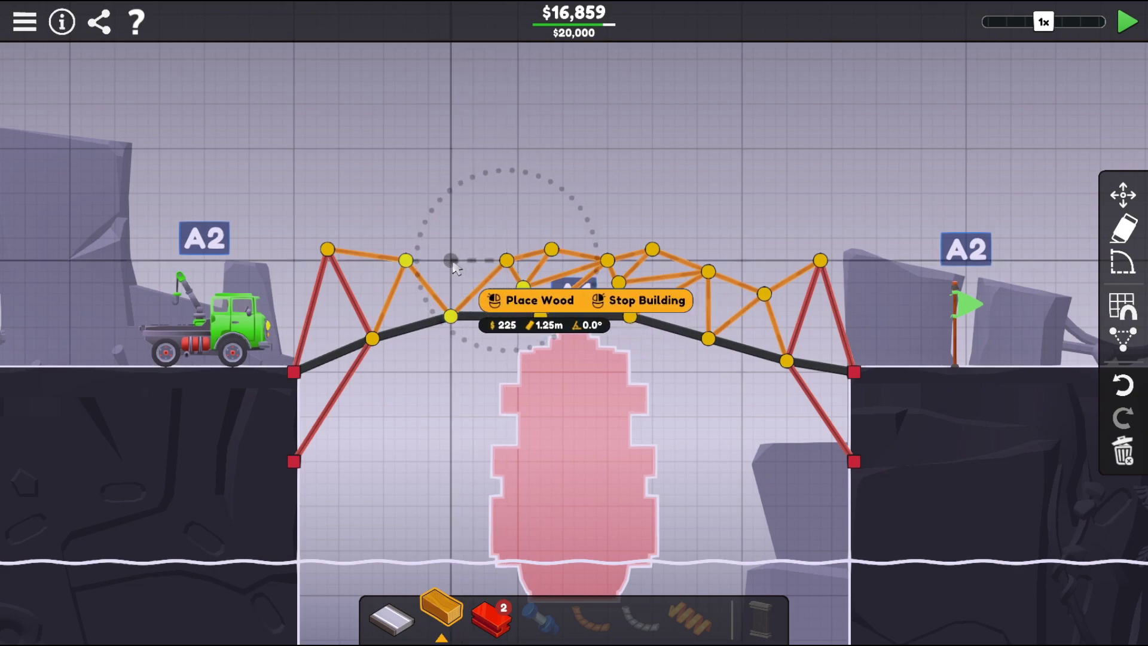
click(428, 283)
click(439, 249)
click(506, 260)
click(540, 314)
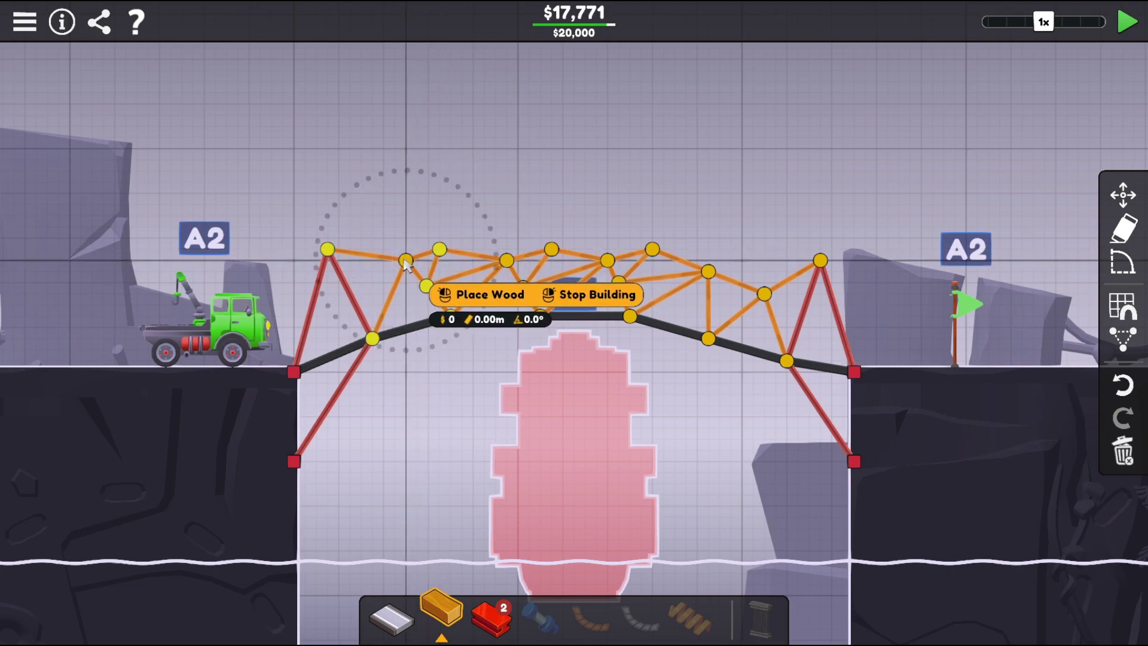
right_click(438, 409)
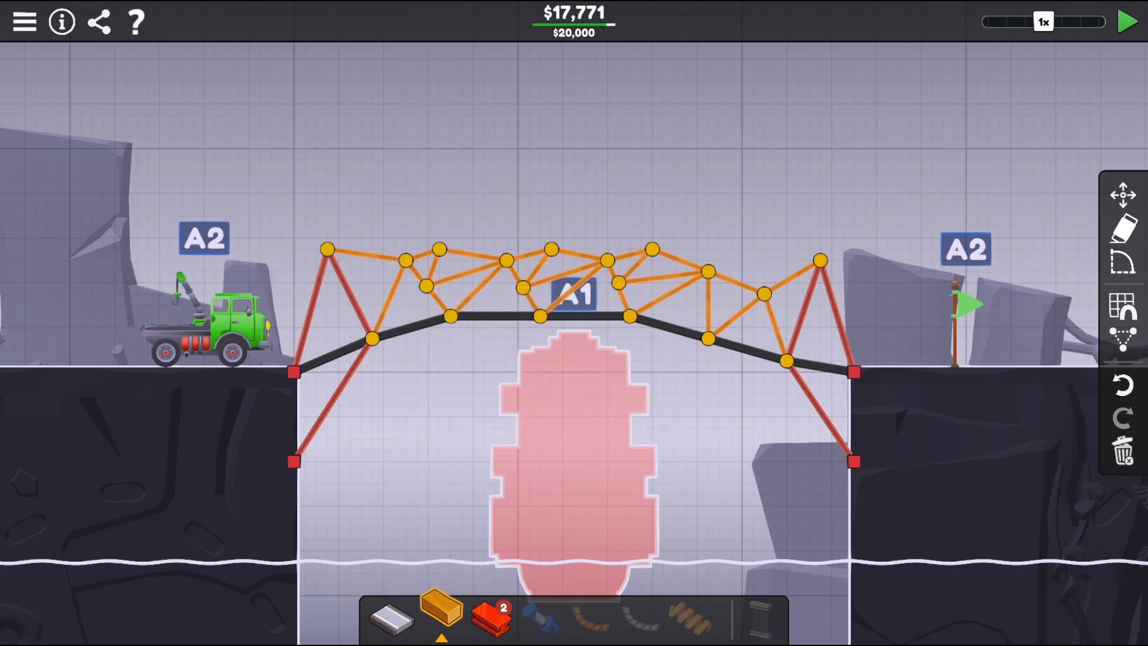
- Simulate CR-08 Over The Boat to Level Complete and advance to CR-09 Rock Star
click(1125, 24)
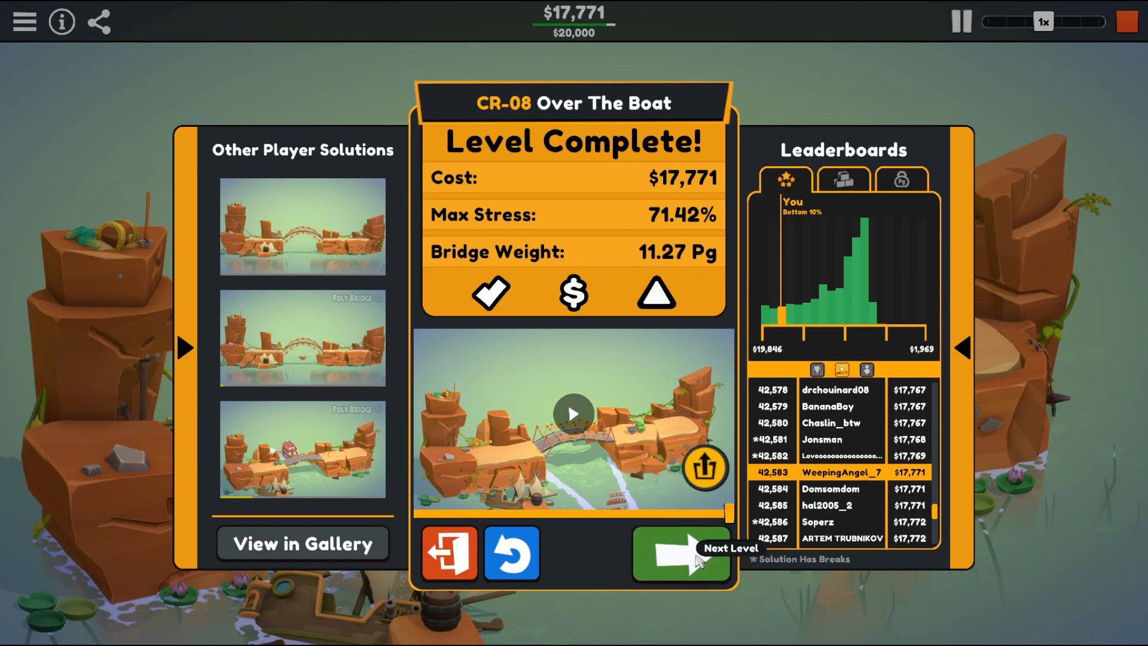
click(689, 555)
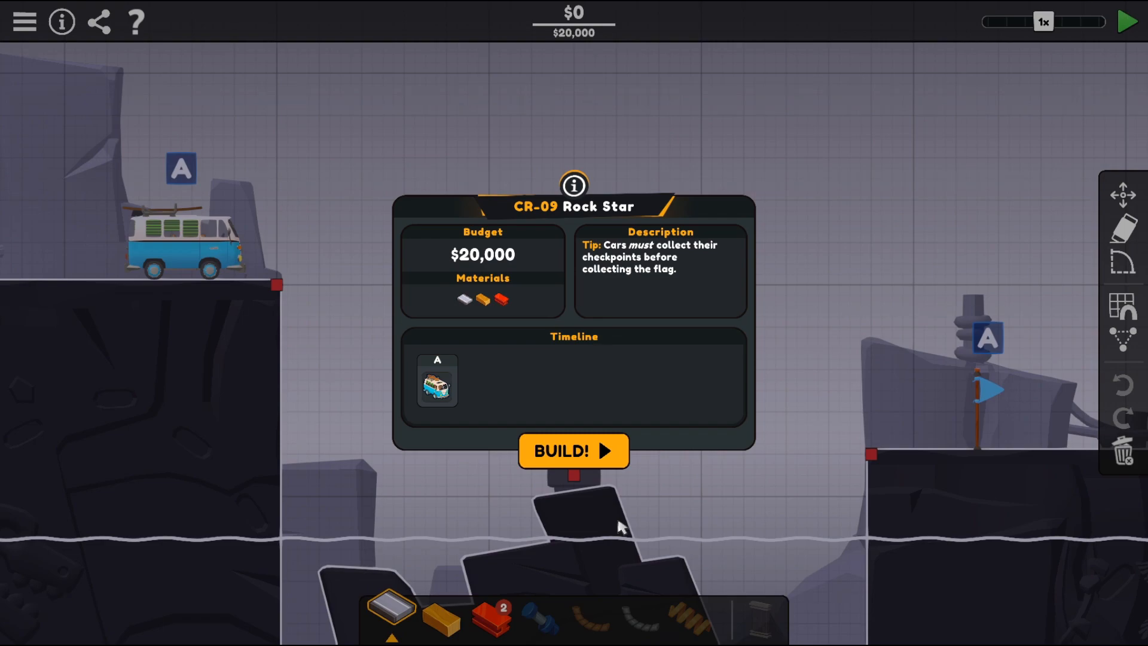
- Dismiss the briefing and lay a road from the left cliff down through star A.1 toward the right cliff
click(575, 452)
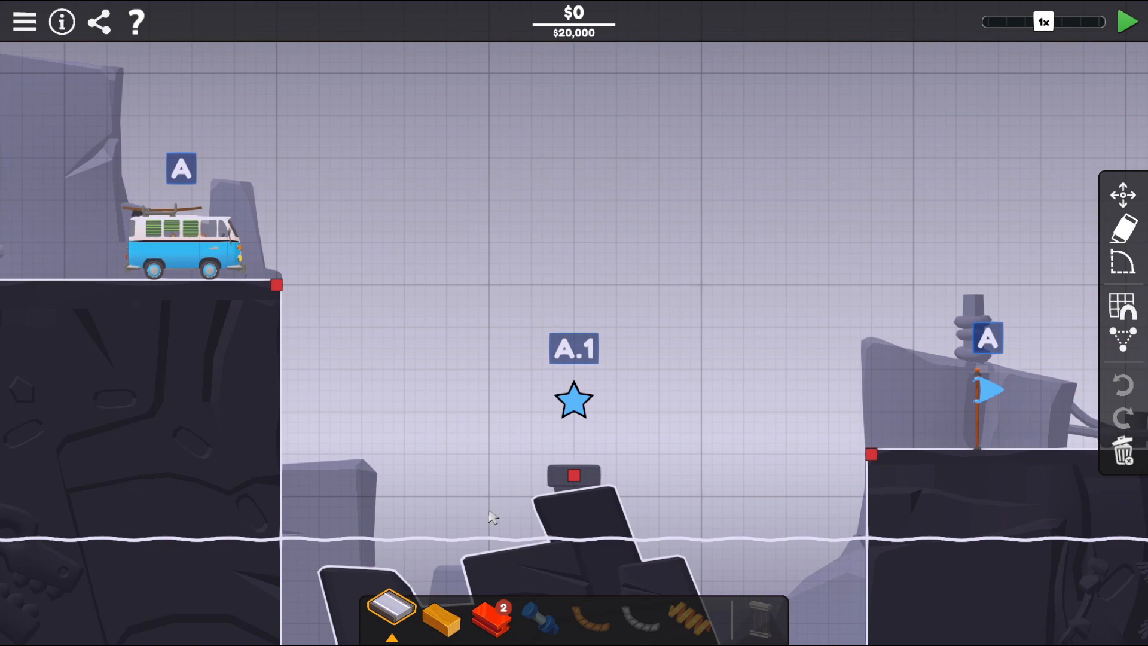
click(278, 285)
click(350, 323)
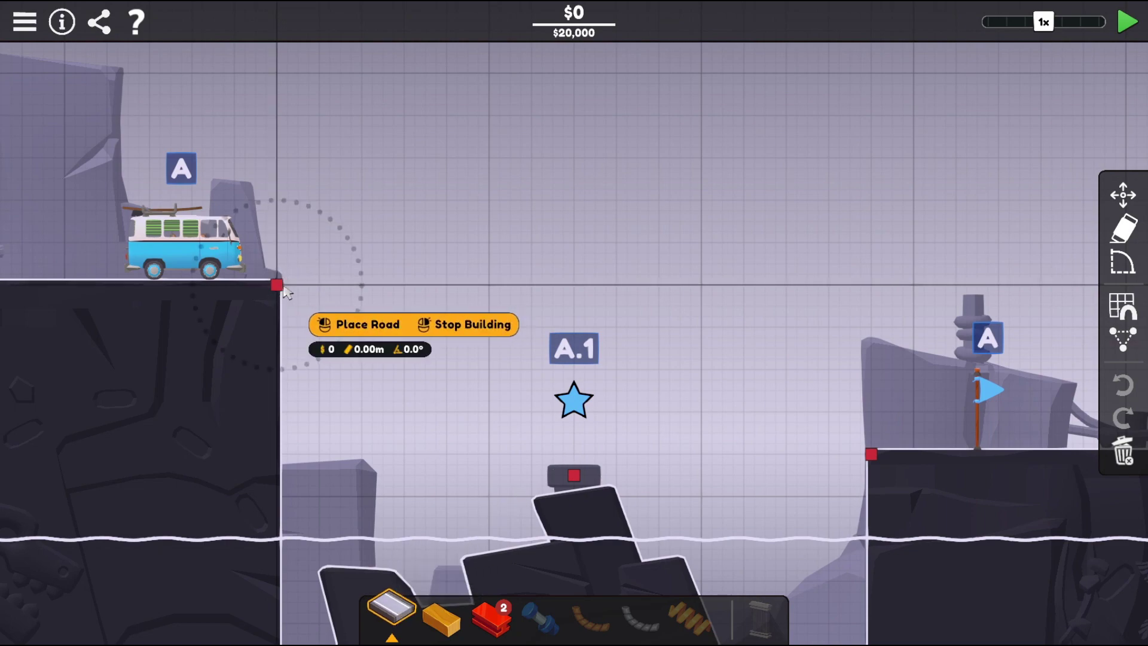
click(525, 436)
click(575, 454)
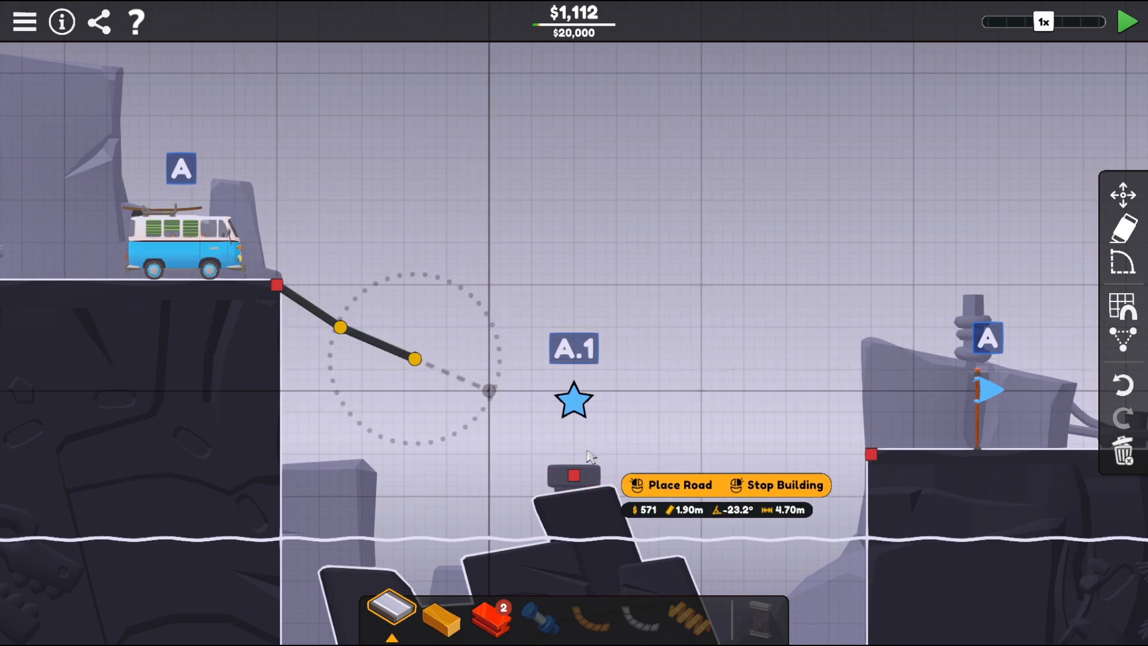
click(648, 471)
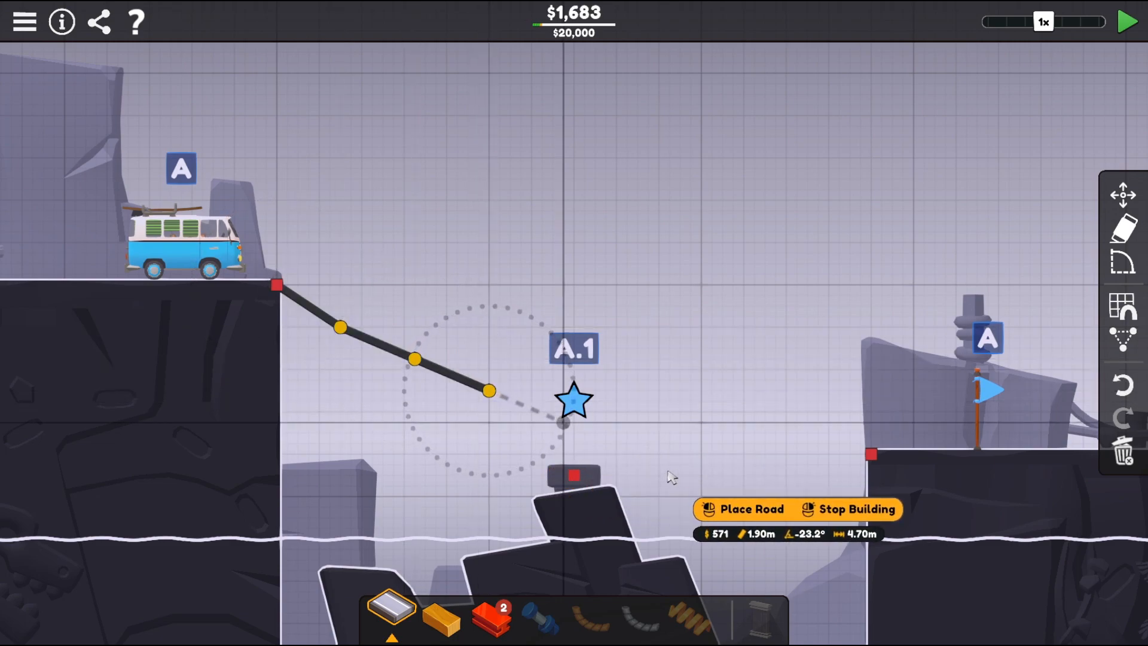
click(709, 450)
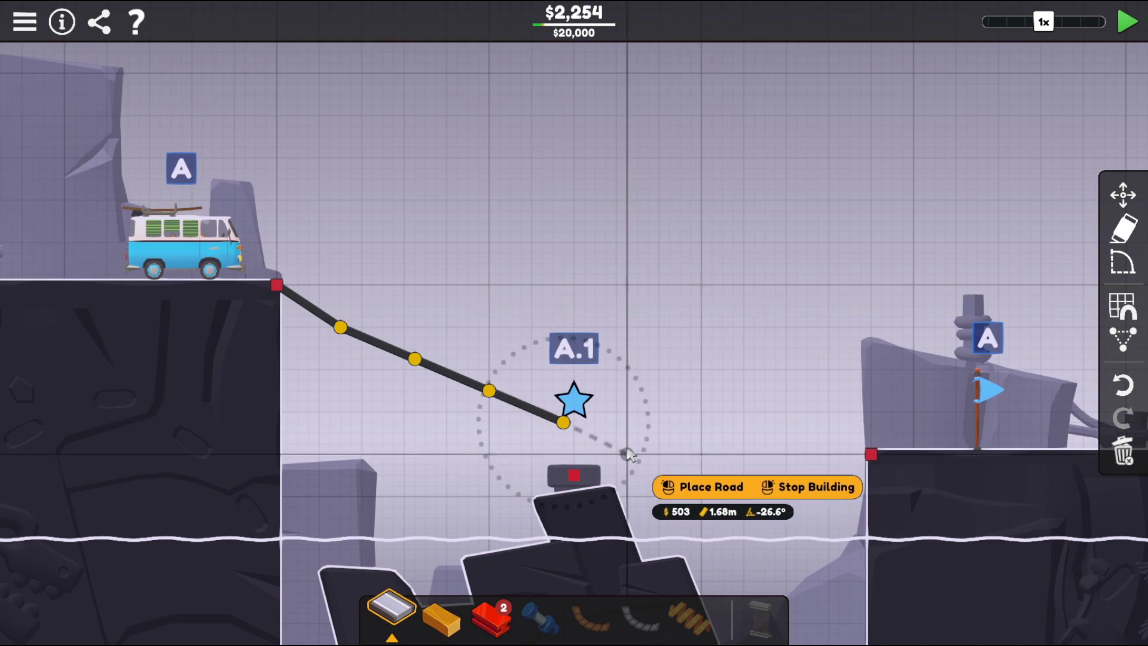
click(728, 430)
click(803, 444)
click(878, 456)
- Finish the road at the right anchor and brace it to the central pier with steel struts
click(869, 458)
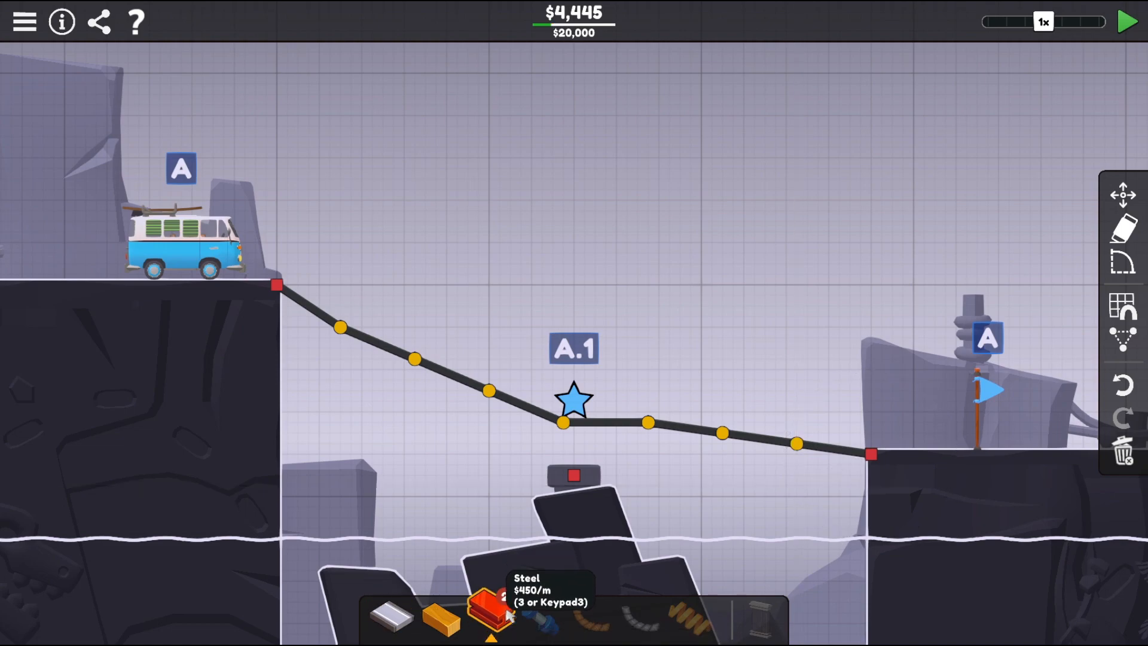
click(492, 617)
click(575, 476)
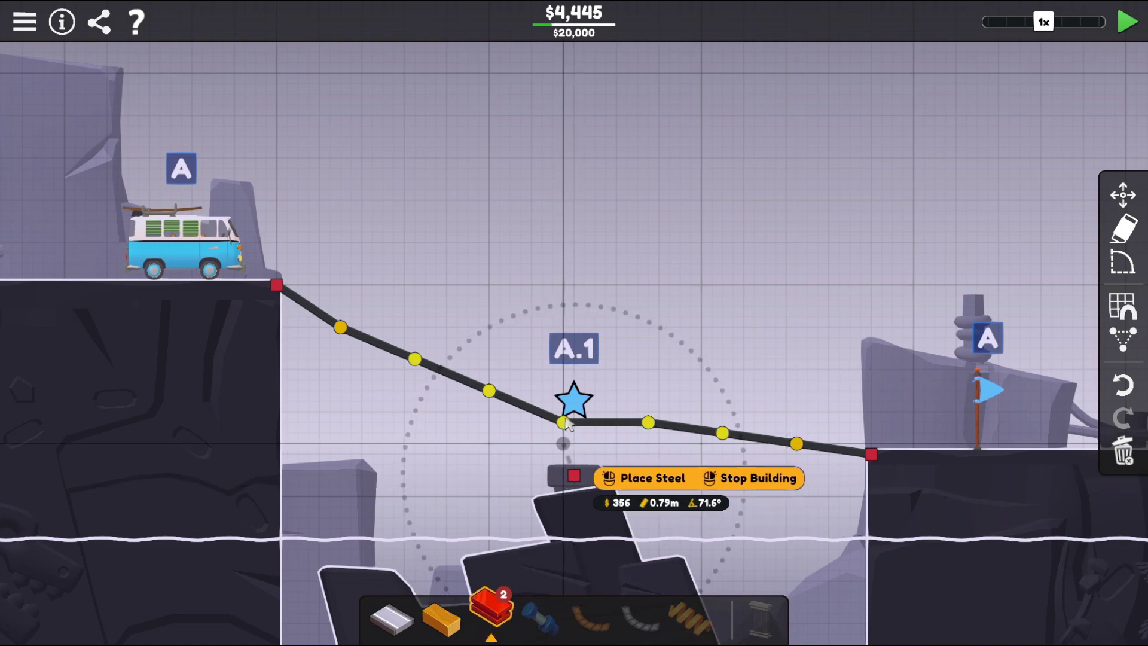
click(489, 391)
click(575, 475)
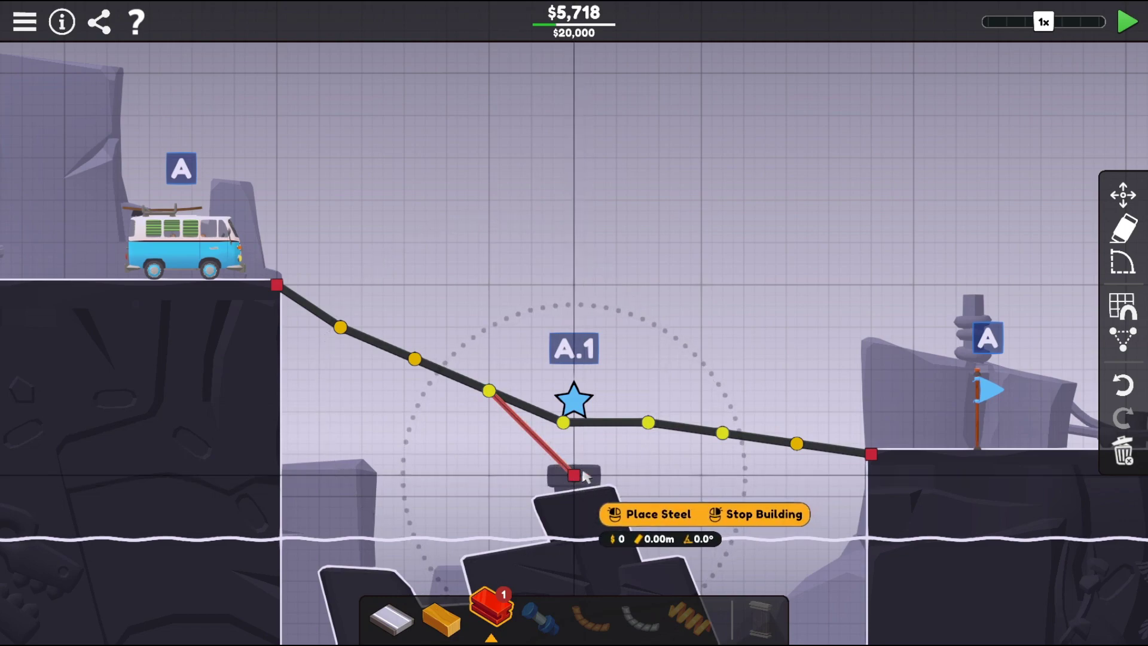
click(648, 422)
right_click(703, 582)
- Add wooden struts between the pier and the road beneath the A.1 star
click(562, 421)
click(575, 476)
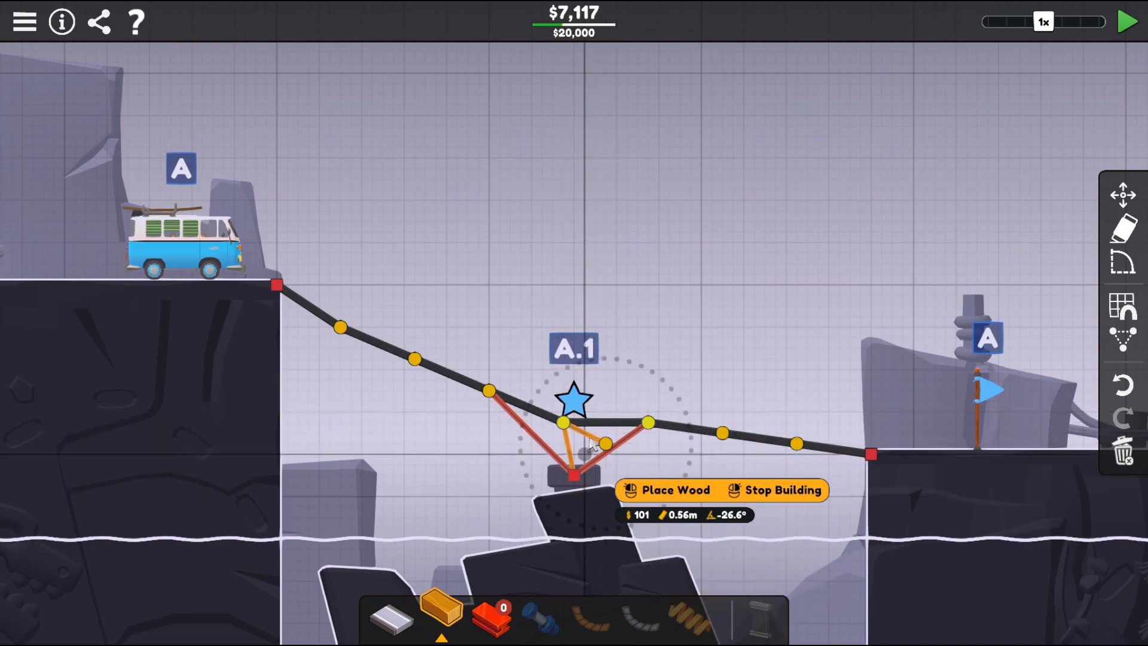
click(597, 443)
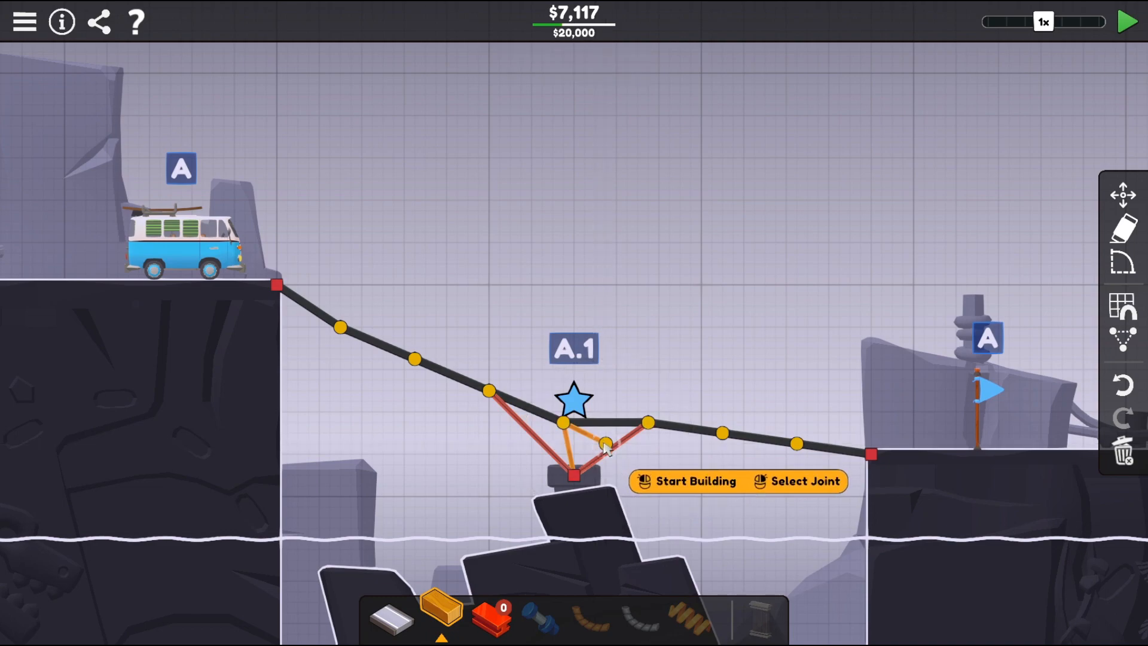
click(606, 444)
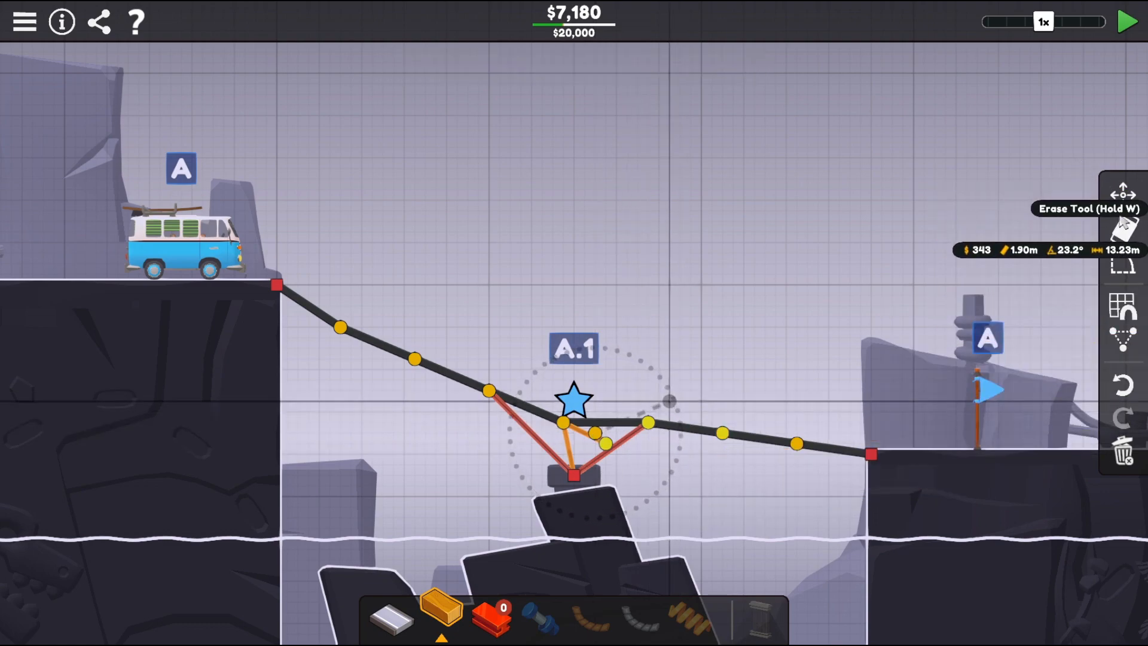
click(615, 424)
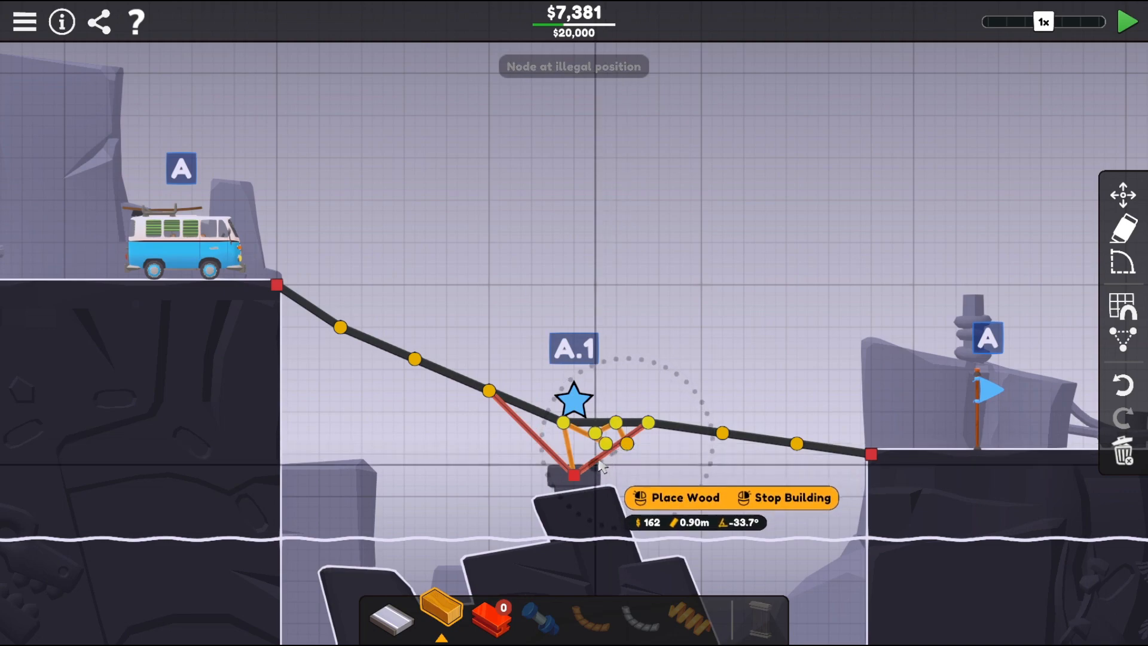
click(626, 446)
- Fill in the lower wooden brace cluster and tie it to the road left of the star
click(571, 456)
click(595, 465)
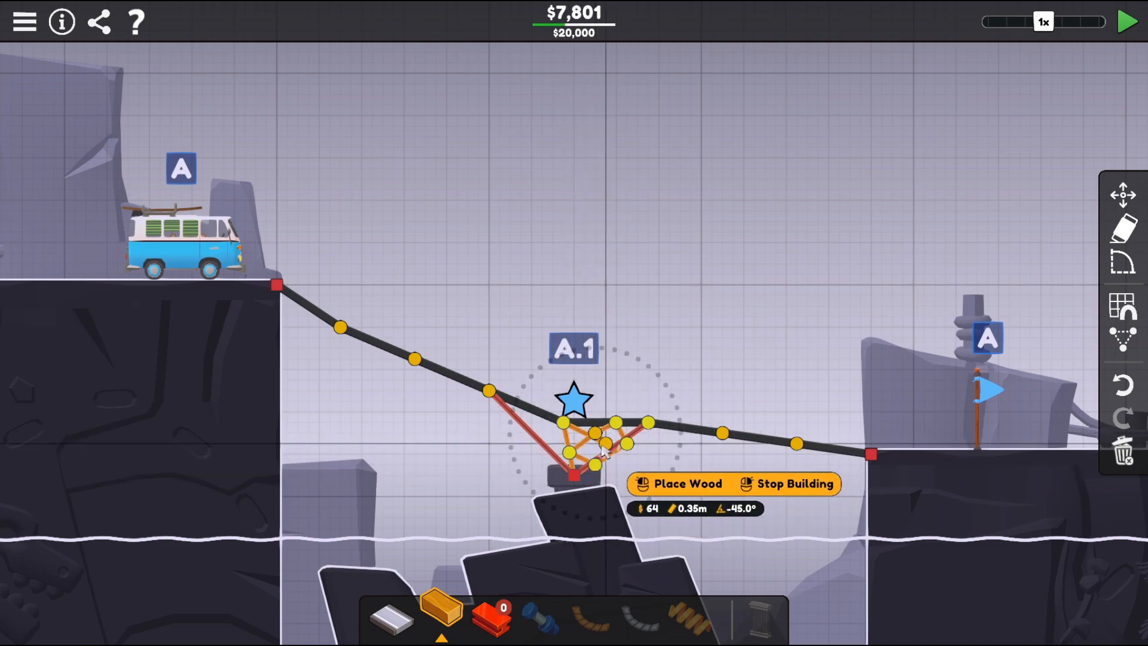
click(595, 465)
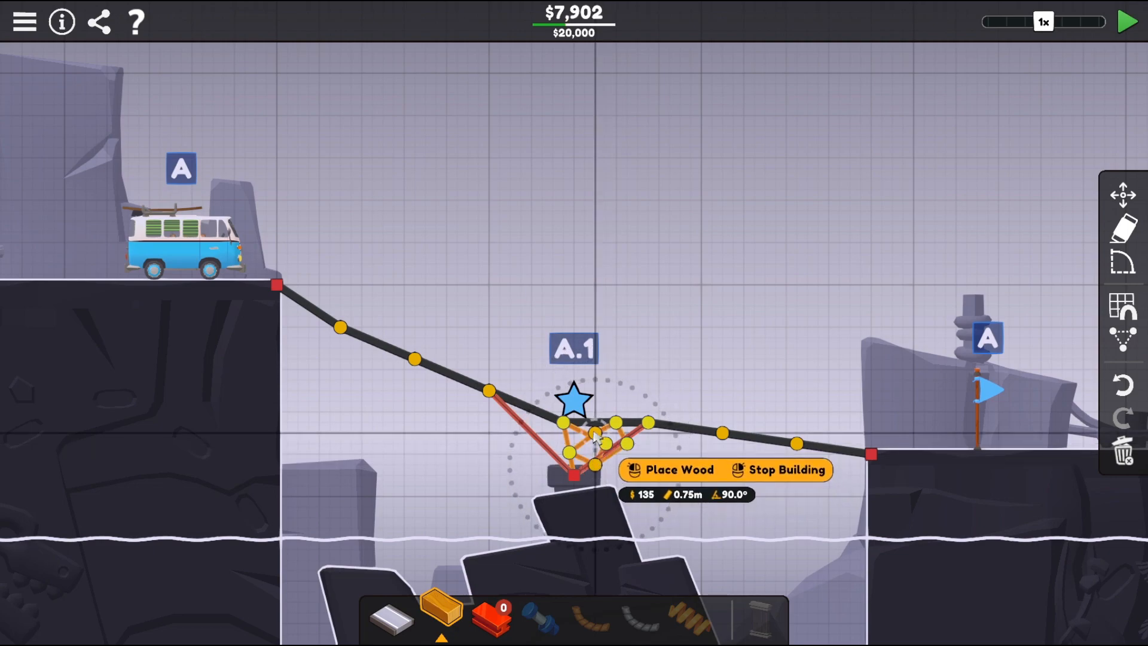
click(576, 450)
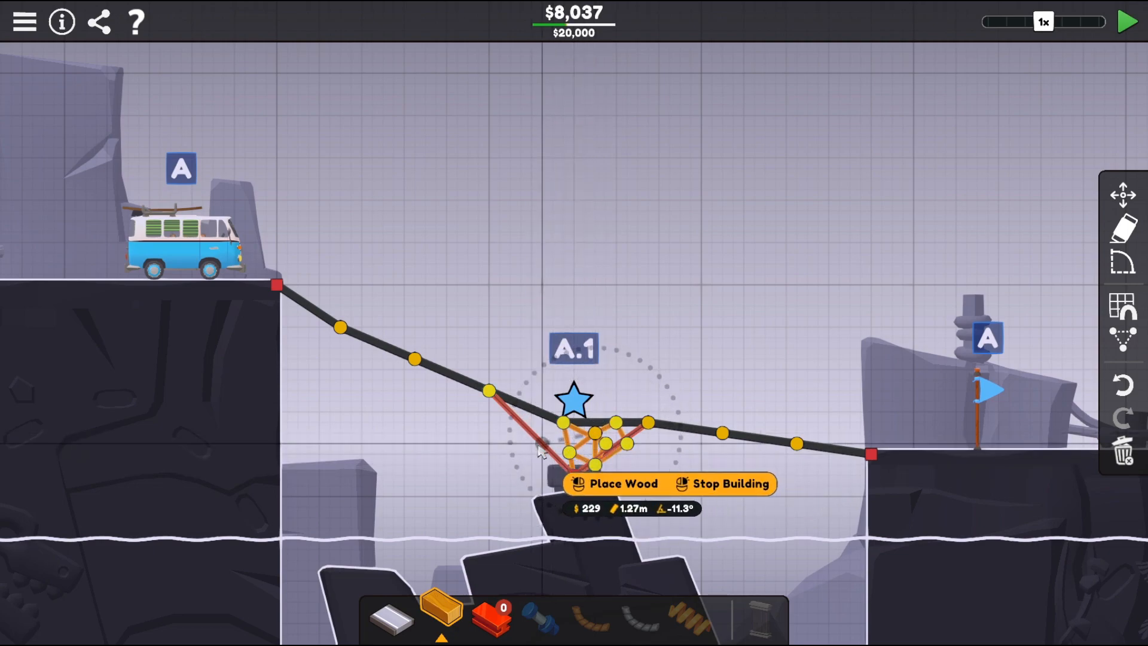
click(532, 410)
click(522, 424)
right_click(618, 512)
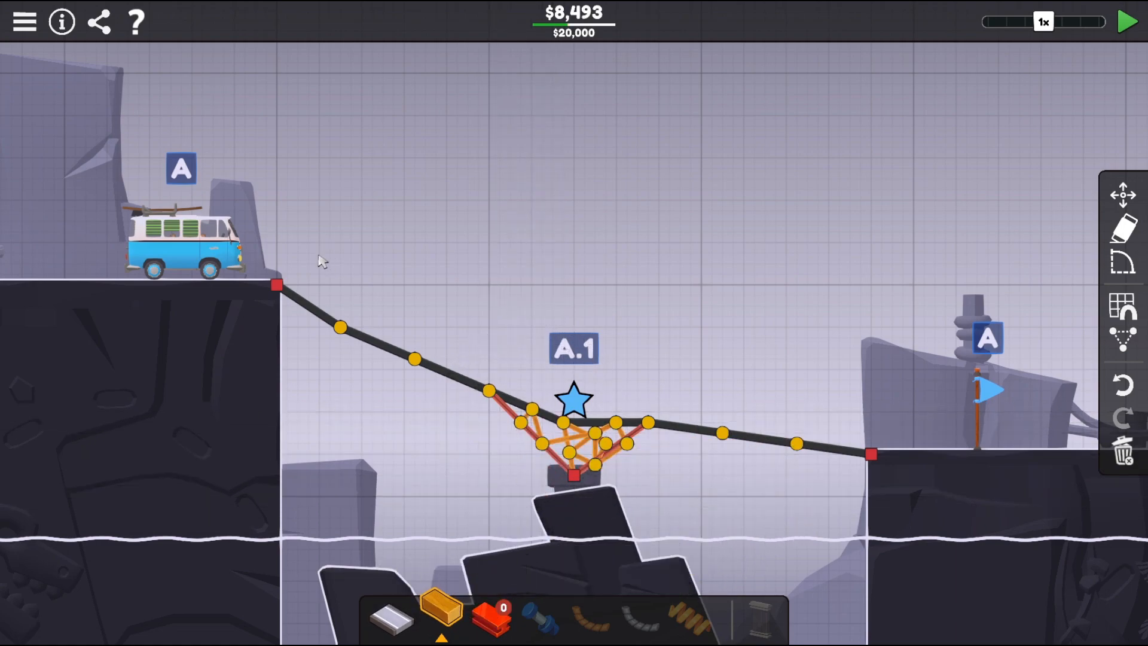
- Build a wood zigzag truss from the left cliff anchor down the sloping road to the A.1 star
click(277, 286)
click(349, 243)
click(339, 328)
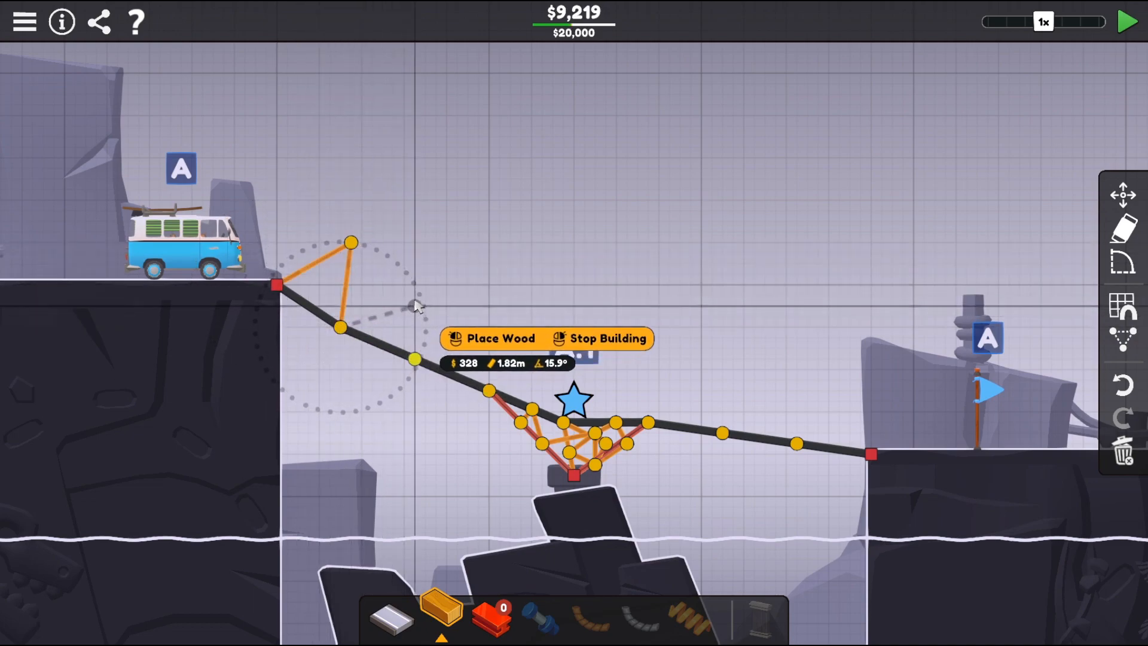
click(414, 307)
click(416, 359)
click(478, 327)
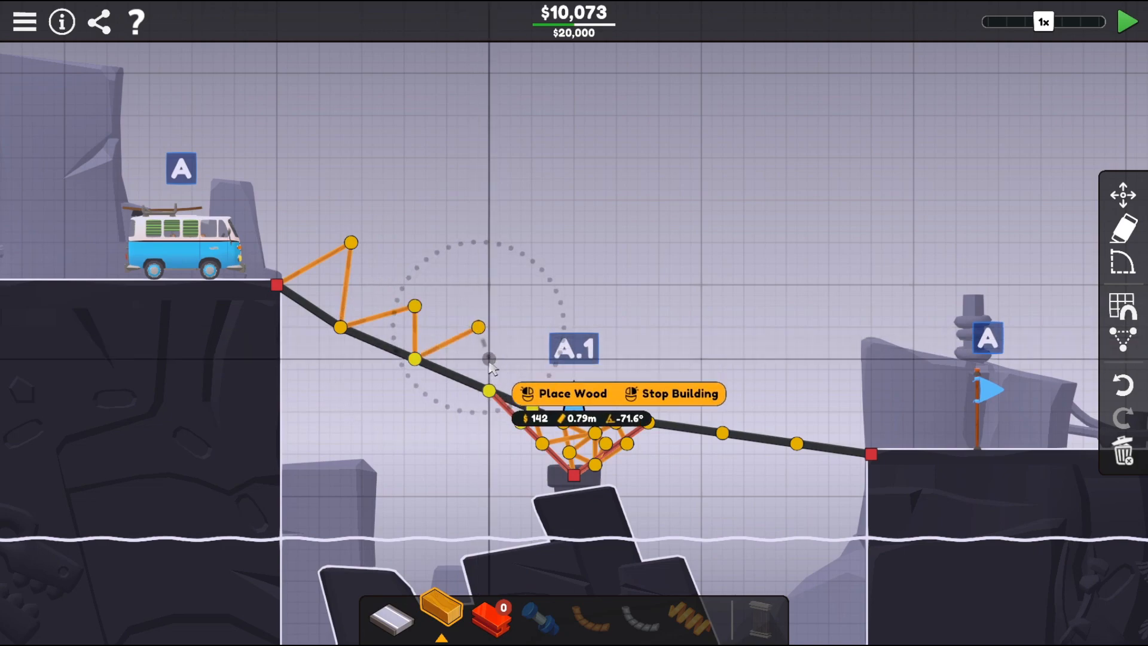
click(488, 390)
click(542, 368)
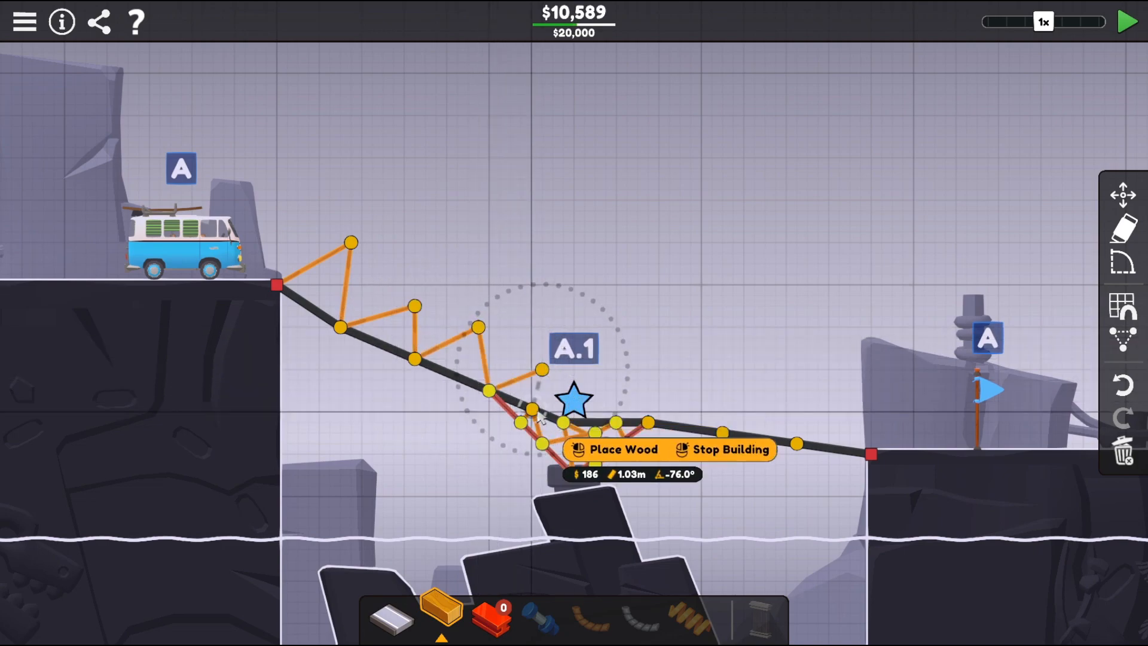
click(532, 411)
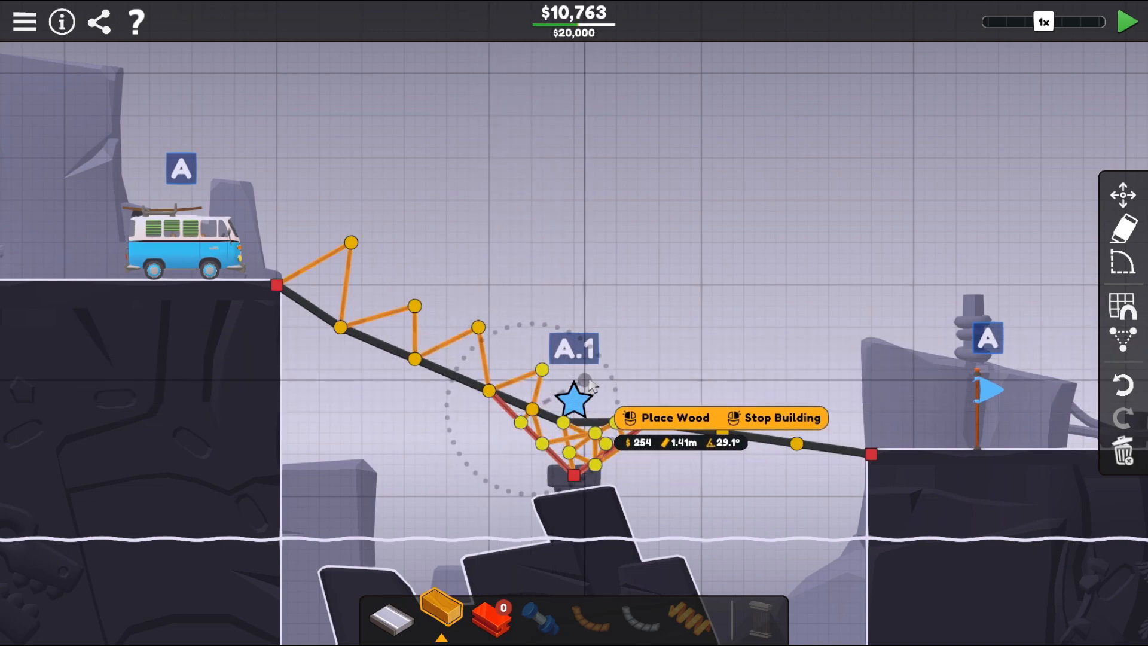
- Continue the wood zigzag past the star with upper nodes tied down to the road joints
click(583, 369)
click(617, 422)
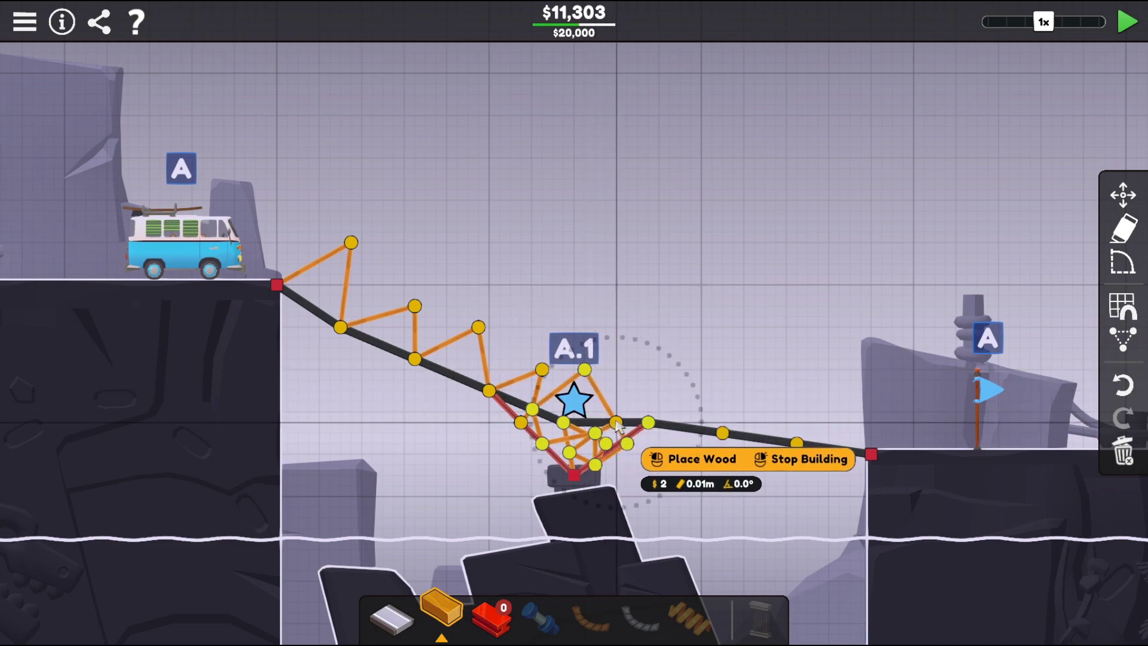
click(648, 370)
click(648, 423)
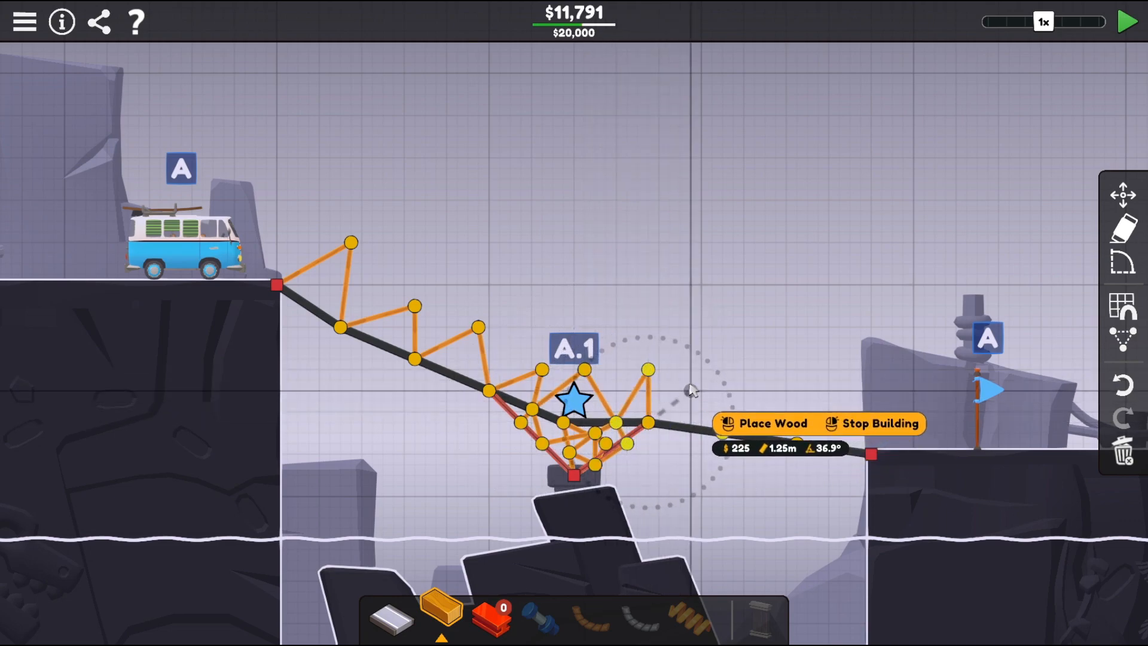
click(711, 391)
click(722, 434)
- Extend the wood truss to the road's right end, finishing with a vertical post
click(797, 444)
click(797, 392)
click(797, 444)
click(871, 402)
click(870, 454)
click(870, 402)
- Run a continuous top chord back leftward from the right end to join the left truss
click(797, 392)
click(711, 391)
click(648, 370)
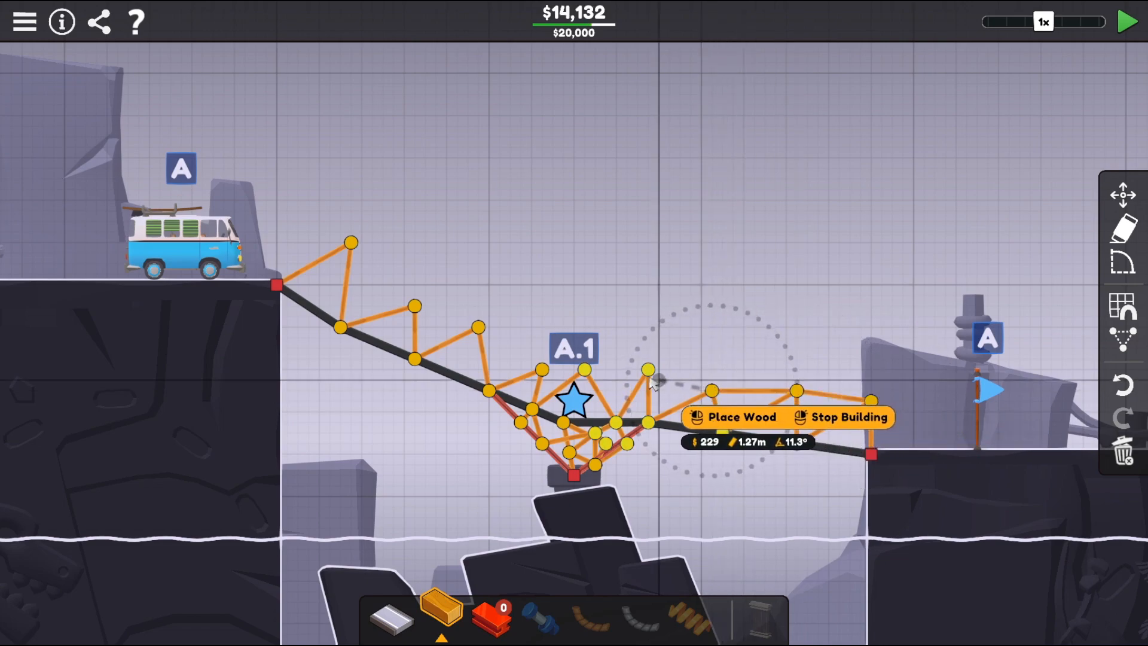
click(585, 370)
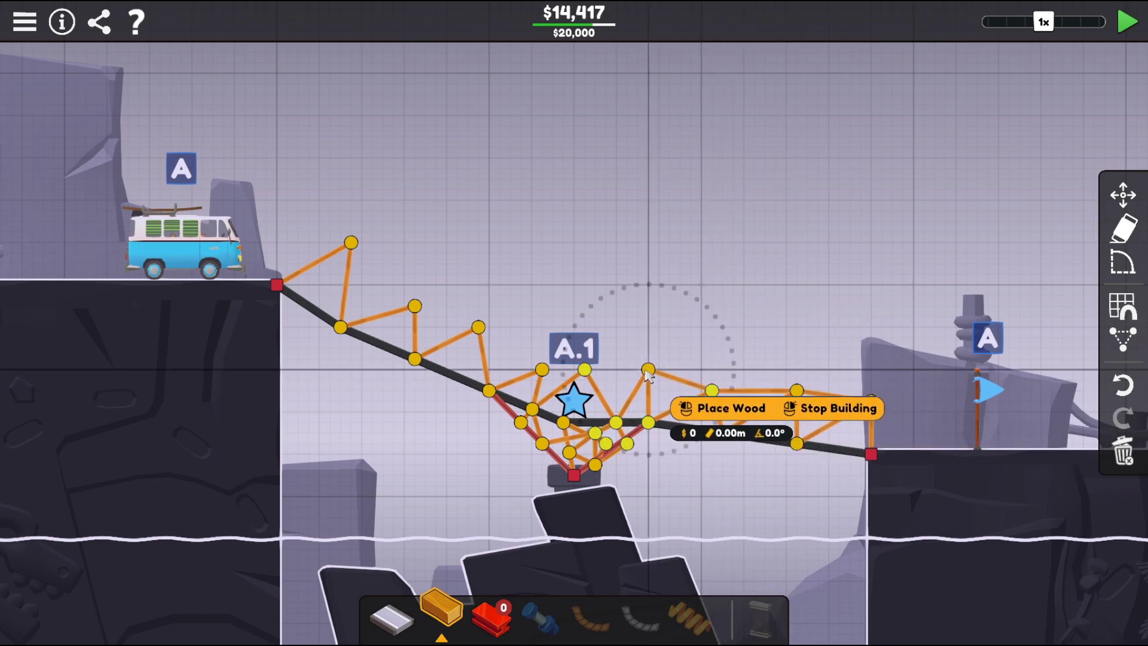
click(542, 369)
click(478, 328)
click(415, 307)
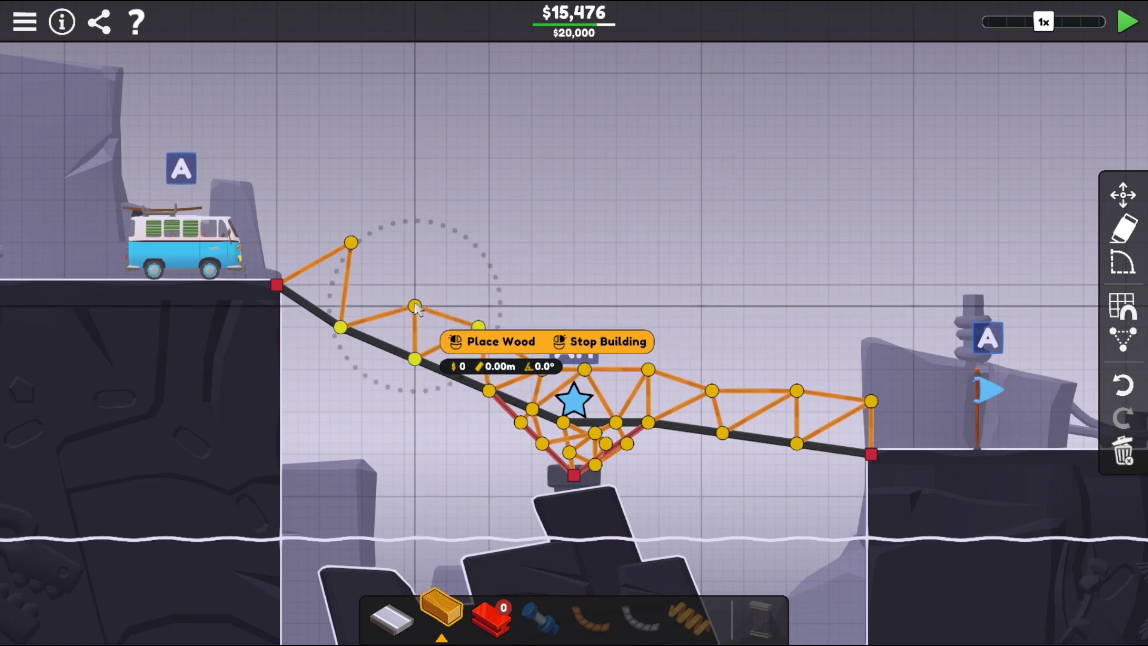
- Add extra braces and a new upper joint inside the left truss, plus a short final brace
click(346, 289)
click(381, 265)
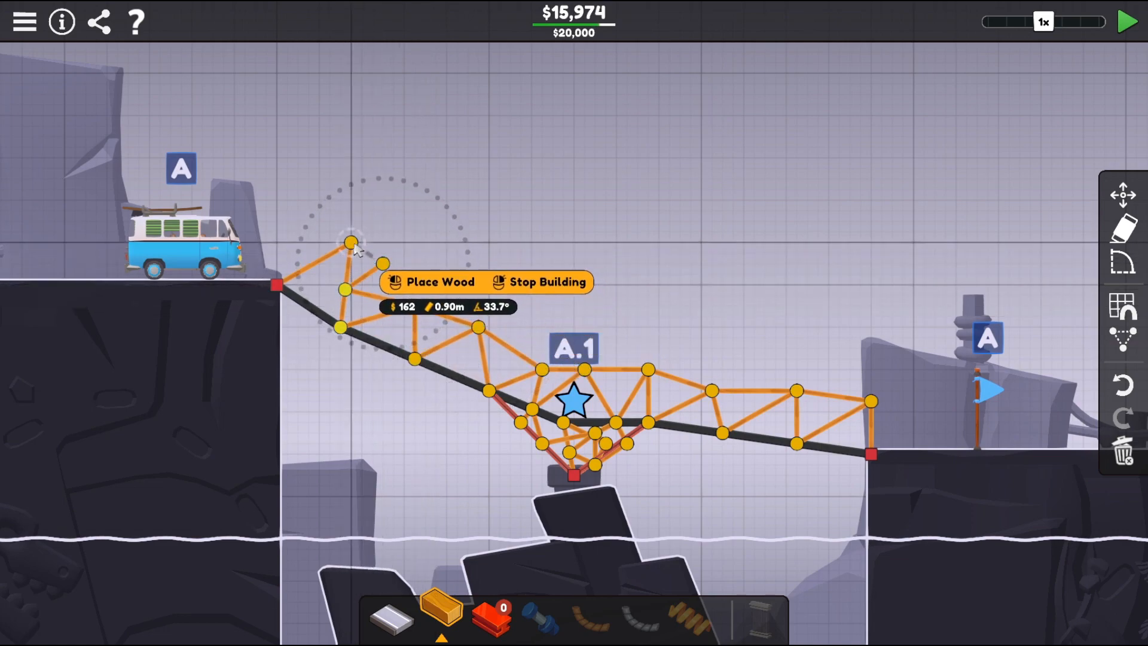
click(414, 307)
right_click(415, 307)
click(414, 307)
click(487, 390)
- Run the bridge test to complete CR-09 Rock Star at $16,361
right_click(386, 440)
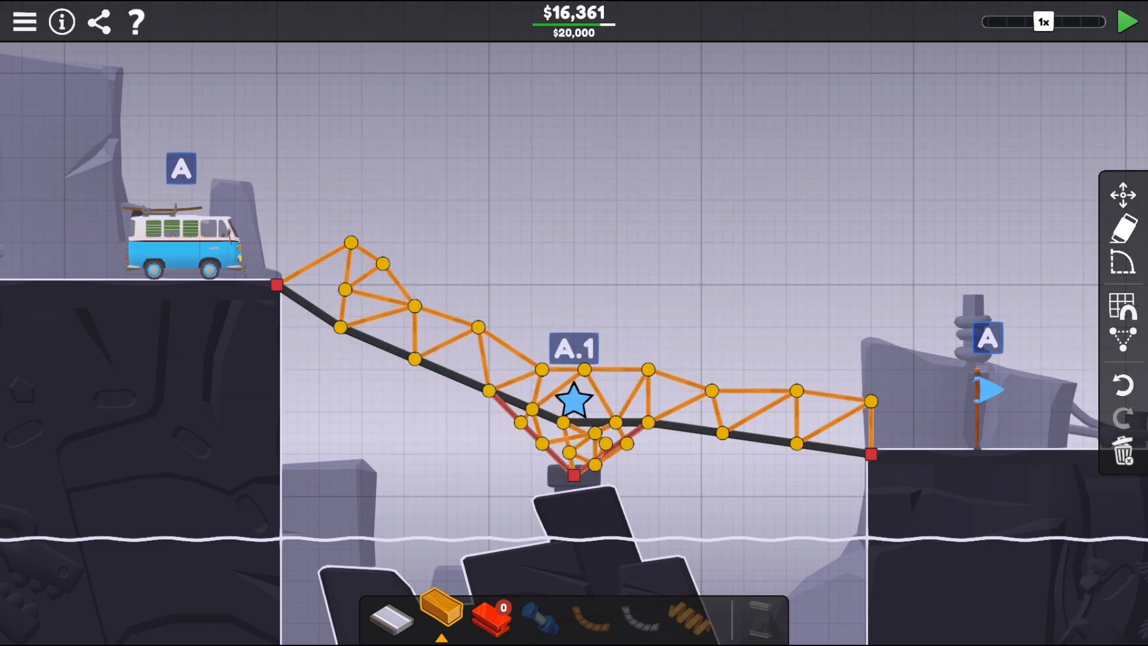
click(1128, 22)
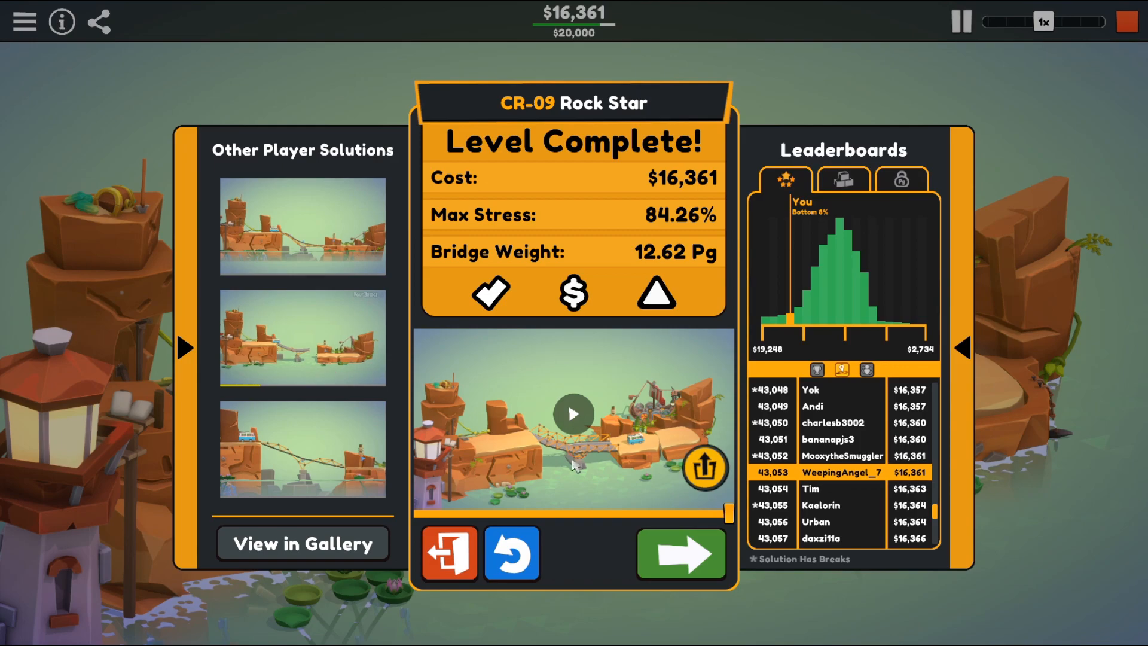
- Advance to CR-10 Go for the Gold and lay road from the left anchor down to the flat centre
click(680, 575)
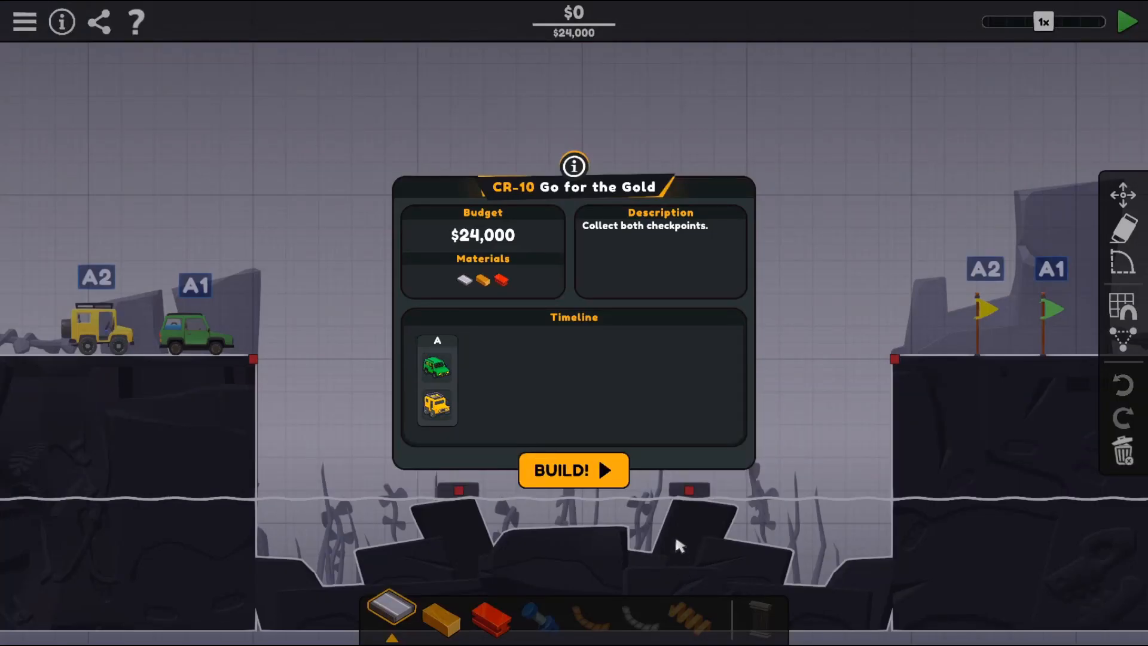
click(600, 479)
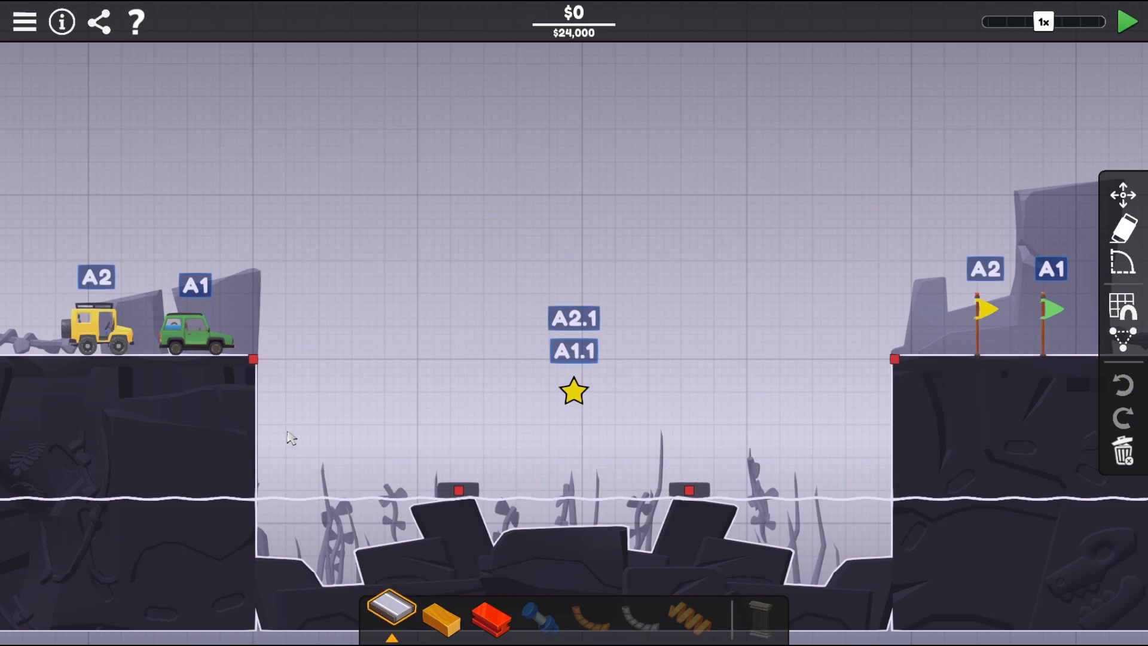
click(255, 360)
click(303, 392)
click(359, 416)
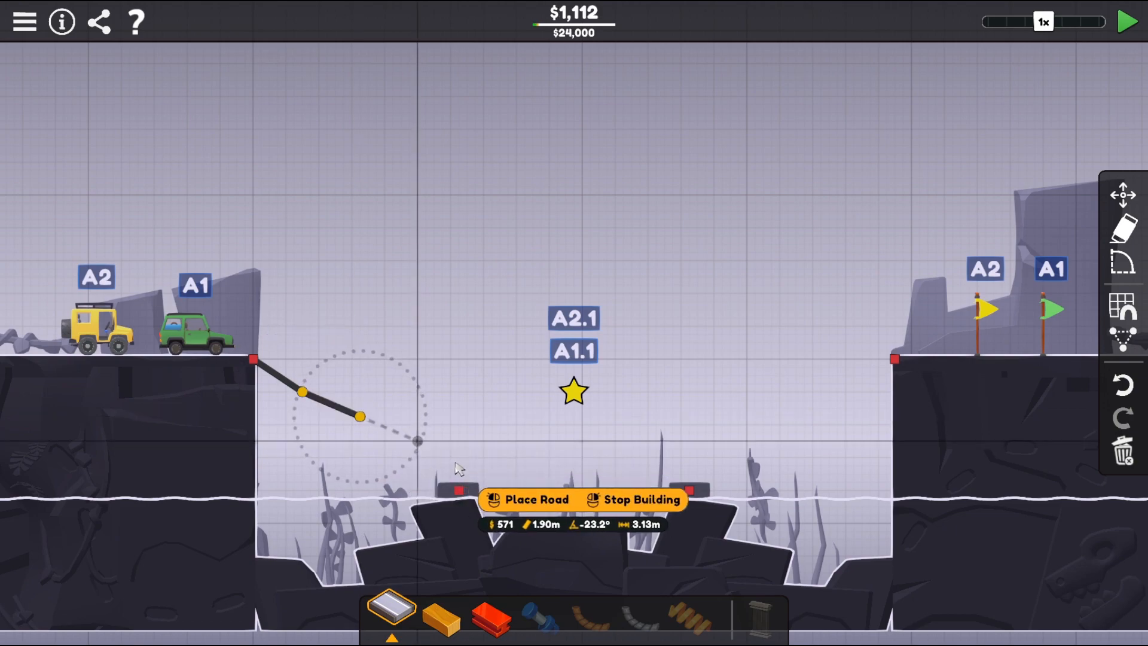
click(418, 431)
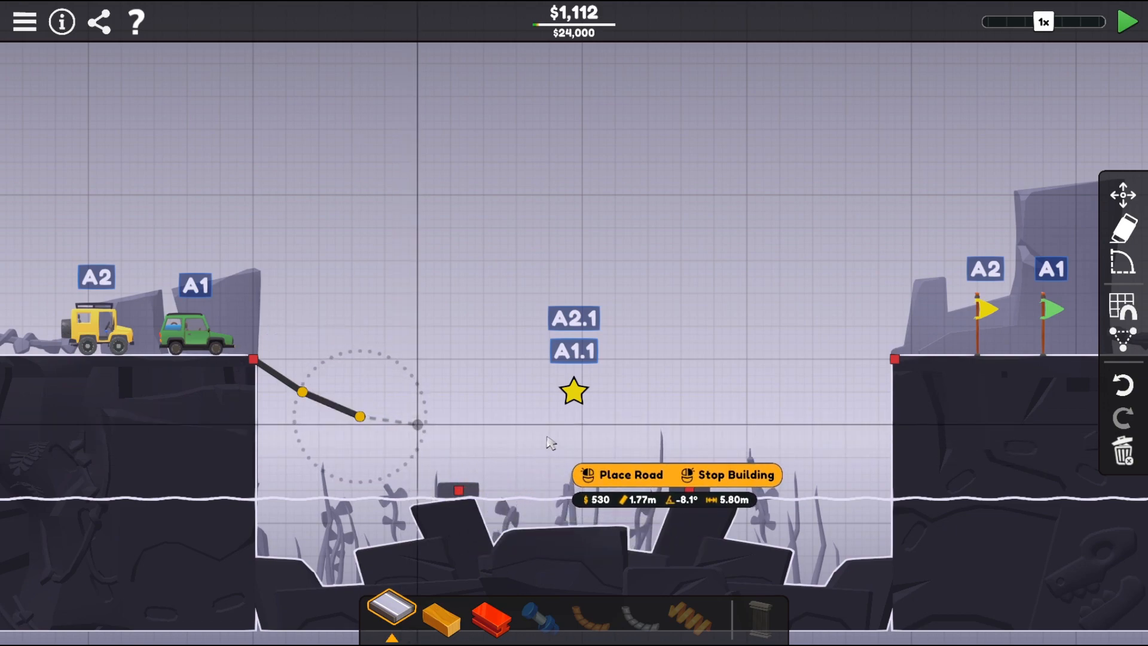
click(483, 424)
- Continue the flat road past the checkpoint and angle it up to the right anchor
click(635, 431)
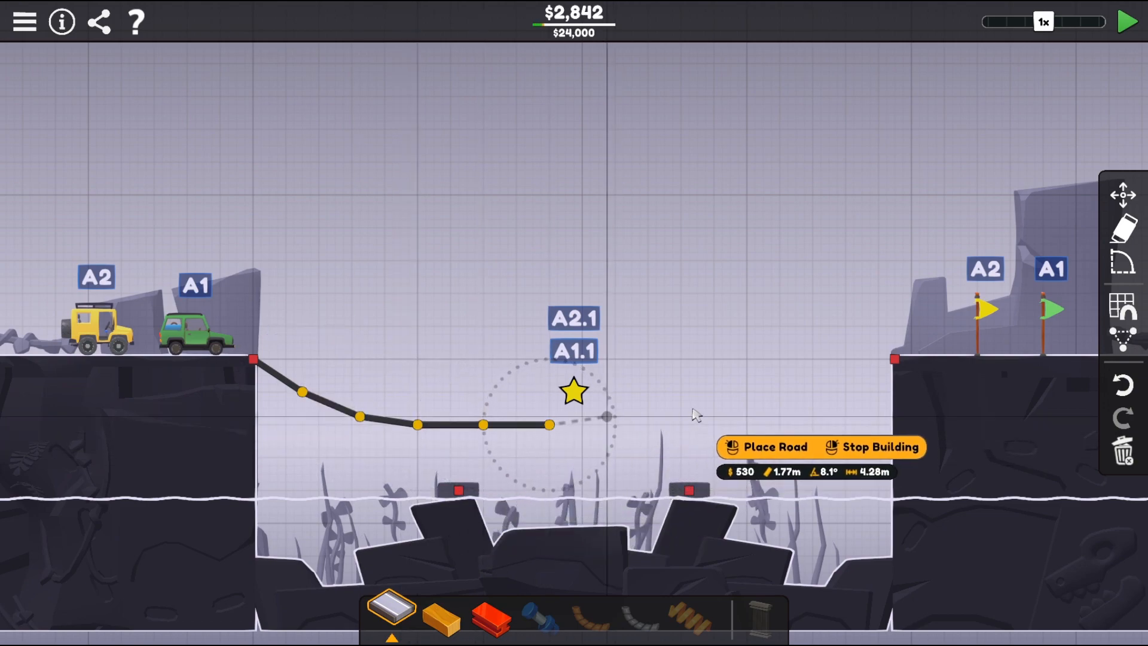
click(680, 427)
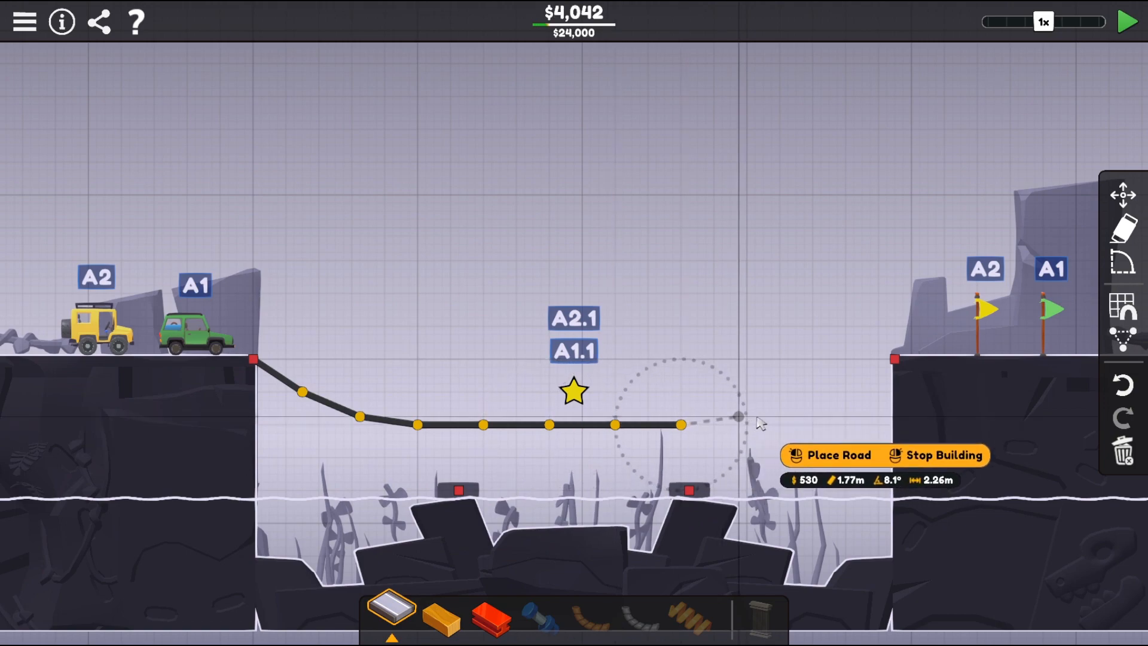
click(746, 427)
click(805, 401)
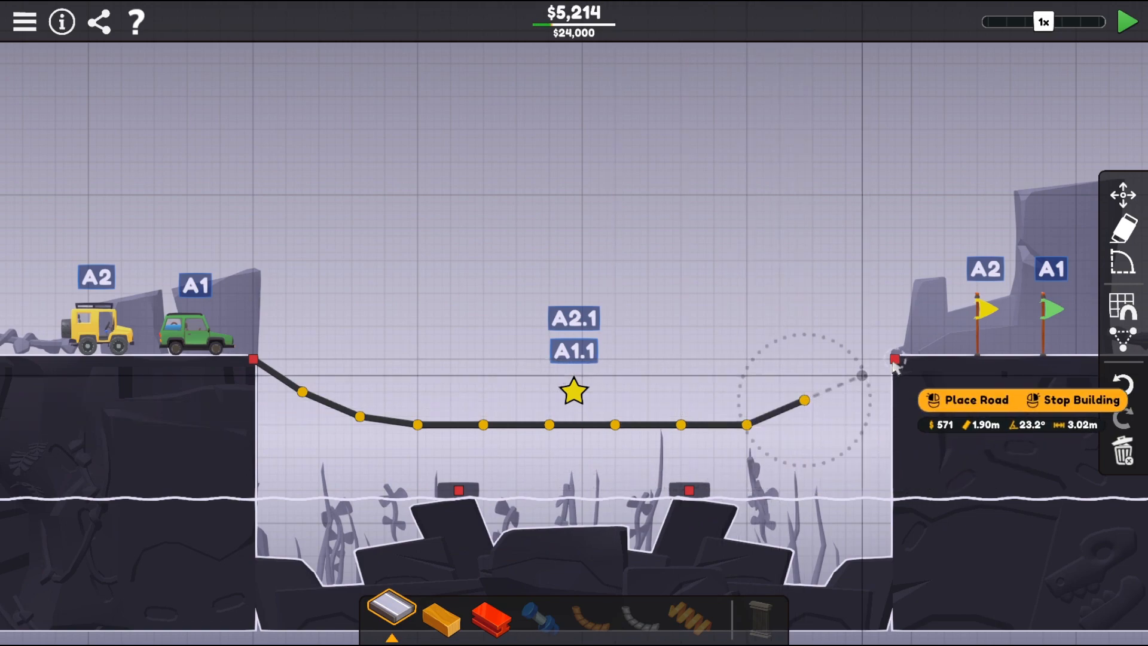
click(894, 360)
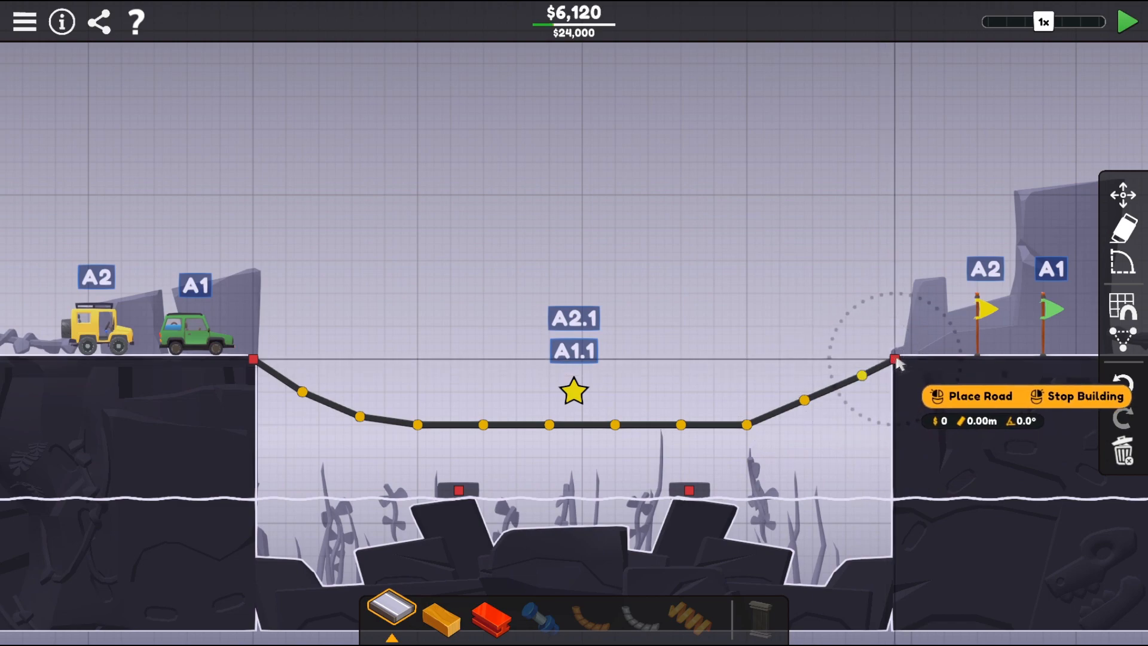
right_click(835, 448)
- Raise three steel struts from the right underwater anchor to road joints
click(498, 622)
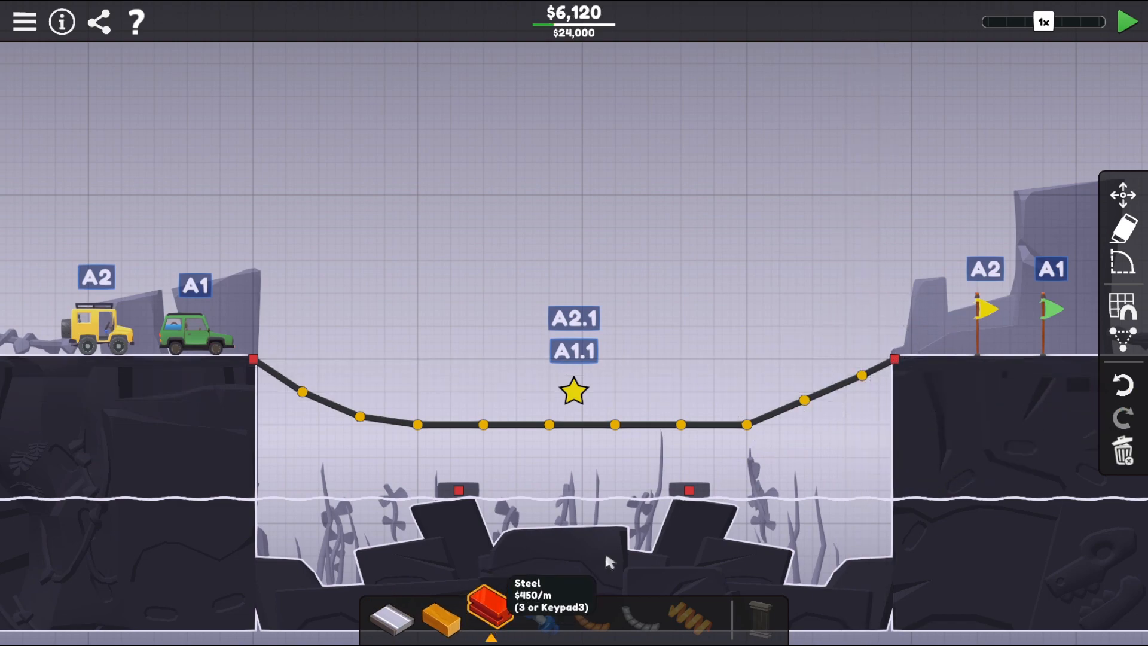
click(689, 490)
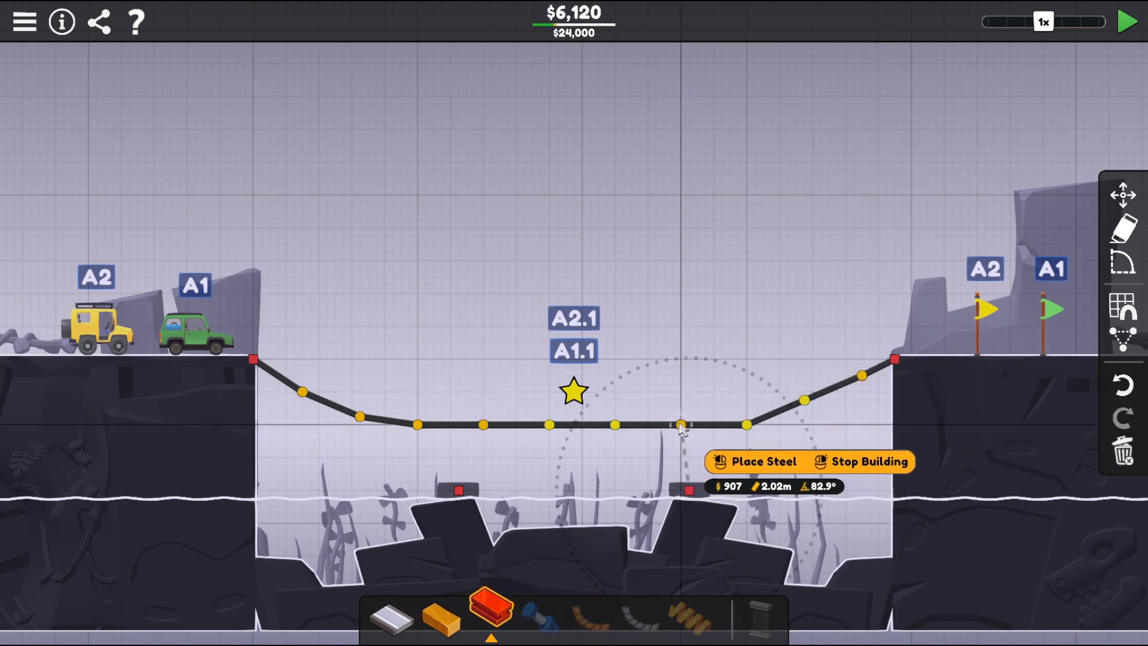
click(682, 424)
right_click(695, 476)
click(689, 490)
click(747, 424)
right_click(718, 476)
click(689, 490)
click(615, 425)
right_click(566, 493)
- Raise three steel struts from the left underwater anchor to road joints
click(460, 491)
click(549, 425)
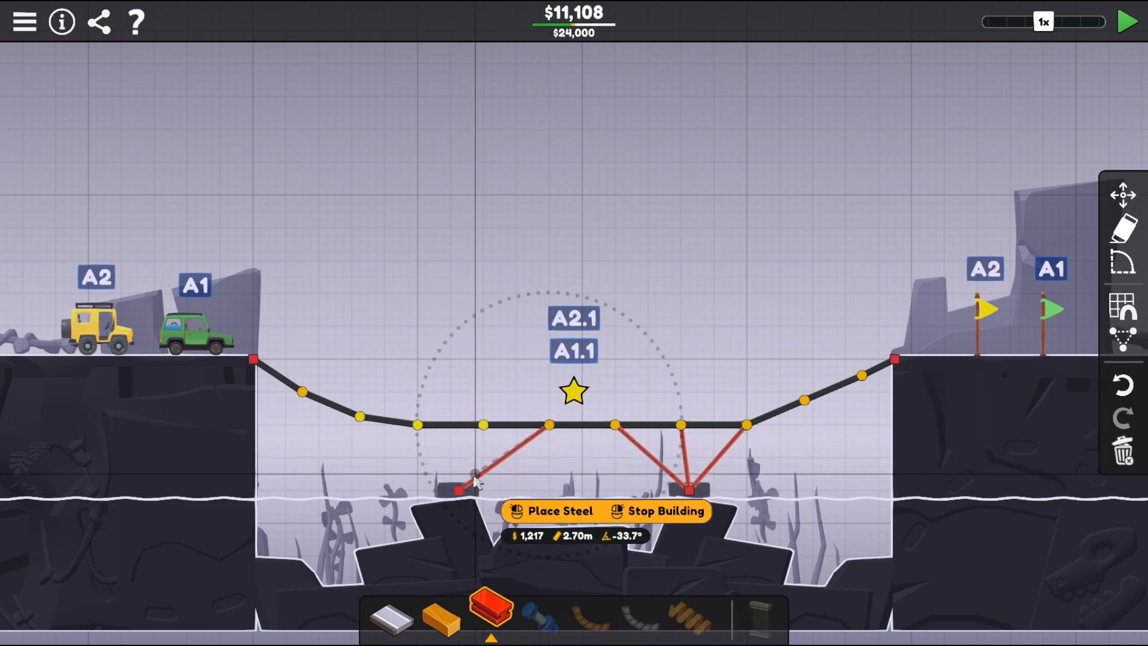
click(459, 490)
click(485, 424)
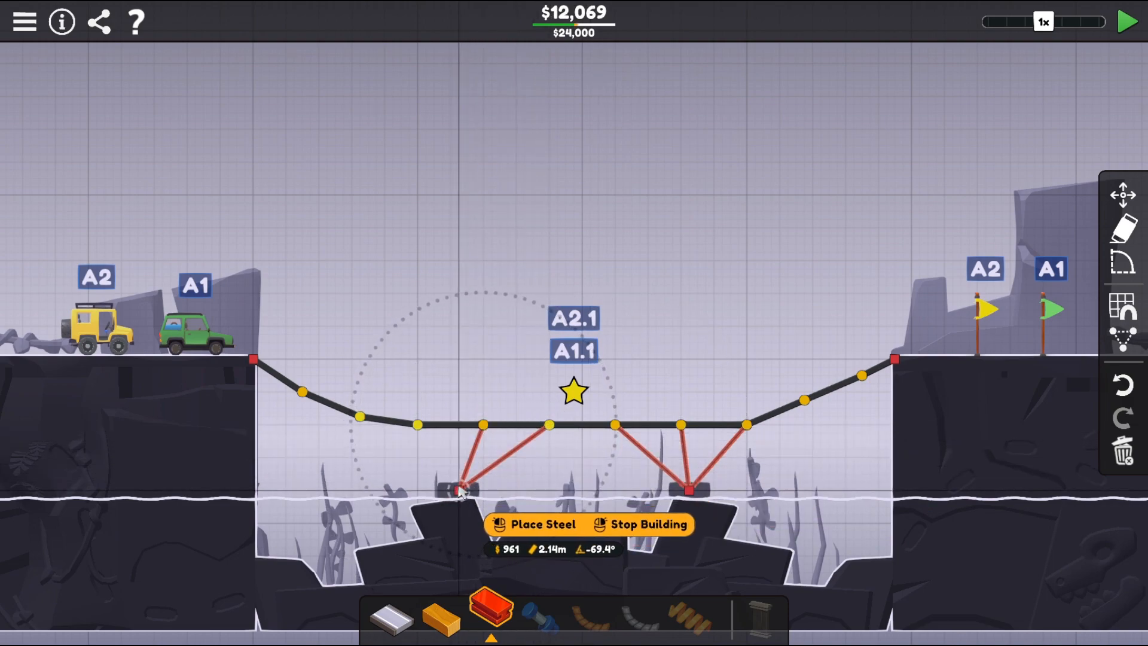
click(460, 491)
click(420, 425)
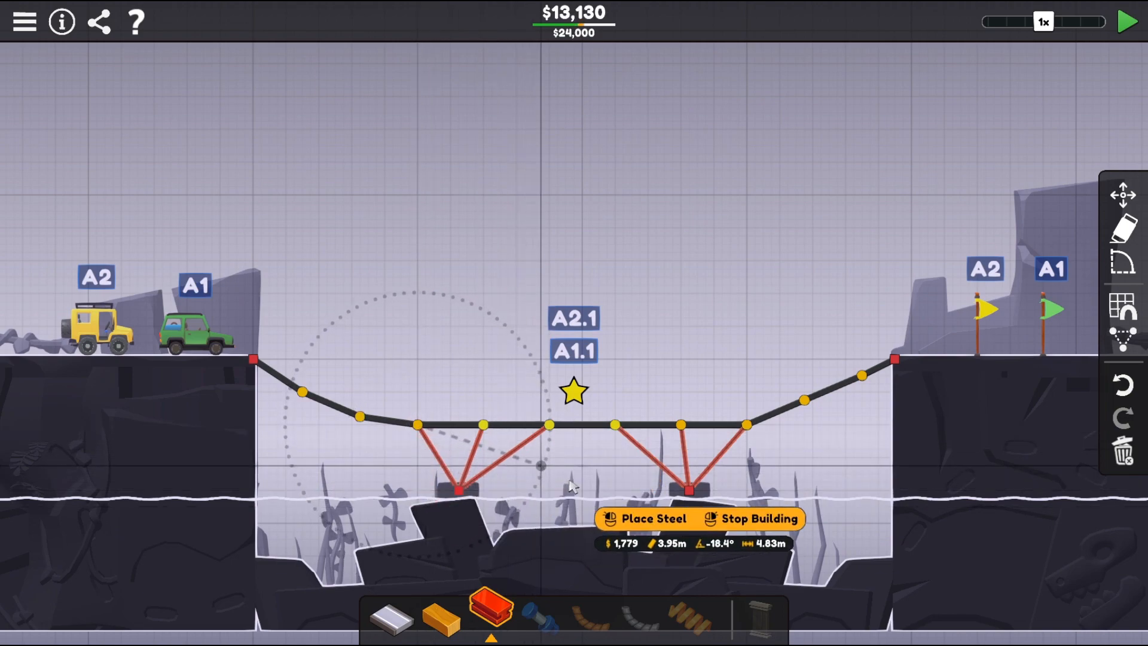
right_click(451, 567)
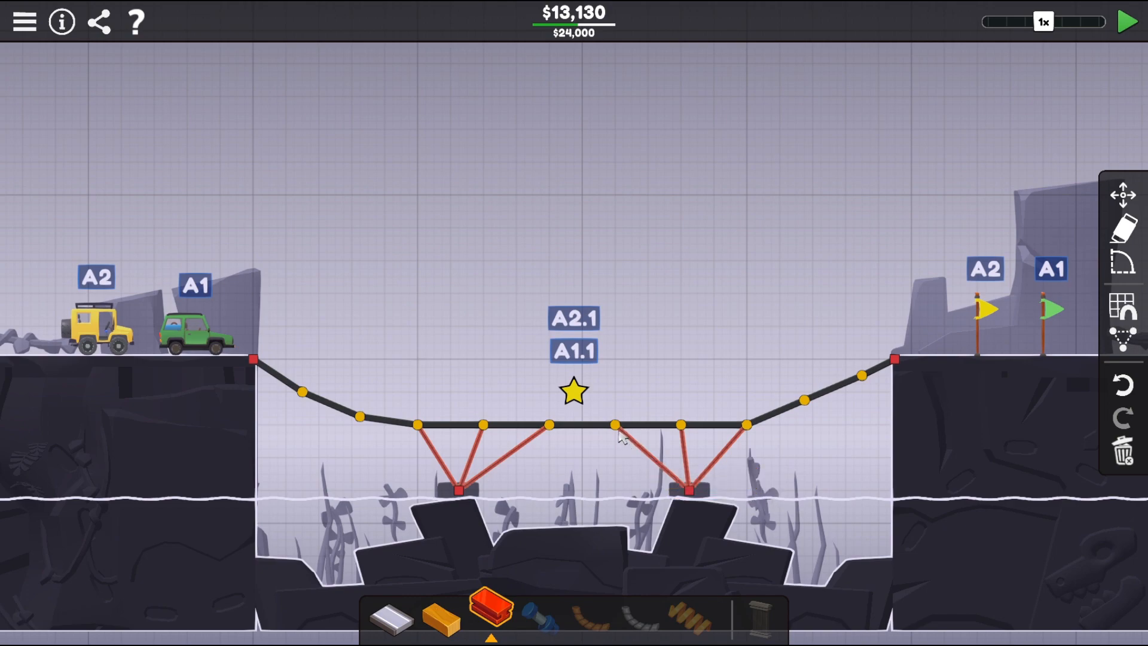
- Tie the struts together with a steel zigzag bracing beneath the deck
click(592, 466)
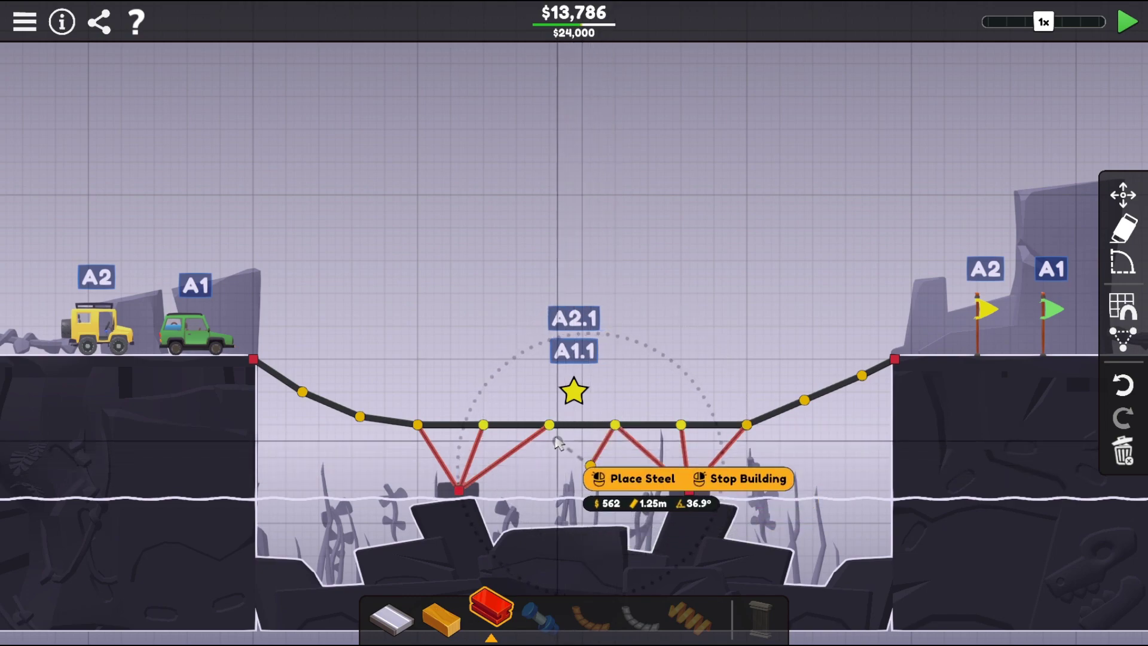
click(550, 471)
click(591, 466)
click(653, 460)
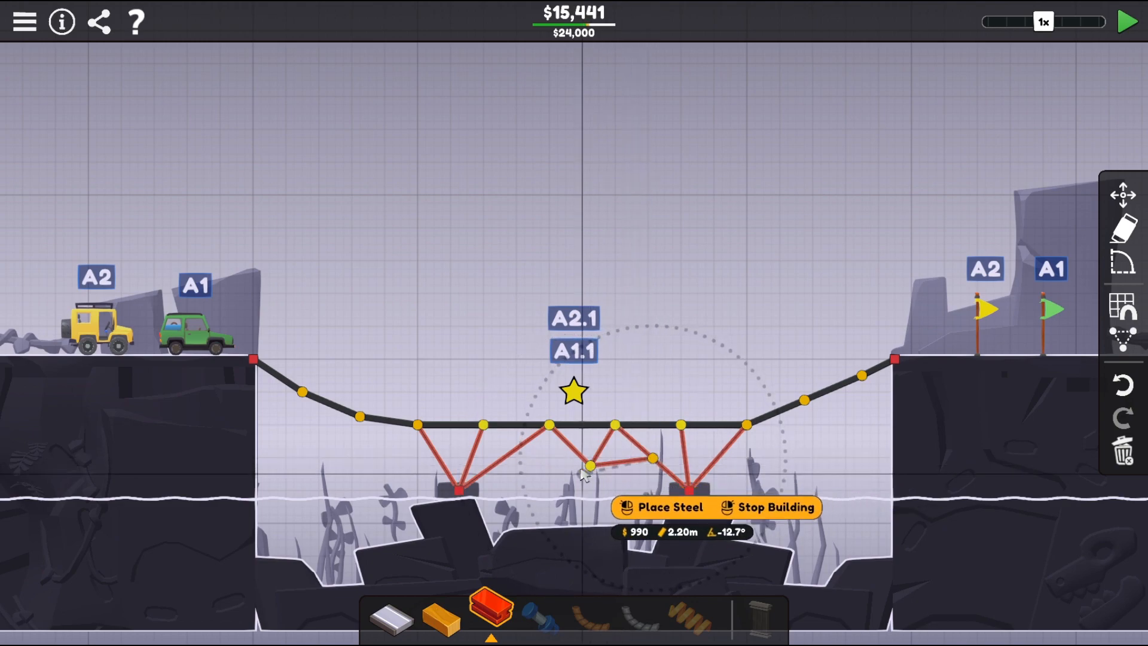
click(591, 468)
click(503, 460)
right_click(489, 496)
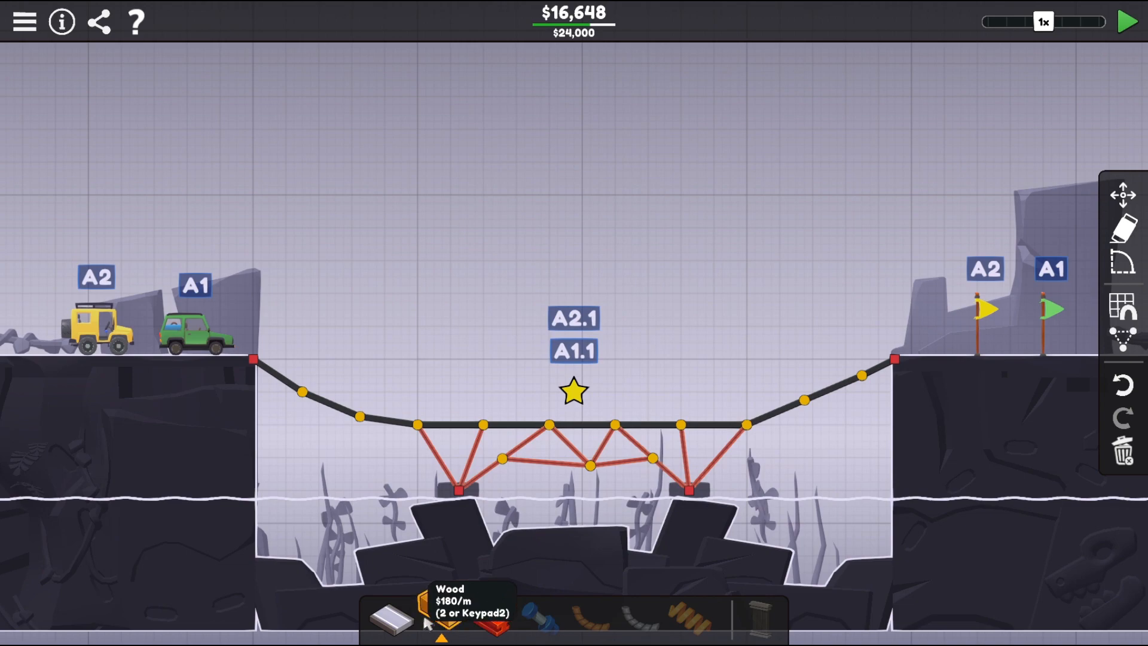
- Build a wood zigzag truss from the left anchor along the road toward the checkpoint
click(256, 360)
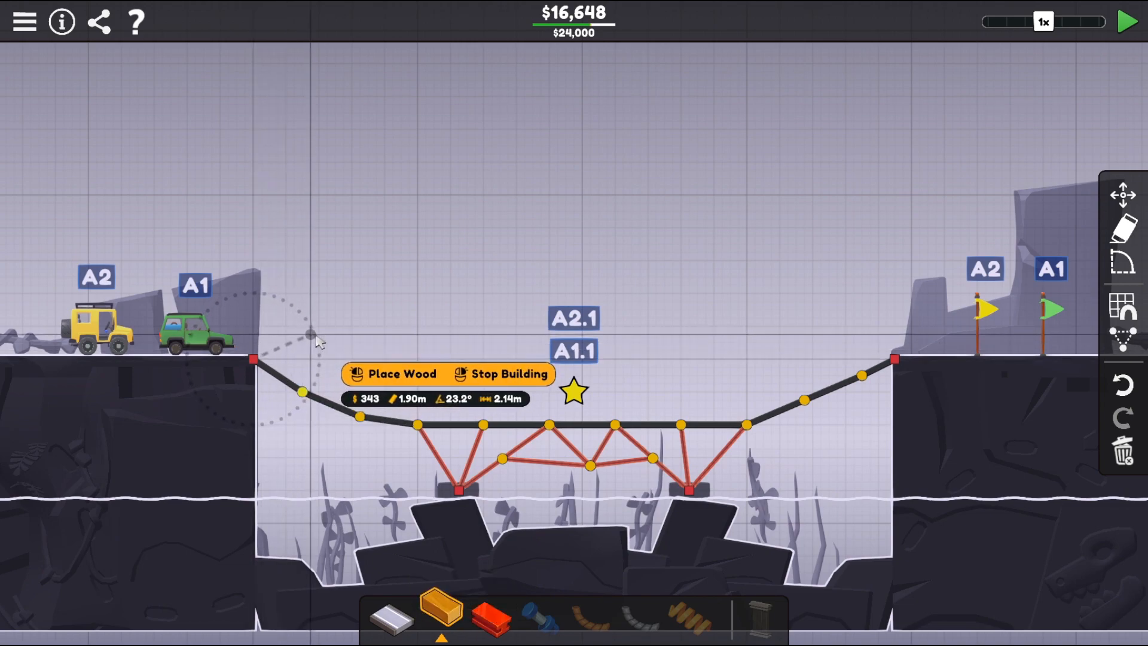
click(310, 335)
click(303, 391)
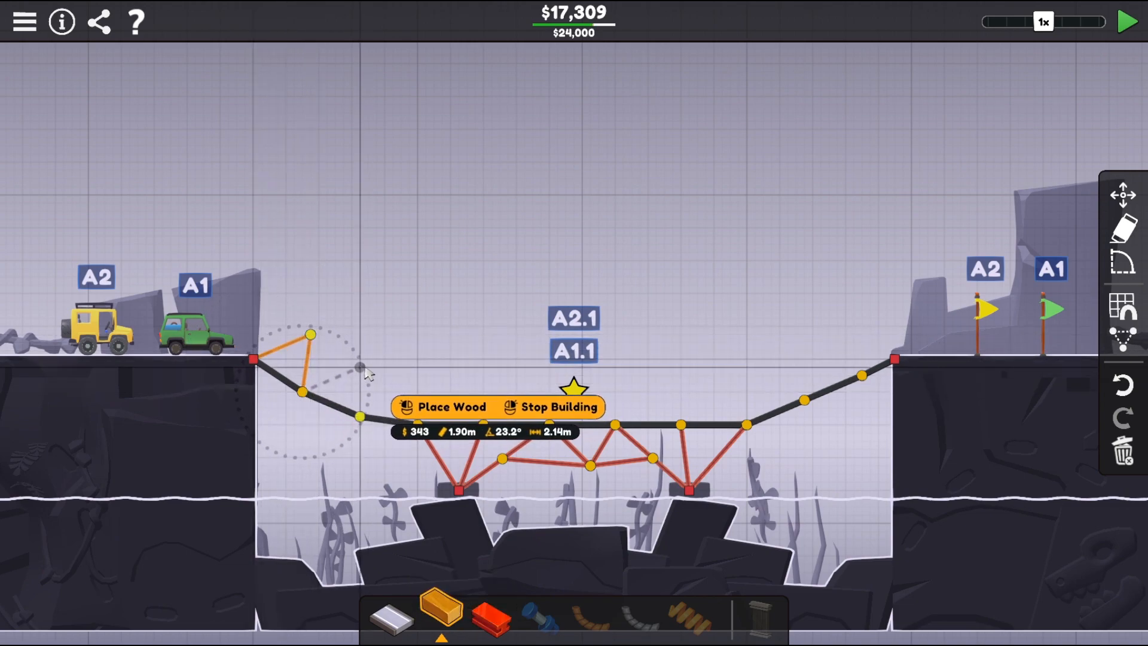
click(359, 369)
click(359, 416)
click(408, 378)
click(417, 426)
click(458, 392)
click(483, 425)
- Continue the wood zigzag past the checkpoint across the centre road joints
click(517, 384)
click(550, 424)
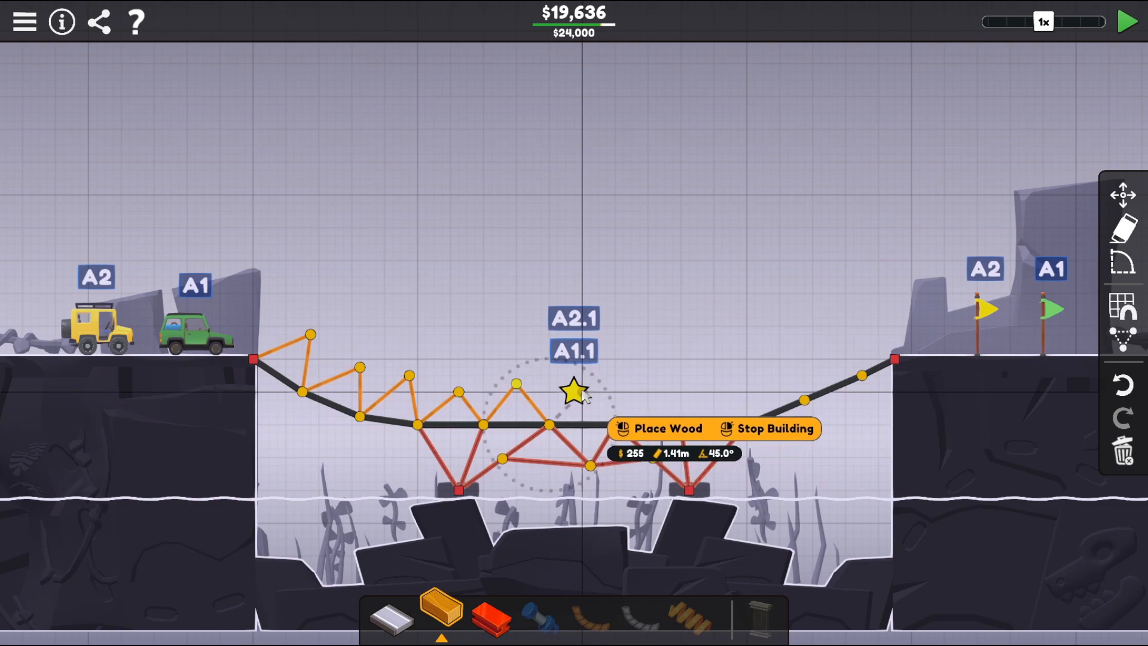
click(581, 393)
click(614, 427)
click(624, 433)
click(630, 386)
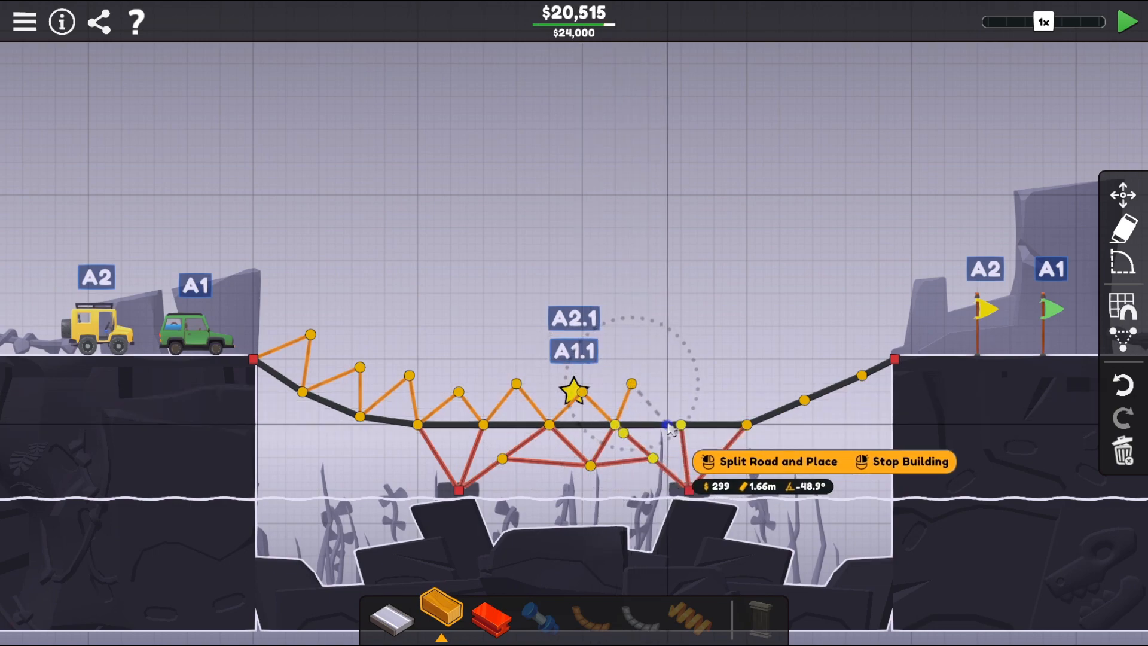
click(682, 426)
right_click(706, 405)
- Carry the wood zigzag up the rising road to the right anchor
click(682, 427)
click(714, 386)
click(747, 427)
click(772, 368)
click(806, 401)
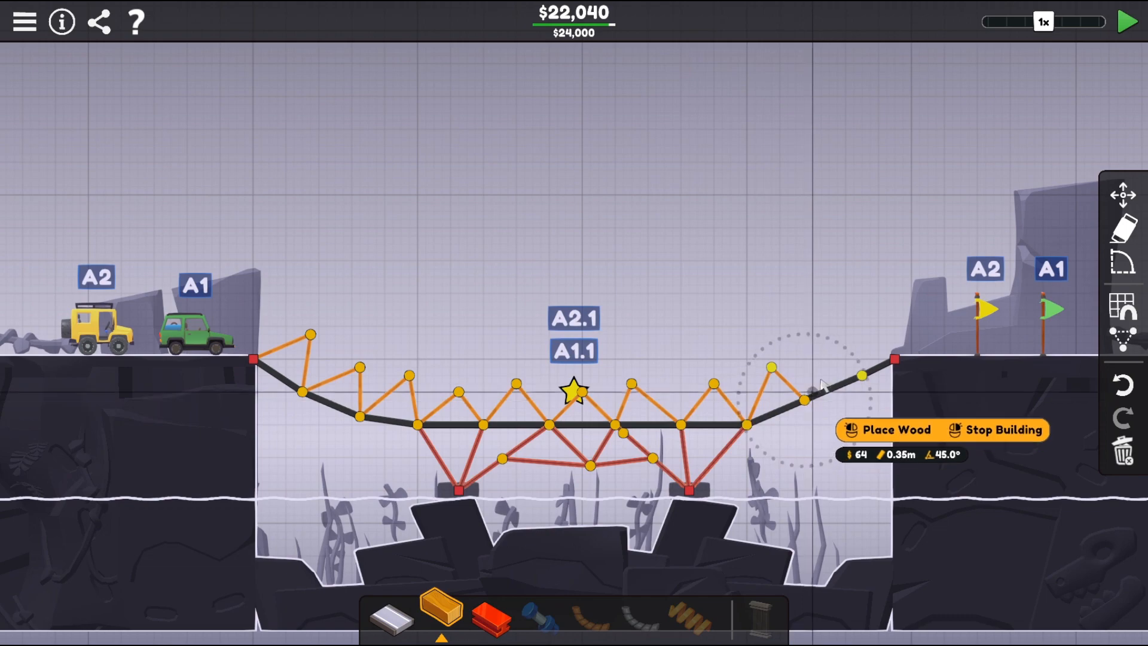
click(830, 350)
click(862, 375)
click(862, 325)
click(896, 359)
right_click(808, 377)
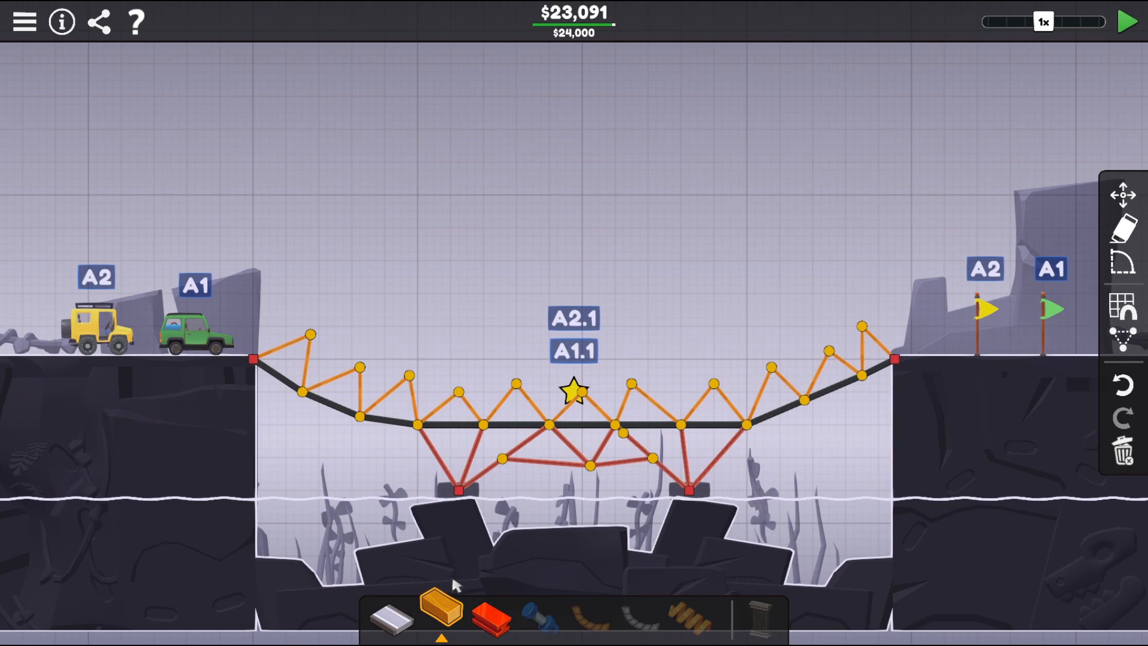
- Run the upper wood chord leftward from the right anchor, adding a raised joint in the right truss
click(810, 419)
click(860, 326)
click(830, 351)
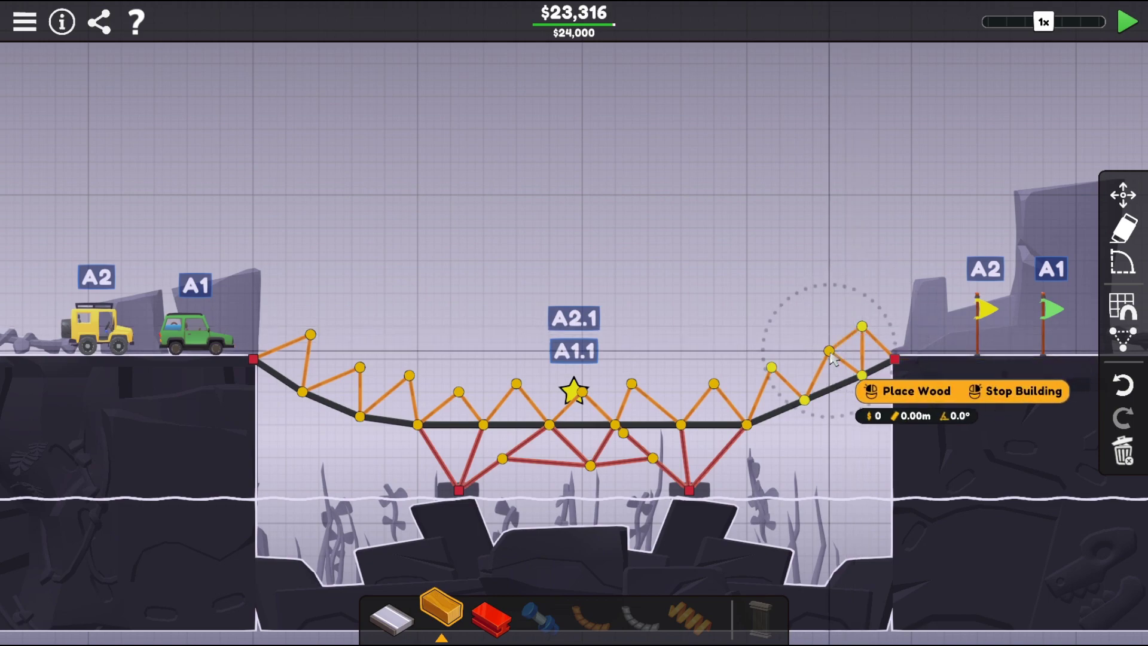
click(772, 369)
click(713, 384)
click(656, 409)
click(632, 384)
click(673, 361)
click(632, 385)
double_click(592, 394)
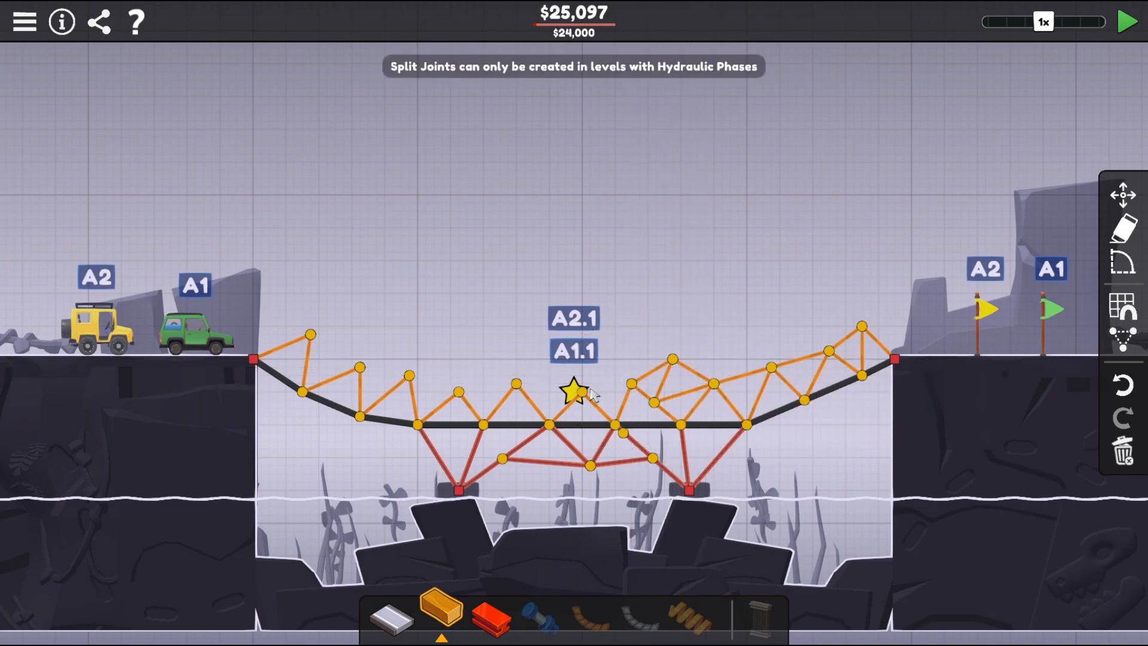
- Finish the top chord past the star to the left truss and run the test at $26,935
click(633, 384)
click(576, 392)
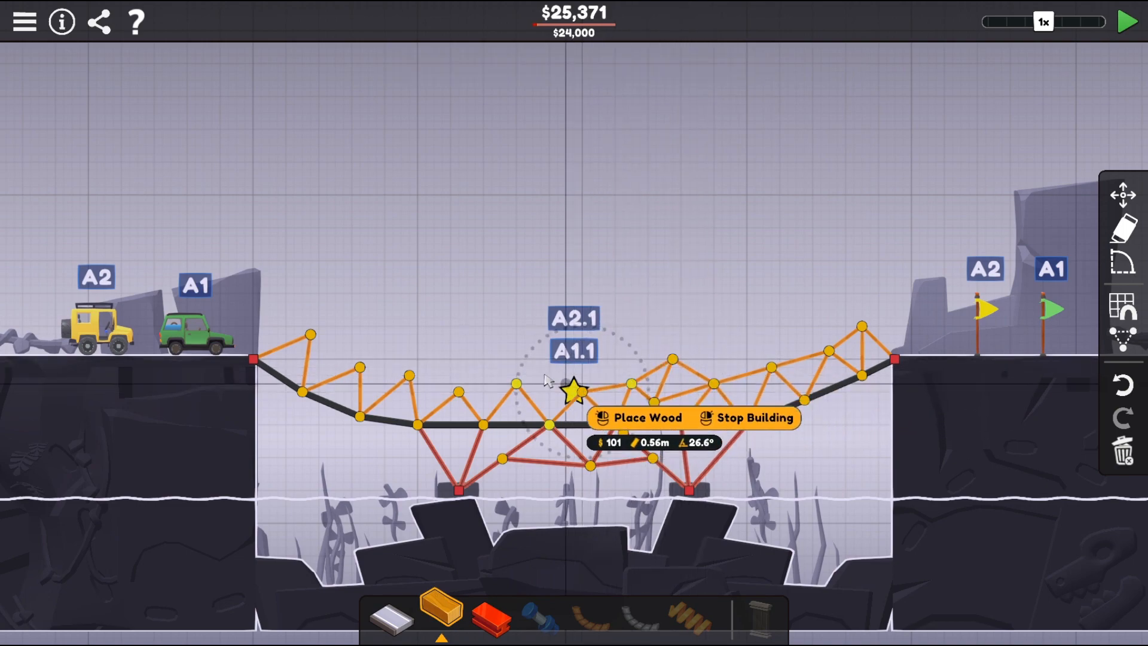
click(518, 384)
click(457, 393)
click(410, 375)
click(360, 368)
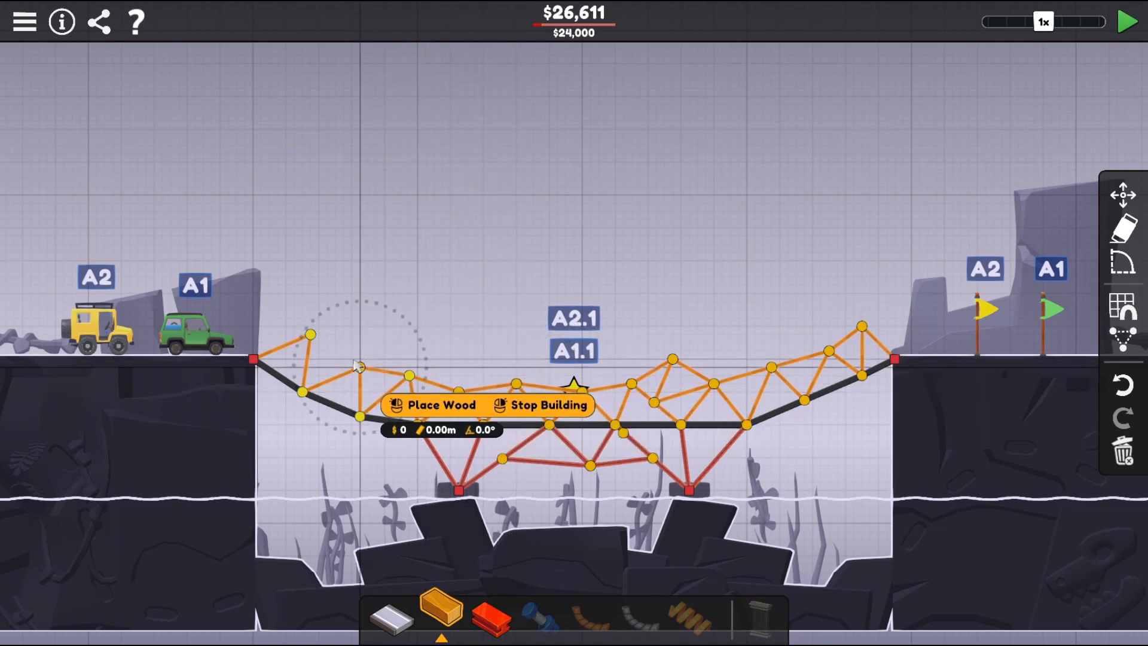
click(309, 334)
right_click(319, 310)
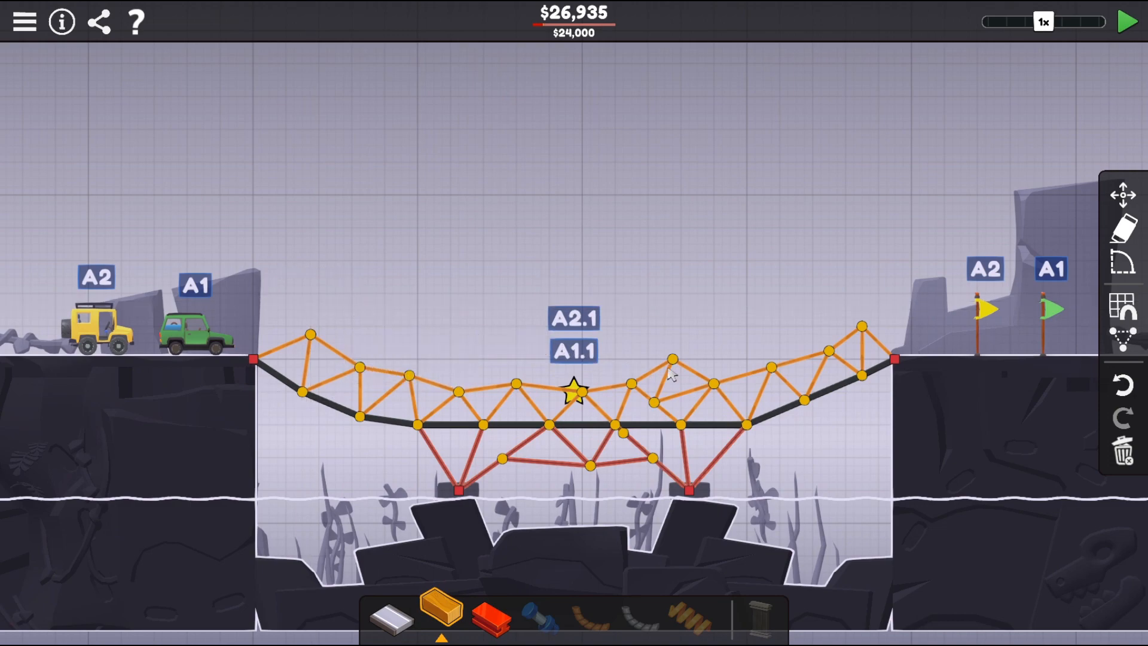
click(1126, 21)
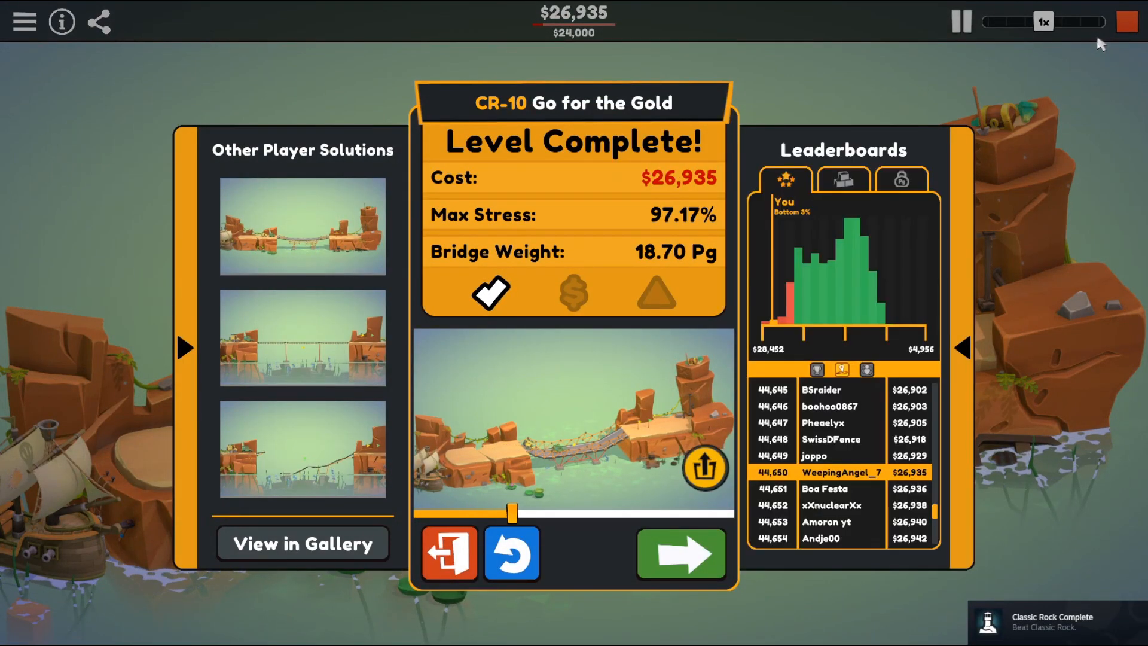
- Advance from the CR-10 Level Complete screen to MM-01 Learn the Ropes
click(682, 554)
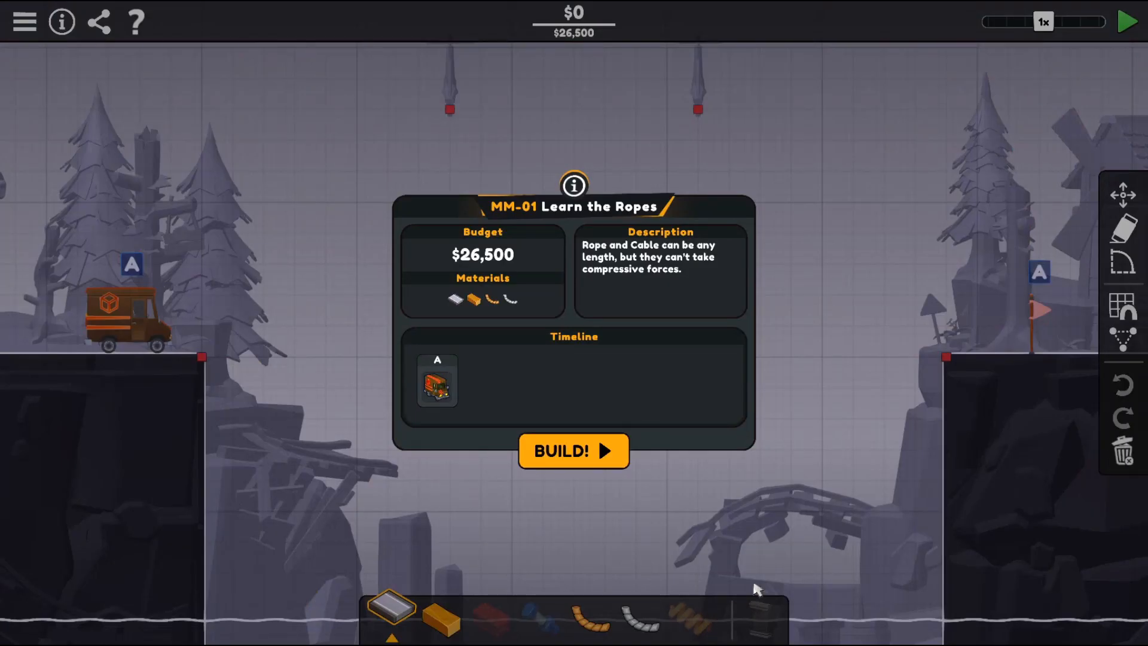
- Start building and lay a flat road from the left anchor to the right anchor for $7,200
click(545, 452)
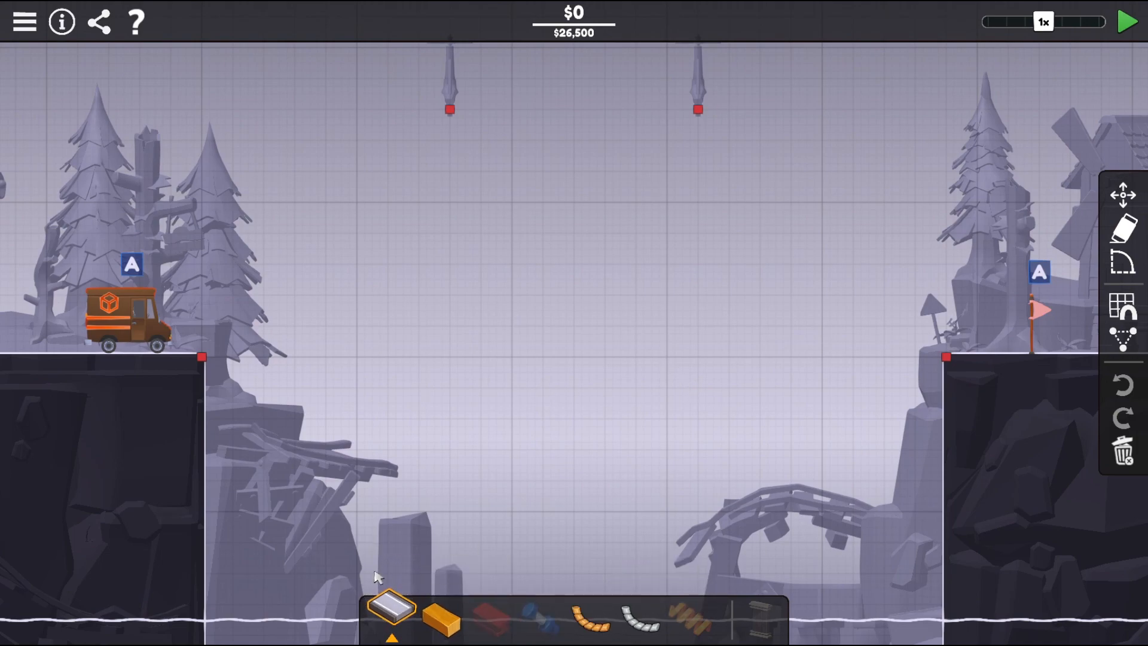
click(202, 359)
click(947, 358)
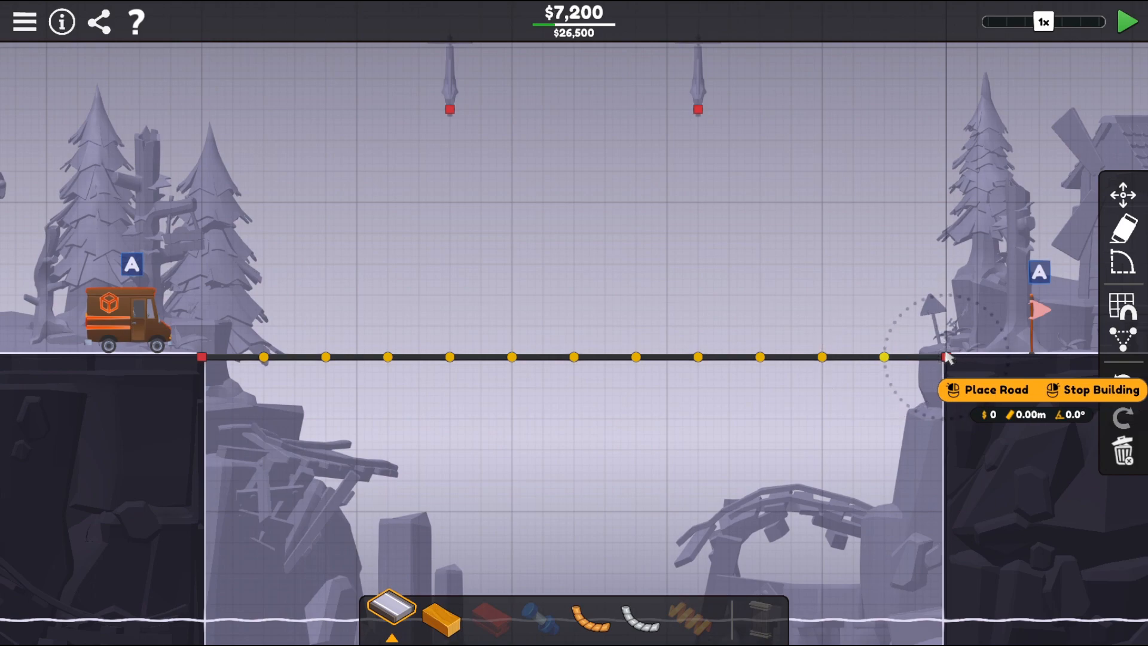
- Hang a vertical cable from each tower top straight down to the deck
right_click(616, 473)
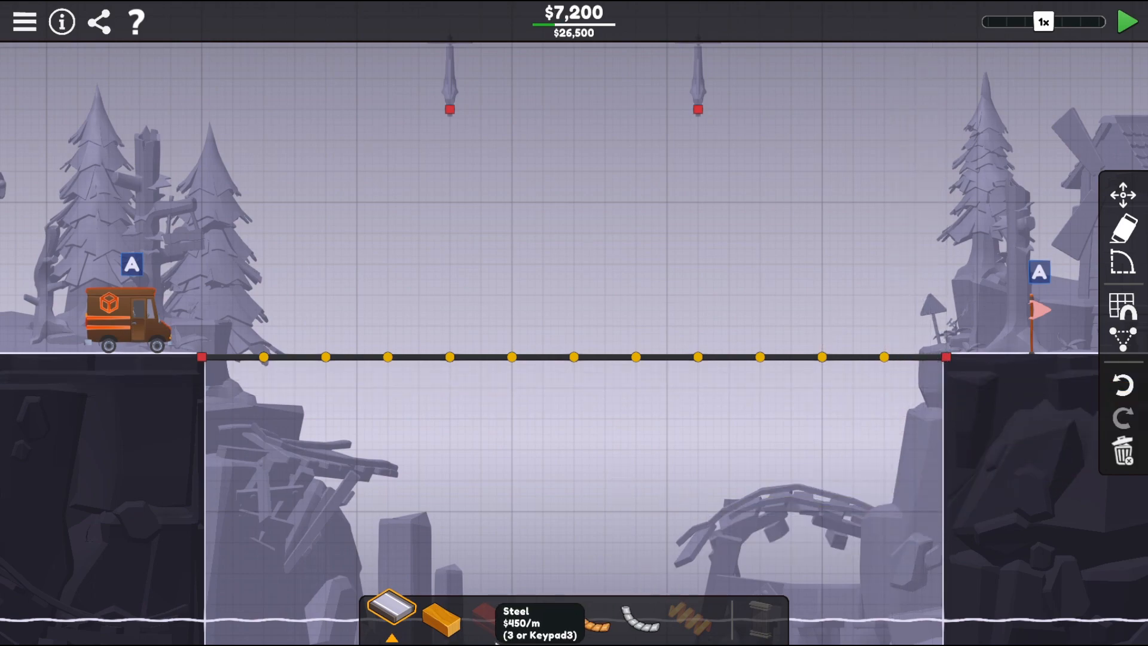
click(449, 110)
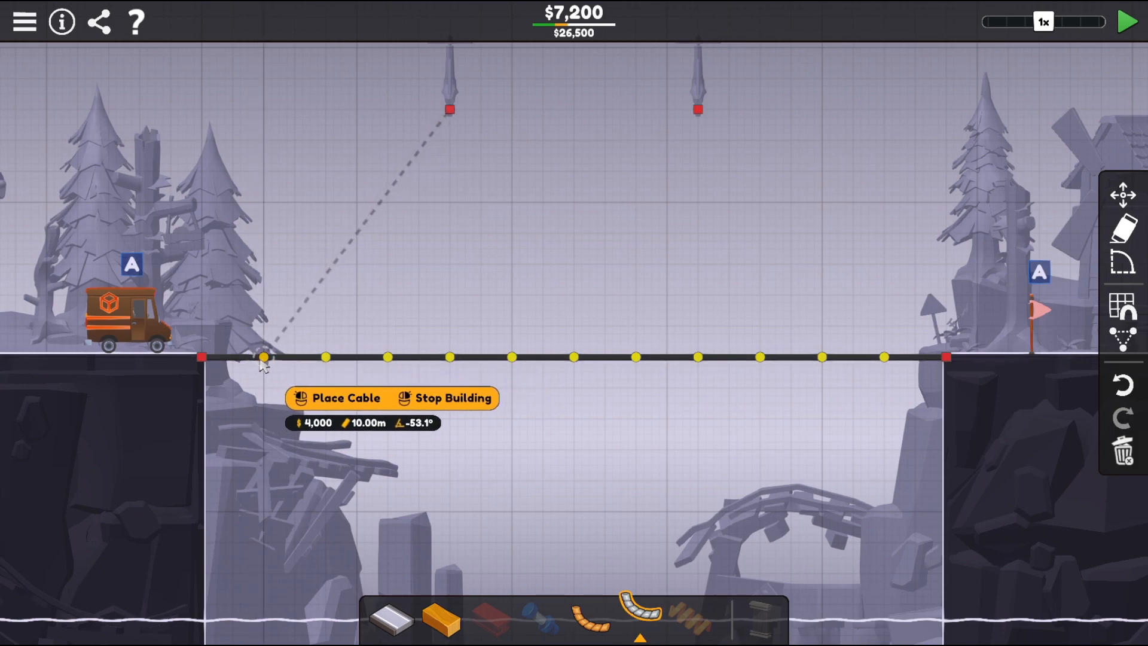
click(449, 359)
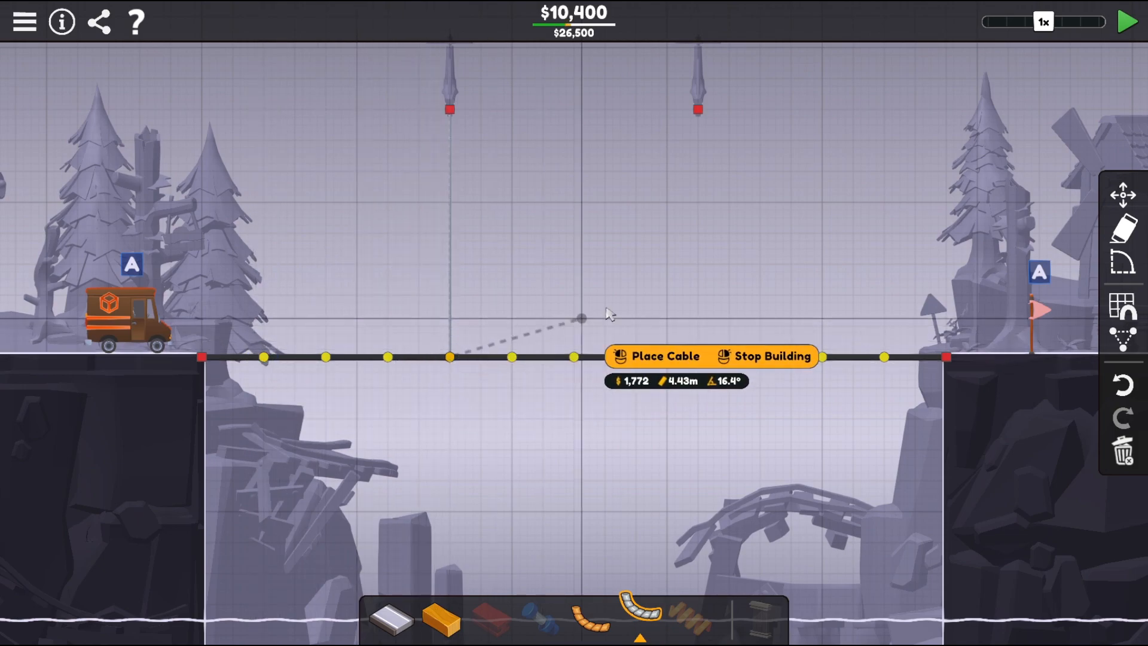
right_click(609, 315)
click(698, 110)
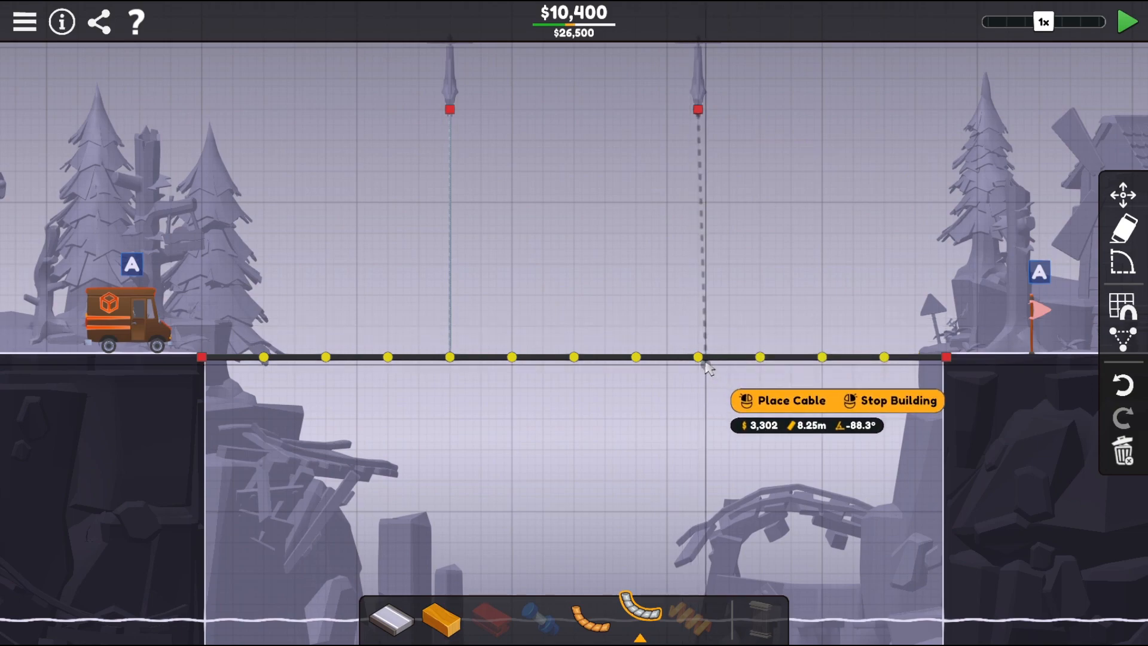
click(699, 359)
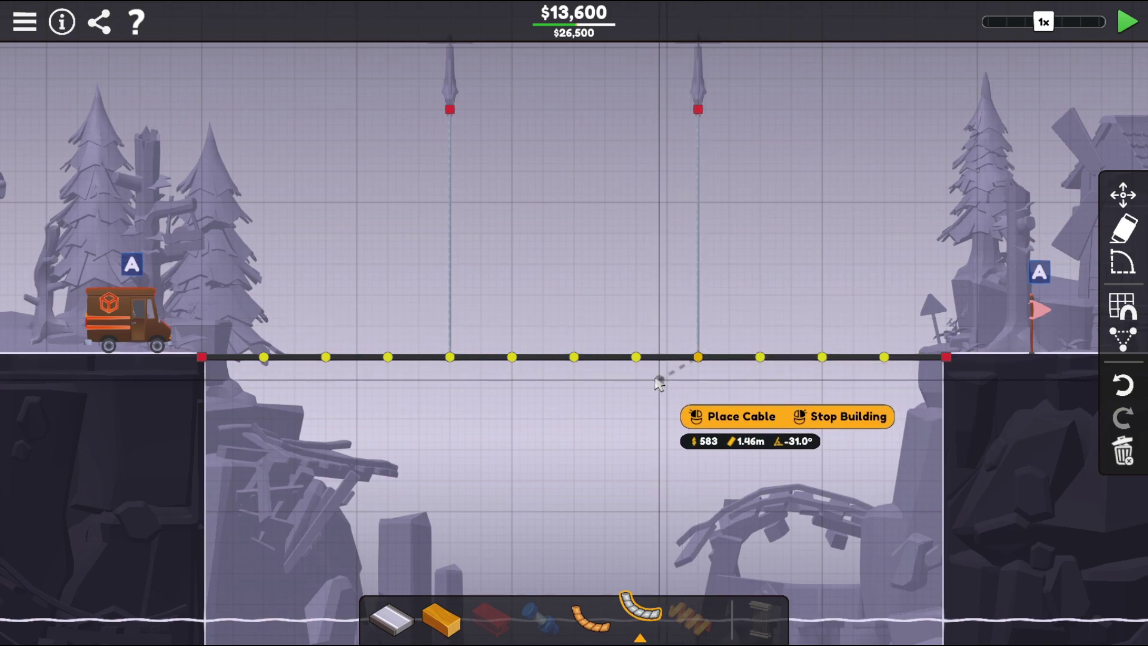
- Run ropes from the left tower to the leftmost joint and from the right tower to rightmost, right-side and mid-deck joints
click(592, 616)
mouse_move(450, 110)
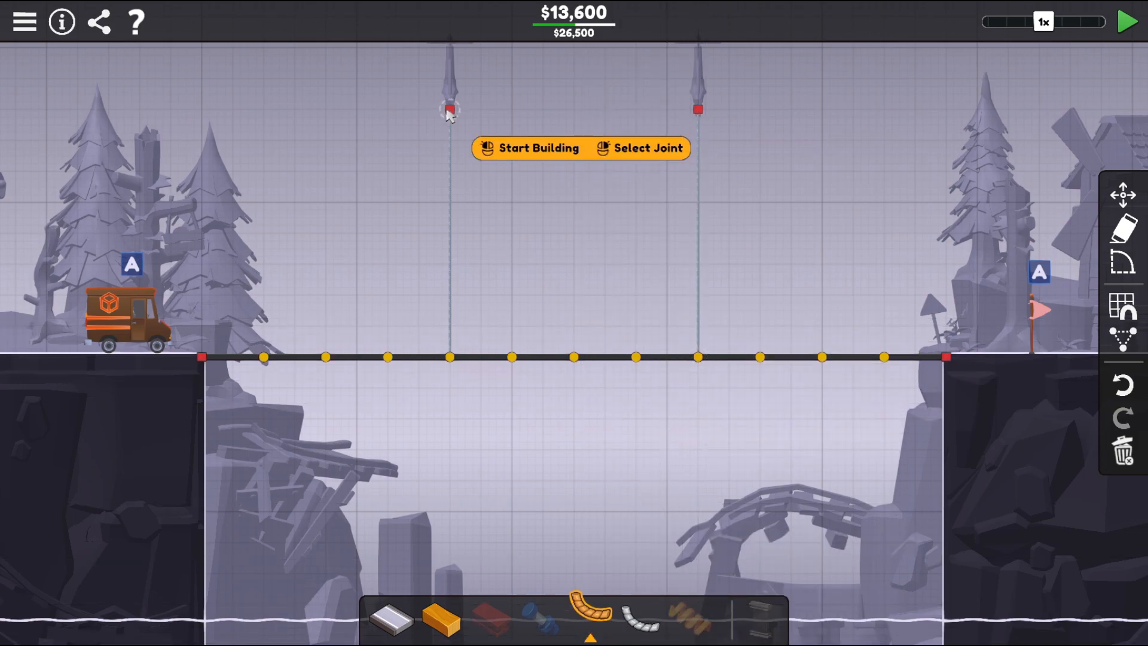
click(450, 110)
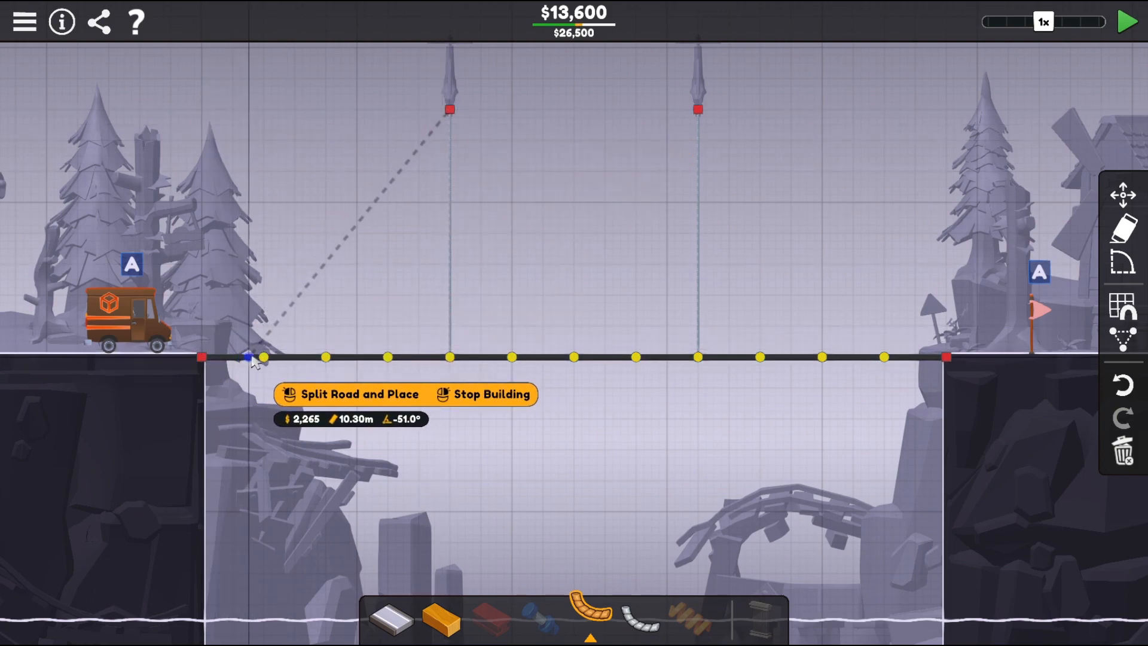
click(266, 359)
right_click(603, 167)
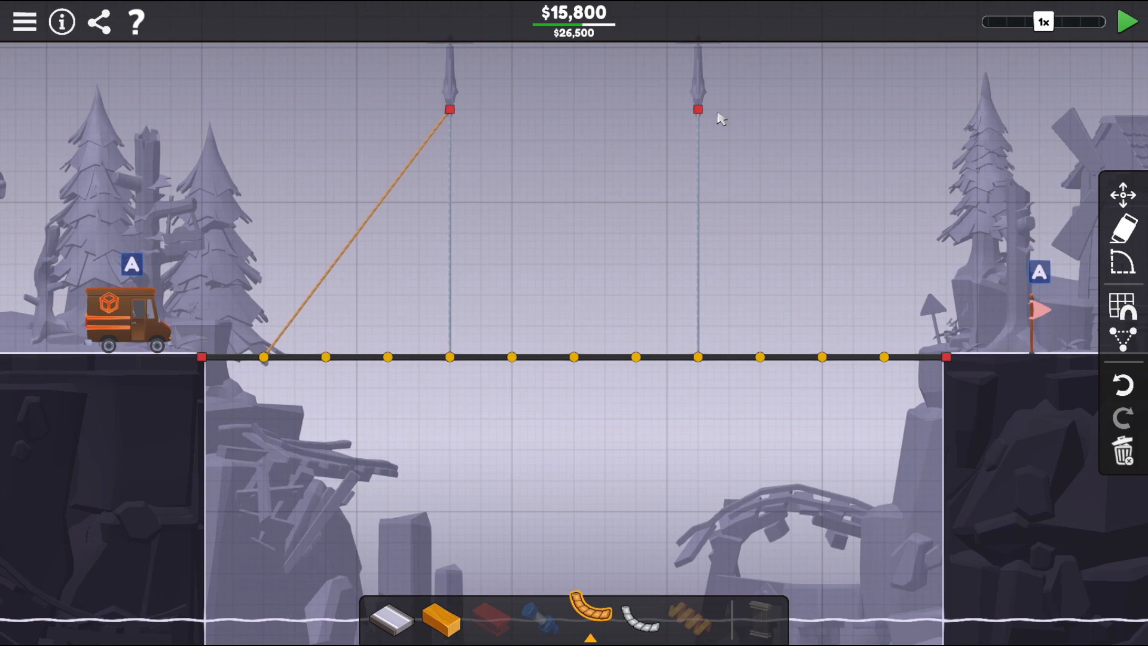
click(698, 109)
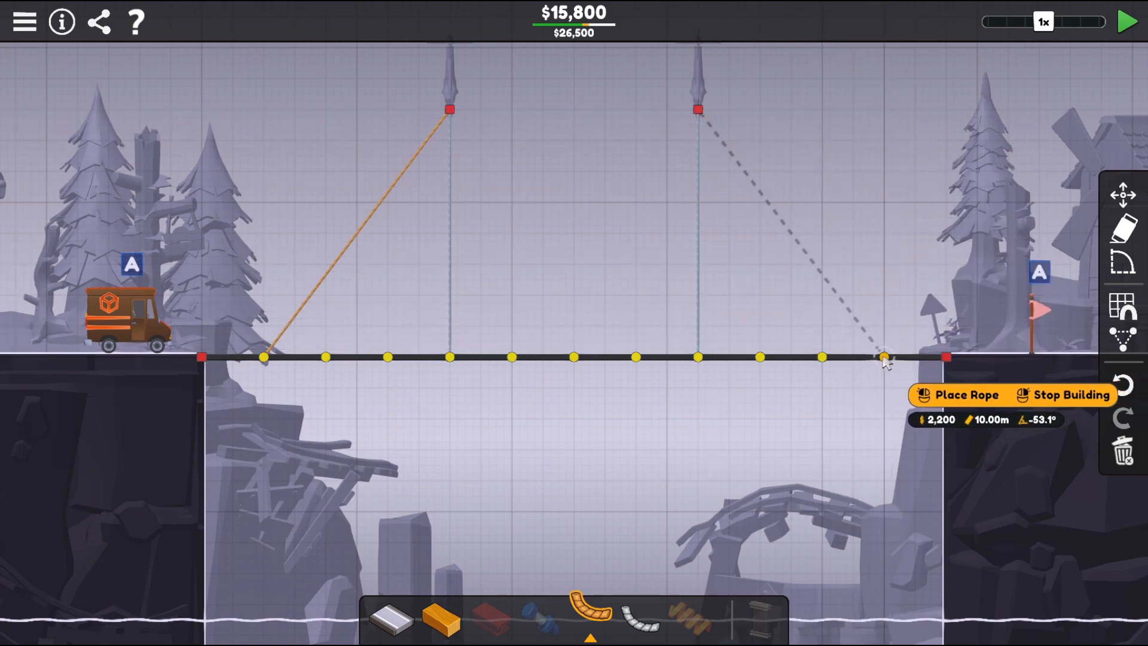
click(884, 359)
click(698, 110)
click(760, 359)
right_click(698, 109)
click(698, 110)
click(574, 359)
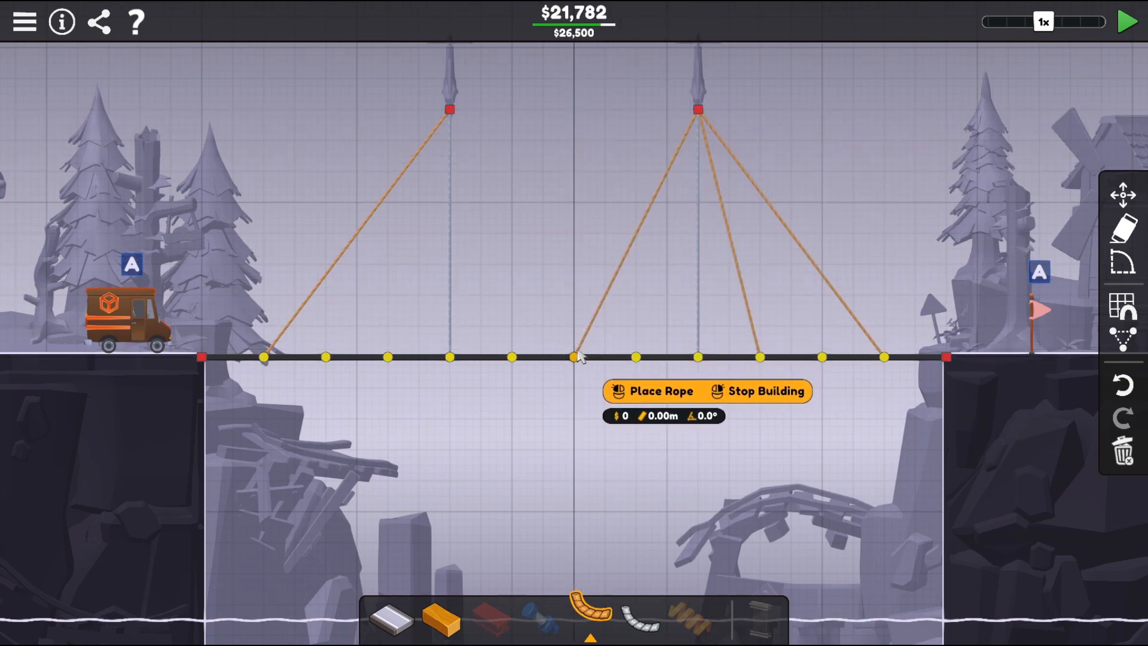
- Add ropes from the left tower to a left deck joint and from the right tower to two more right joints
right_click(580, 361)
click(450, 110)
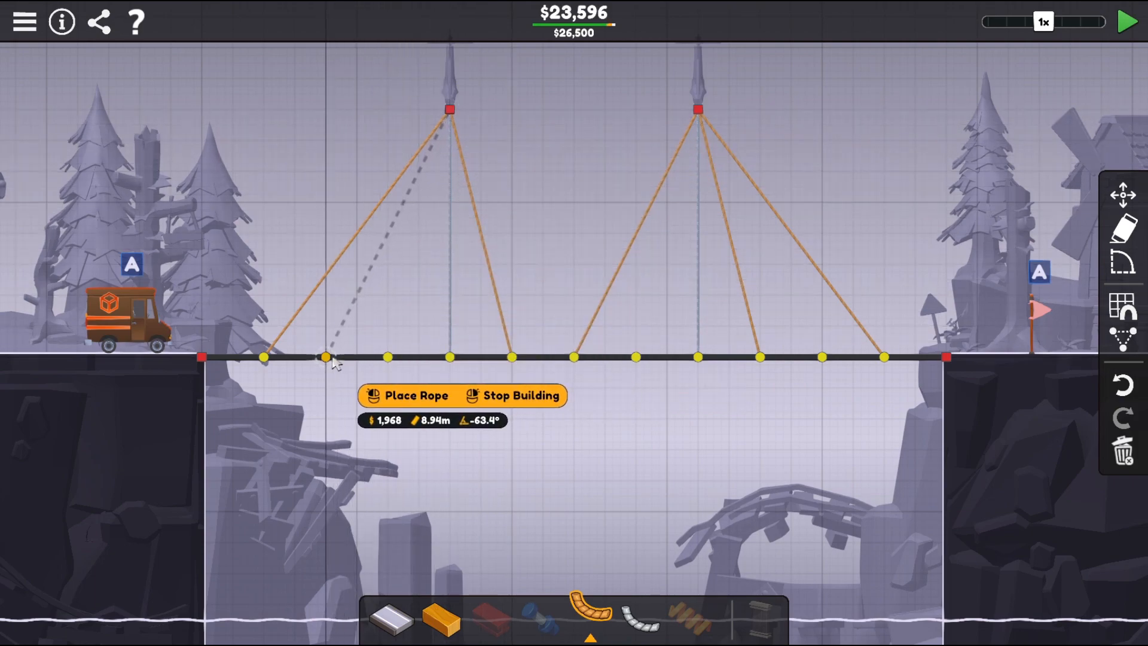
right_click(449, 116)
click(451, 109)
click(389, 360)
right_click(450, 109)
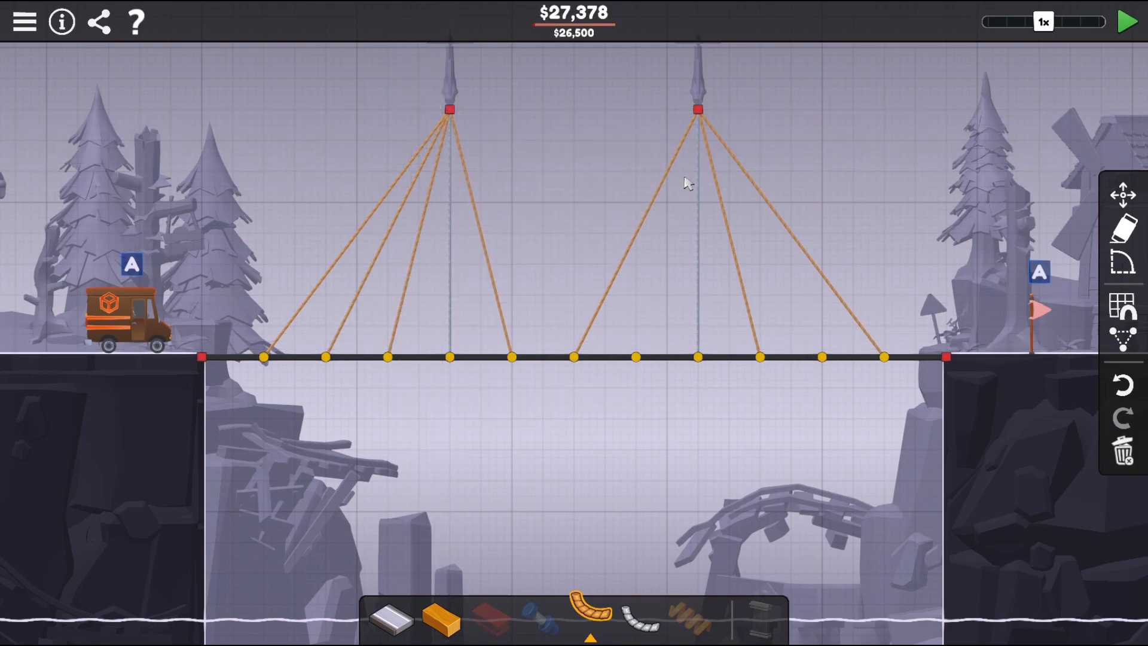
click(701, 110)
click(635, 358)
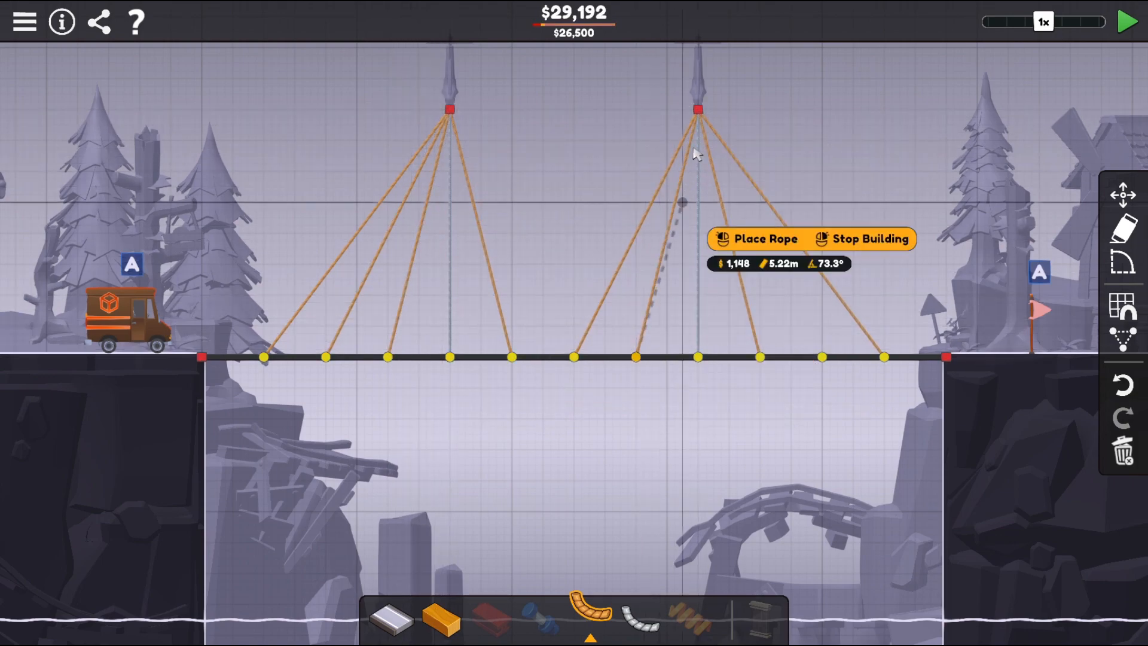
right_click(702, 112)
click(700, 109)
click(823, 359)
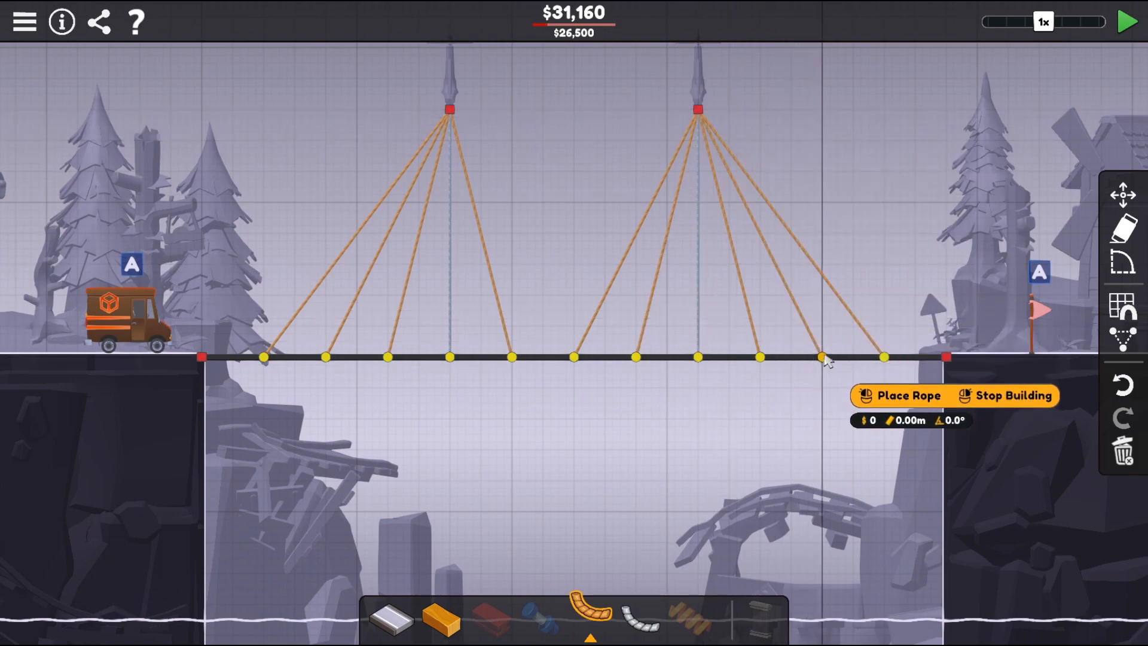
right_click(714, 421)
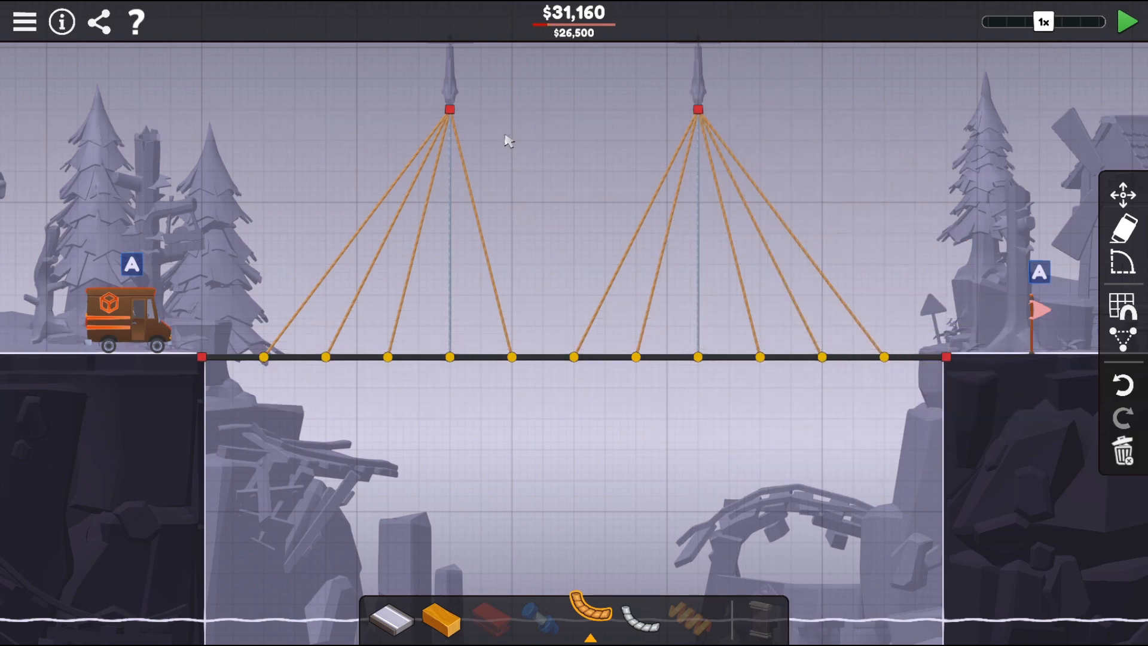
- Rope the left tower top to the mid-deck joint and run the simulation
click(451, 109)
click(574, 359)
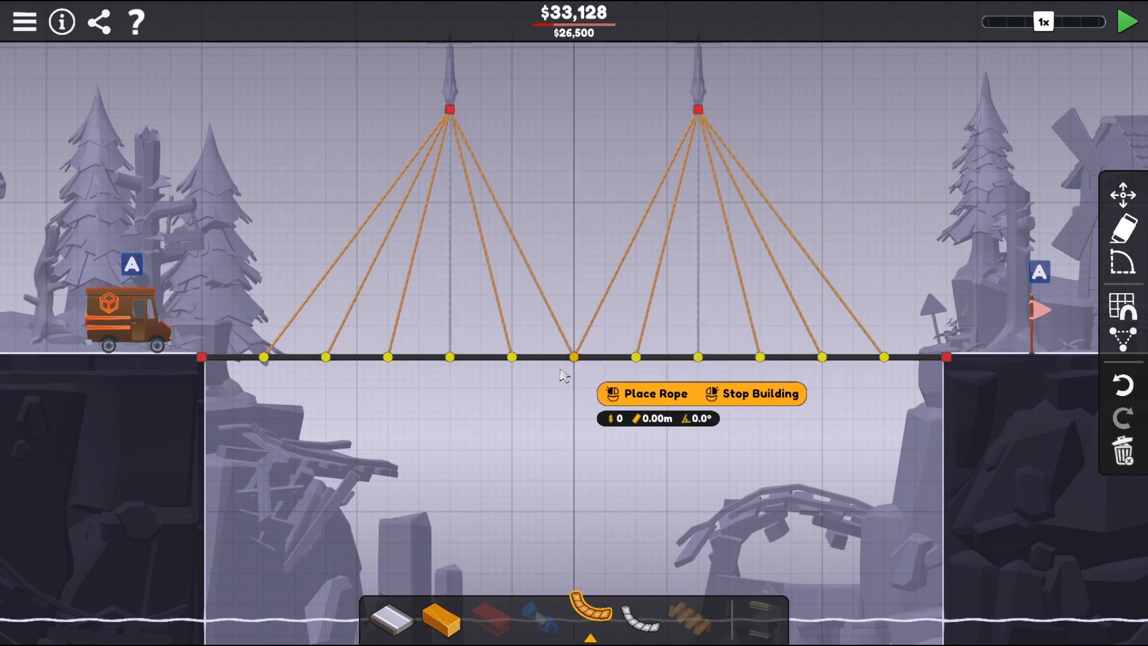
right_click(551, 404)
click(1128, 22)
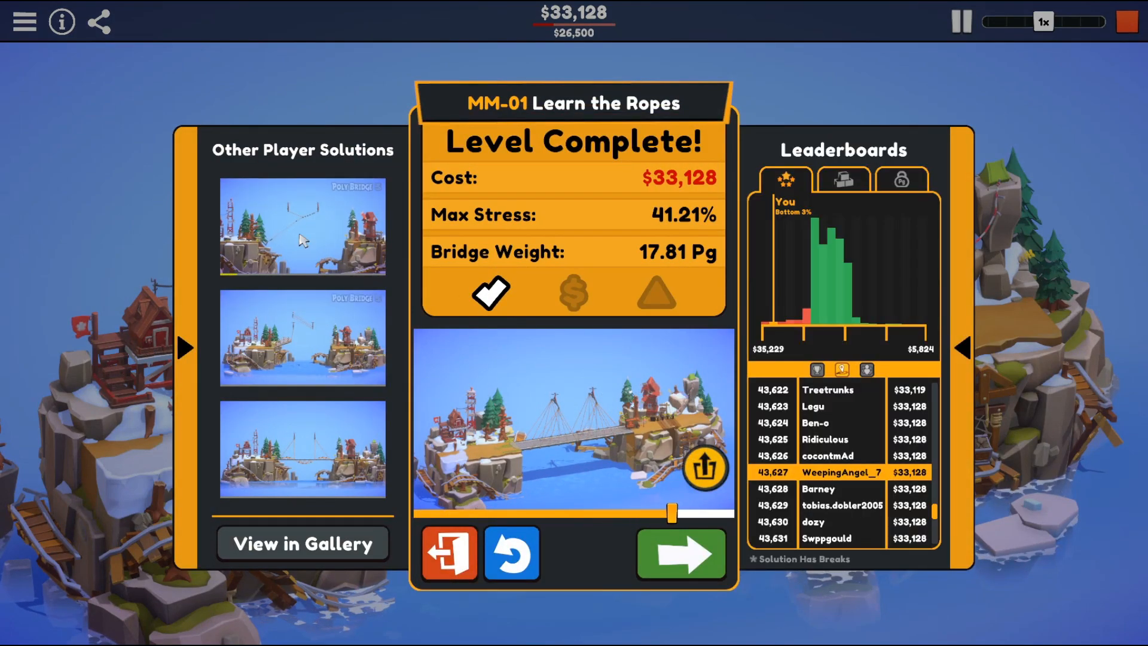
- View a player's gallery solution, close the gallery and advance to the MM-02 level
click(303, 240)
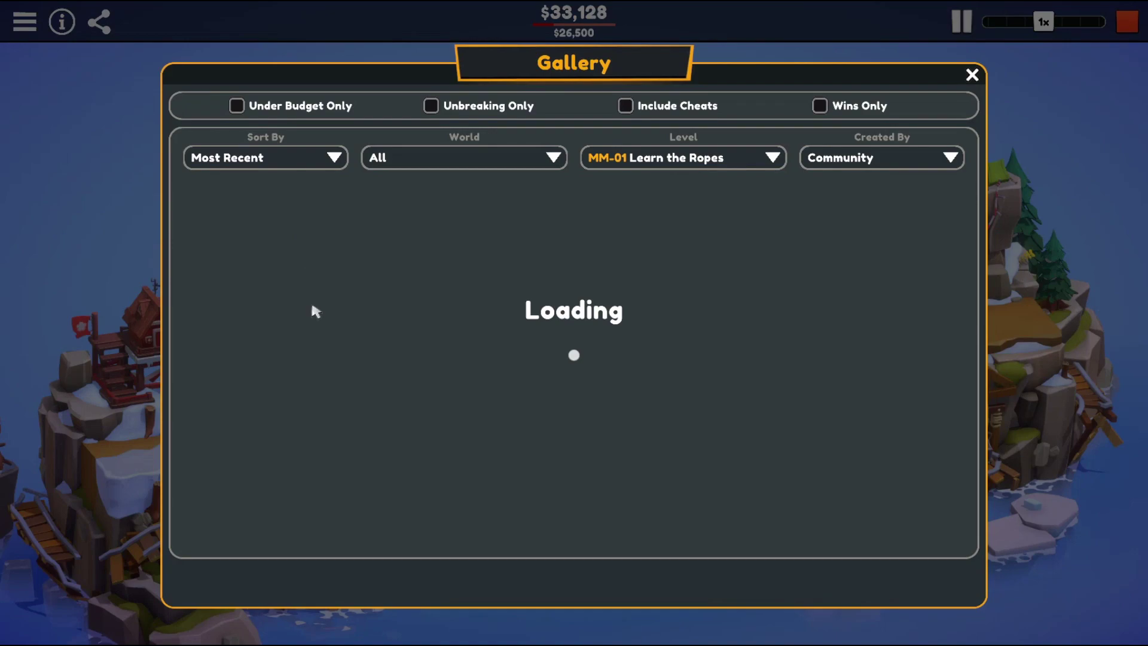
click(974, 76)
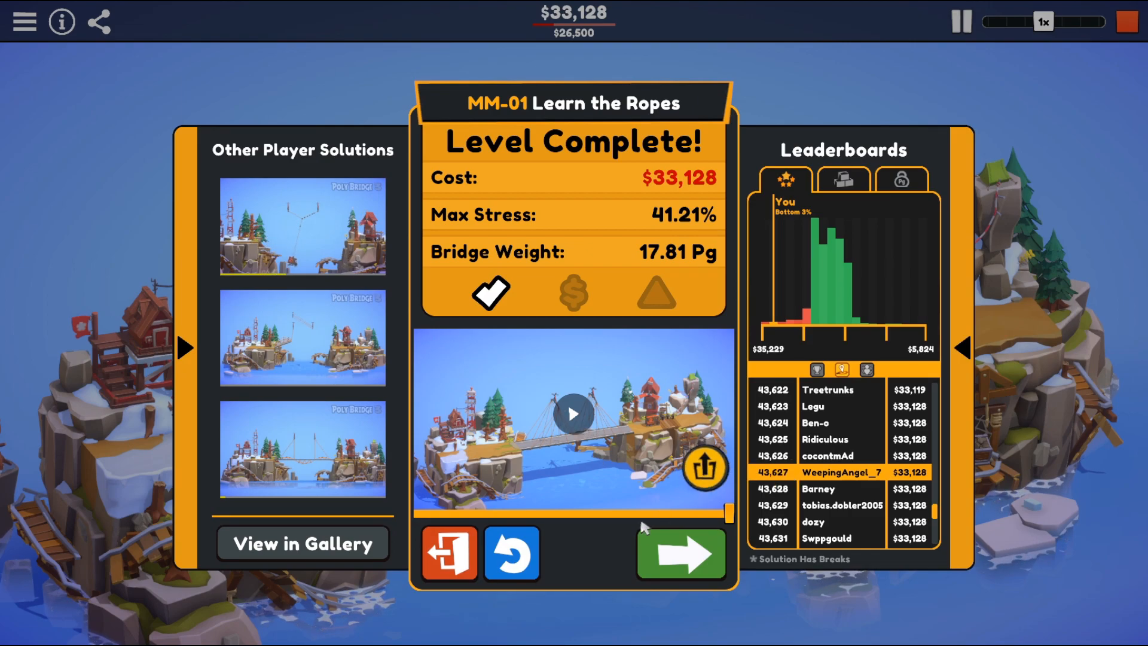
click(683, 566)
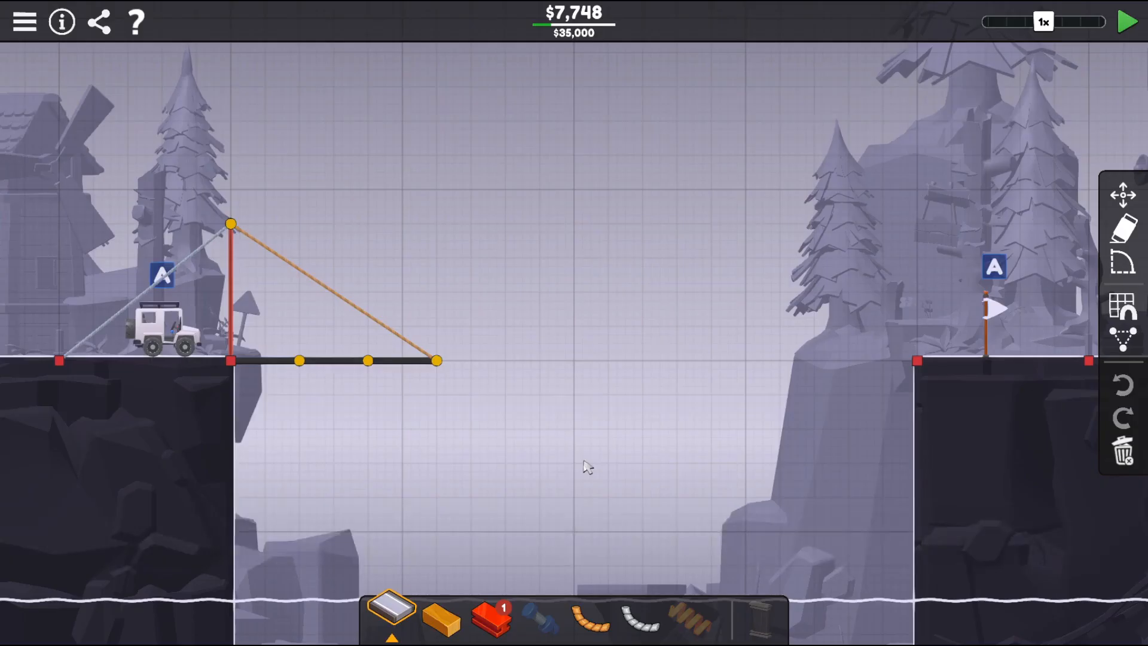
- Raise a steel tower on the right bank and lay road leftward from the right cliff toward mid-gap
click(917, 362)
click(917, 222)
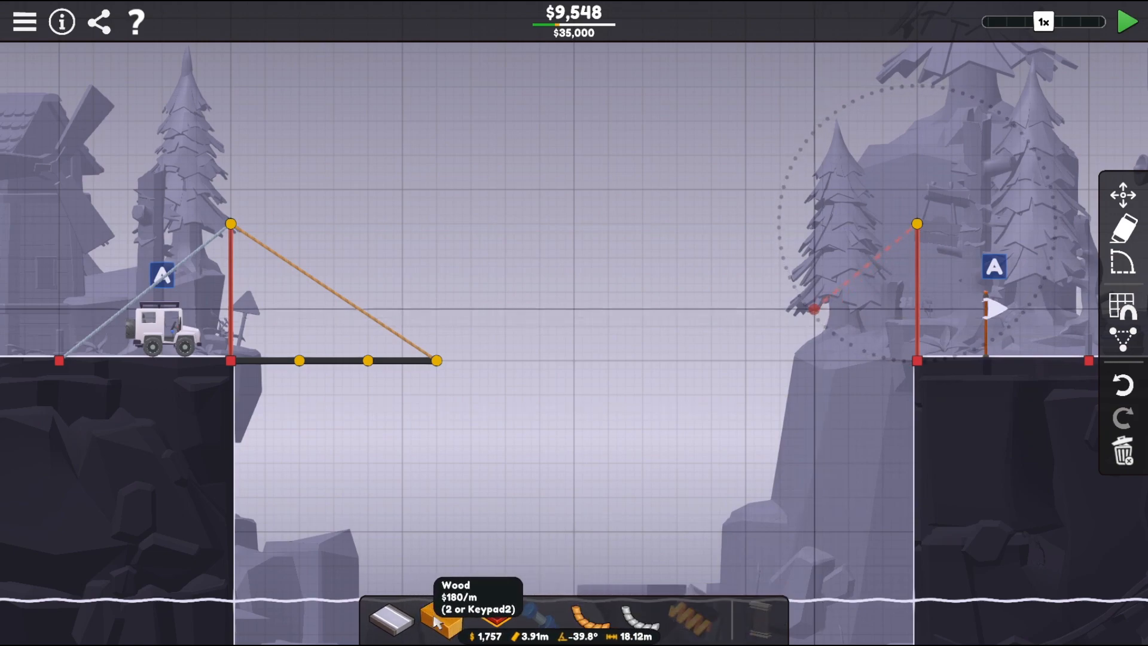
click(431, 620)
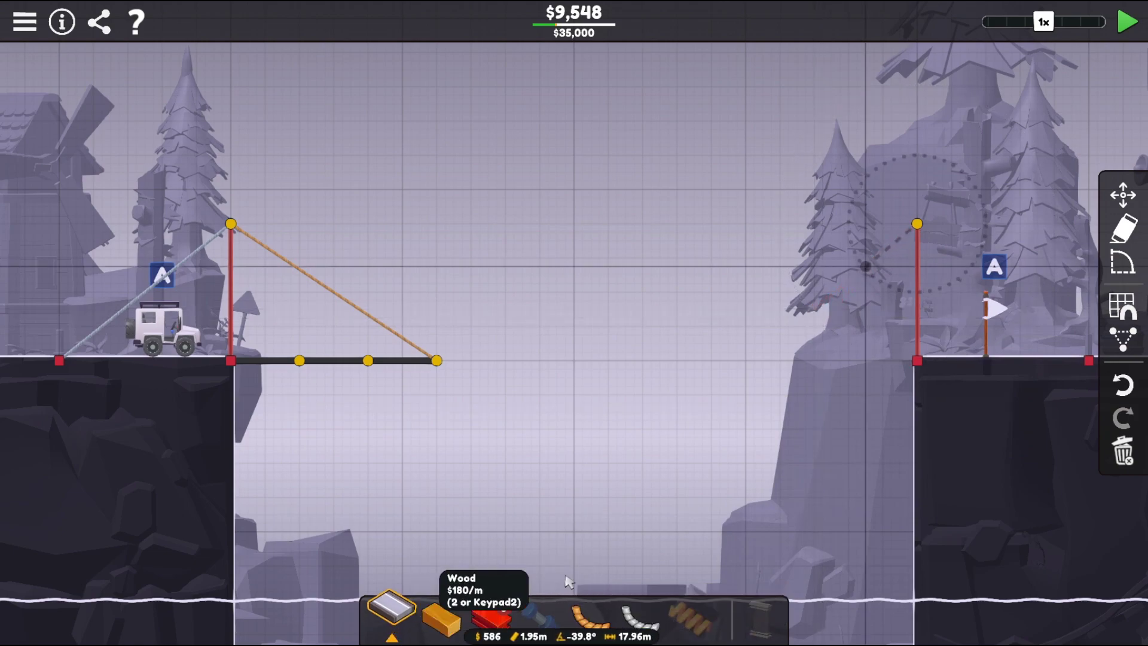
click(917, 362)
click(847, 362)
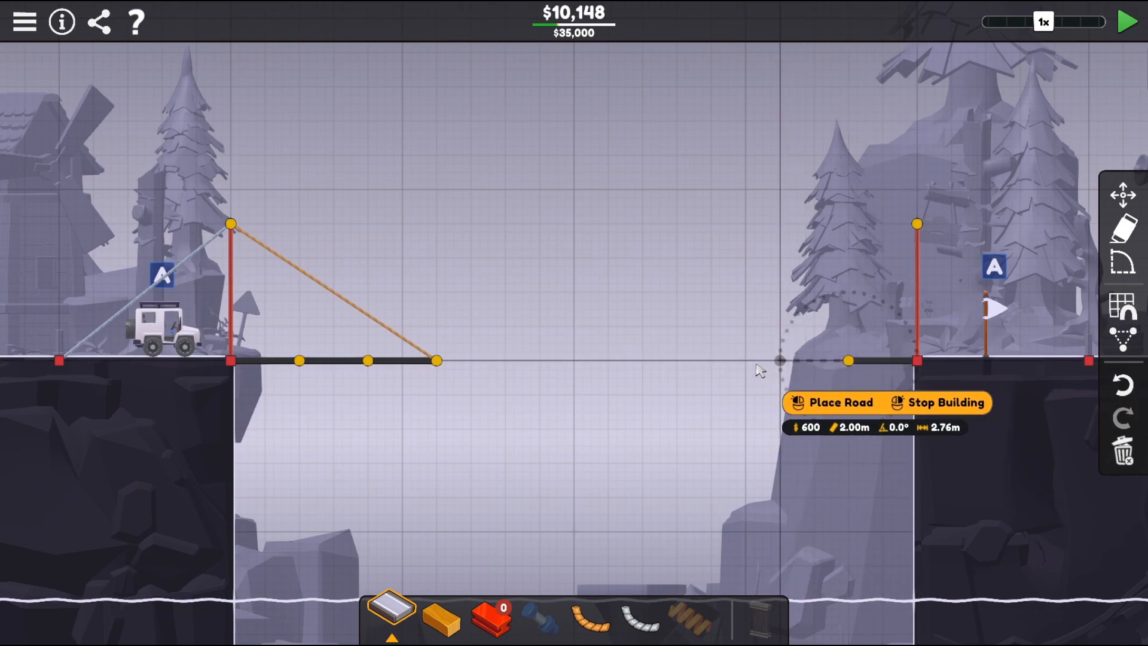
click(781, 361)
click(711, 362)
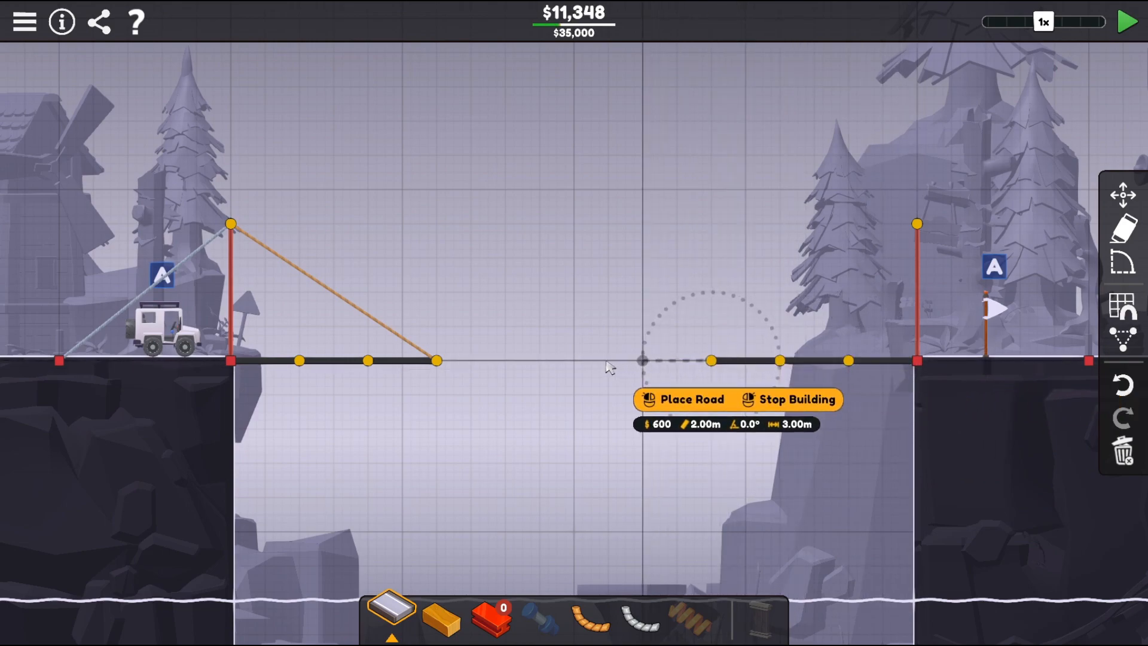
click(643, 362)
right_click(641, 363)
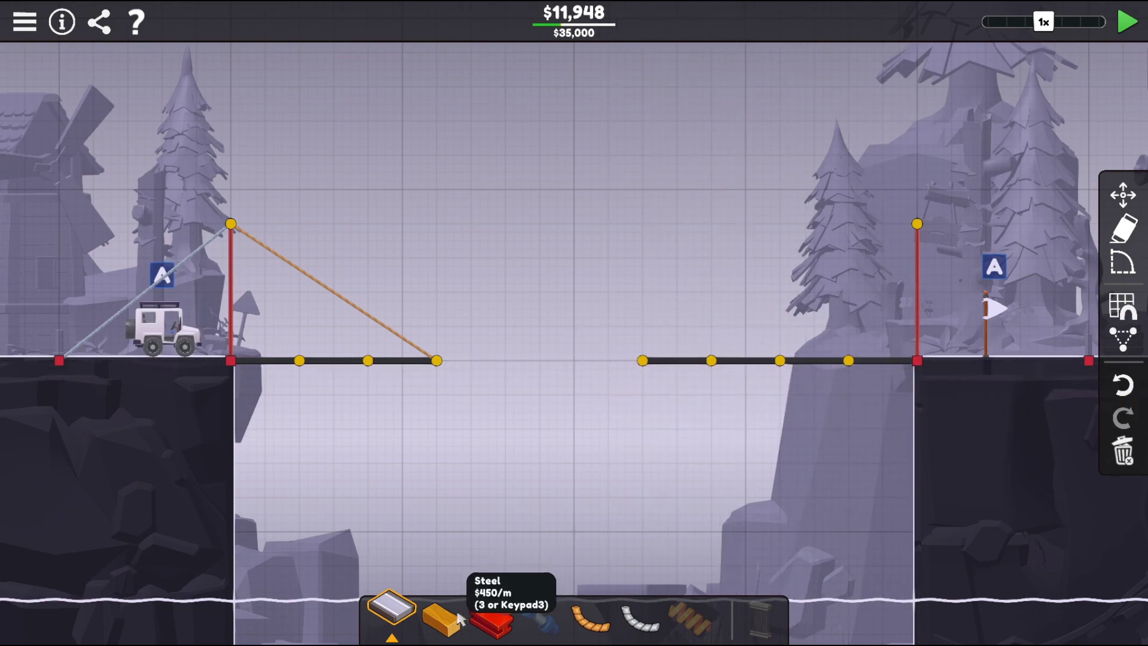
- Rope the right tower top down to the right road's end
click(492, 617)
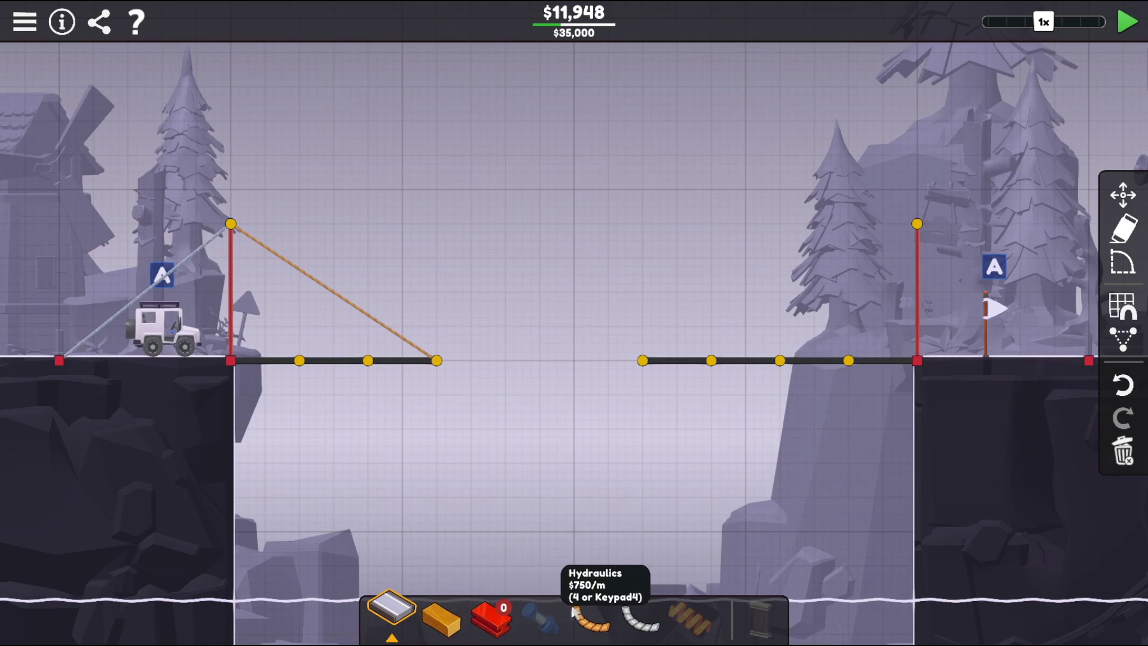
click(917, 223)
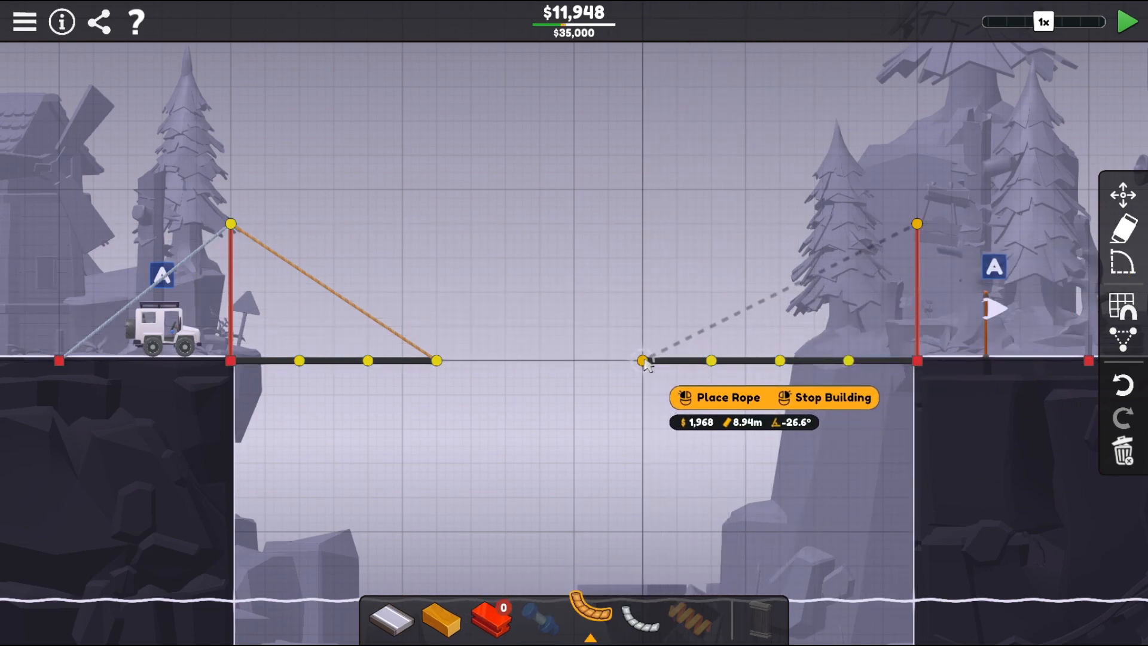
right_click(574, 485)
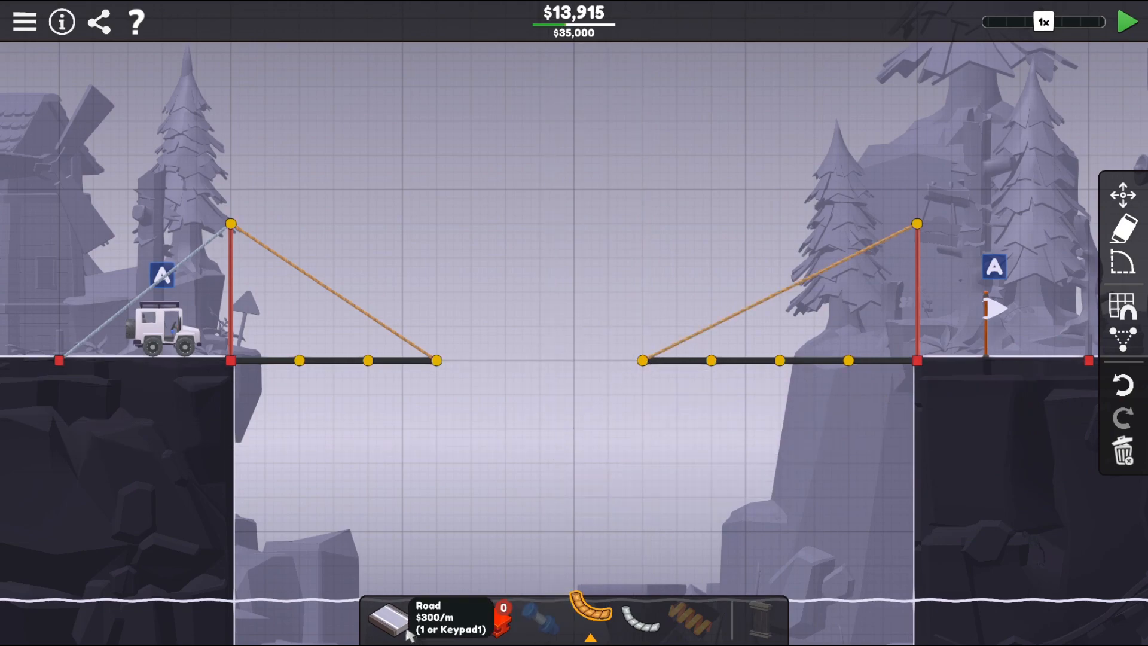
- Extend the left road with three rising segments toward mid-gap
click(436, 361)
click(531, 342)
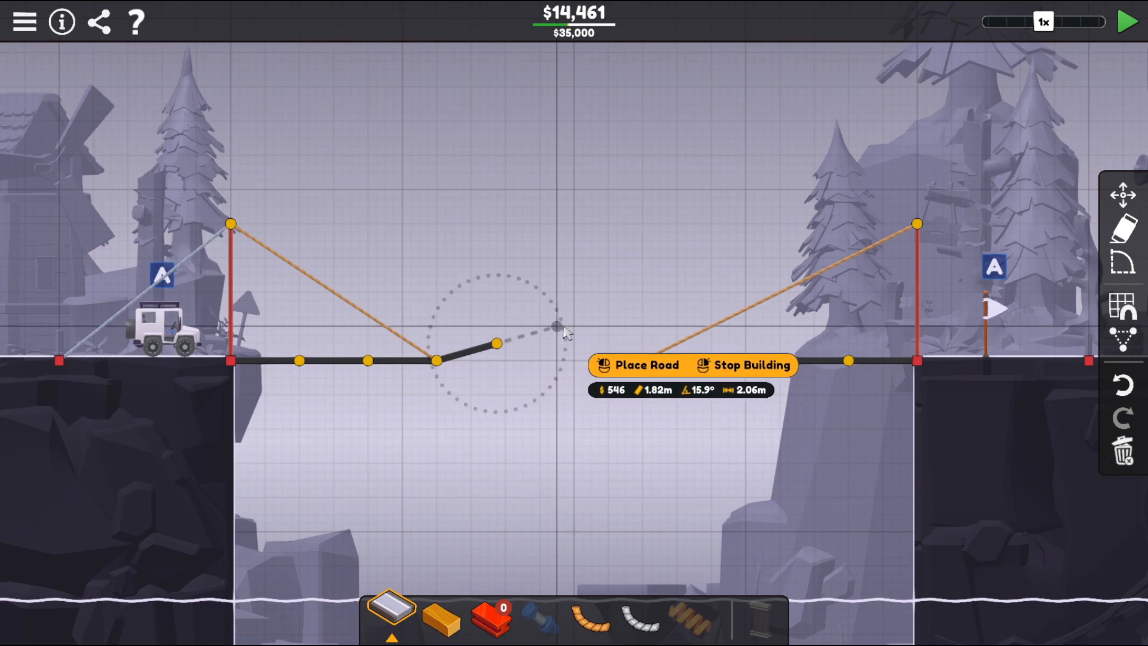
click(568, 332)
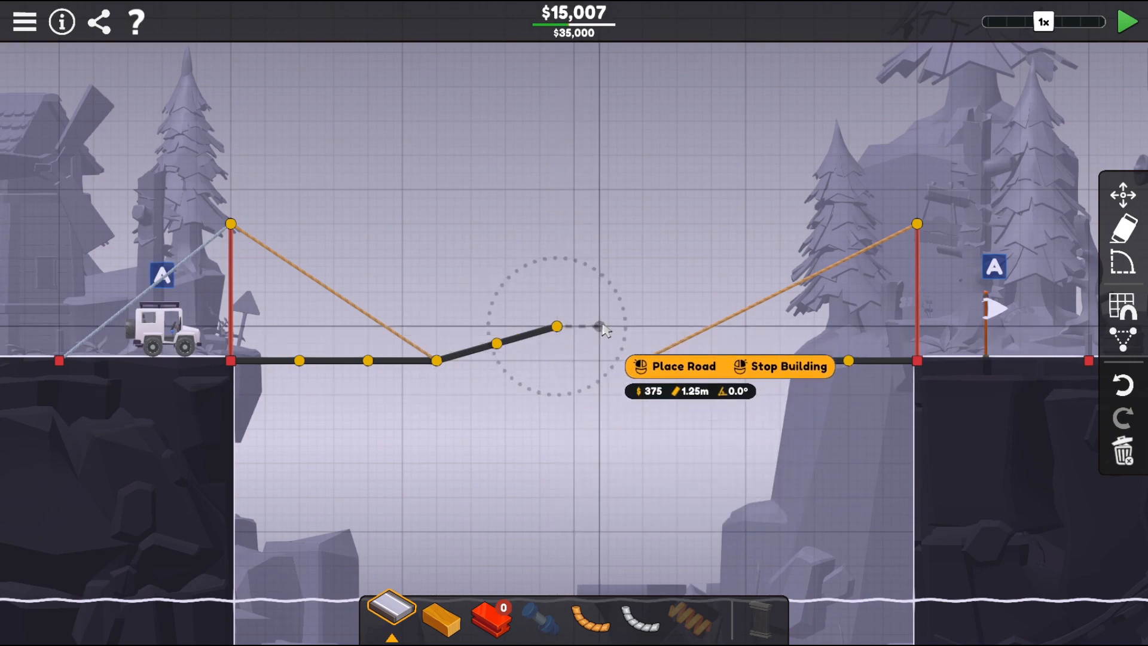
click(647, 326)
right_click(538, 422)
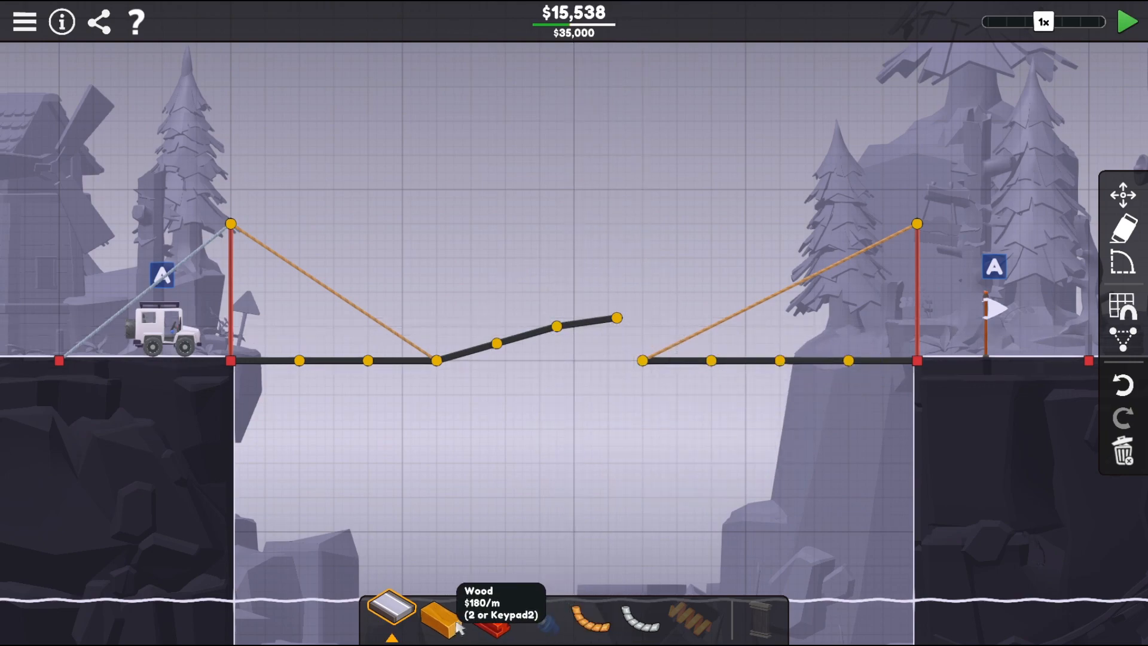
click(590, 614)
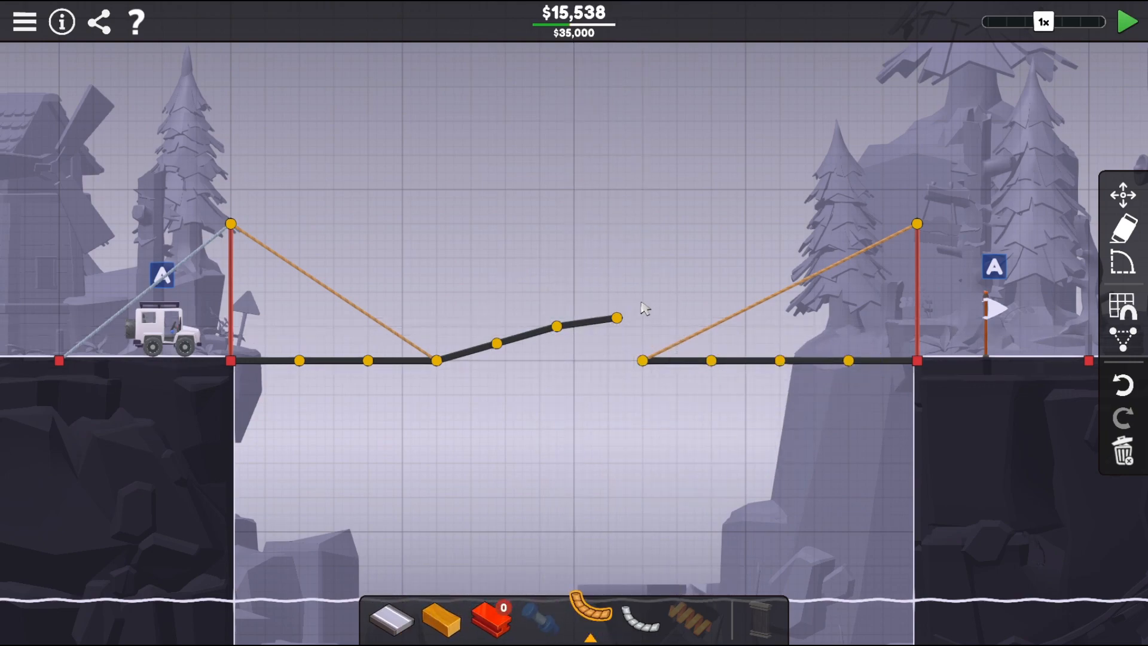
- Fan ropes from the left tower top to the left road's end and successive joints
click(617, 319)
click(231, 223)
right_click(556, 327)
click(556, 328)
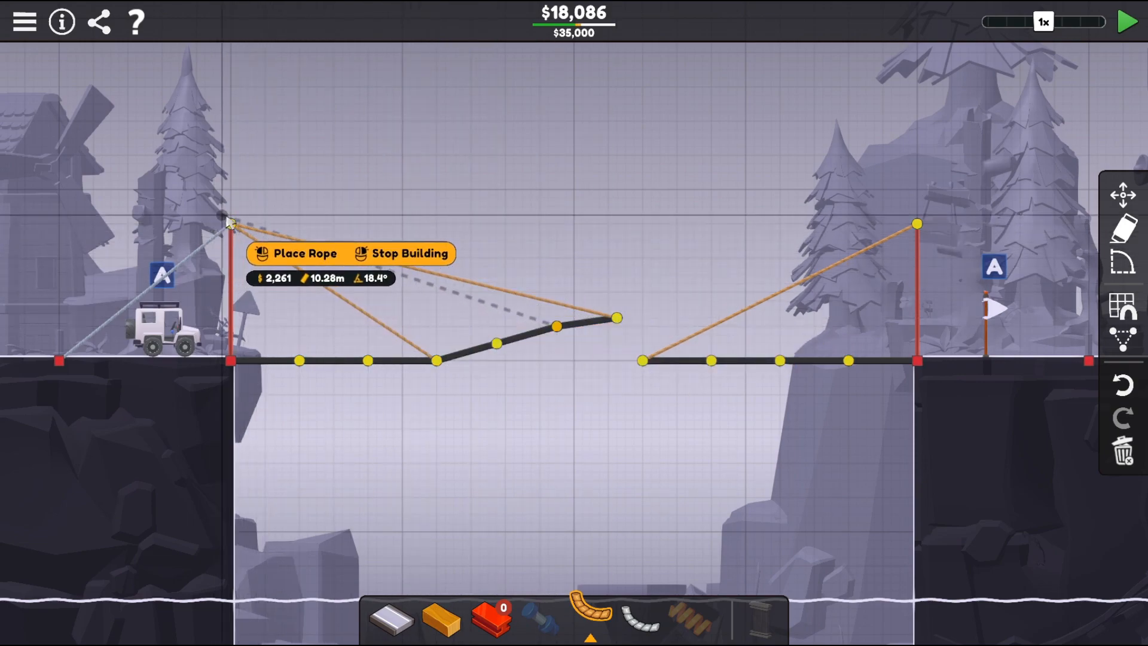
click(231, 222)
click(496, 344)
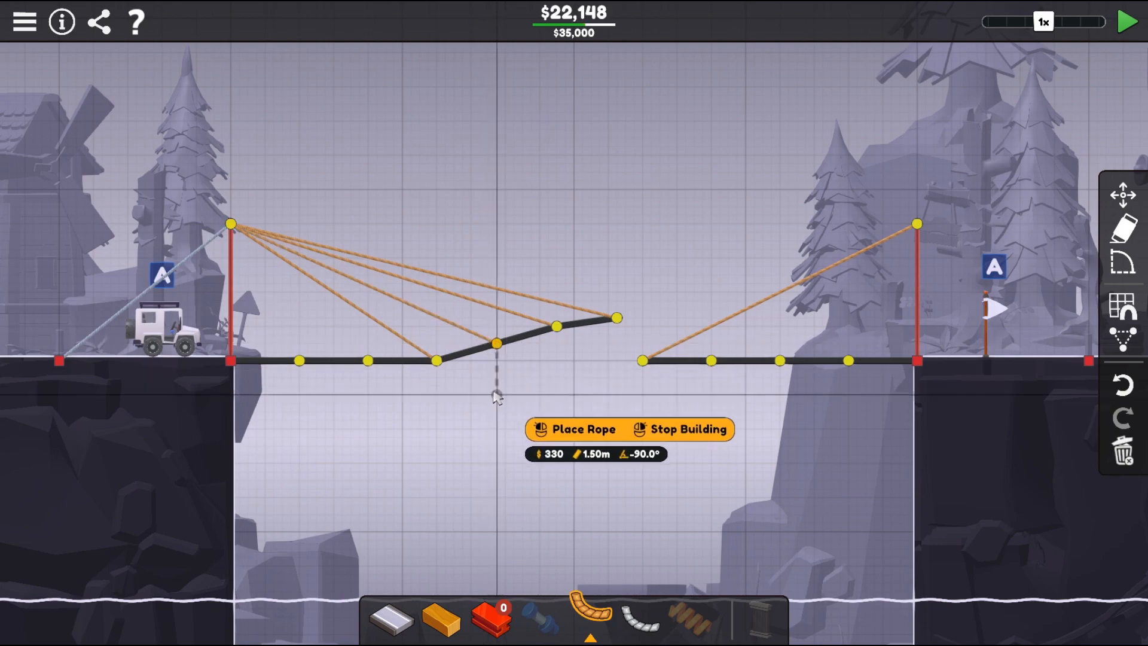
right_click(715, 369)
- Fan ropes from the right tower top to the right road joints and add a short road piece below it
click(710, 361)
click(916, 223)
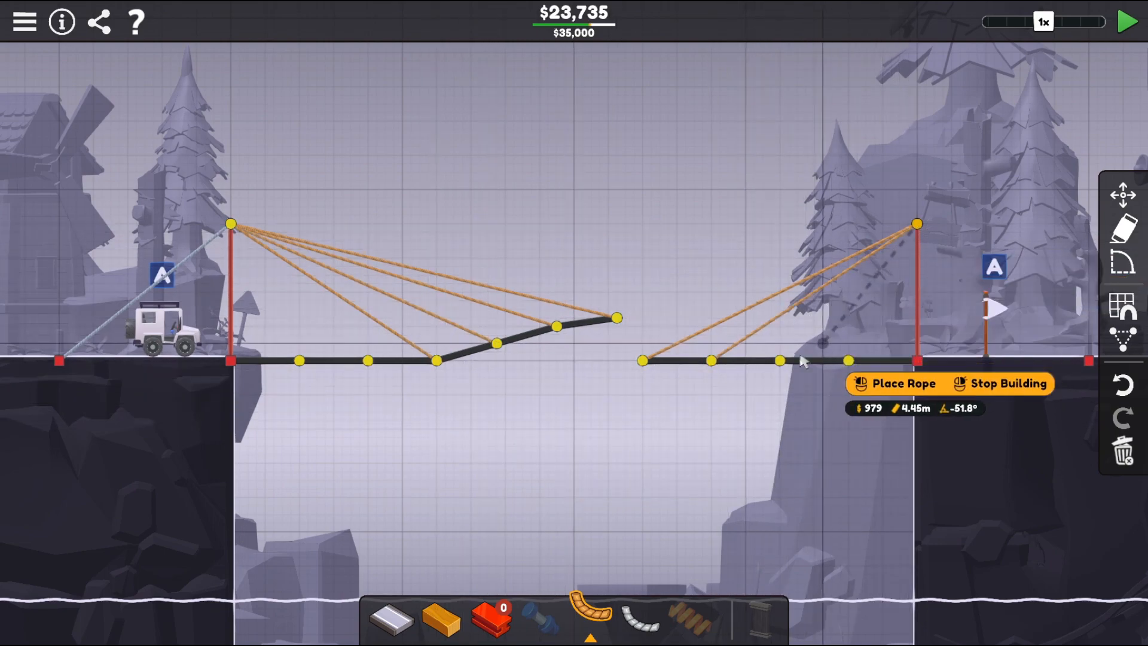
click(779, 361)
click(847, 362)
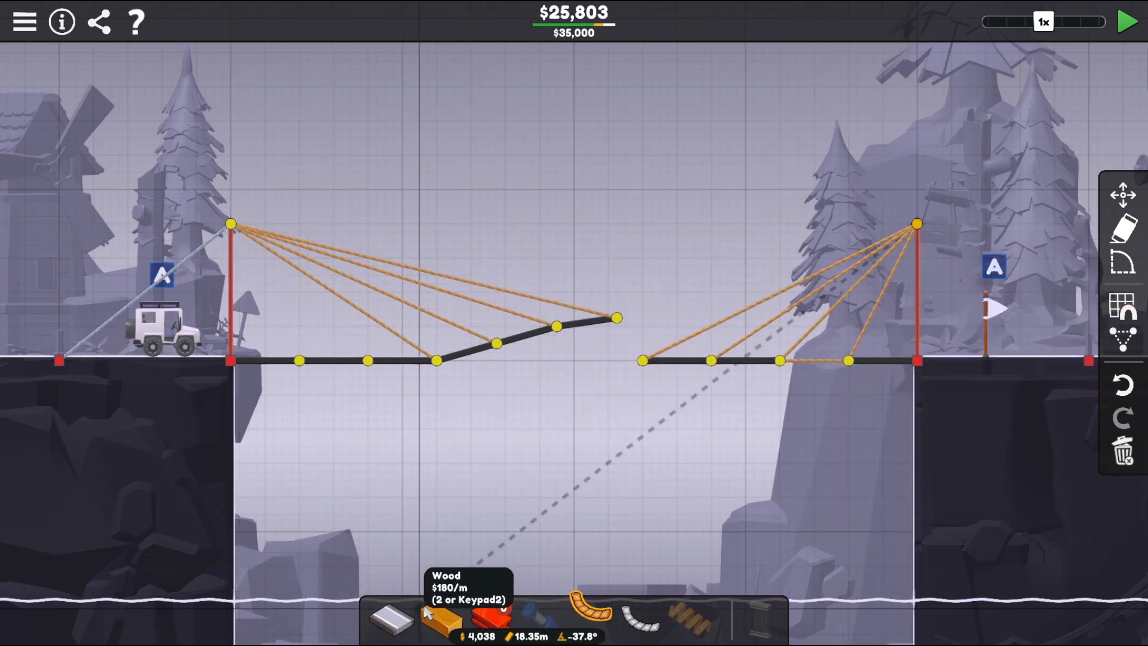
click(391, 616)
click(848, 361)
click(891, 285)
right_click(801, 368)
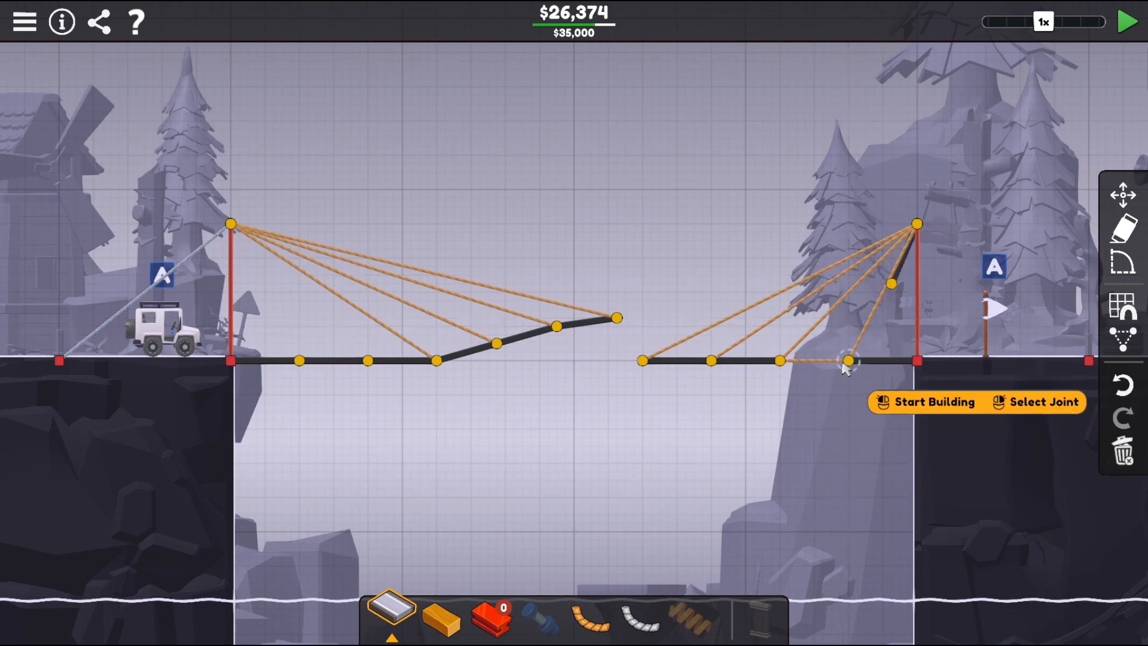
click(848, 362)
right_click(787, 366)
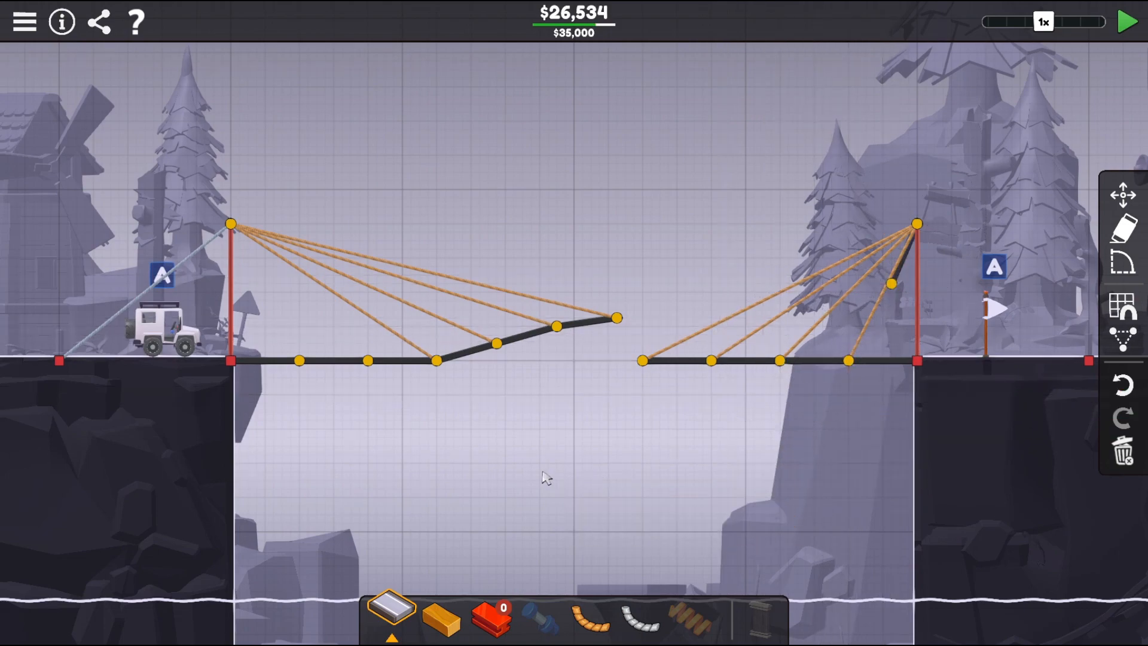
- Build a zigzag wood truss under the left road from the cliff out to the road's end
click(232, 360)
click(273, 411)
click(300, 361)
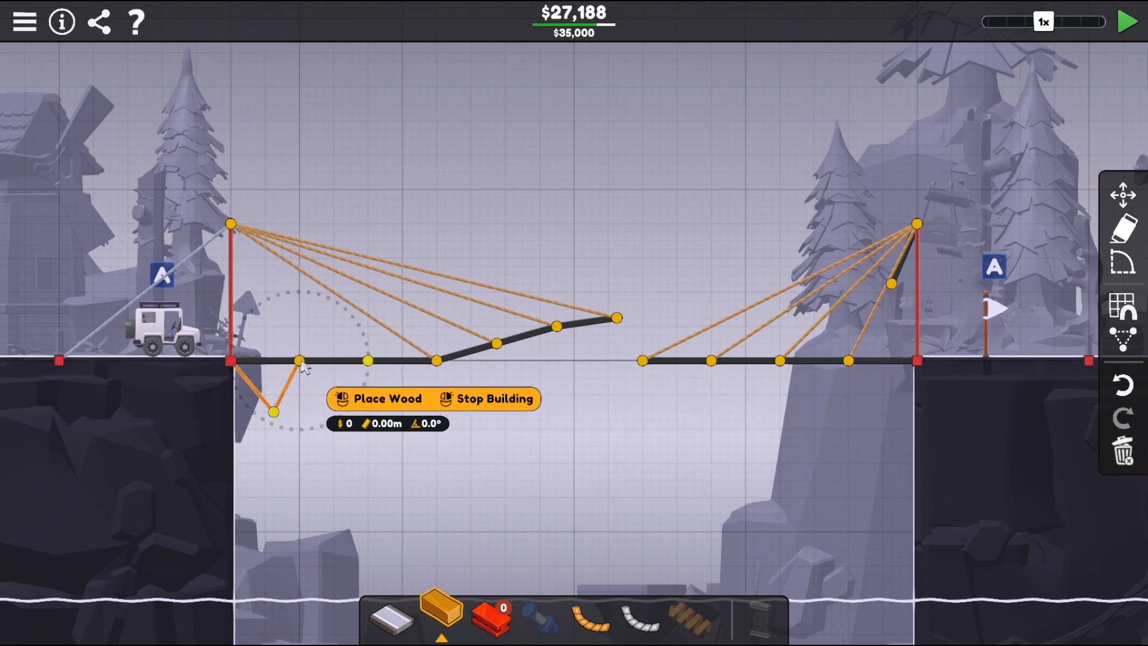
click(343, 411)
click(369, 361)
click(429, 393)
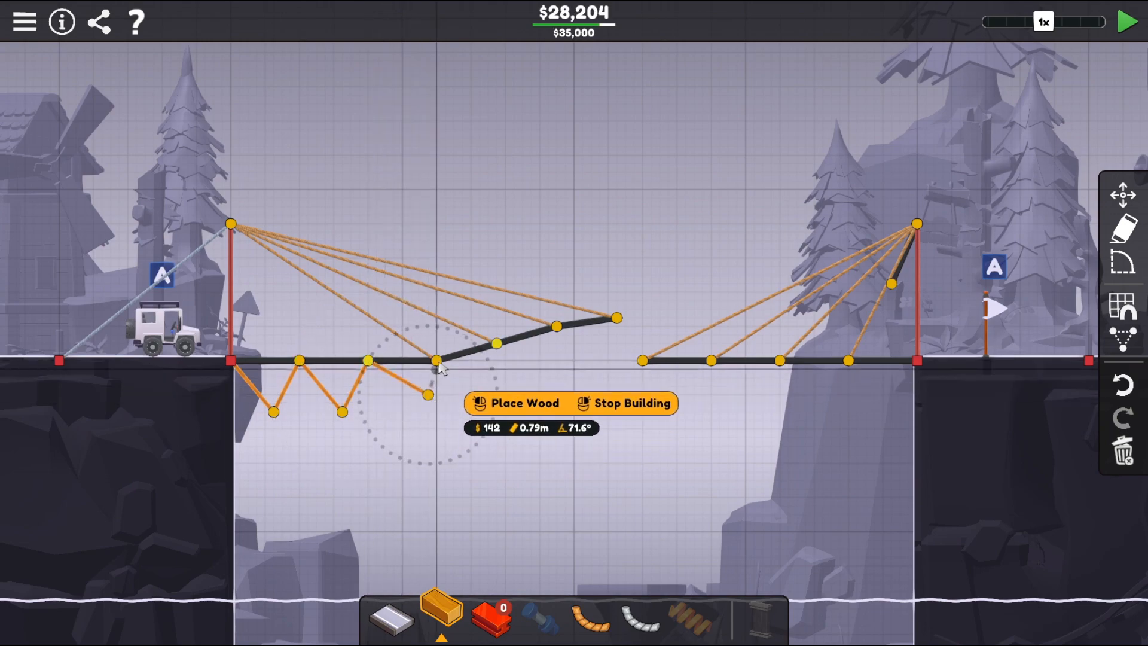
click(436, 360)
click(496, 379)
click(497, 344)
click(547, 369)
click(558, 328)
click(609, 361)
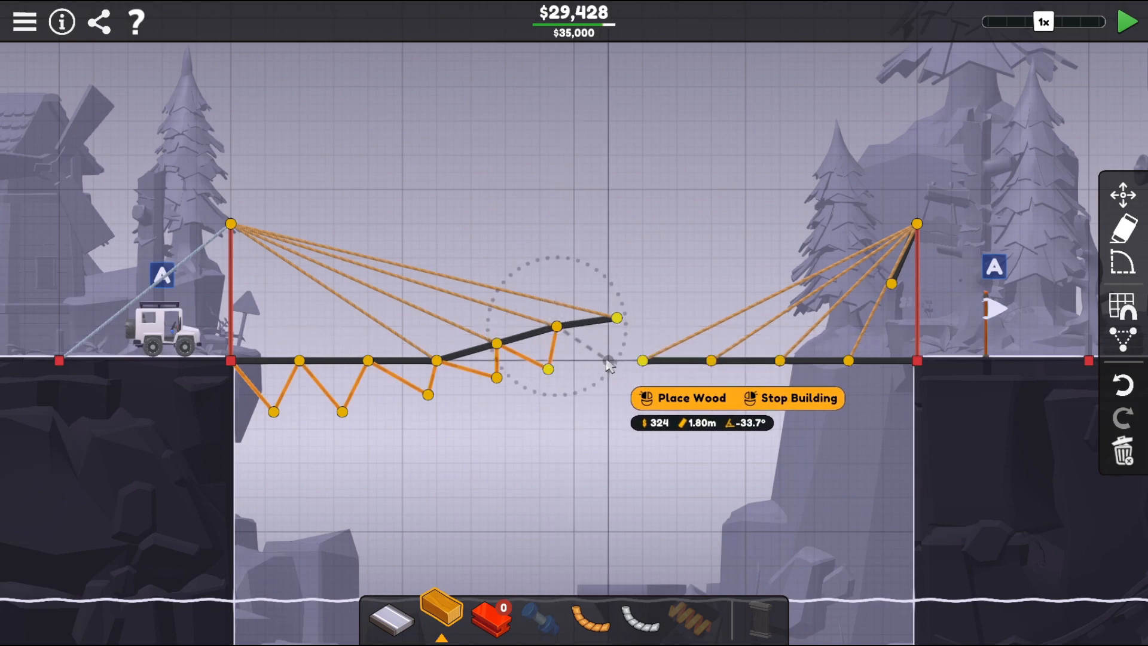
click(618, 319)
click(609, 361)
right_click(618, 405)
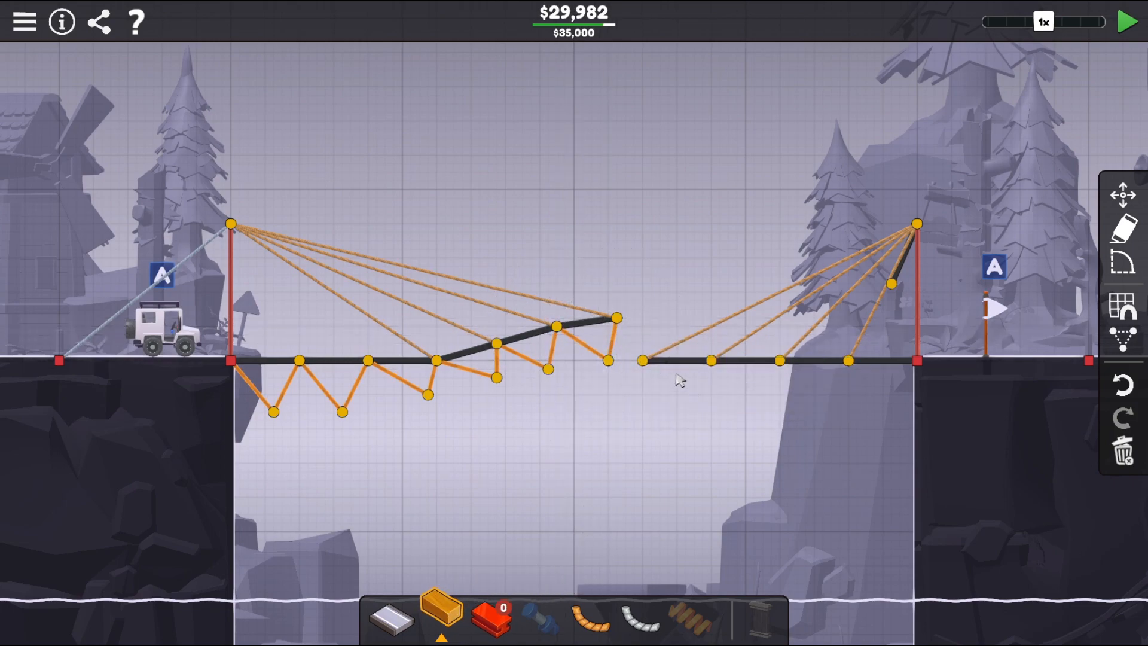
- Build a zigzag wood truss under the right road back to the right cliff anchor
click(644, 363)
click(669, 410)
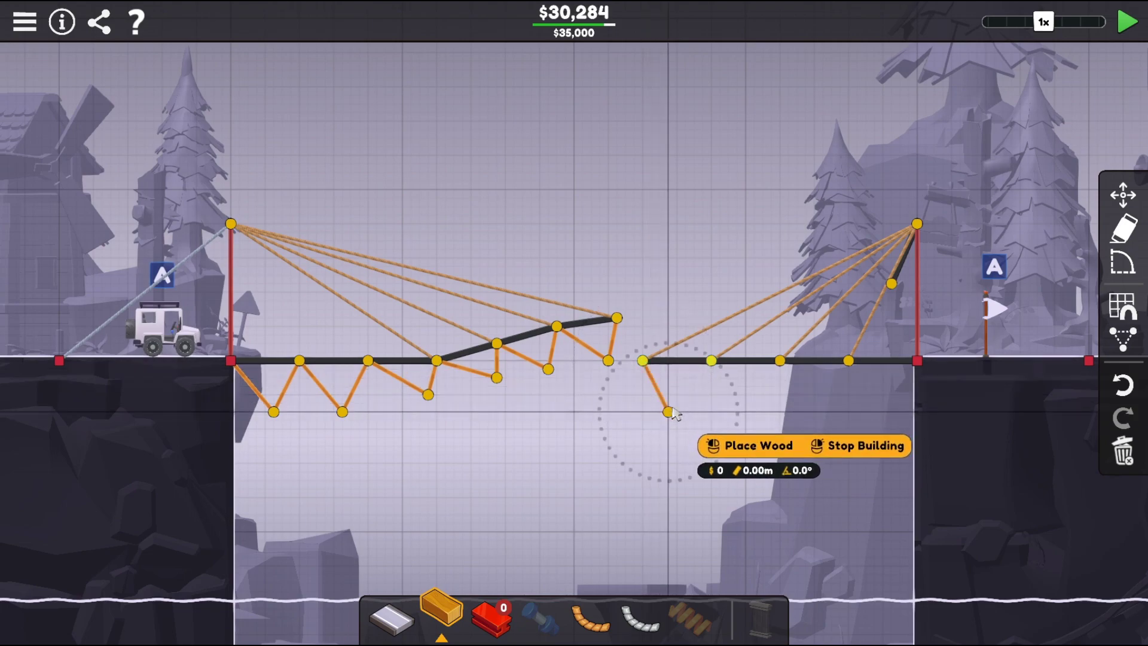
click(711, 361)
click(763, 403)
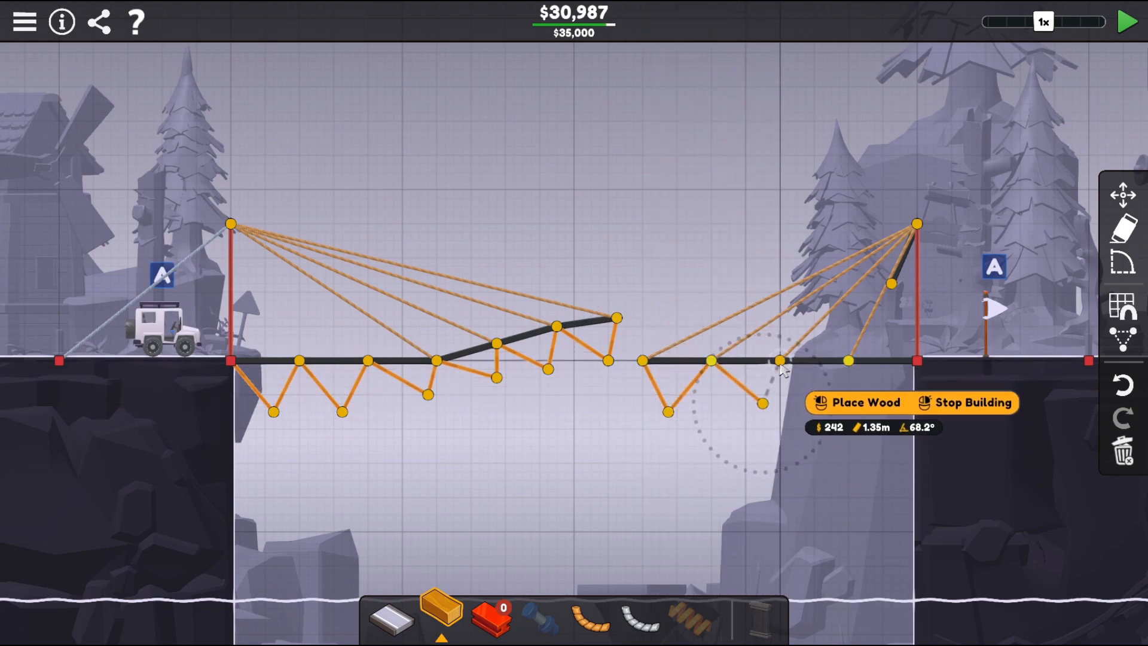
click(781, 361)
click(833, 403)
click(849, 361)
click(891, 403)
click(918, 365)
double_click(919, 365)
- Add bottom chords and an extra brace joining the right truss's lower joints
click(834, 403)
click(762, 404)
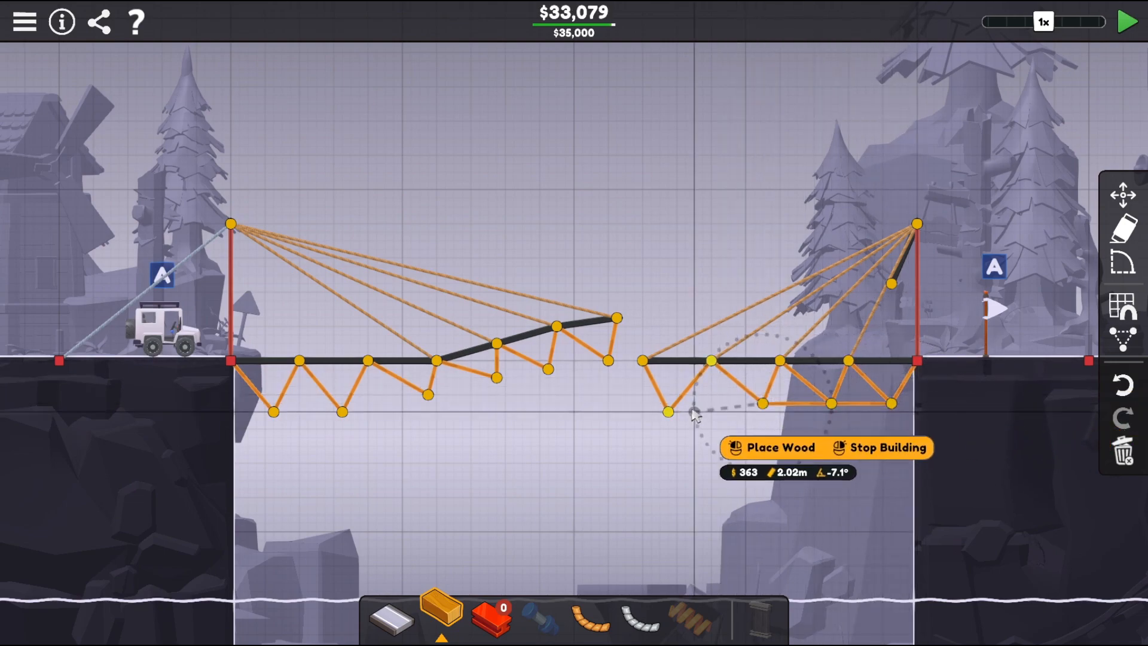
click(702, 371)
click(711, 411)
right_click(718, 414)
click(763, 405)
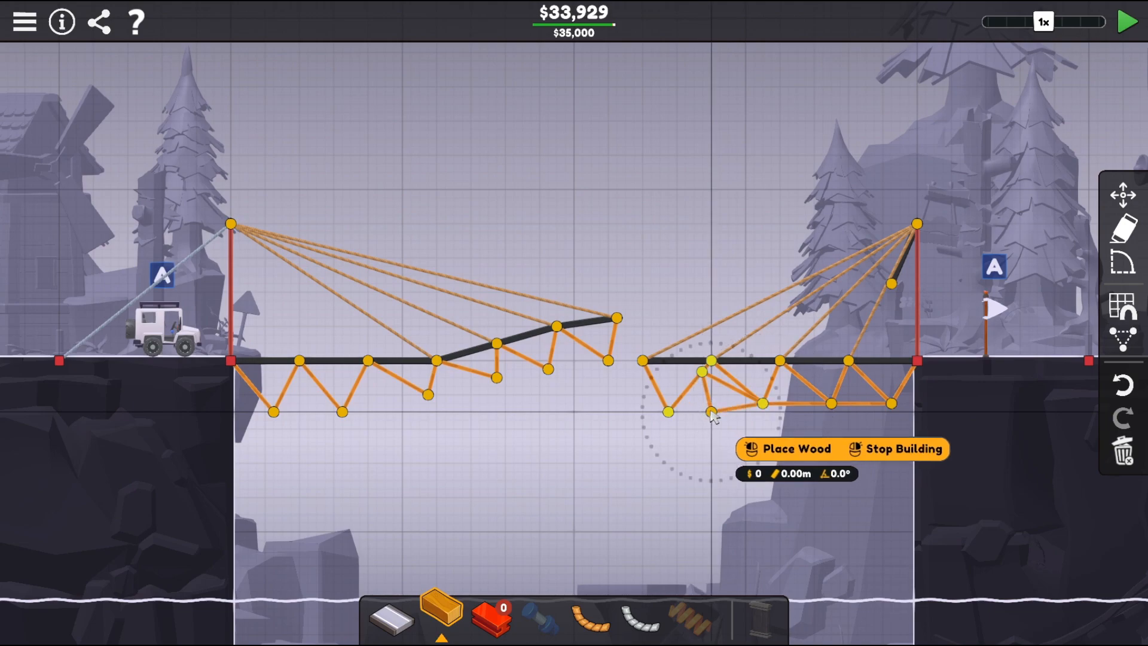
click(671, 413)
right_click(628, 404)
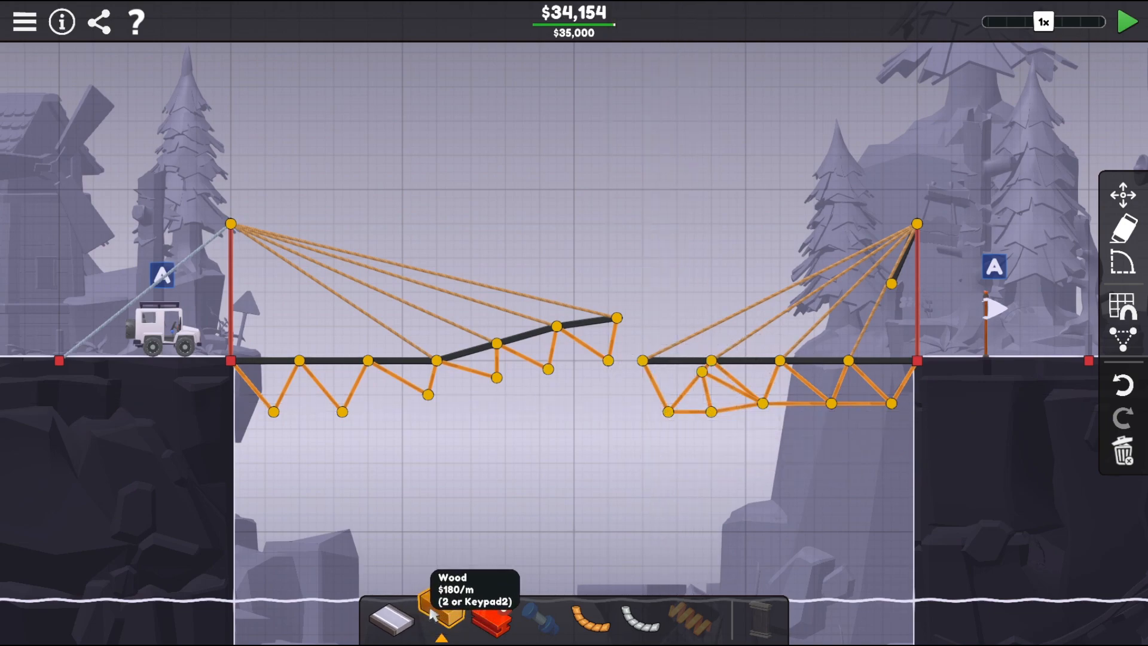
- Run a lower chord under the raised left road into the truss and add a vertical up to the deck
click(609, 361)
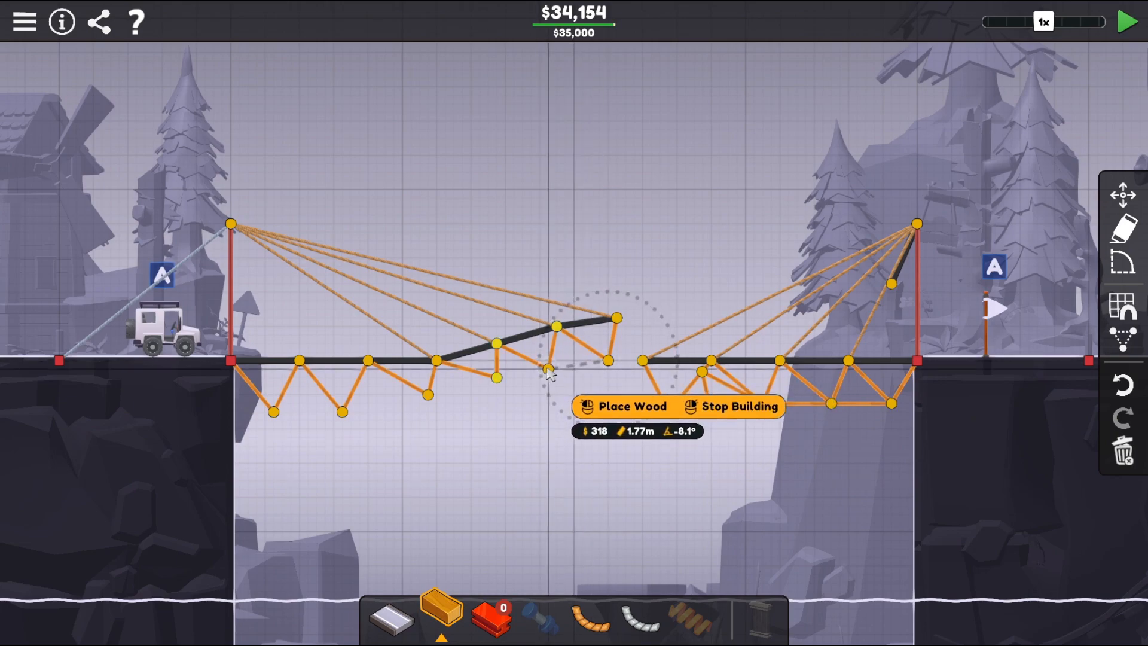
click(548, 368)
click(496, 376)
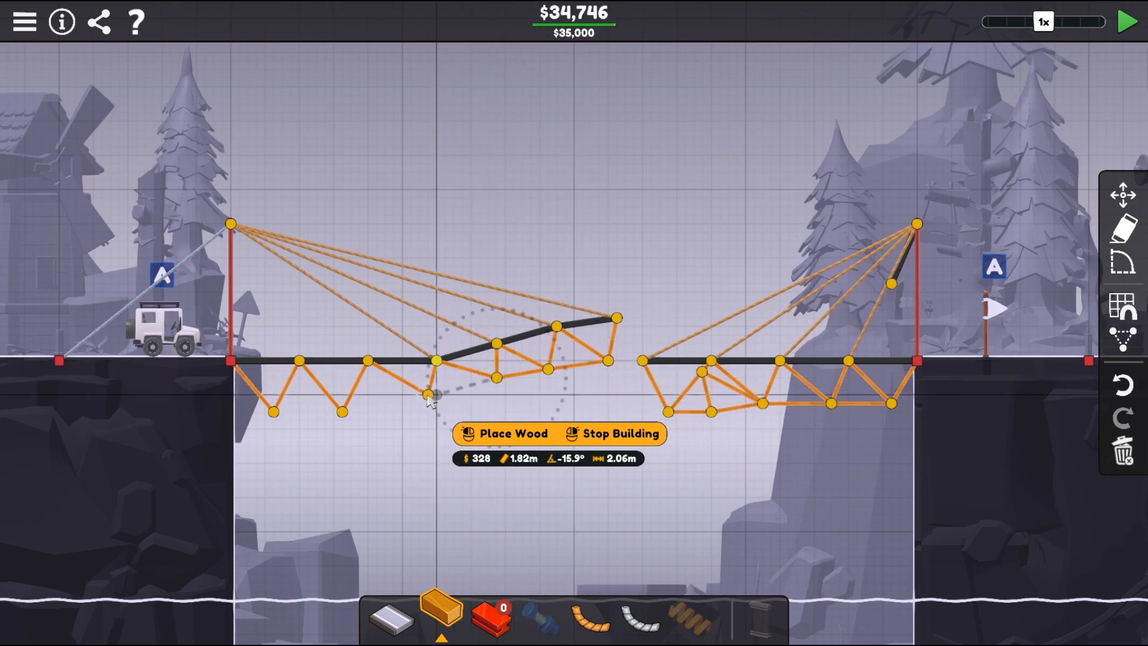
click(463, 394)
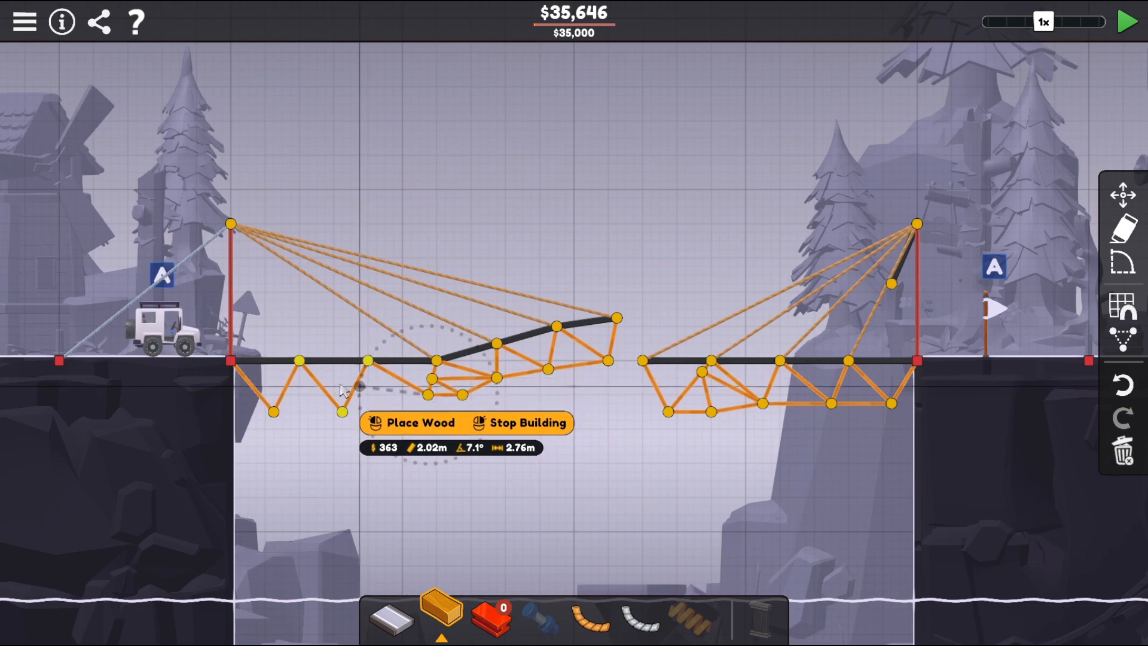
click(376, 403)
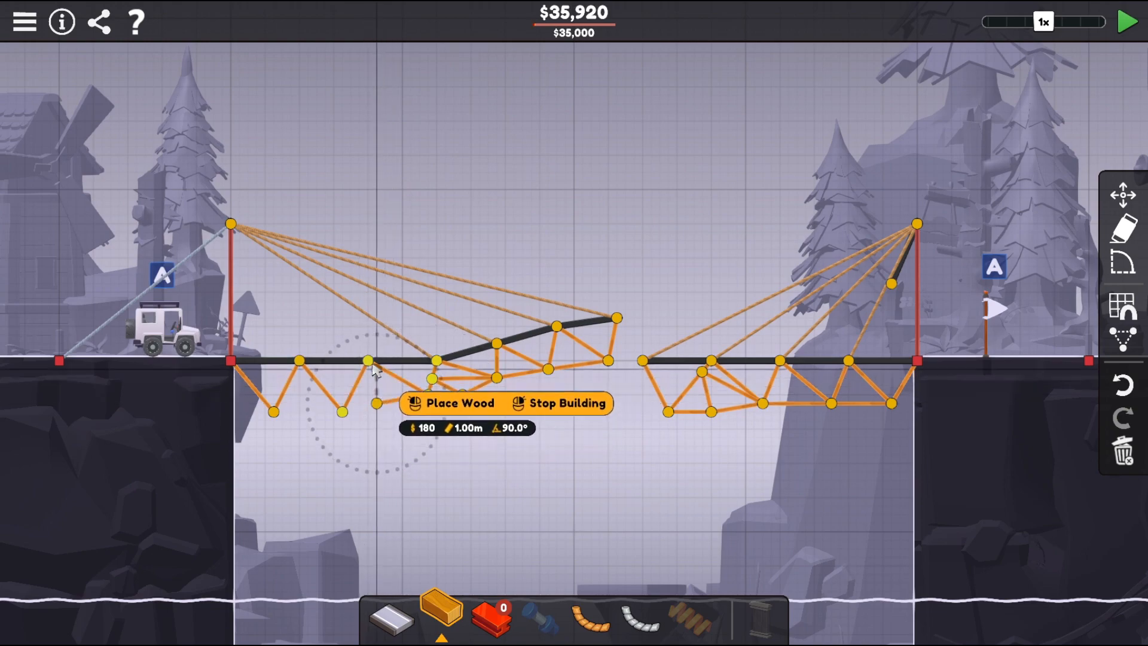
click(343, 412)
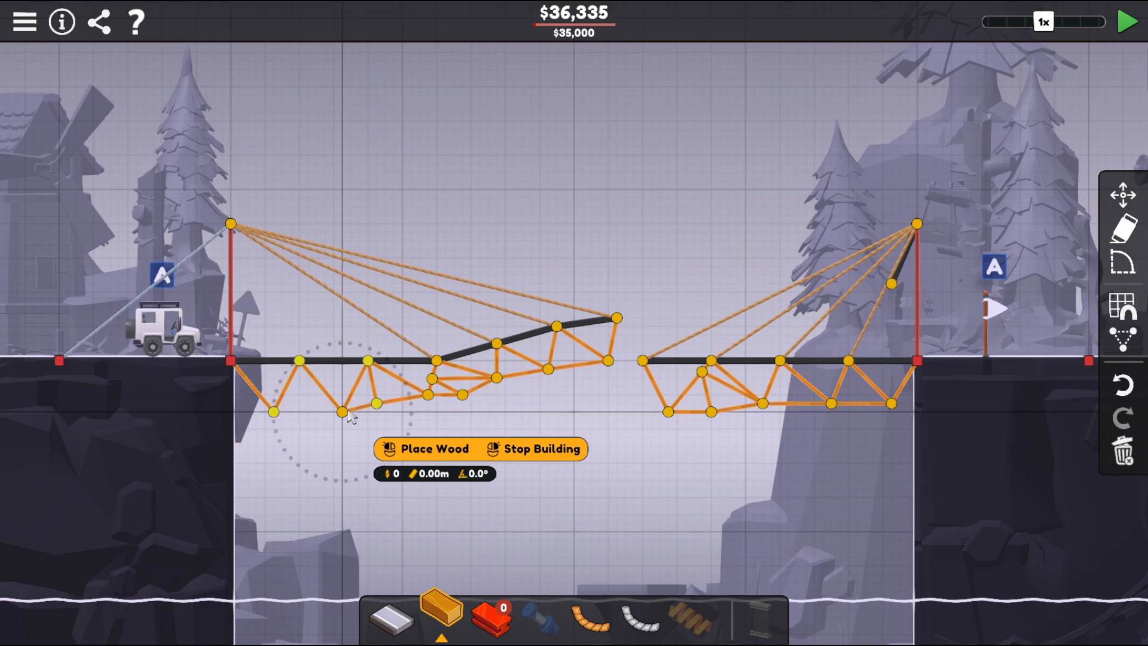
right_click(349, 395)
click(343, 411)
click(334, 361)
right_click(339, 399)
click(343, 411)
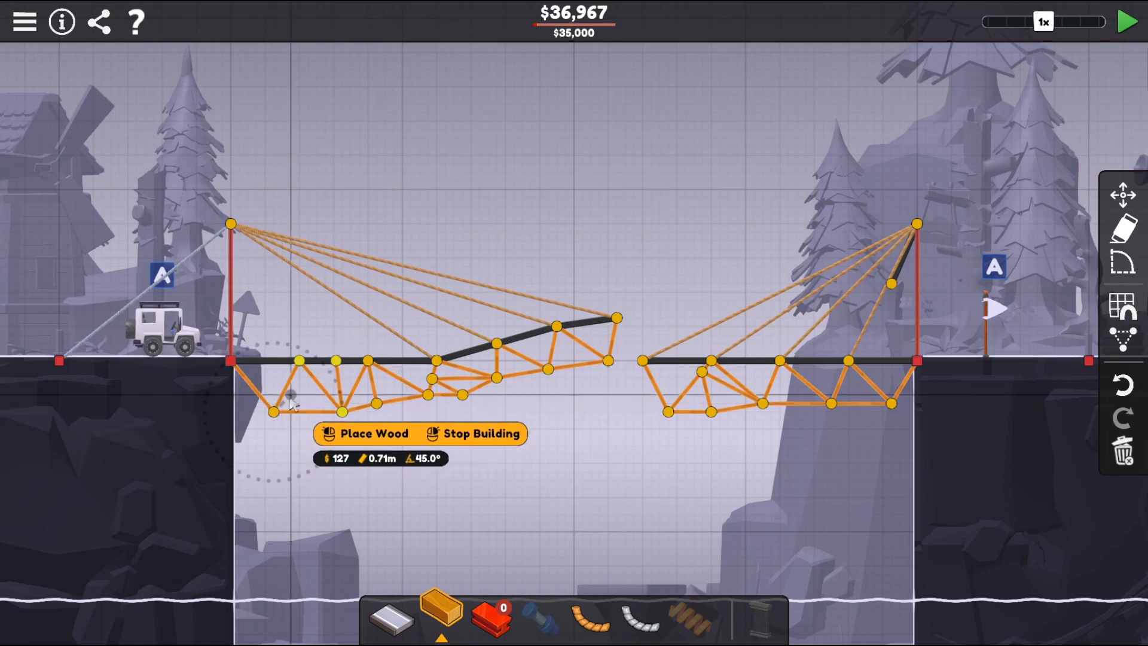
right_click(503, 454)
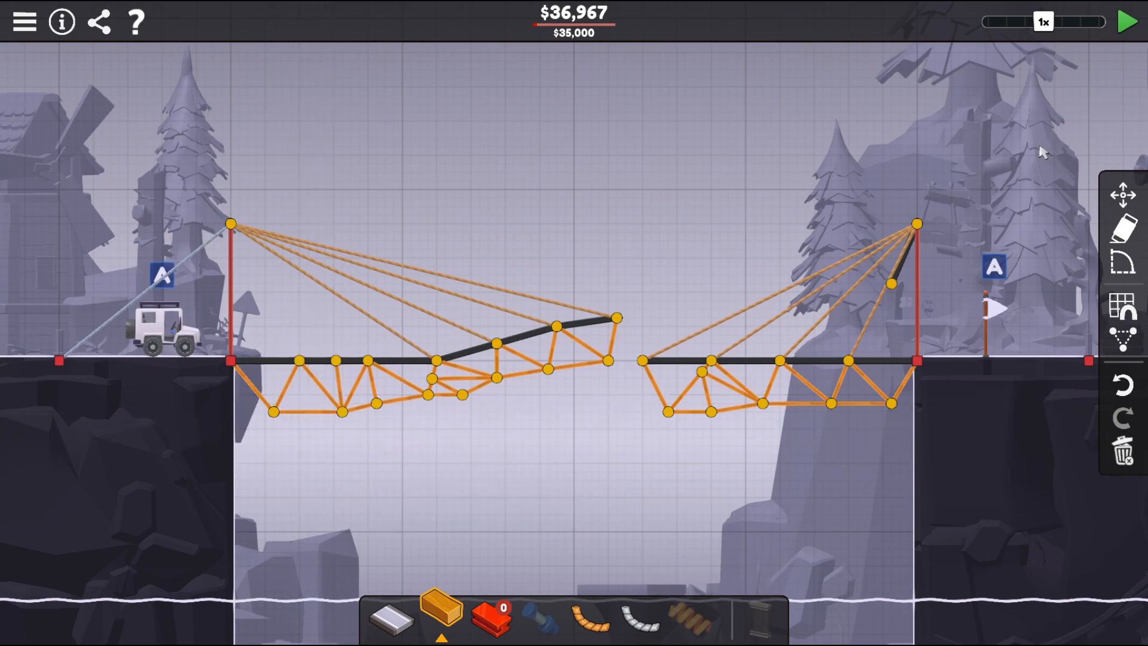
- Add extra ropes from the left tower top to left deck joints and run the test
click(231, 224)
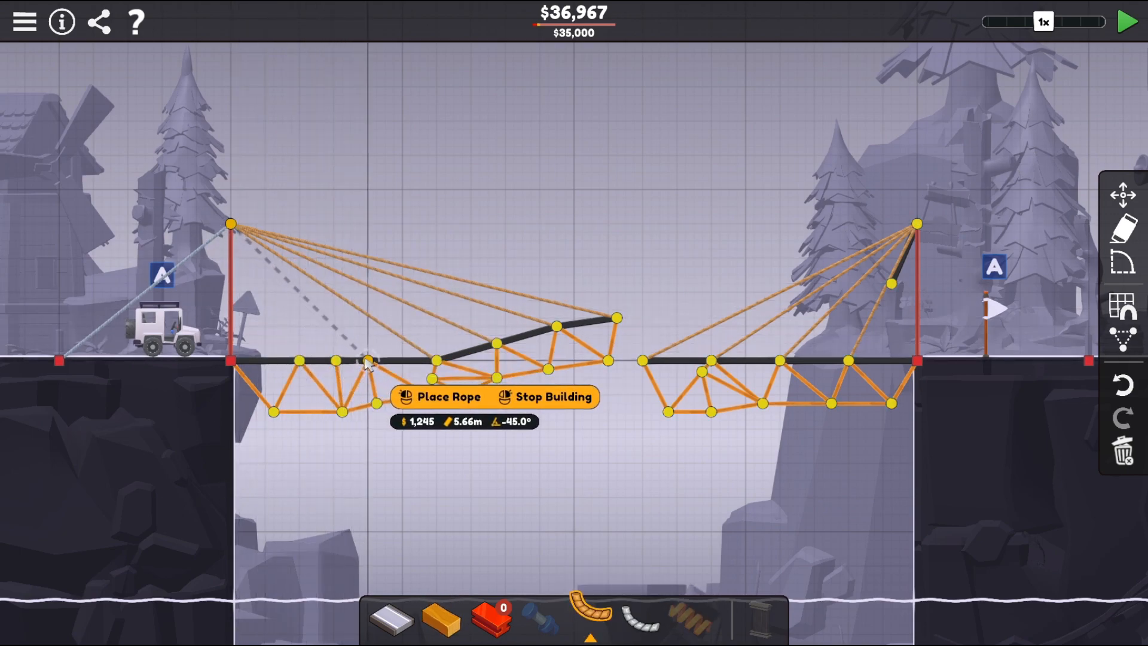
click(368, 361)
click(299, 361)
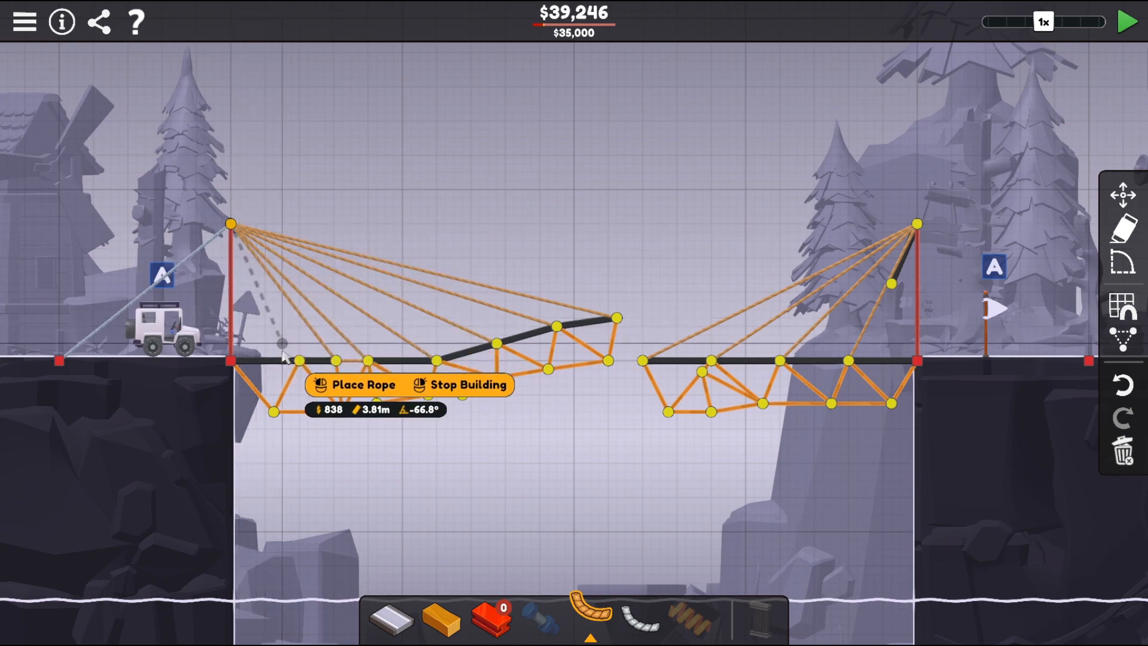
click(342, 410)
right_click(332, 513)
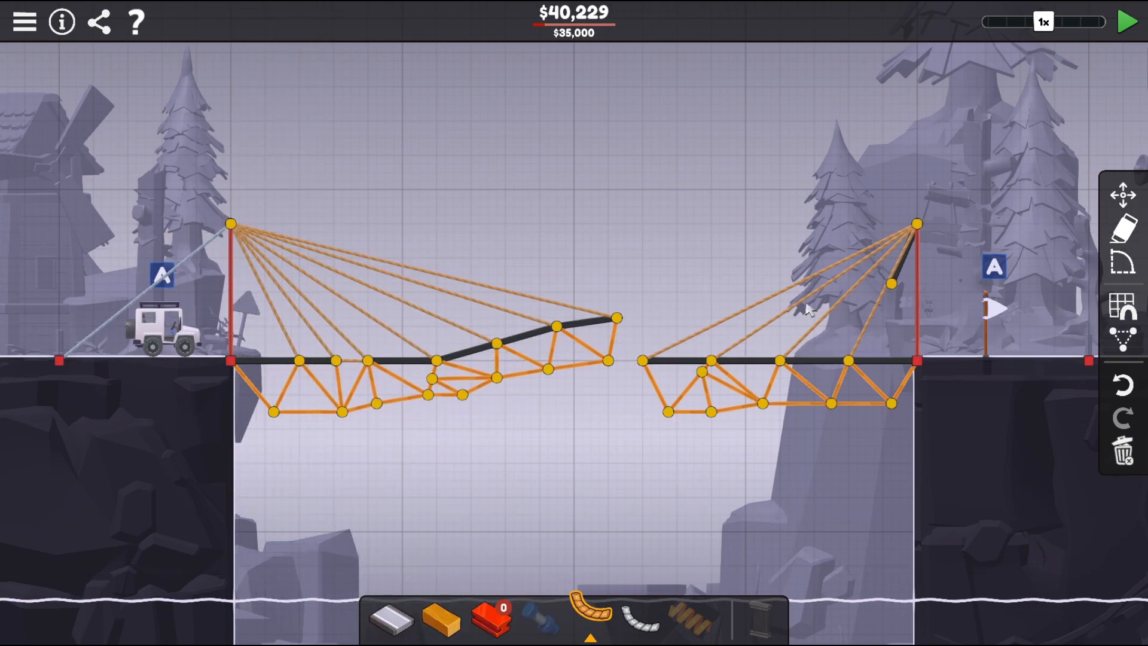
click(1129, 22)
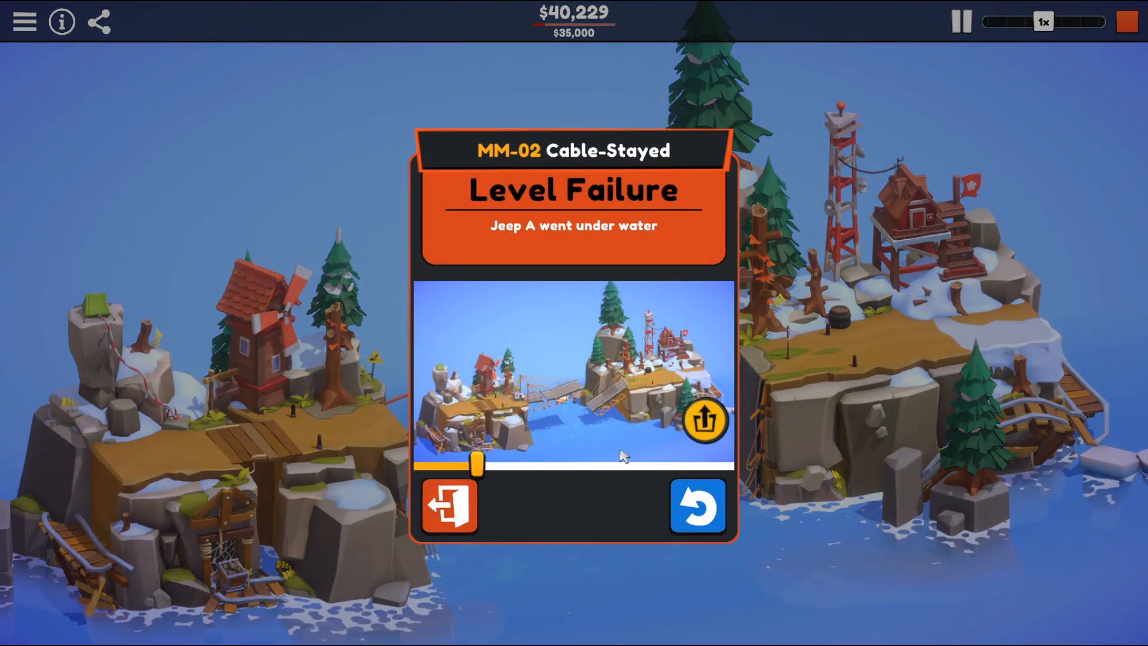
- Dismiss the Level Failure result and return to the build editor
click(698, 504)
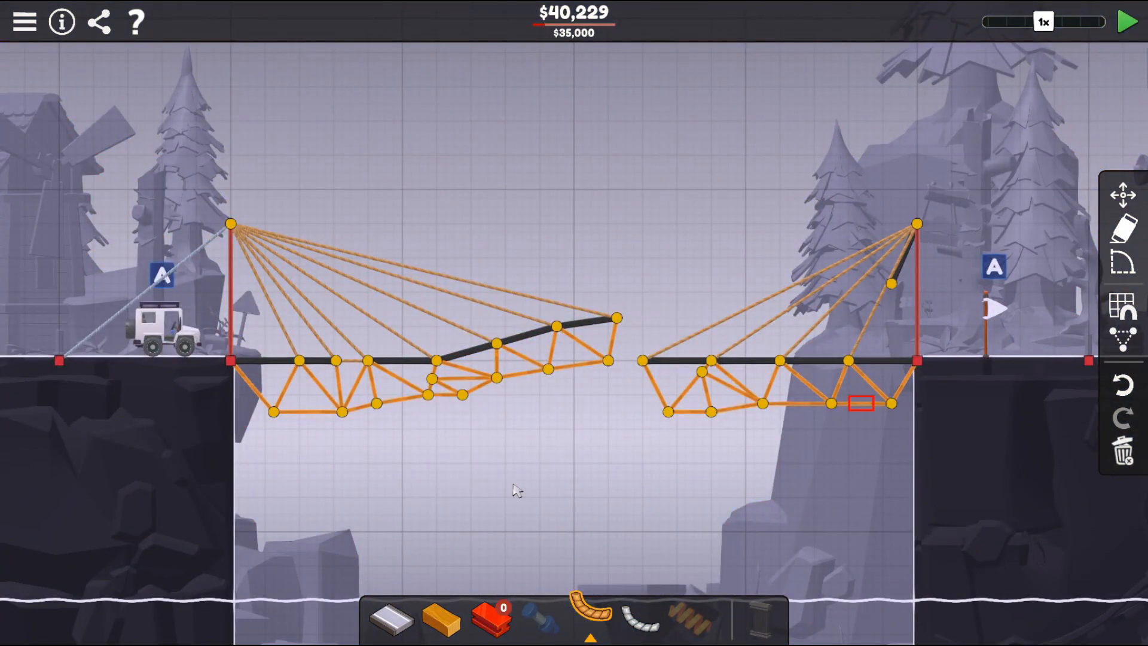
- Replace the left tower's stays with steel cables to the tip and each left deck joint
click(644, 622)
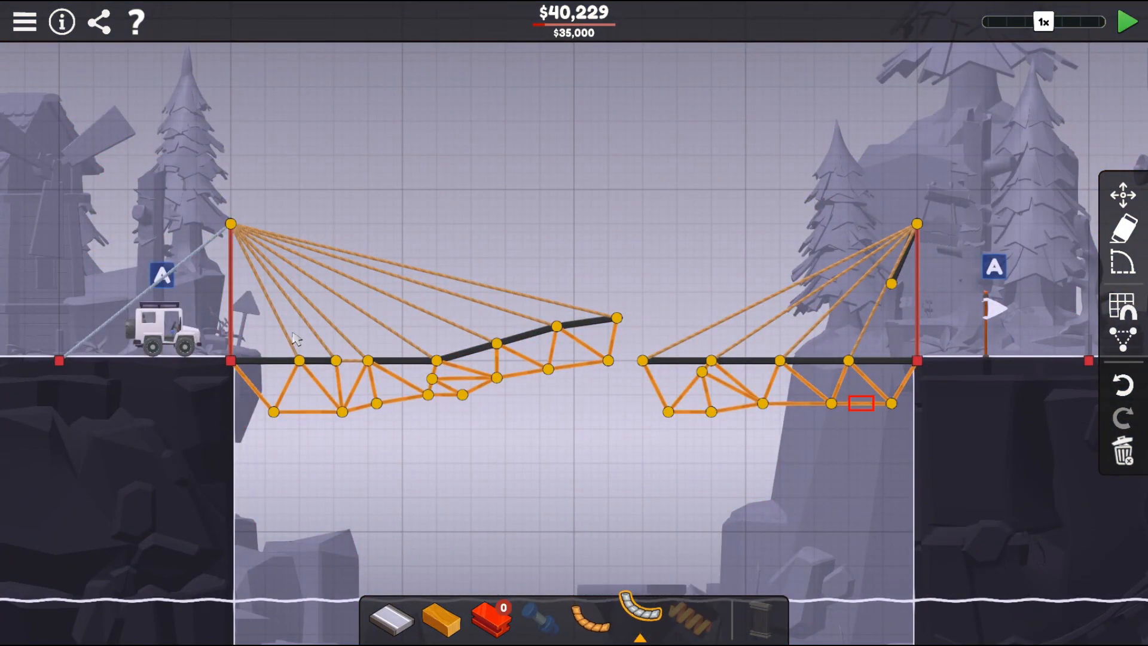
click(231, 224)
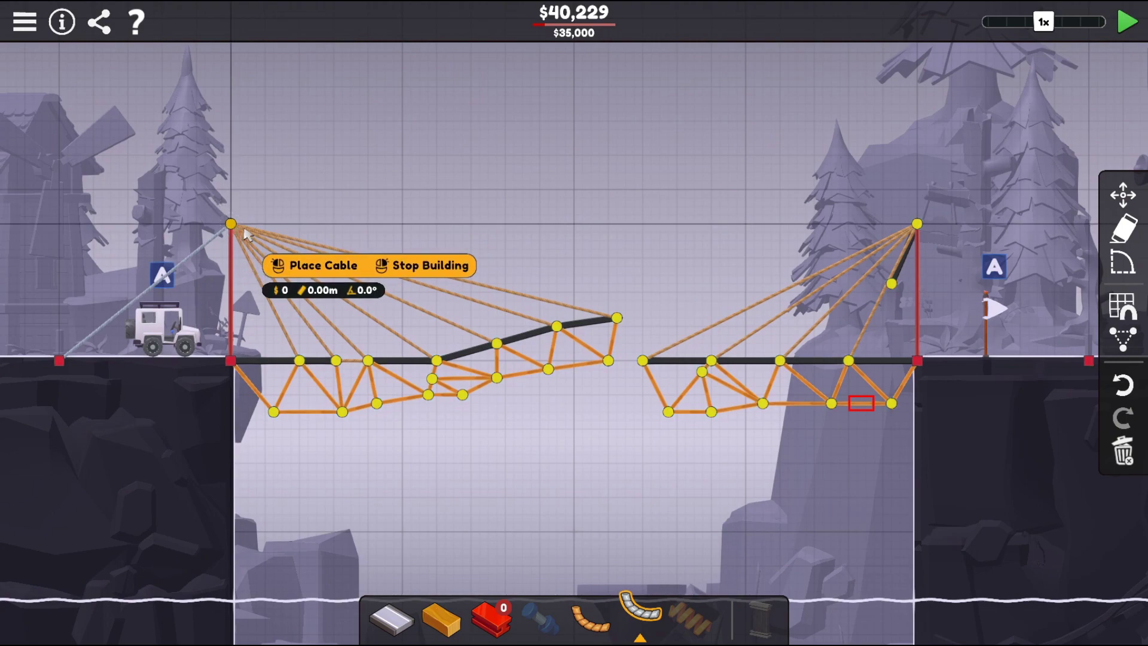
click(618, 318)
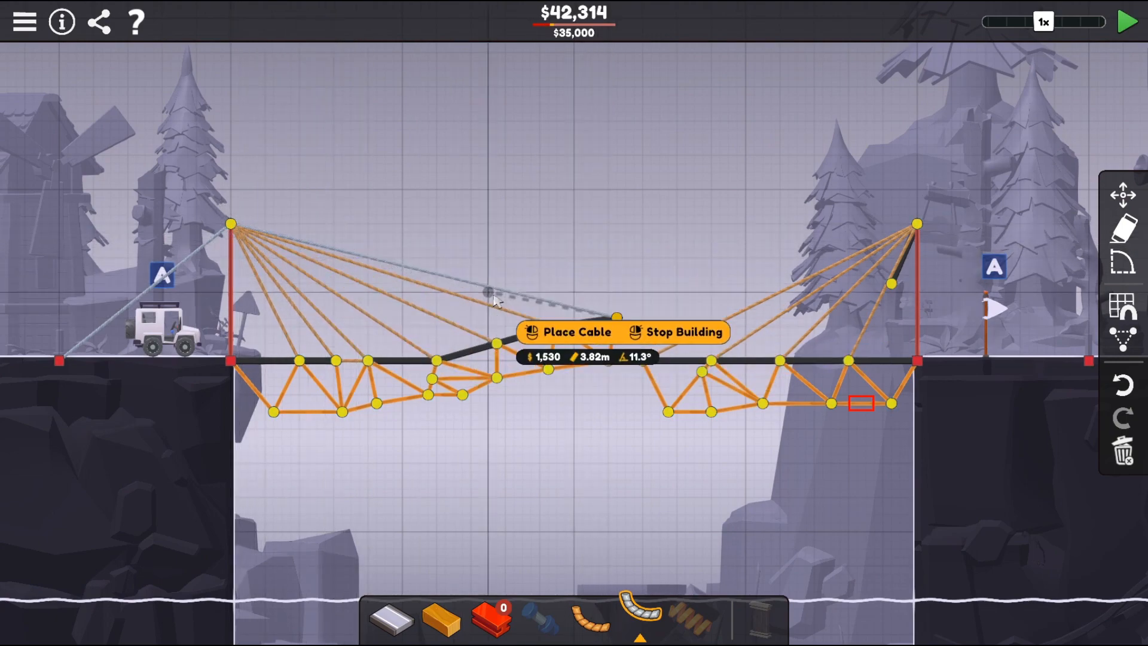
click(556, 327)
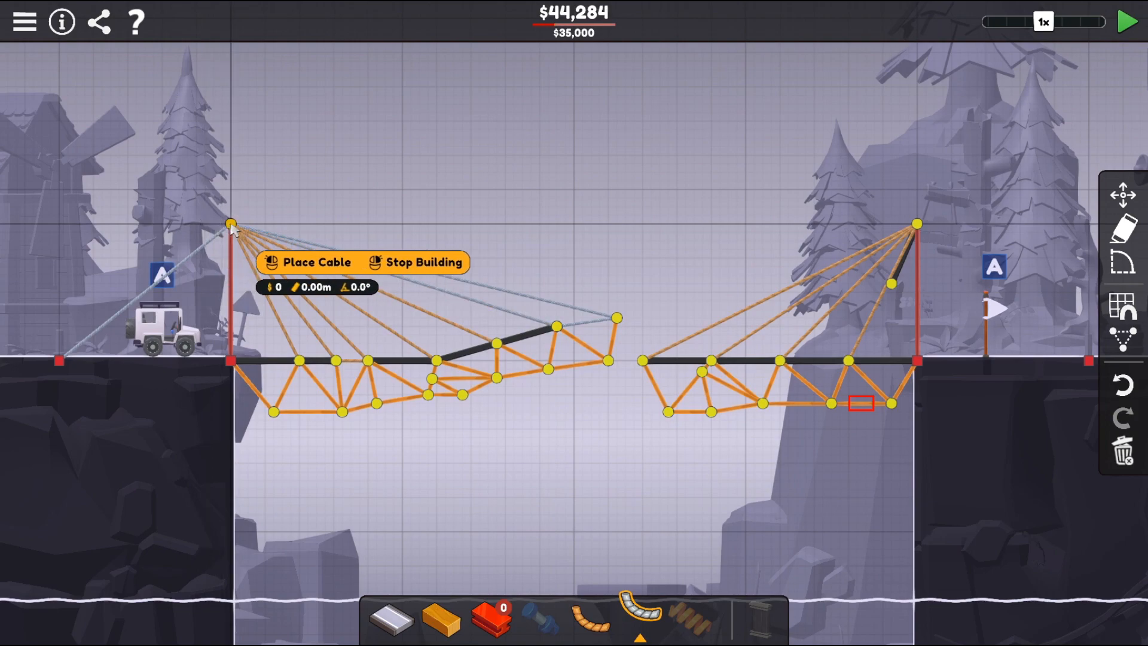
click(435, 362)
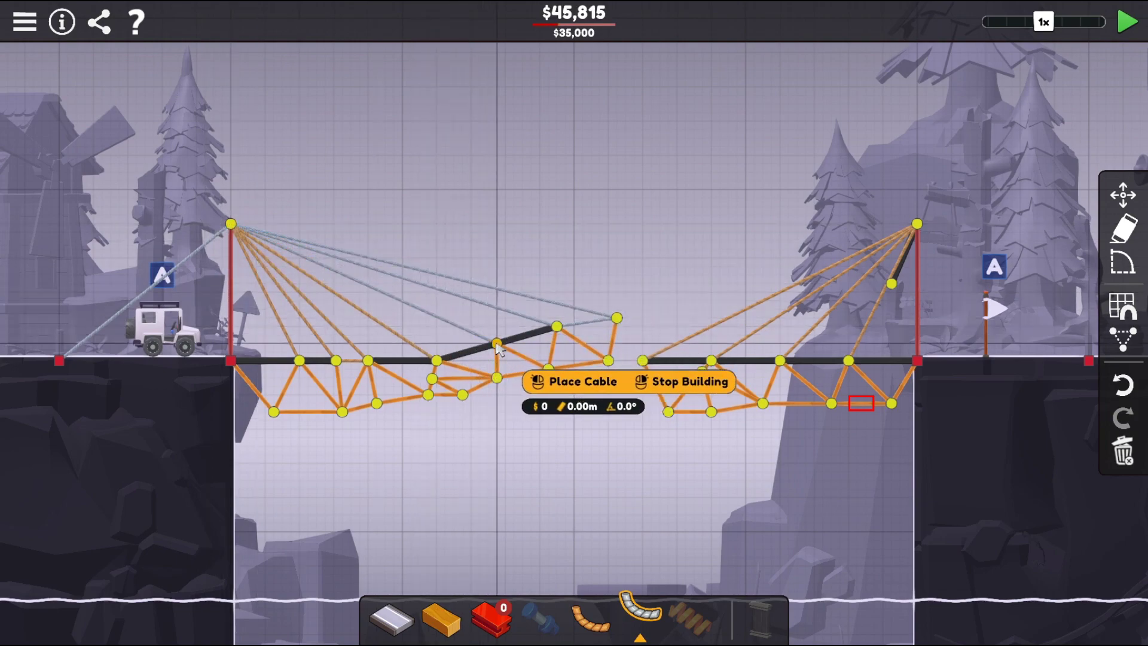
click(437, 362)
click(232, 225)
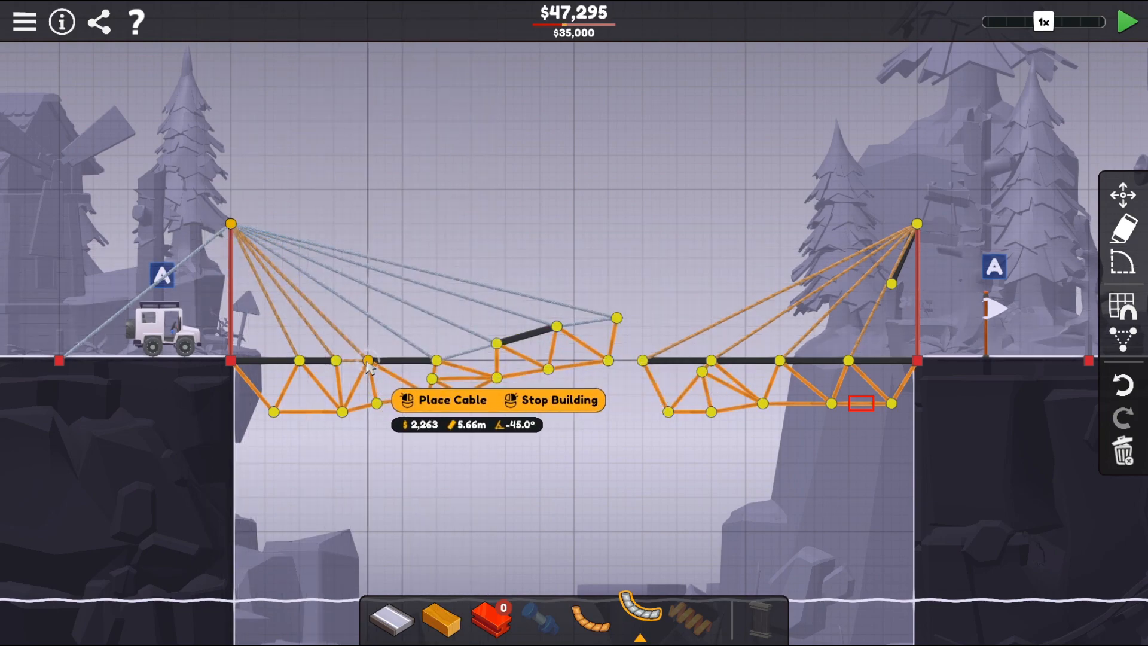
click(370, 363)
click(231, 225)
click(299, 362)
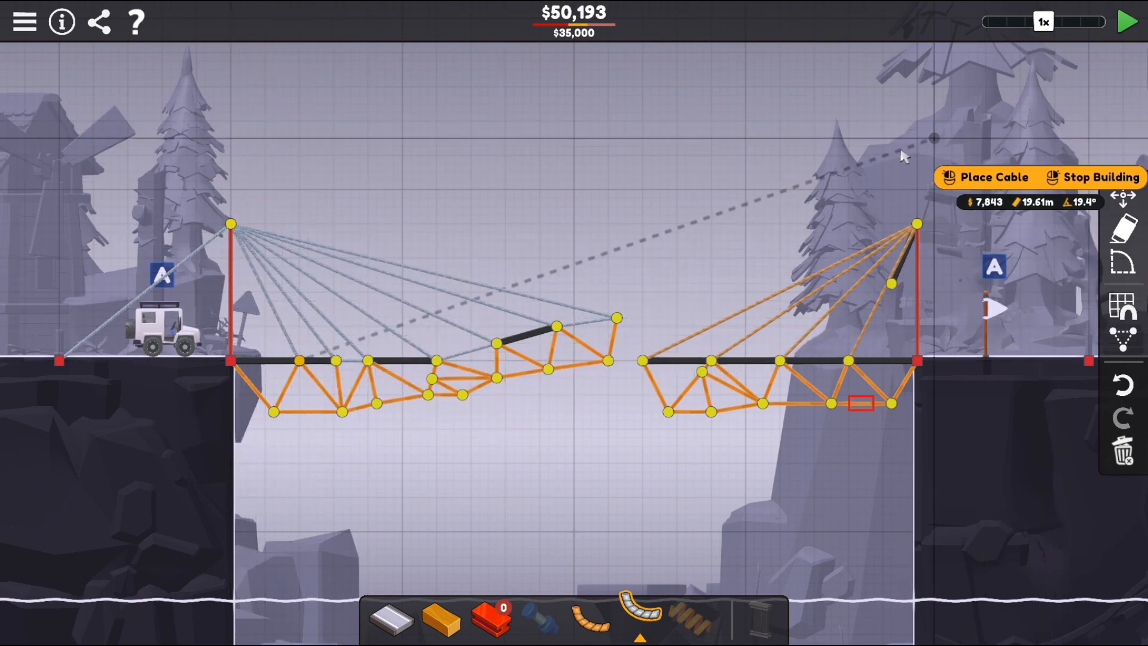
- Lay road pieces from the middle deck joint up to the left half's tip
click(393, 618)
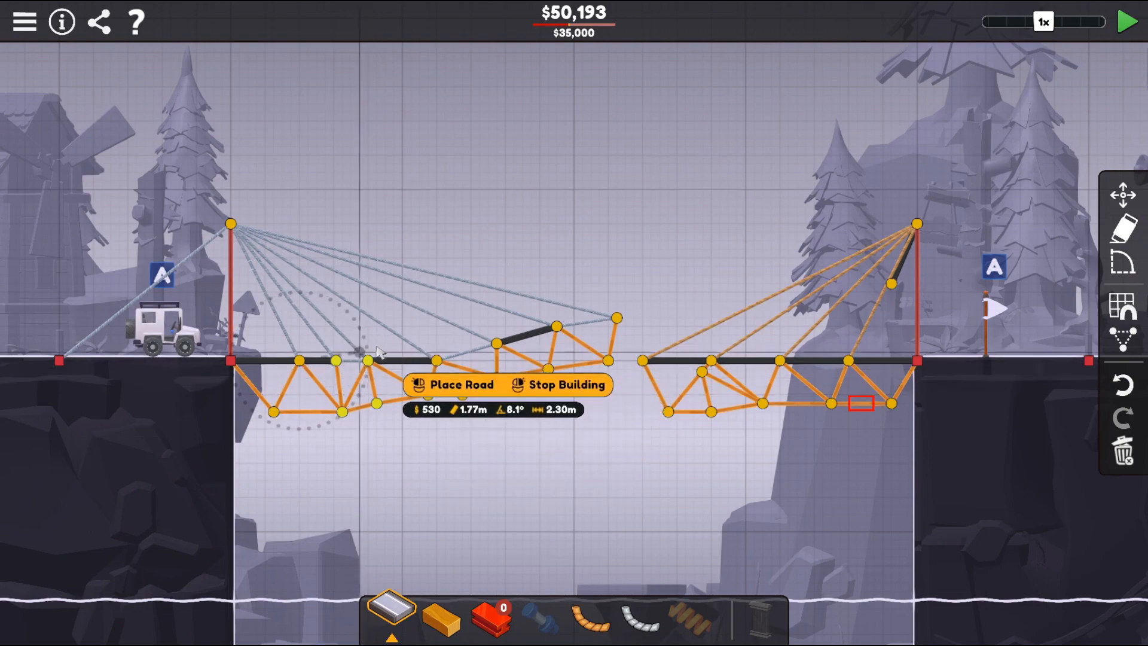
click(436, 362)
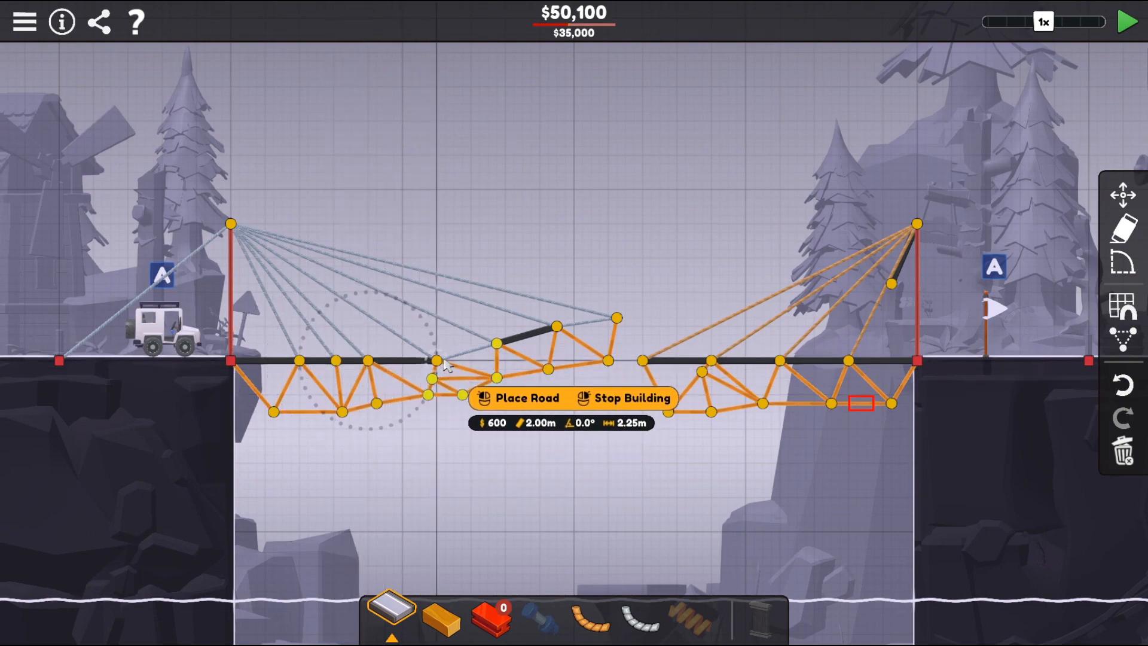
click(556, 328)
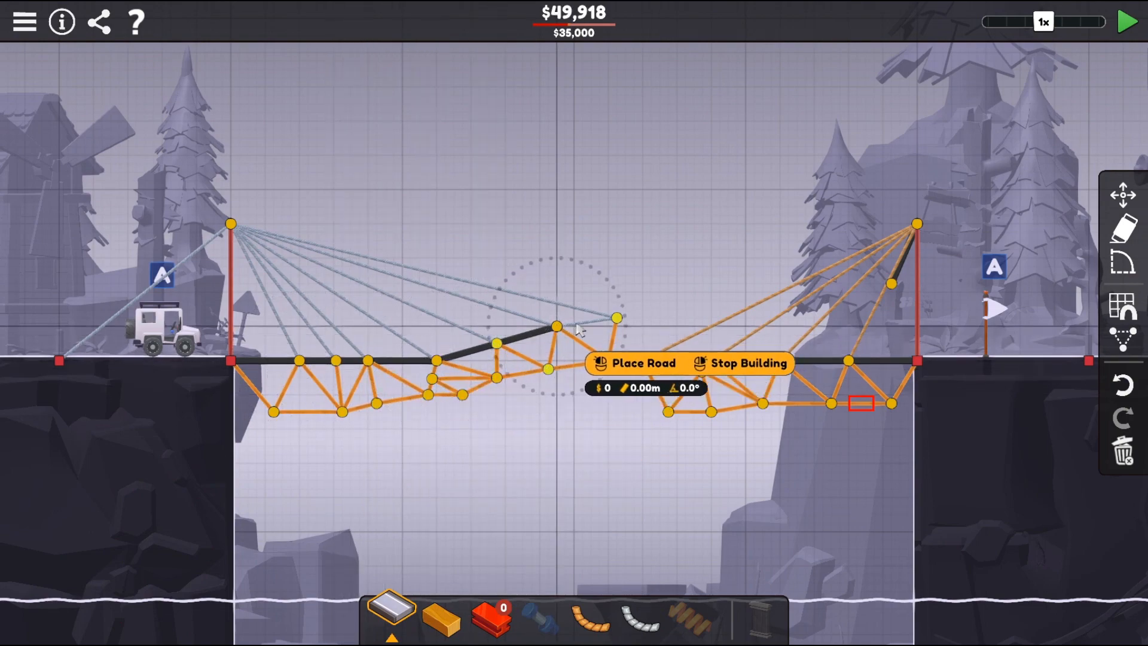
click(617, 320)
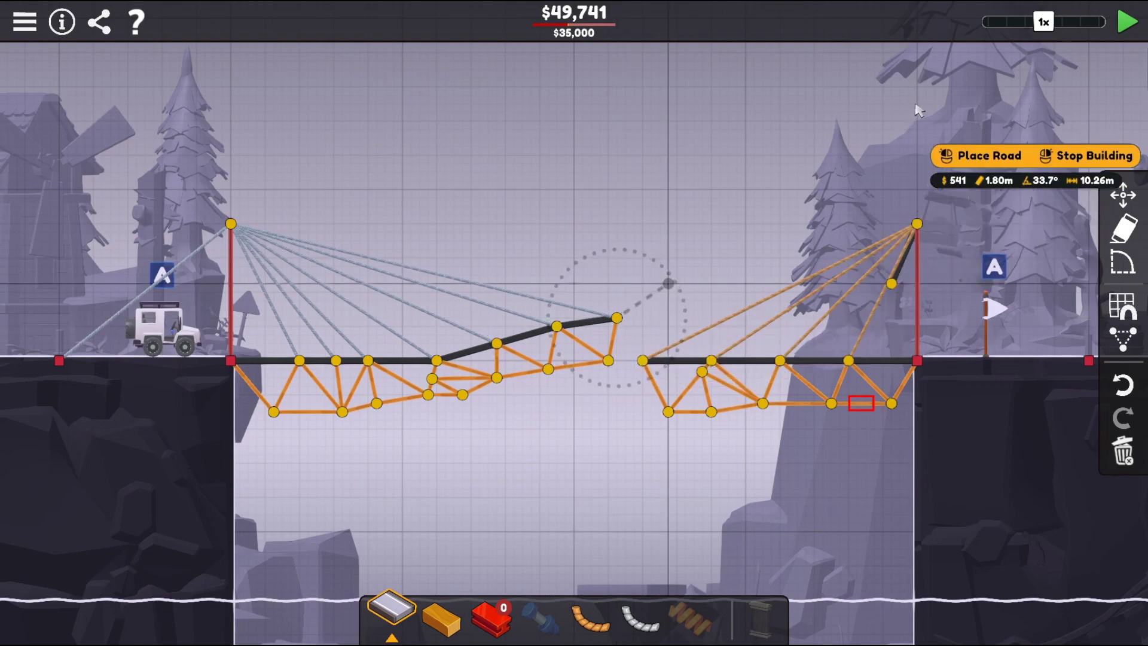
click(1128, 22)
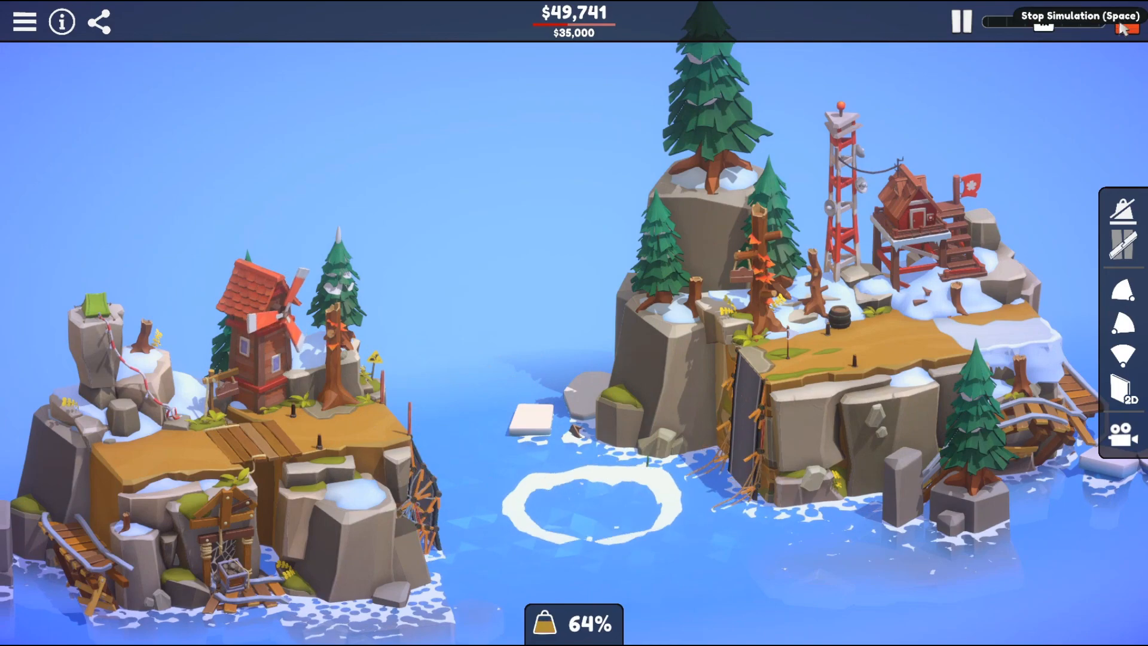
key(space)
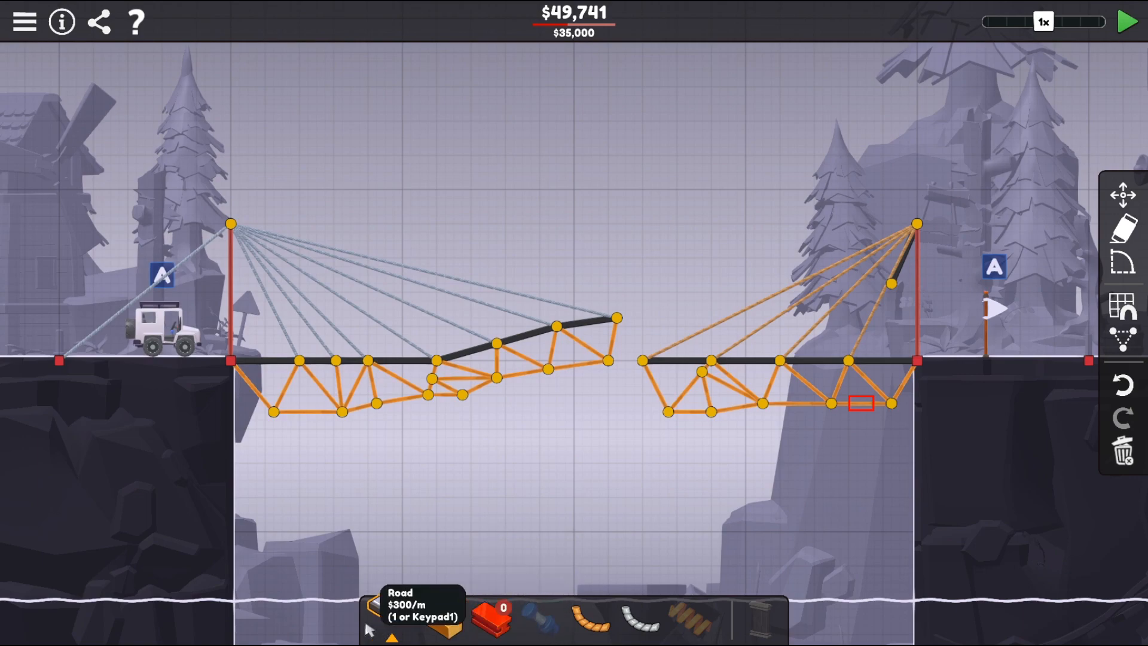
- Run three steel cables from the right tower top down to right-half deck joints
click(442, 621)
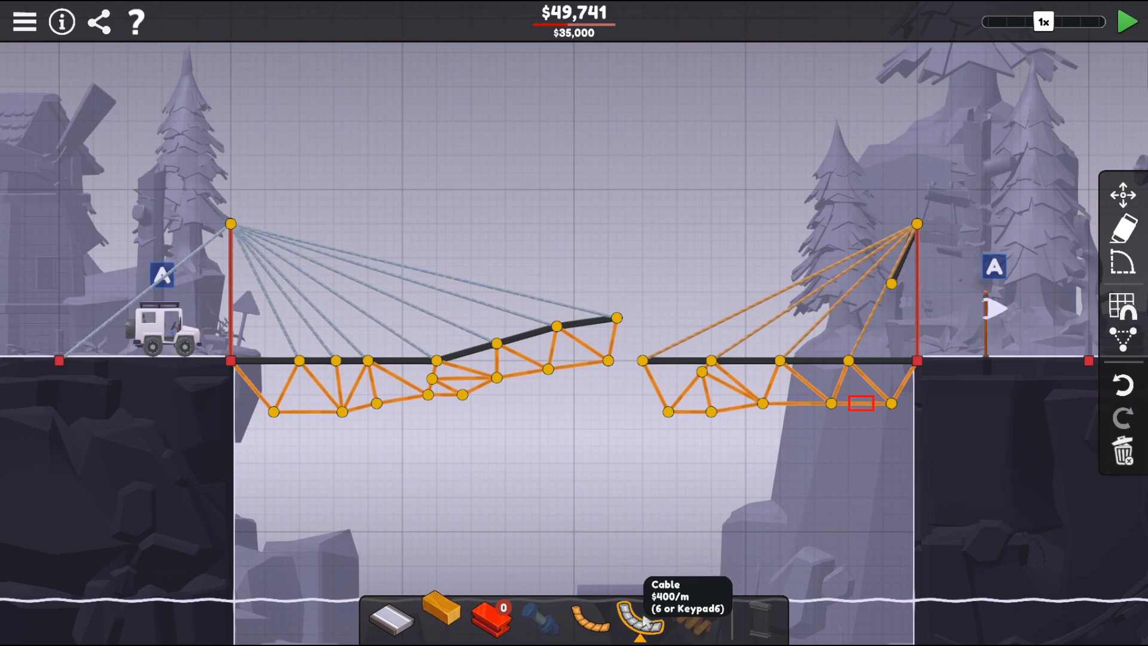
click(645, 361)
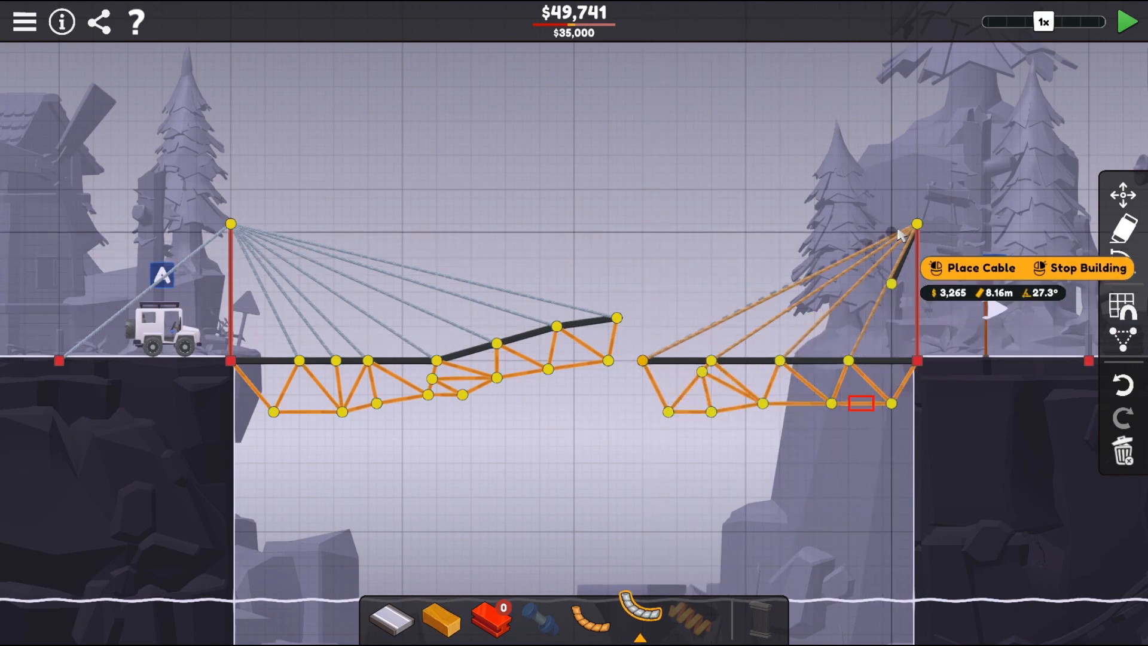
click(917, 224)
click(782, 361)
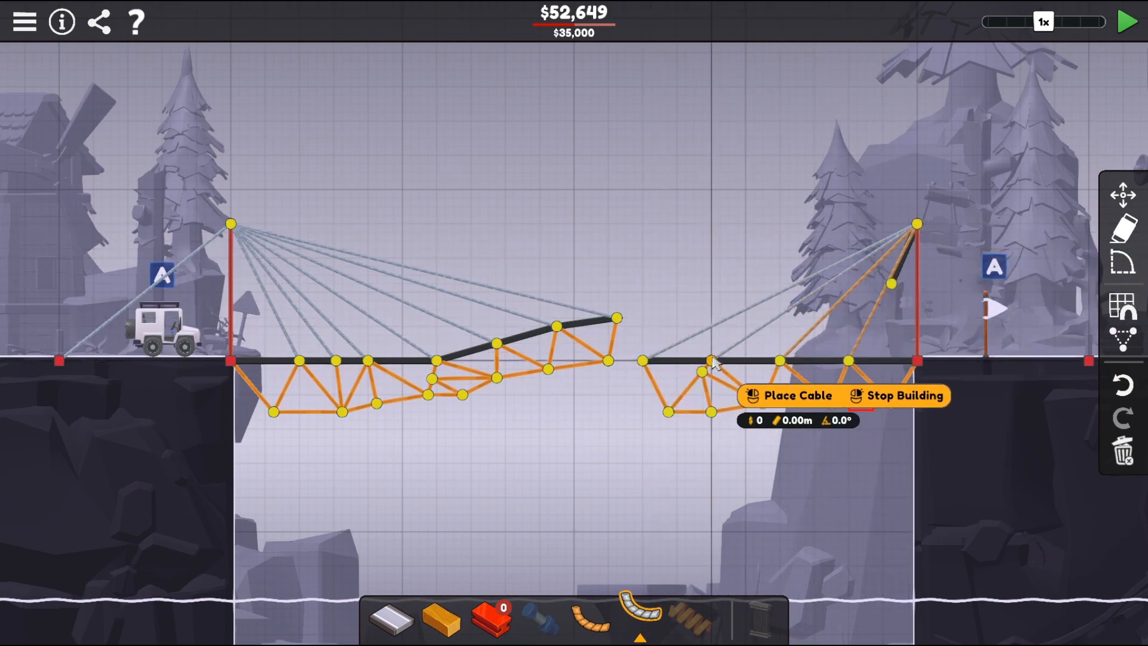
click(916, 224)
click(849, 362)
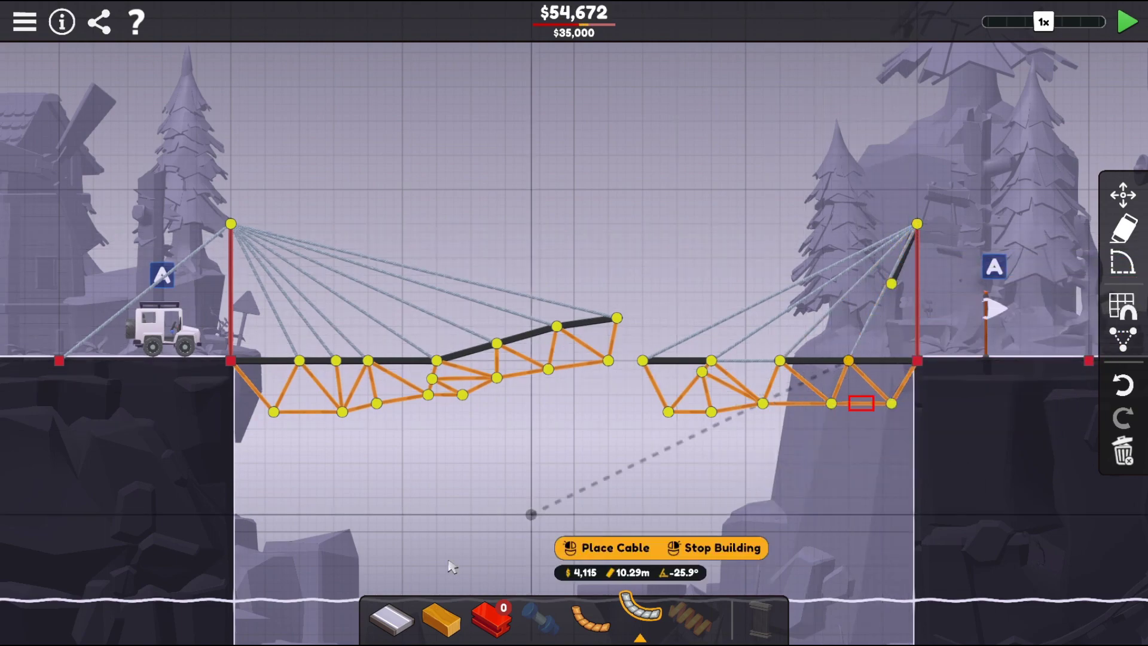
- Lay road from the right half across the middle gap to the left half's tip, cost $55,391
click(391, 617)
click(782, 361)
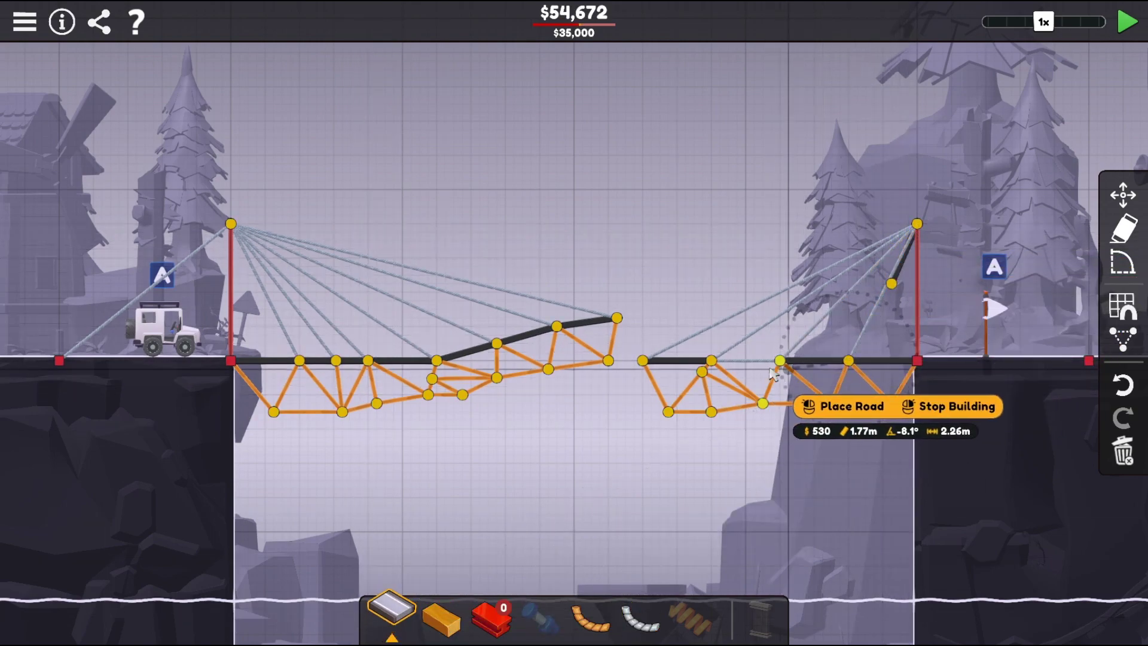
click(713, 360)
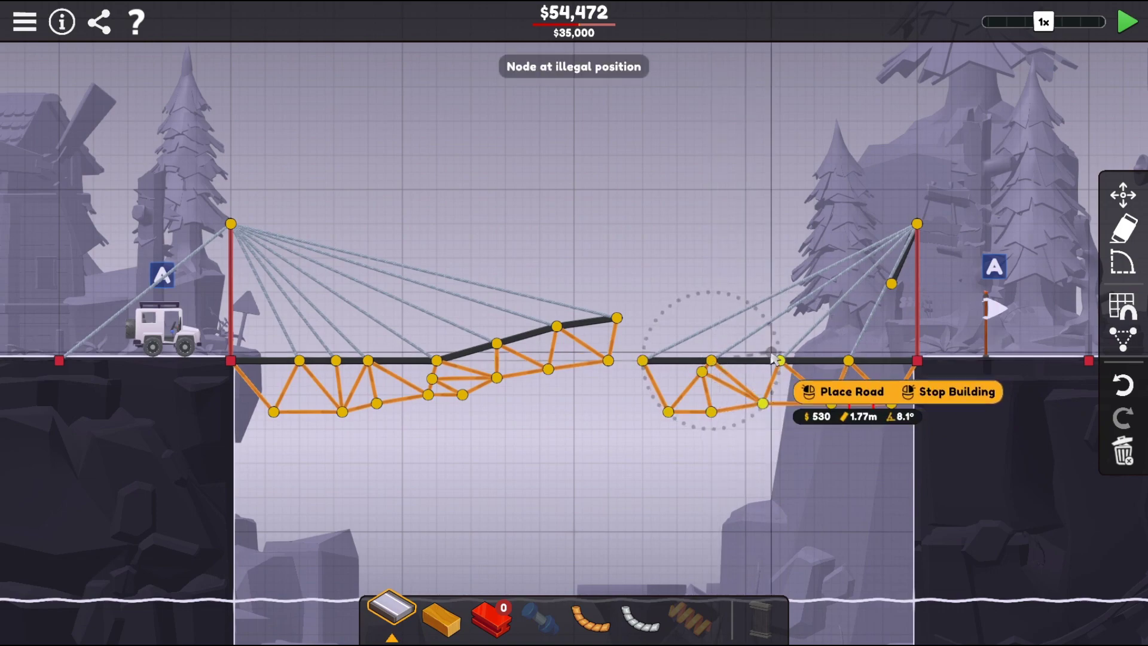
click(642, 361)
click(616, 319)
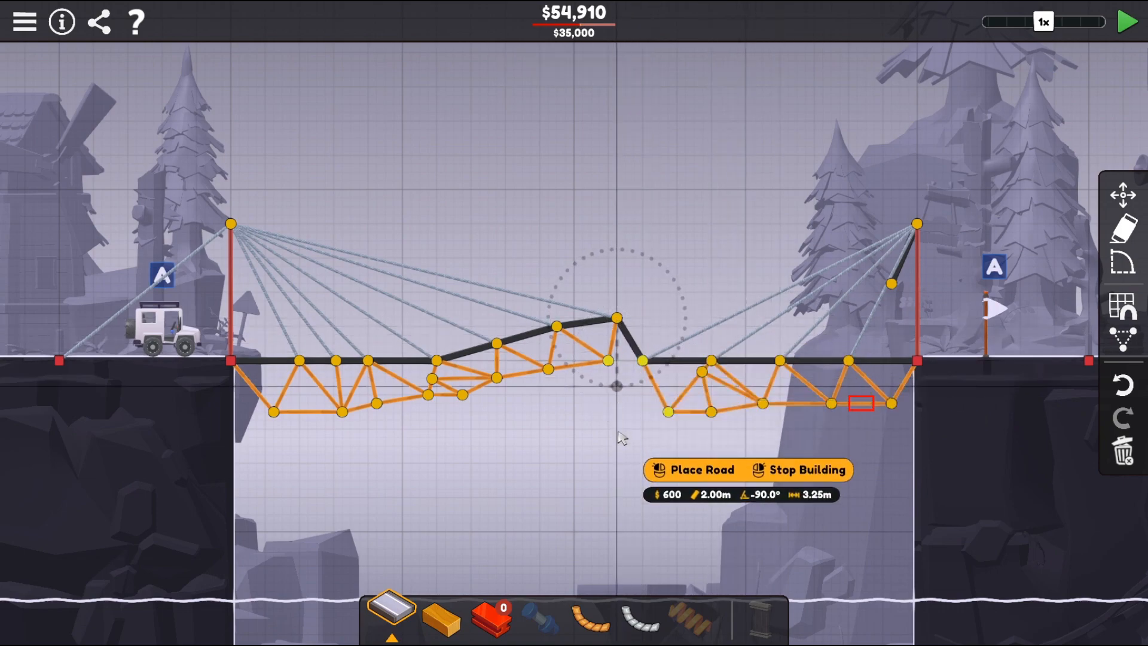
right_click(612, 432)
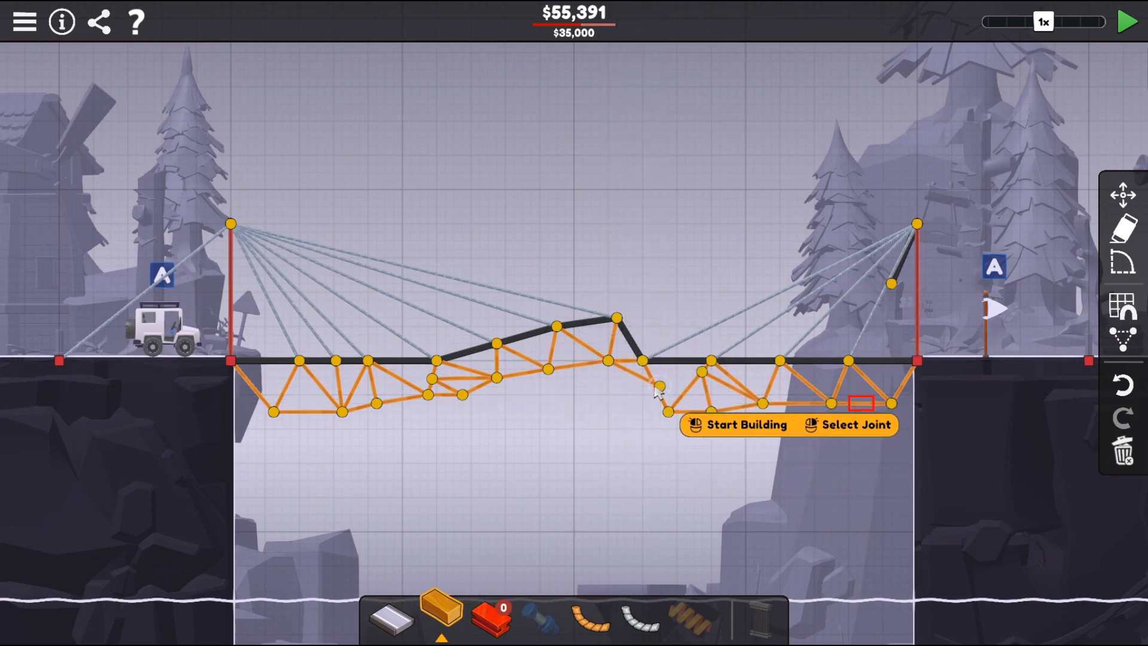
- Add wood members under the gap in the lower truss, undoing and redoing a misplaced one
click(660, 388)
click(618, 404)
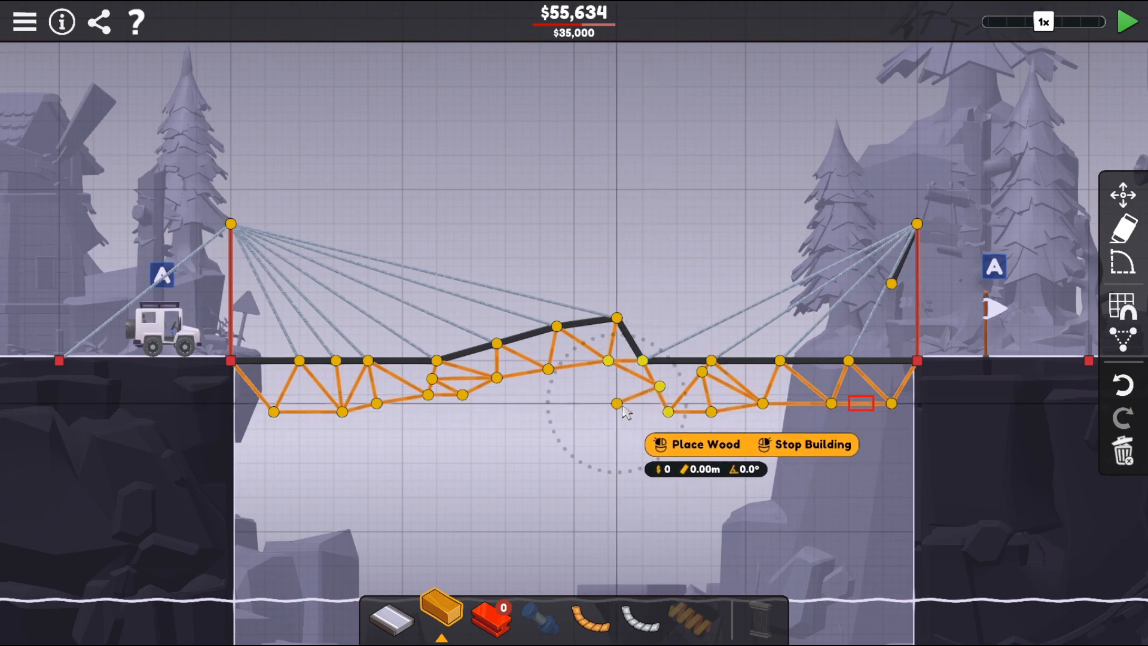
key(ctrl+z)
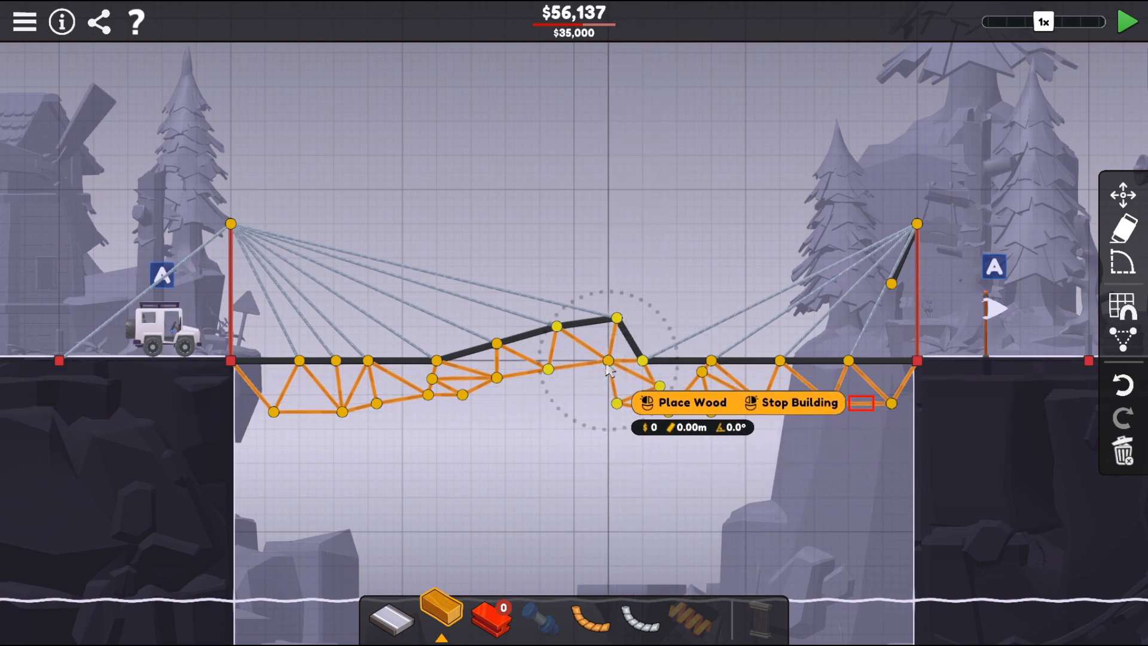
key(ctrl+z)
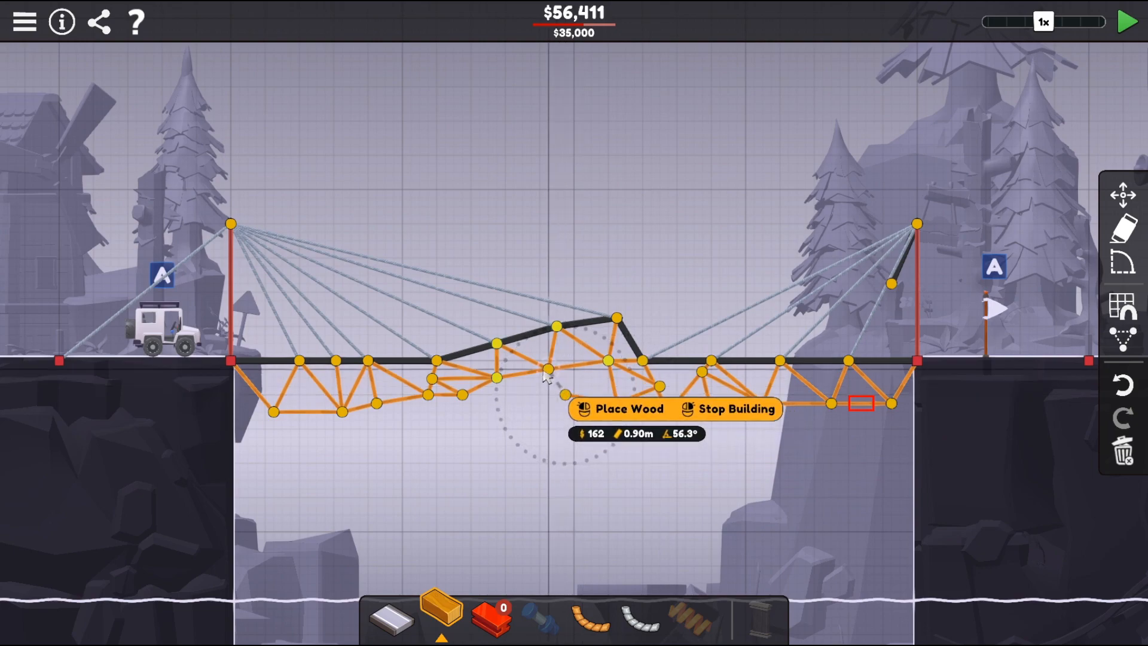
key(ctrl+y)
click(572, 398)
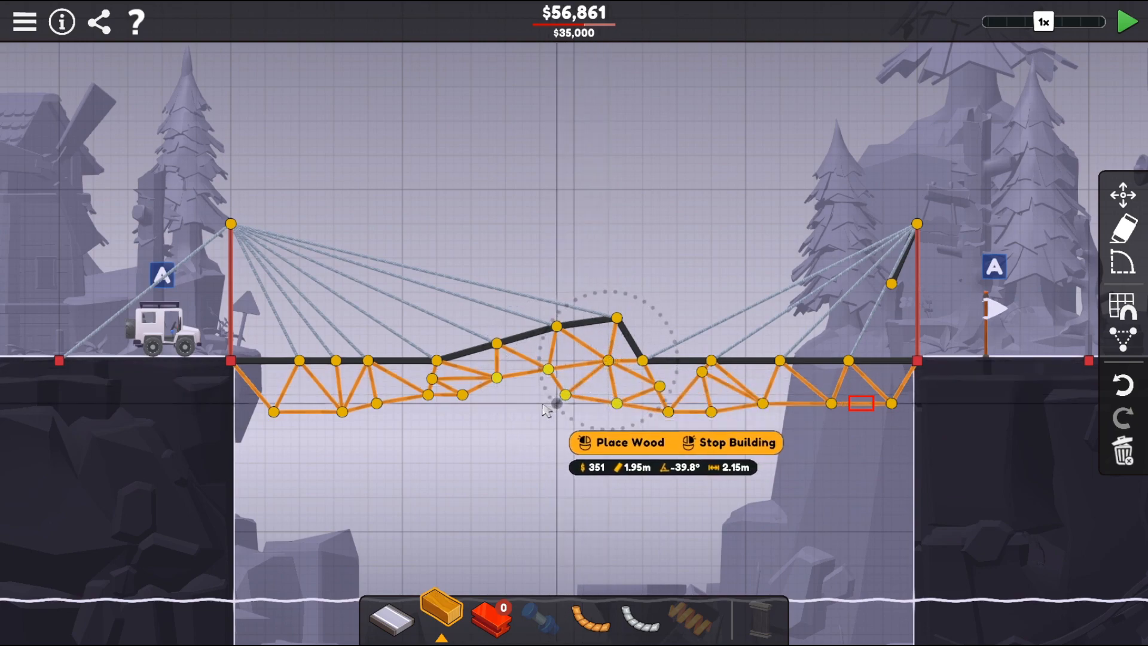
click(568, 399)
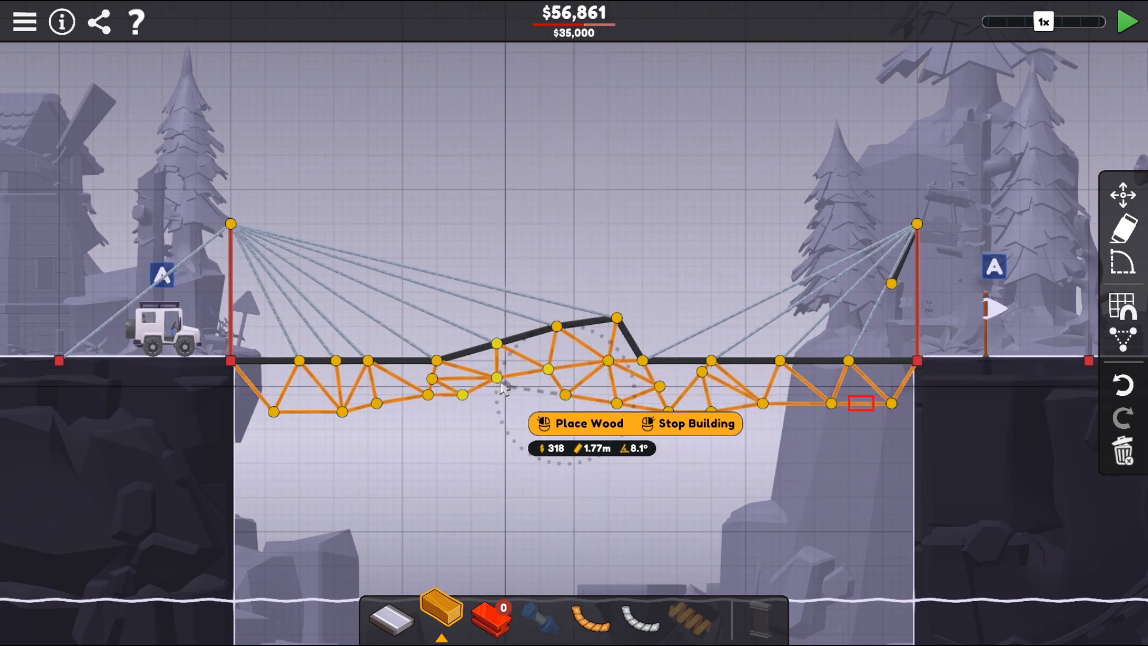
click(499, 381)
right_click(518, 417)
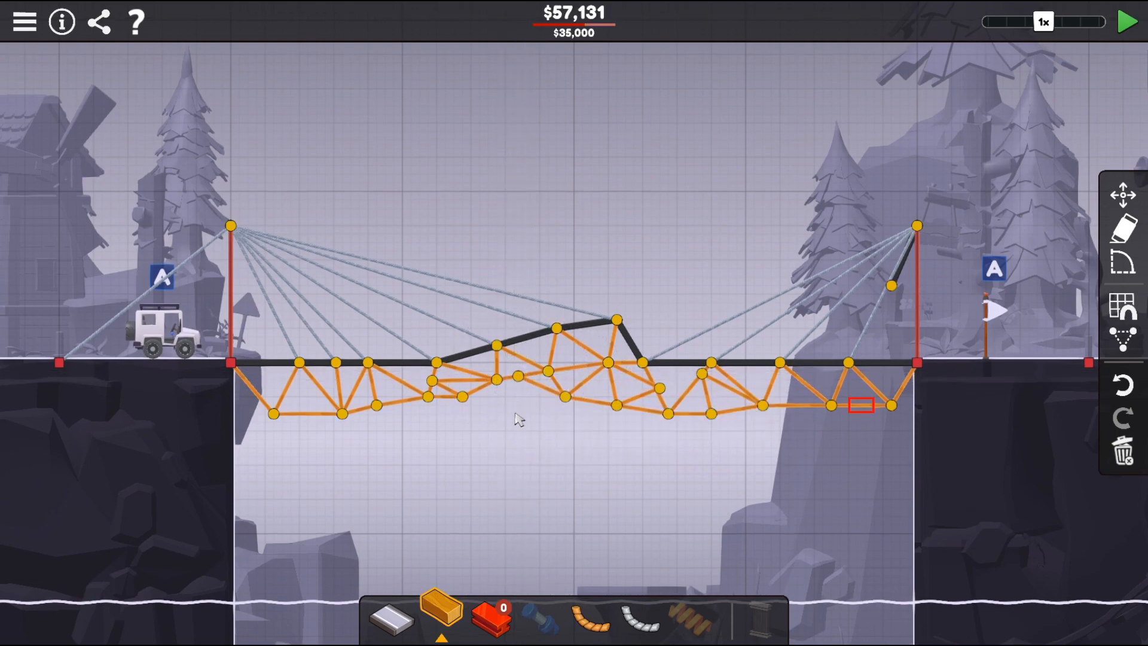
- Fill the middle truss gaps with further wood diagonals, bringing the cost to $57,996
click(520, 379)
click(519, 406)
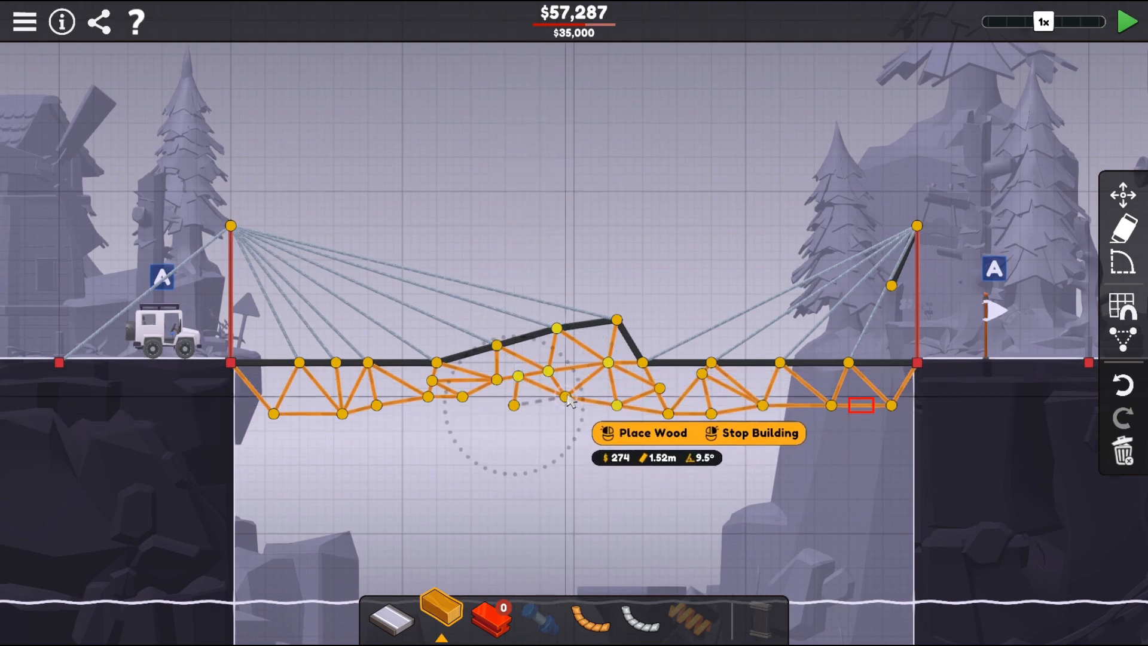
click(514, 408)
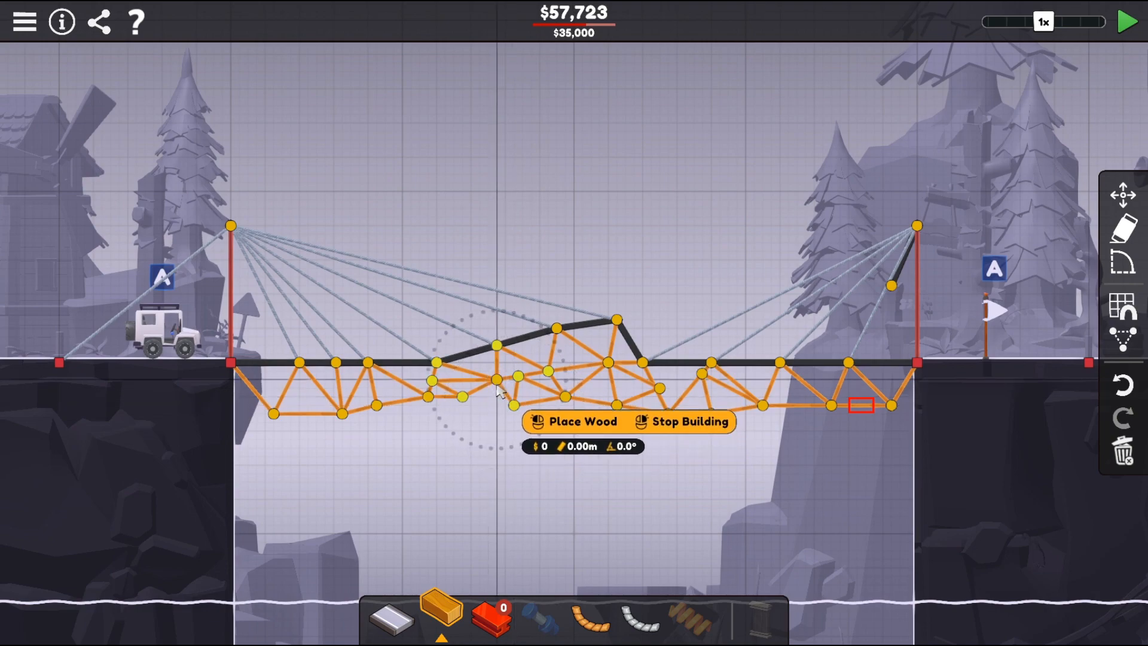
click(499, 384)
right_click(499, 495)
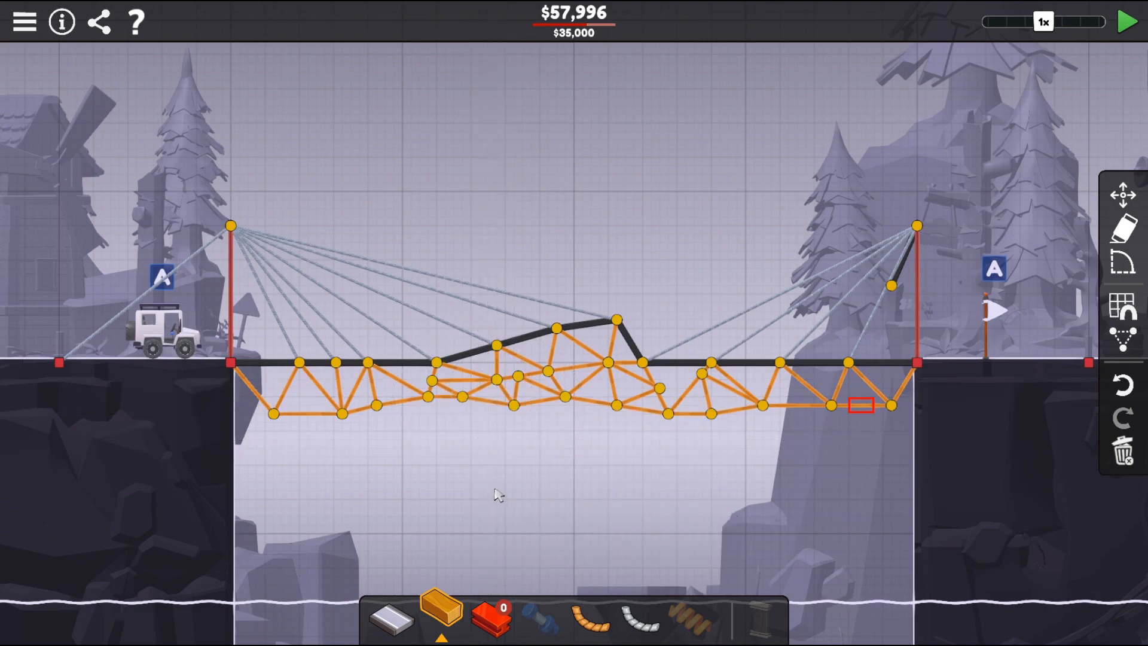
- Tie the right tower top to the road's raised middle with a cable ($61,665) and test briefly
click(593, 615)
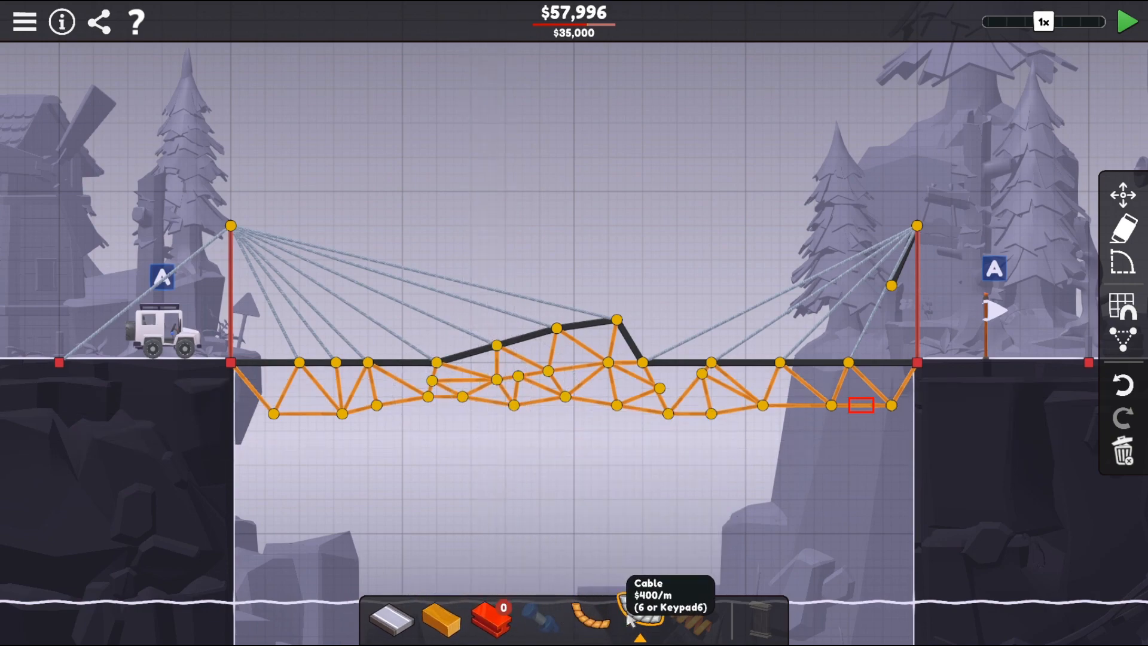
click(916, 227)
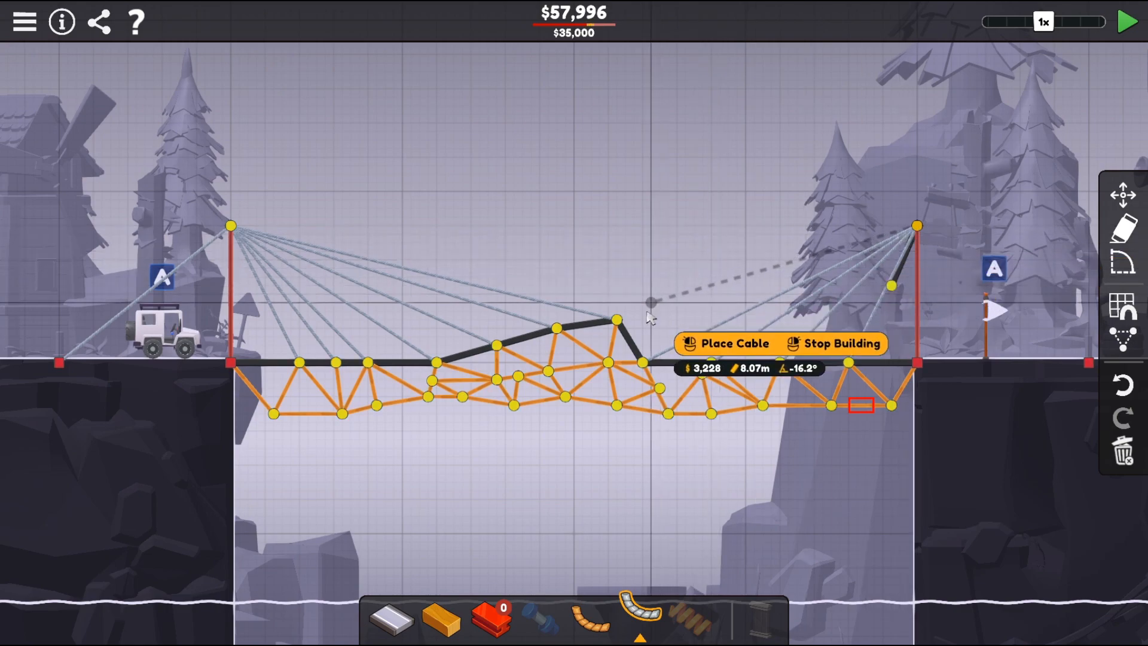
click(617, 321)
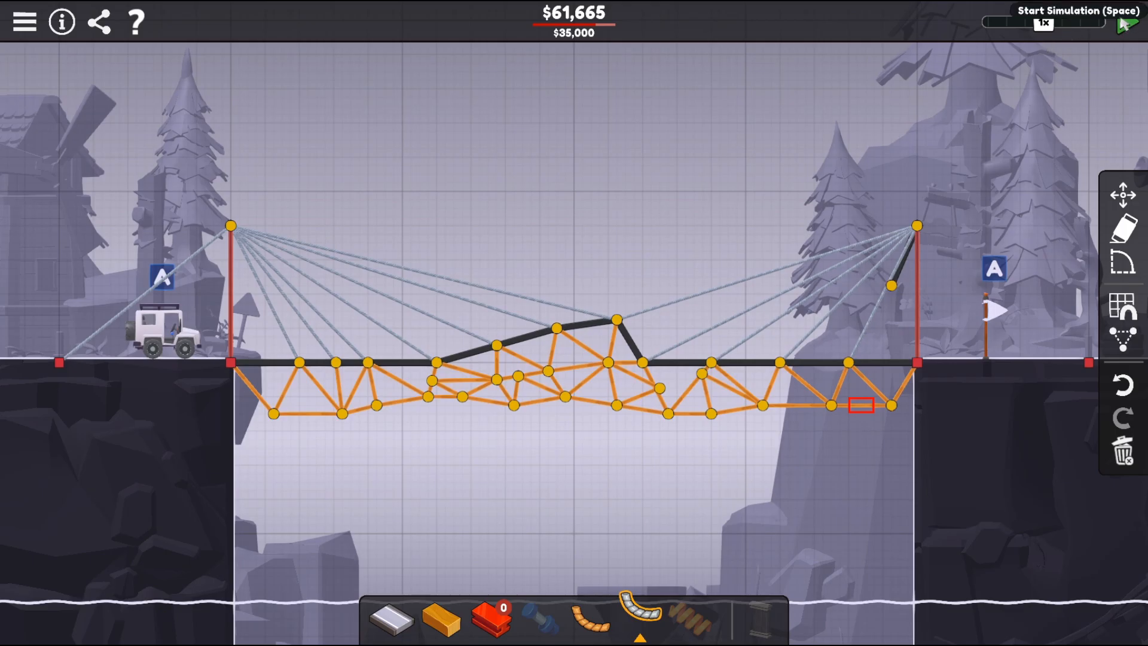
key(space)
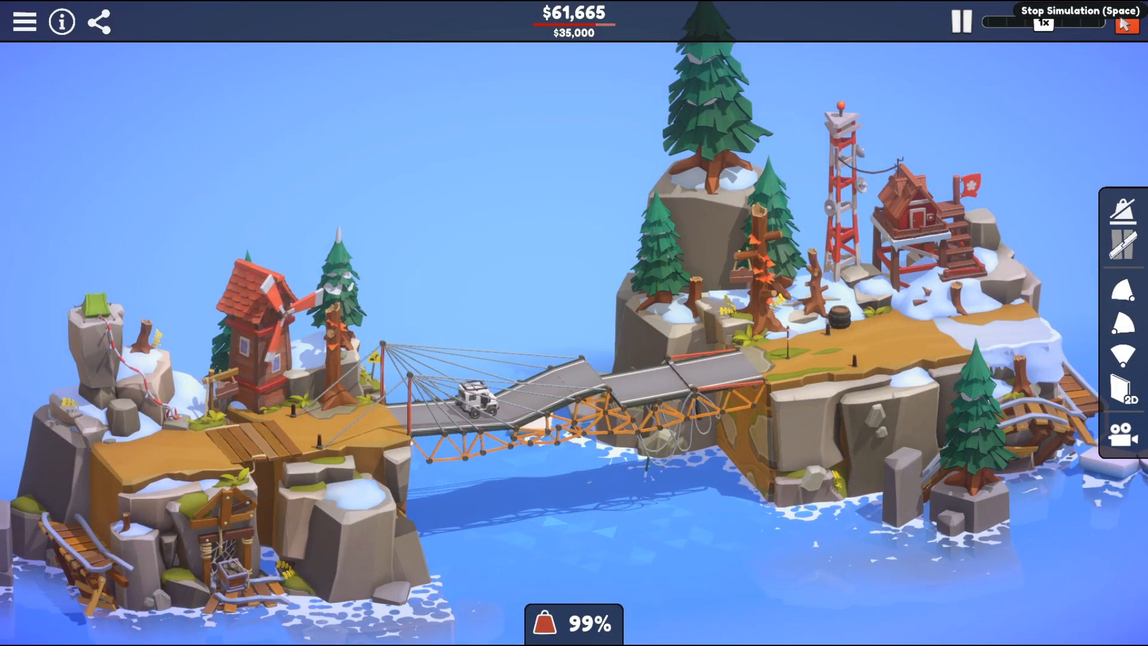
key(space)
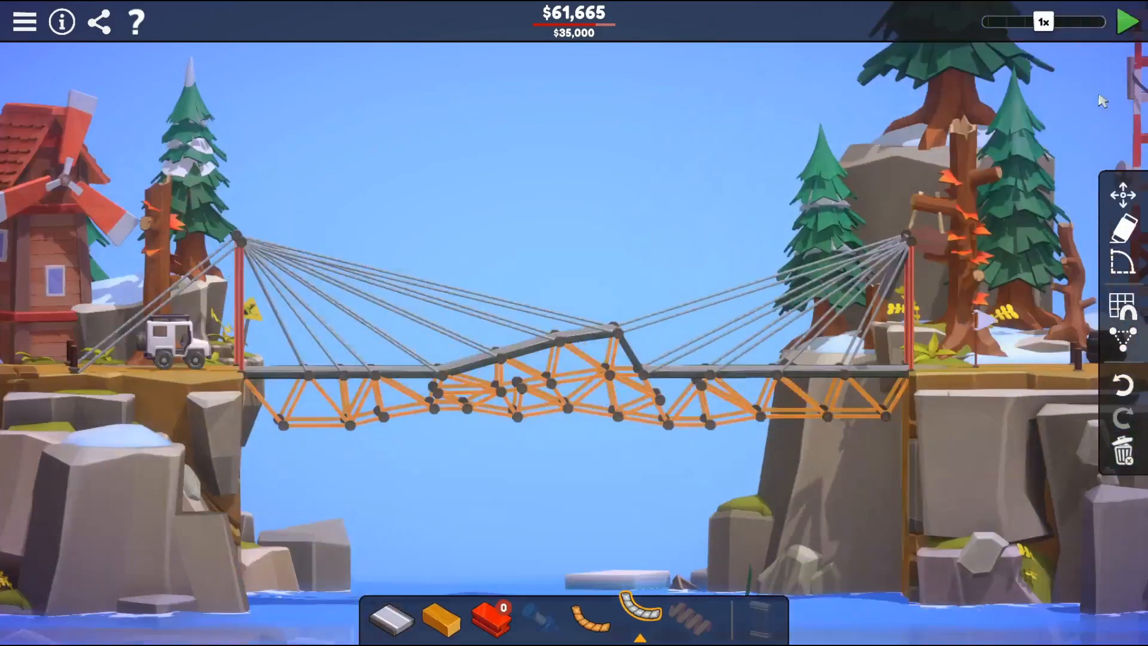
key(space)
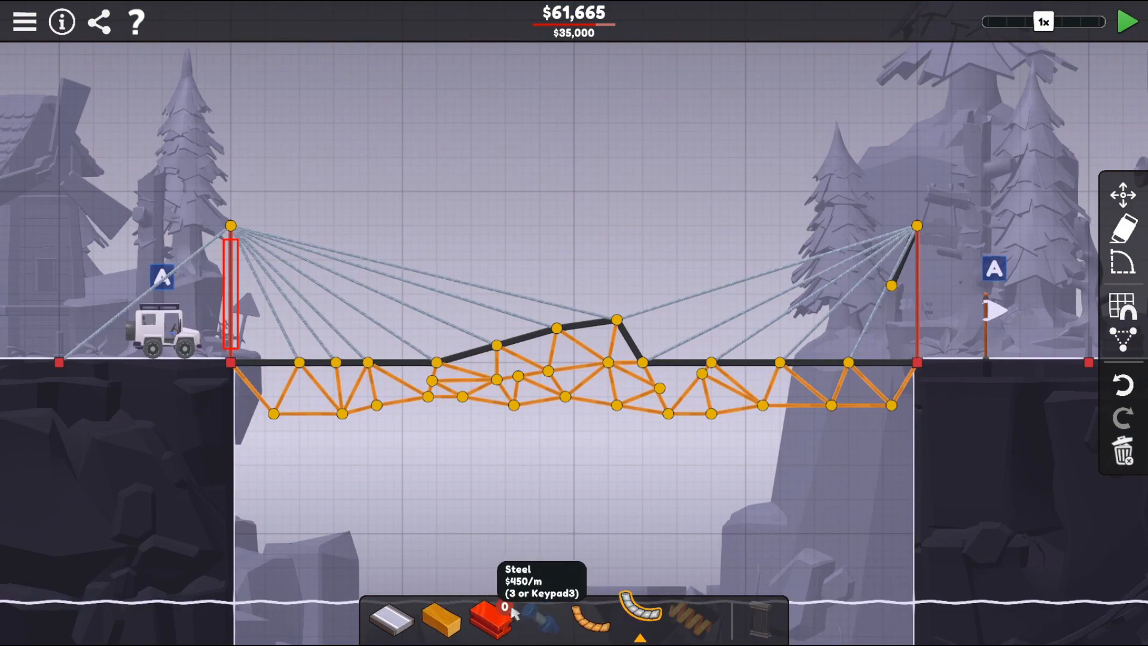
- Anchor the right tower top back to the right bank with a cable and run the test
click(918, 227)
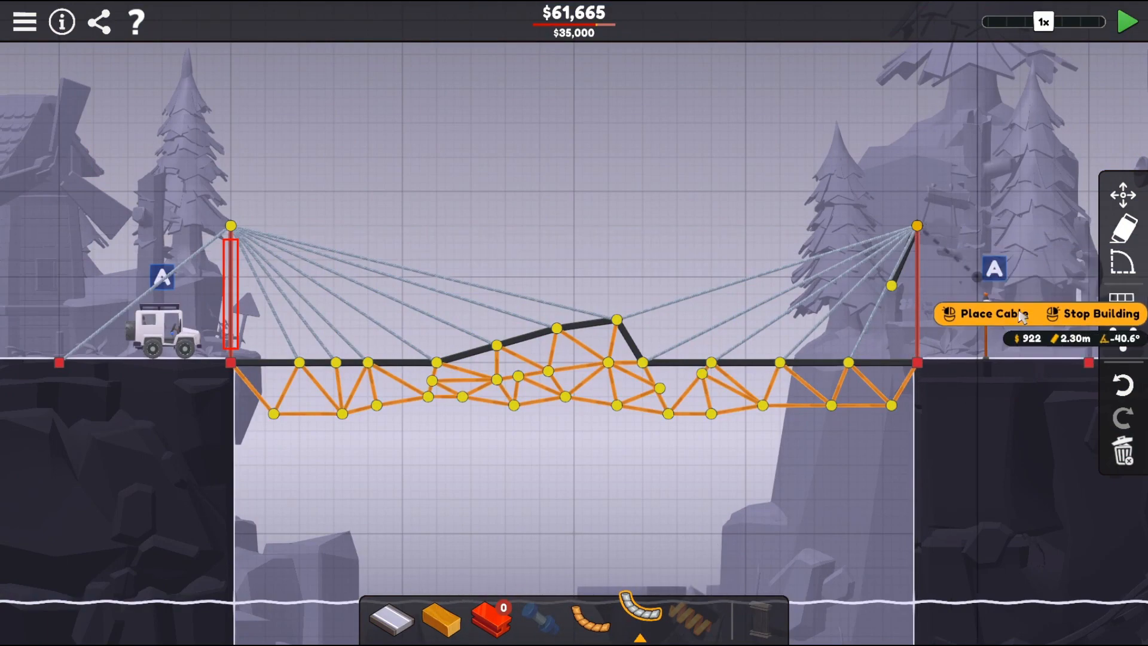
click(1088, 363)
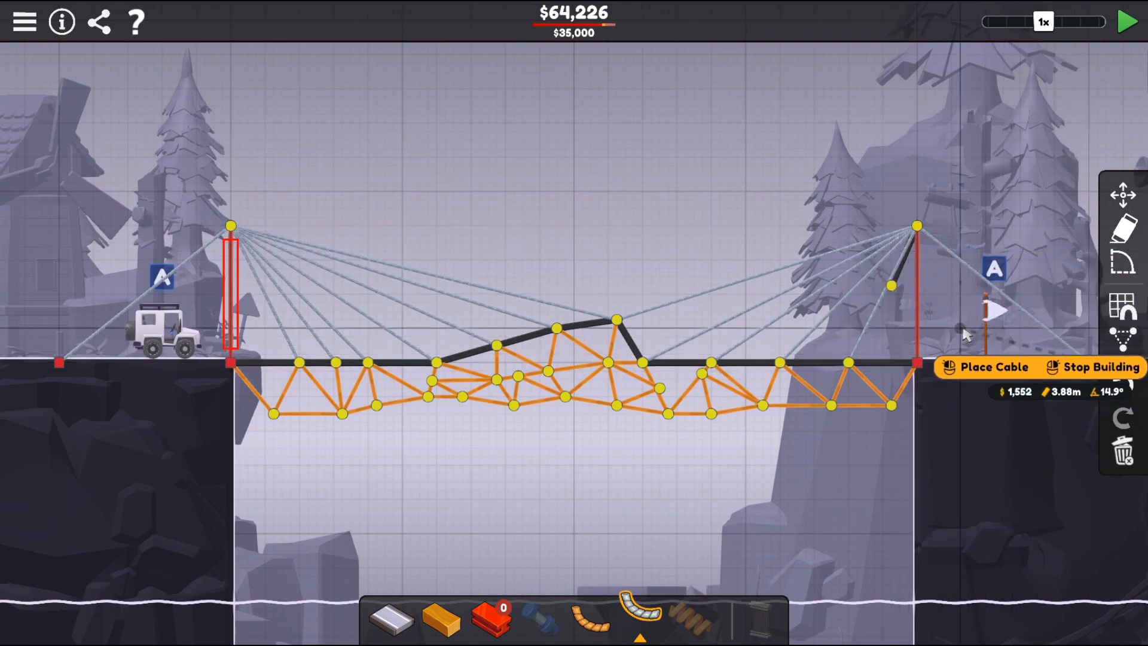
right_click(1060, 361)
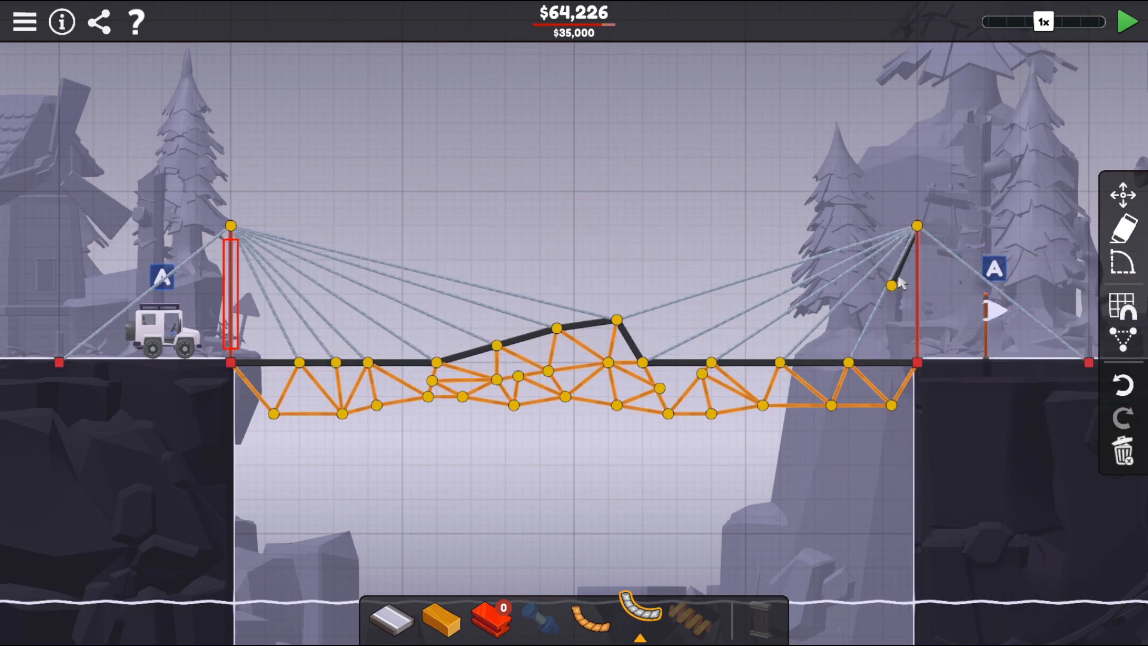
click(1127, 23)
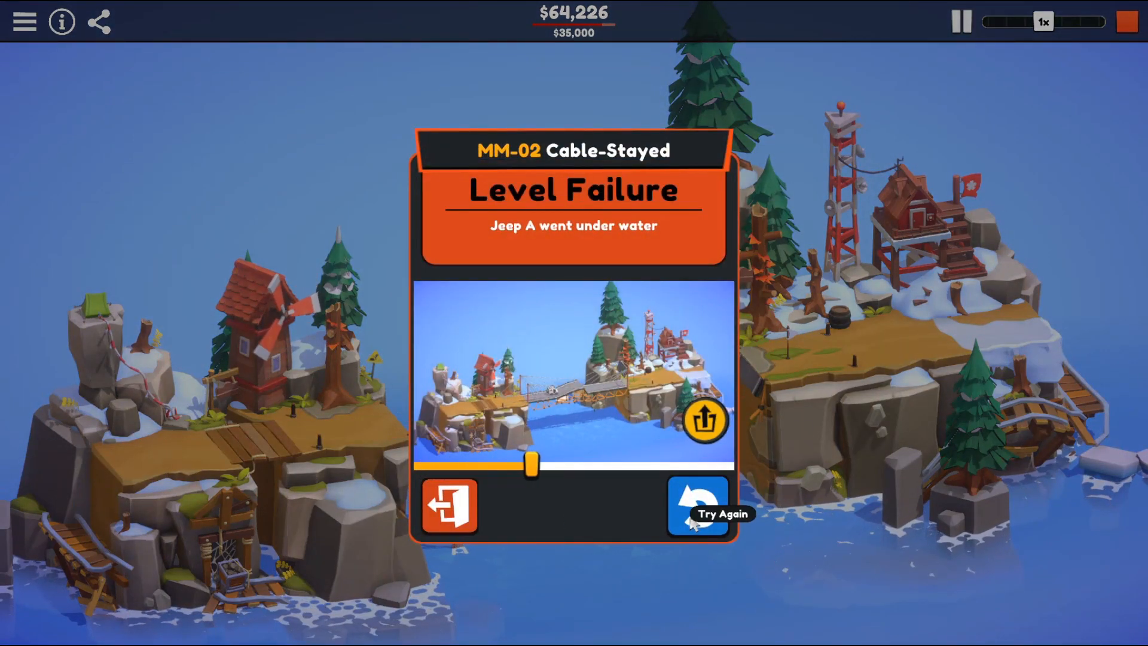
- Retry, drag the peak and neighbouring road joints into a gentler hump ($63,836), and test again
click(699, 505)
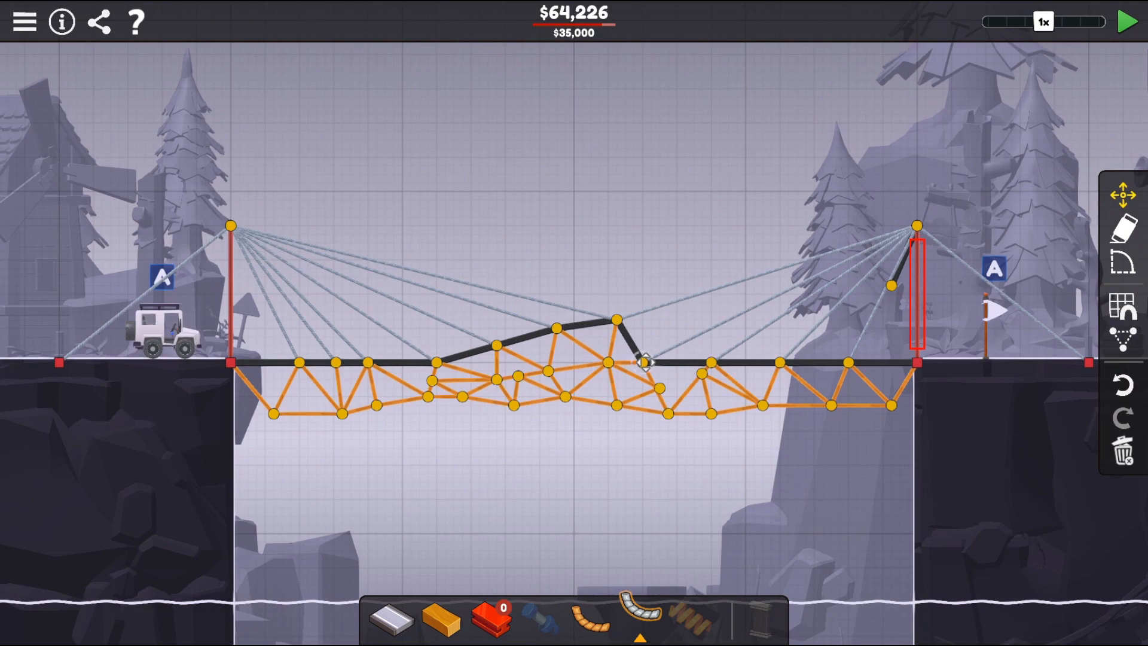
drag(643, 362, 669, 355)
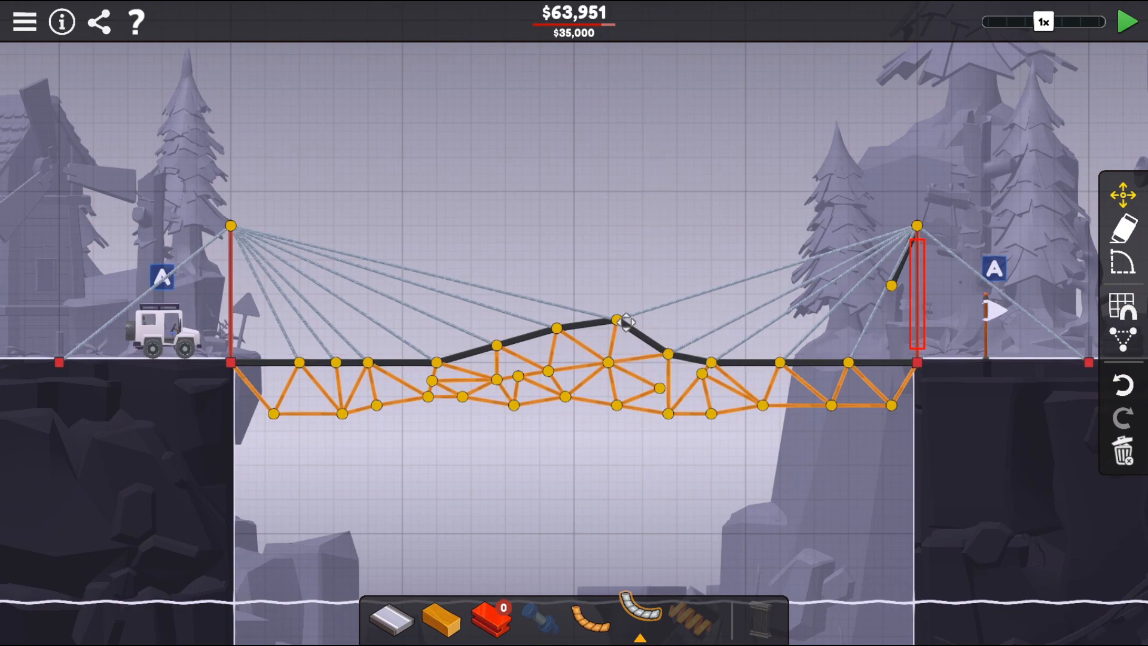
drag(618, 320, 617, 339)
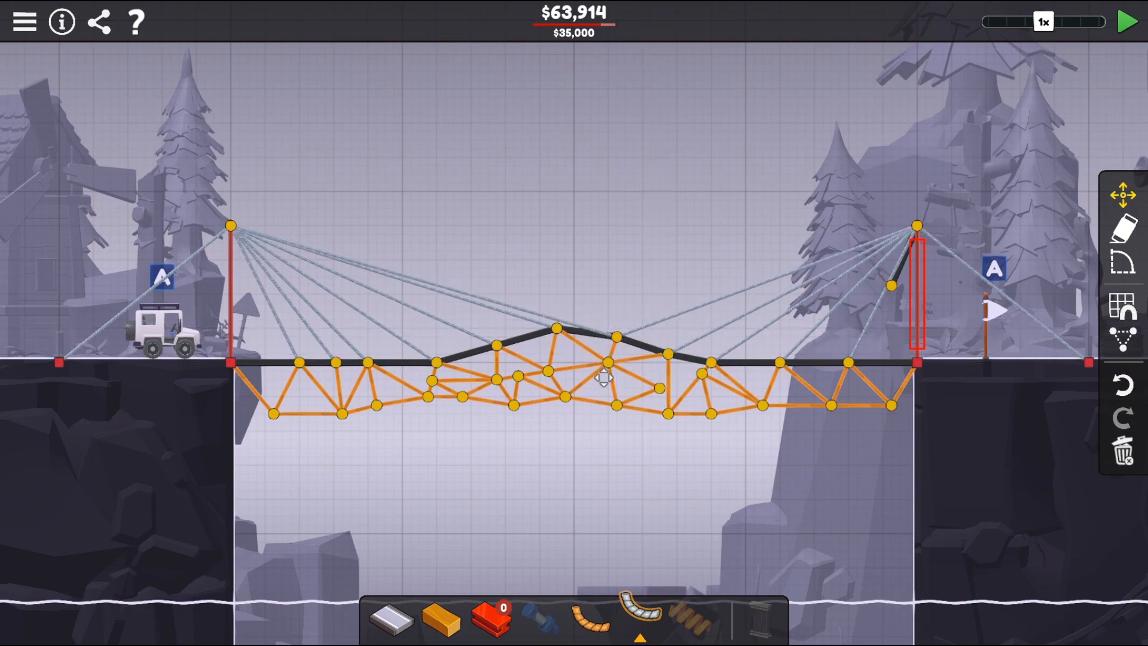
drag(713, 362, 721, 354)
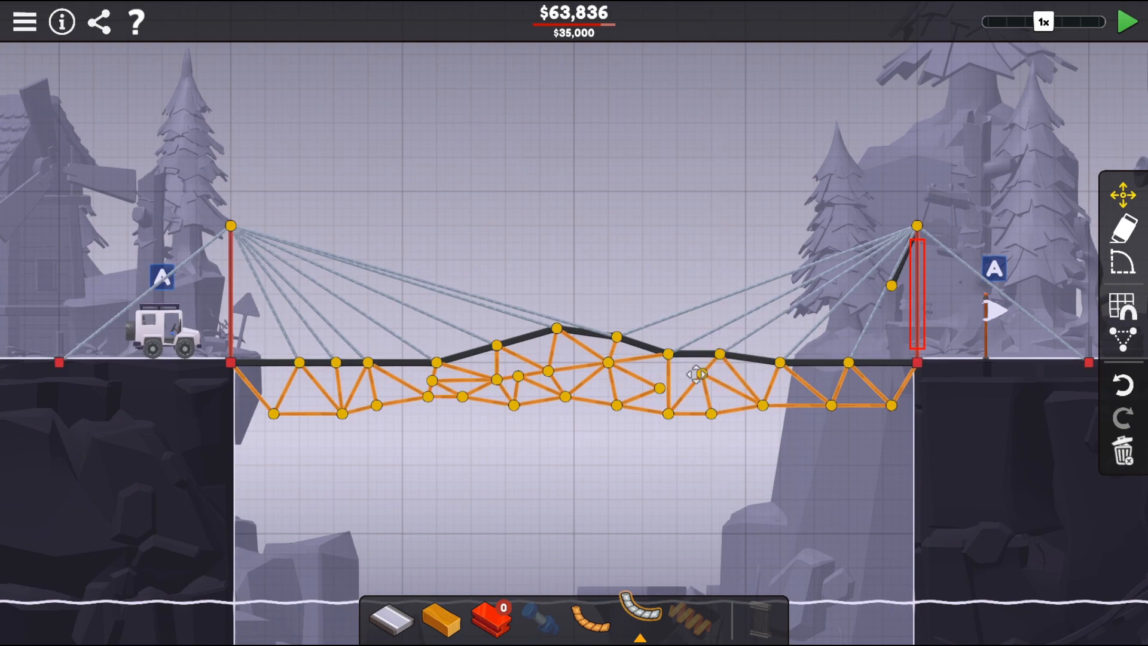
click(1127, 21)
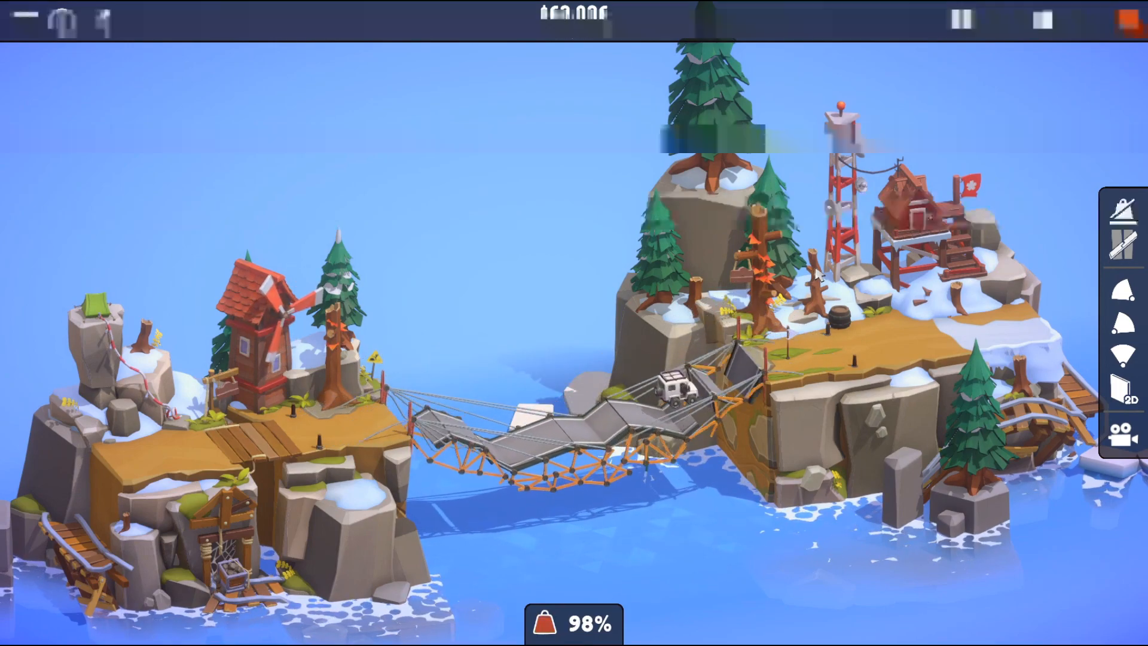
- Stop the test, lower the top road joint to a nearly flat crown ($63,753), and start a new run
click(1126, 23)
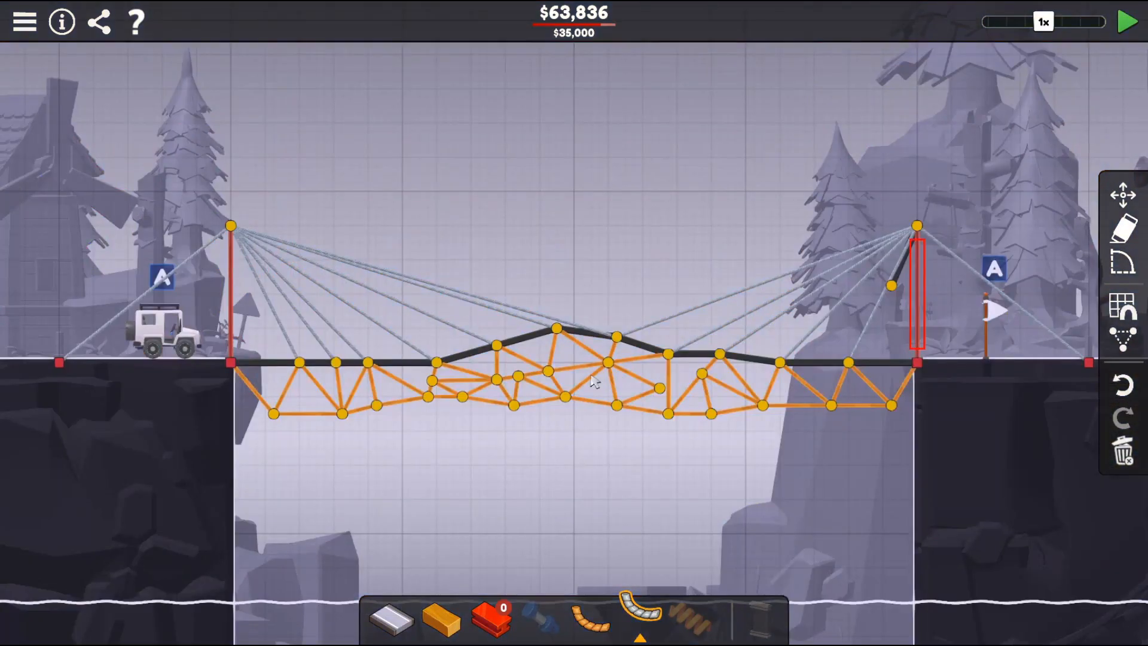
click(617, 339)
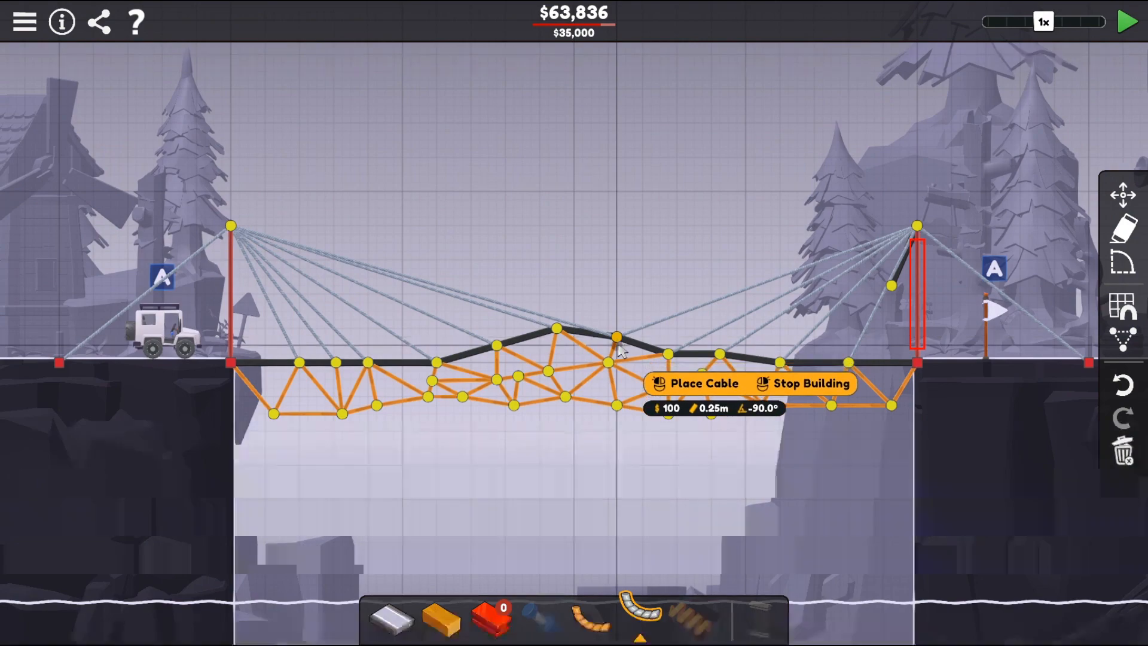
click(1124, 195)
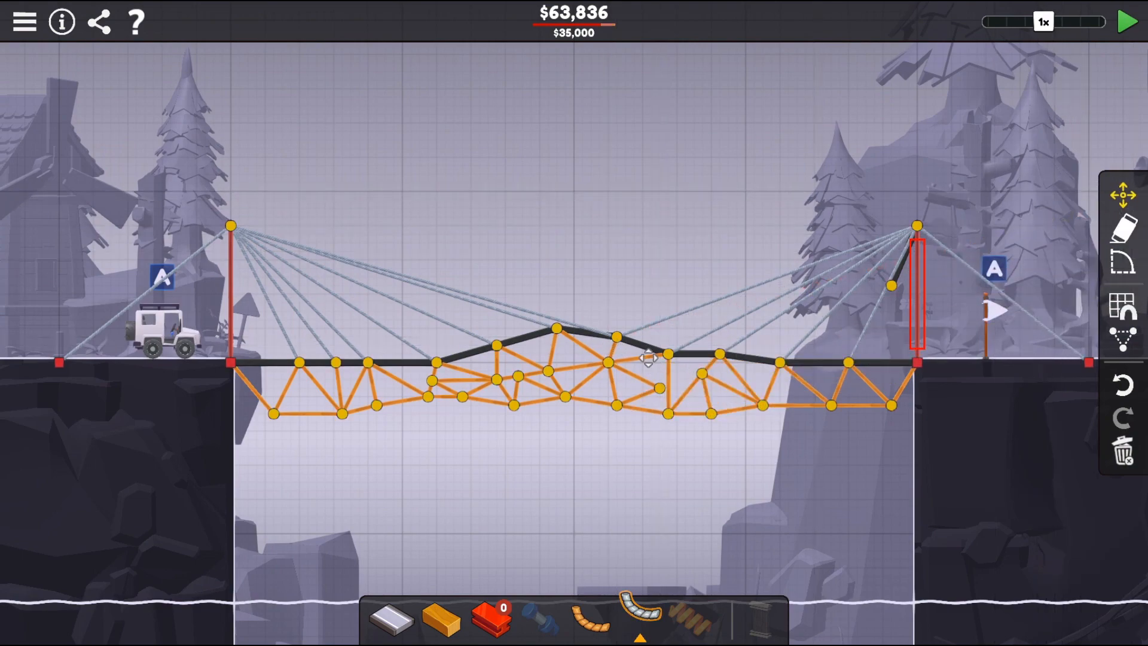
drag(617, 337, 558, 346)
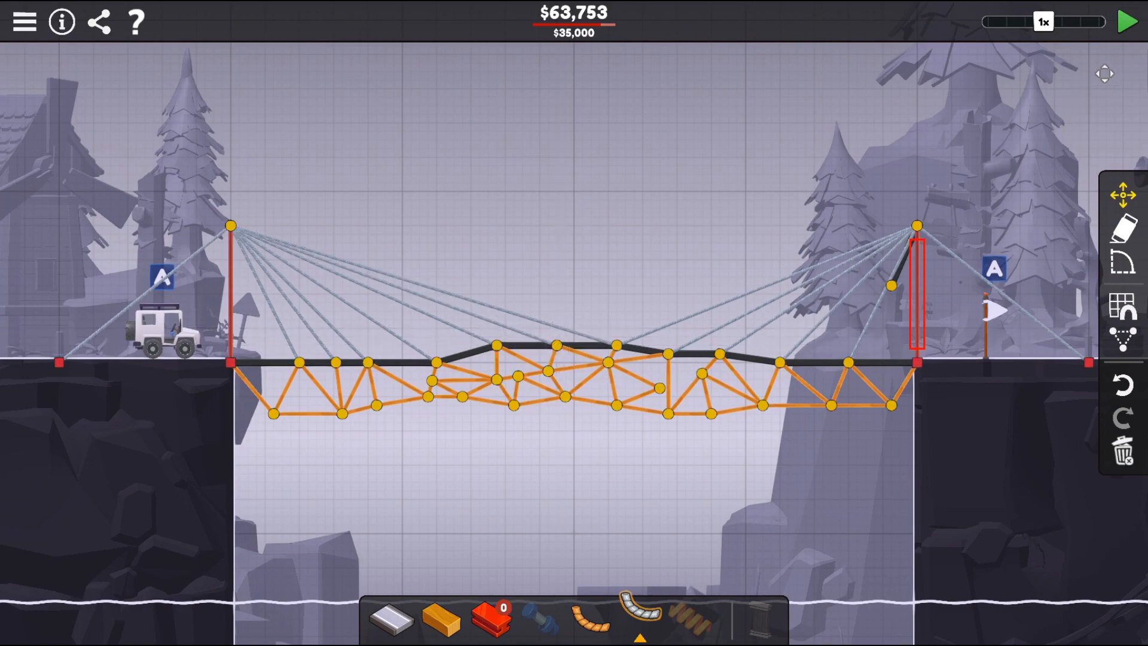
click(1128, 22)
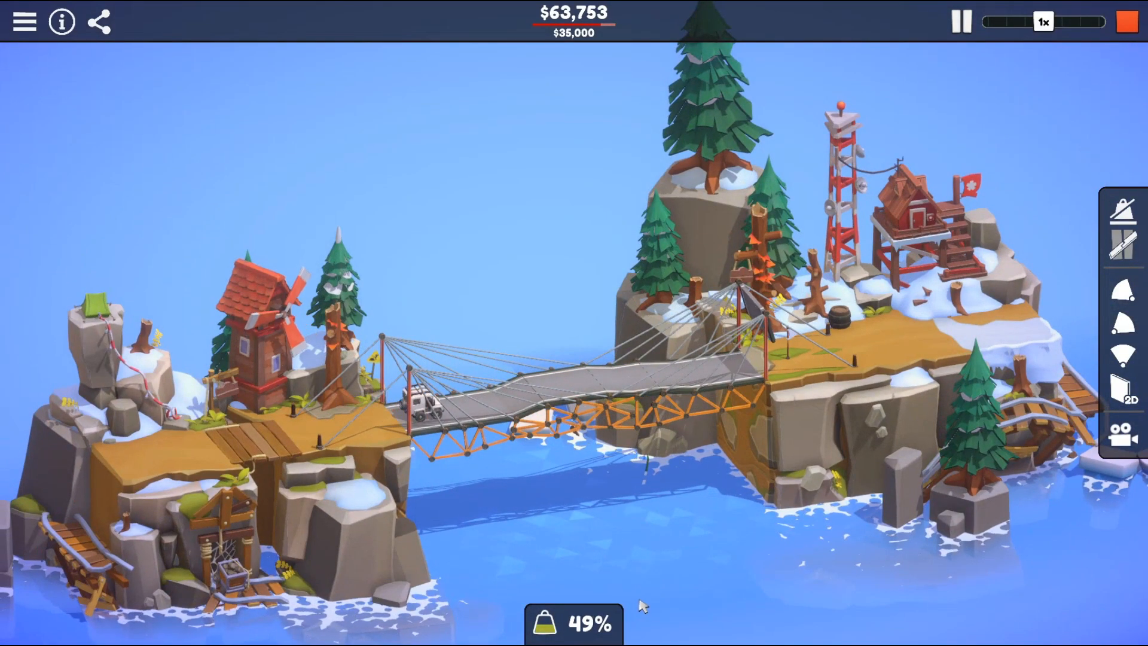